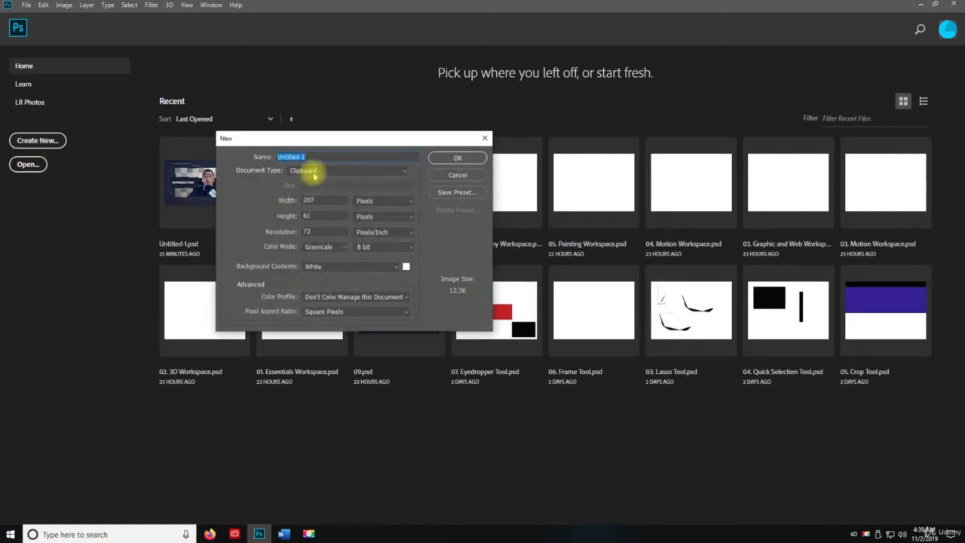
Create a new document named Layers using the Default Photoshop Size document type.
left_click(309, 172)
left_click(315, 189)
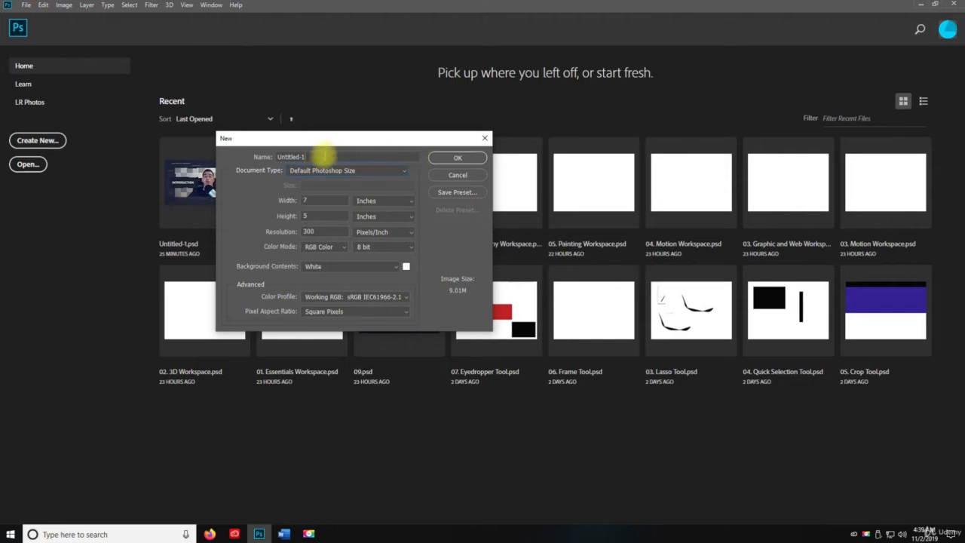
key("ctrl+a")
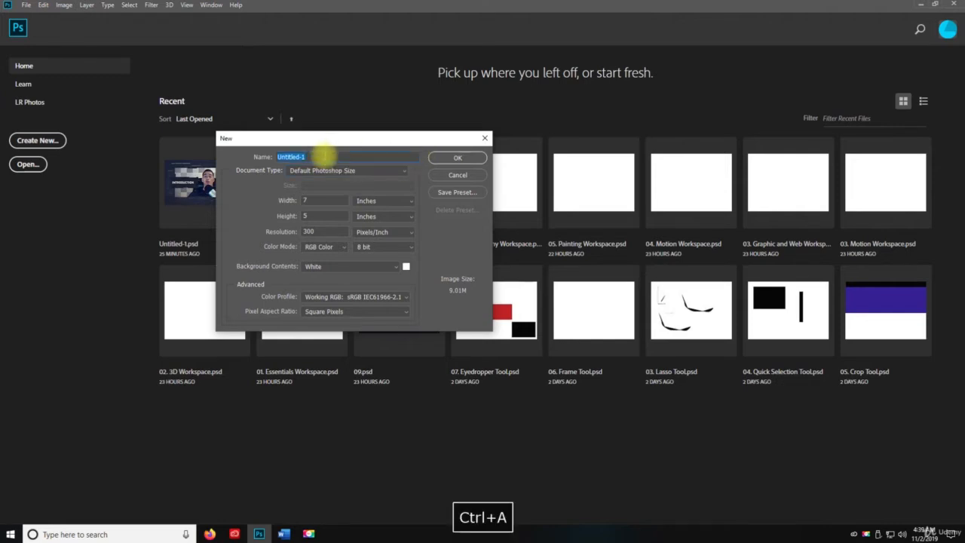
type("Layers")
key("Return")
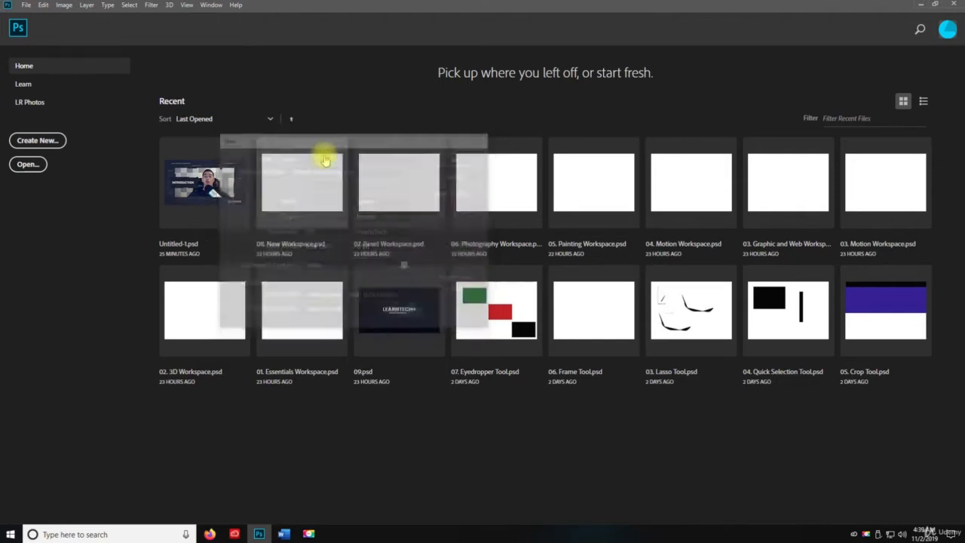
Save the document to the Desktop as a Photoshop file named Layers.
key("ctrl+s")
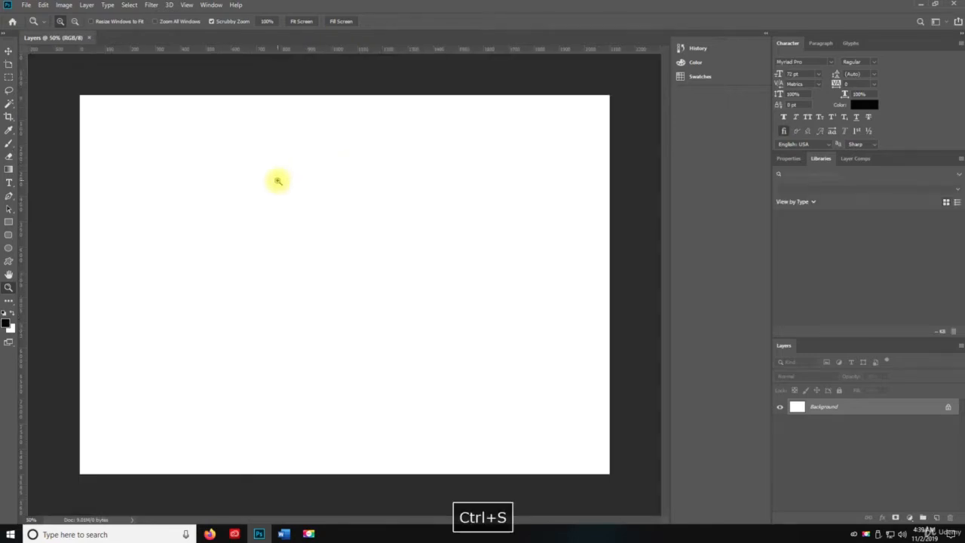
key("ctrl+shift+s")
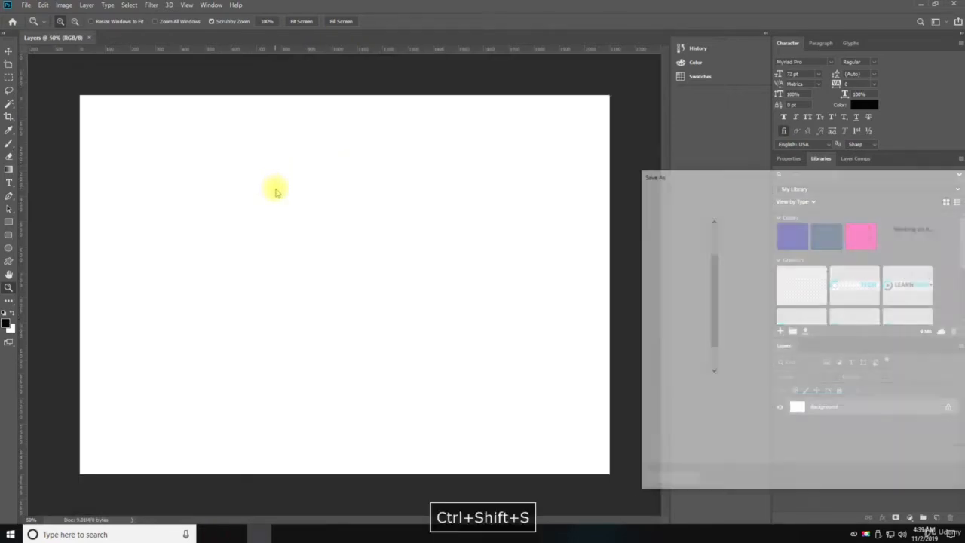
left_click_drag(787, 163, 424, 103)
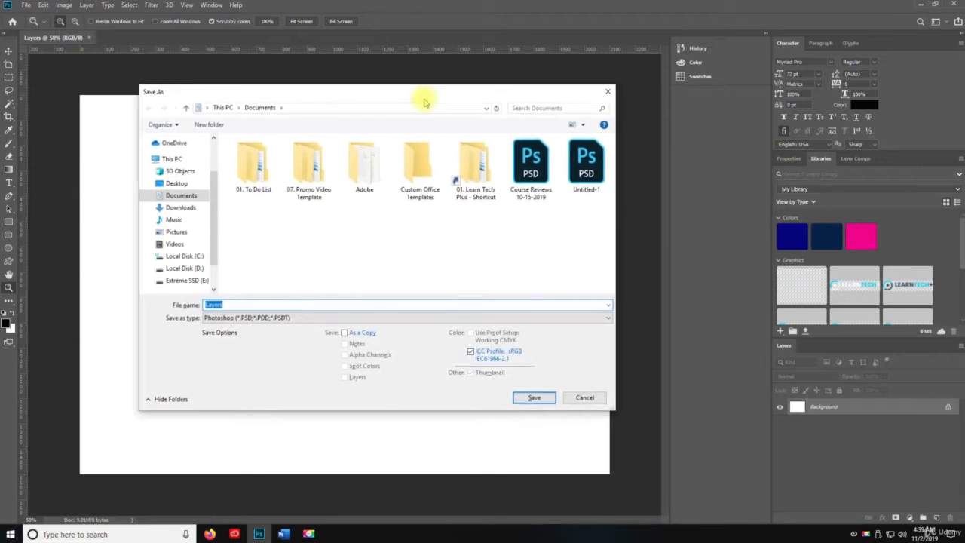
type("Layer")
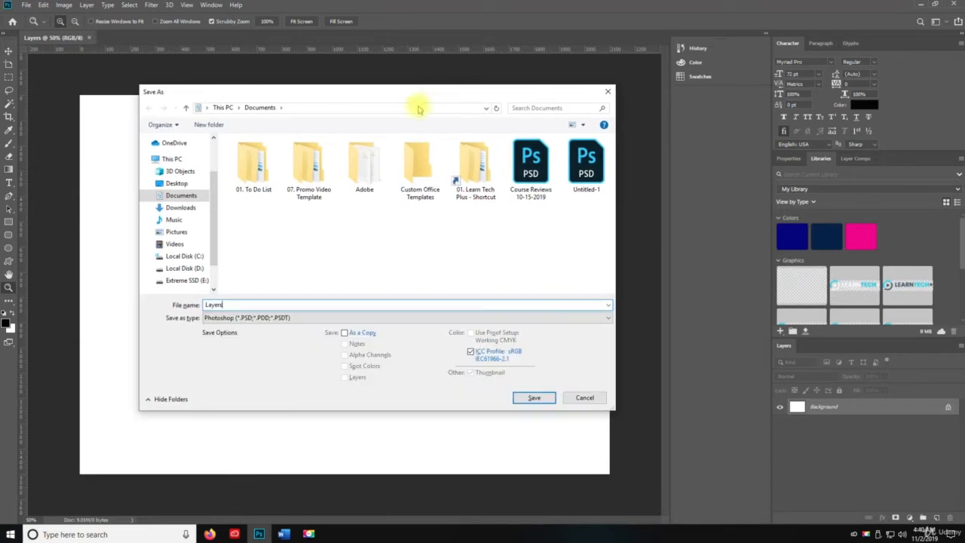
left_click(177, 183)
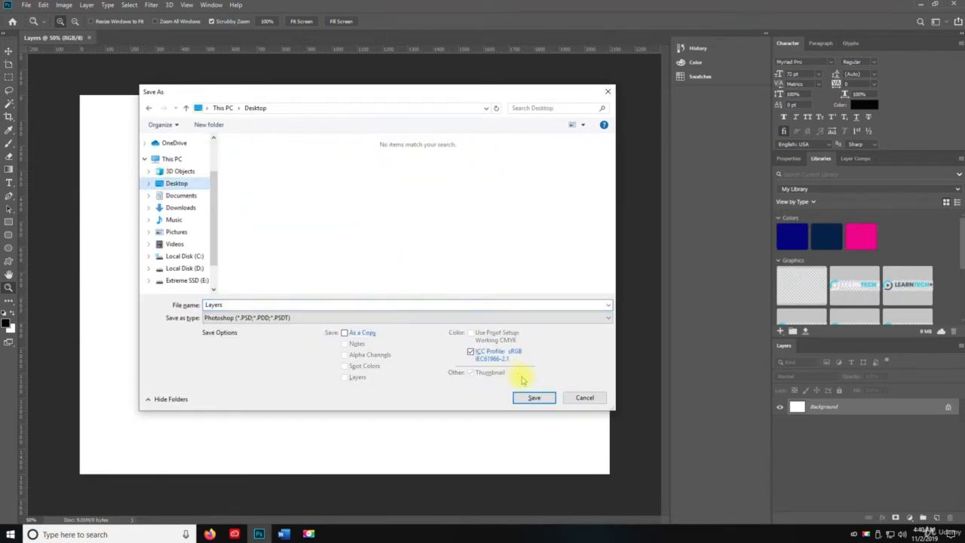
left_click(534, 397)
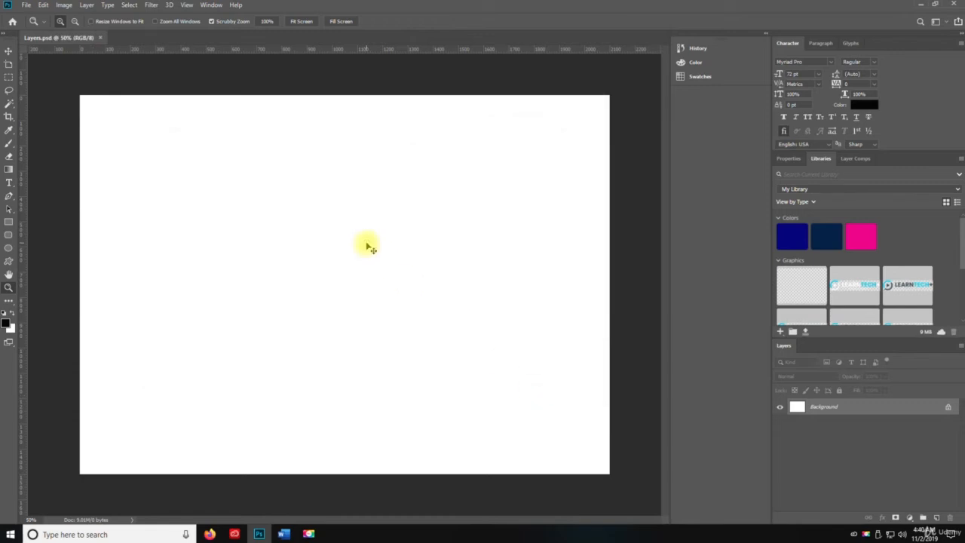
Activate the Move tool and close the Libraries and Character panel groups.
key("v")
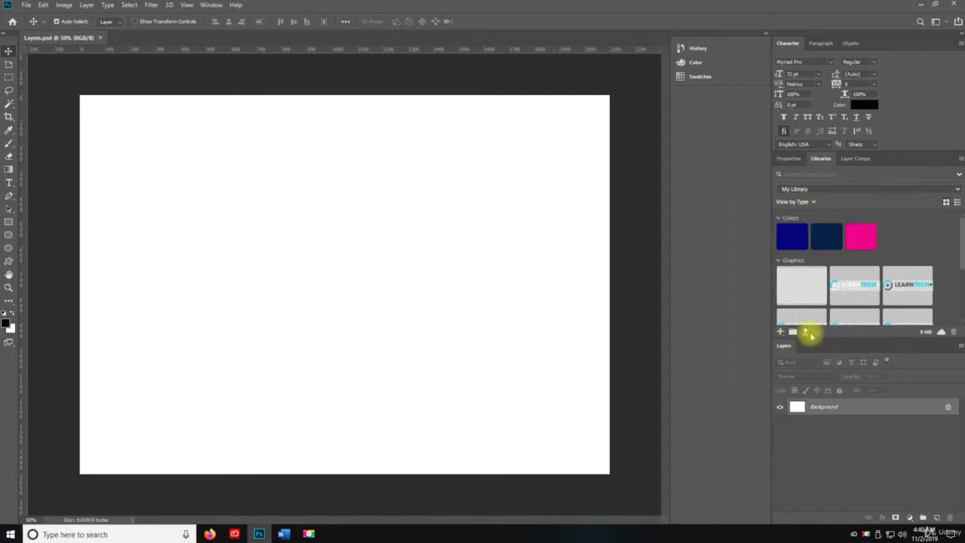
left_click(960, 158)
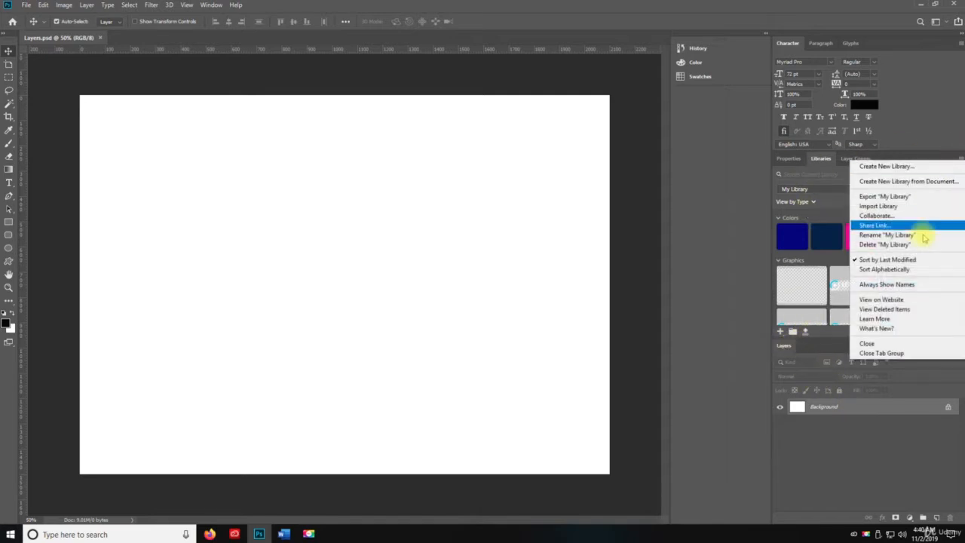
left_click(879, 352)
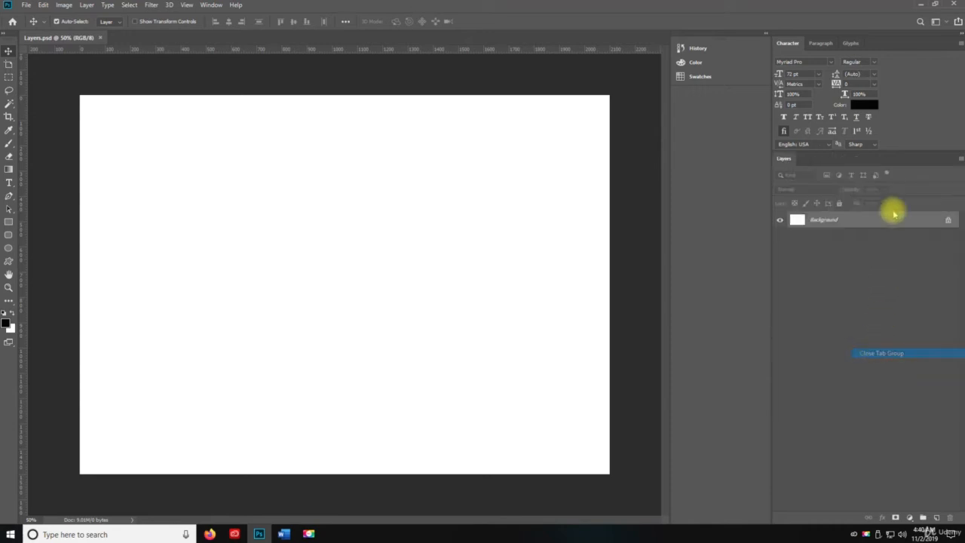
left_click(961, 43)
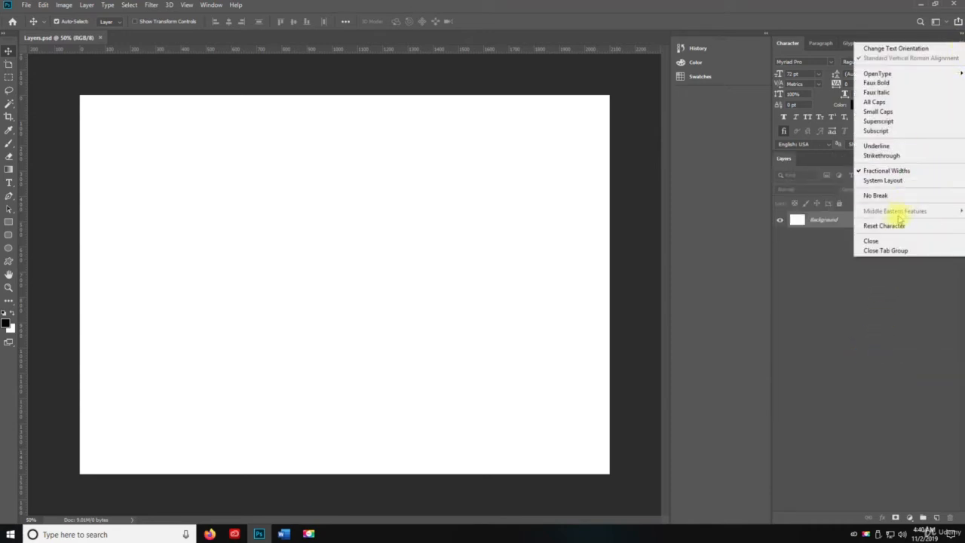
left_click(888, 251)
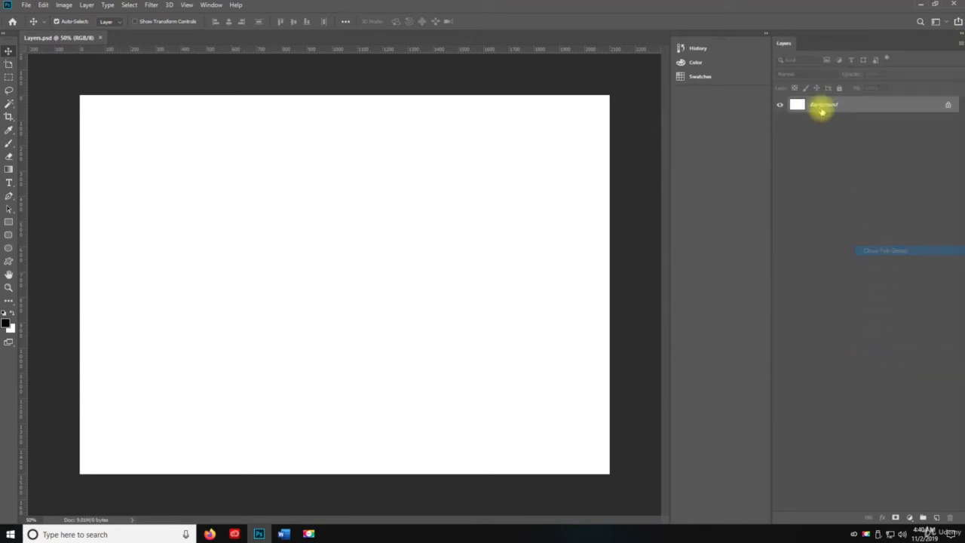
Expand the collapsed panels and close Color, History and Swatches so that only Layers stays open.
left_click(764, 37)
left_click(764, 42)
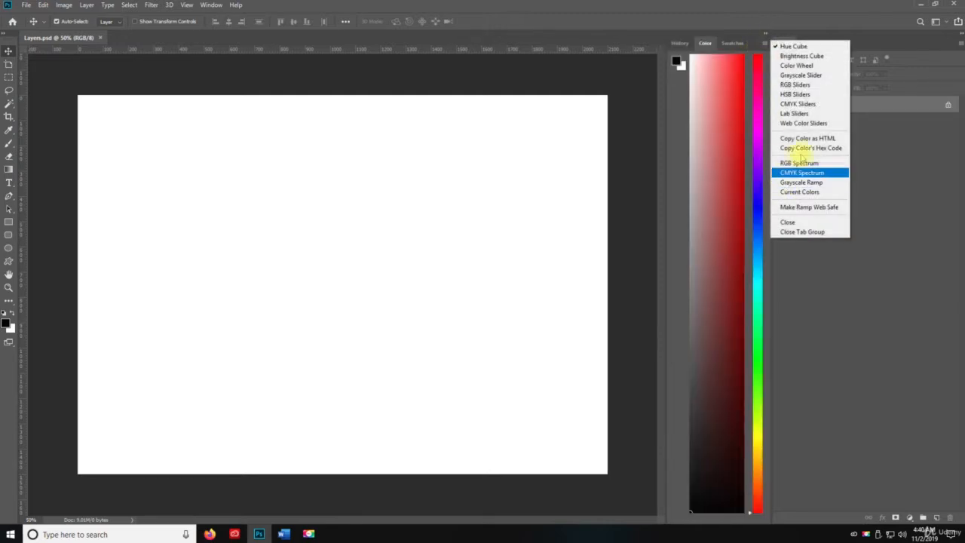
left_click(799, 221)
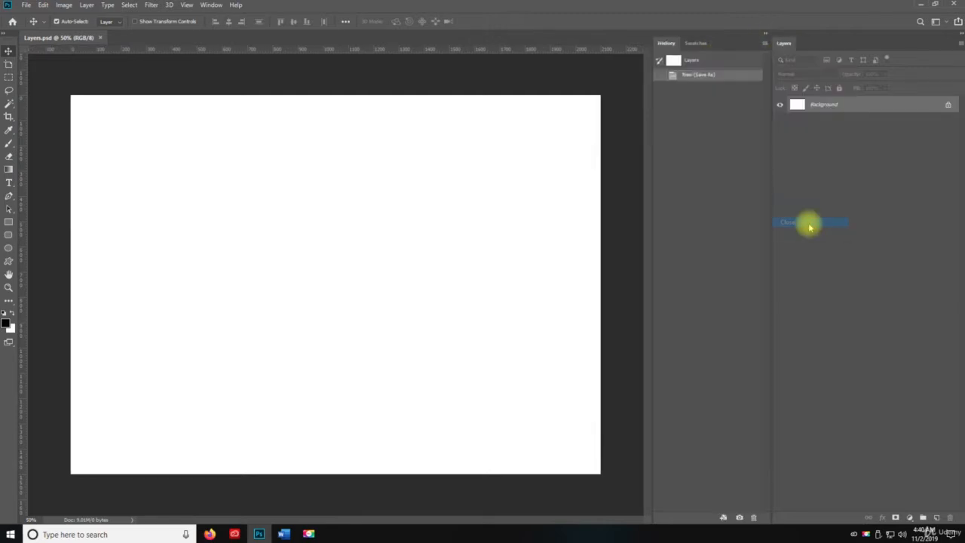
left_click(765, 42)
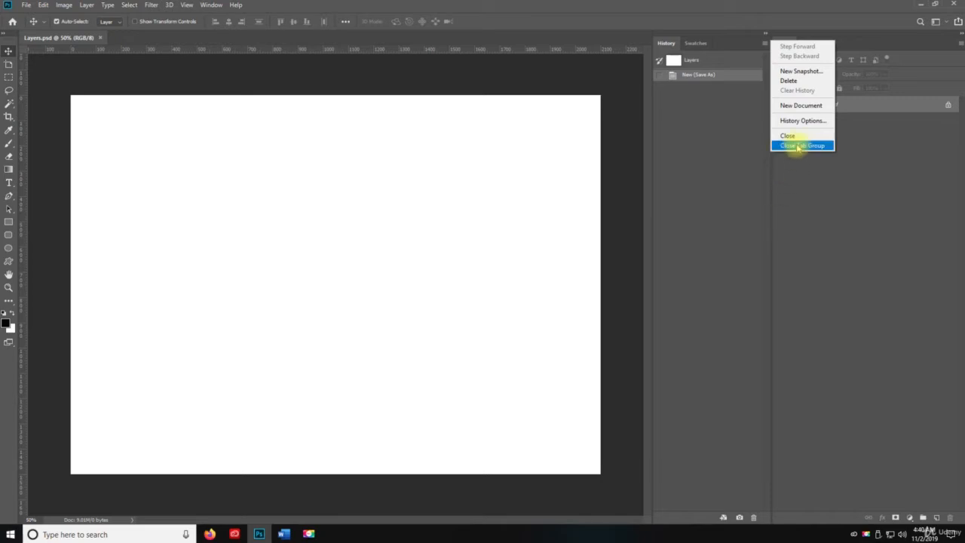
left_click(793, 145)
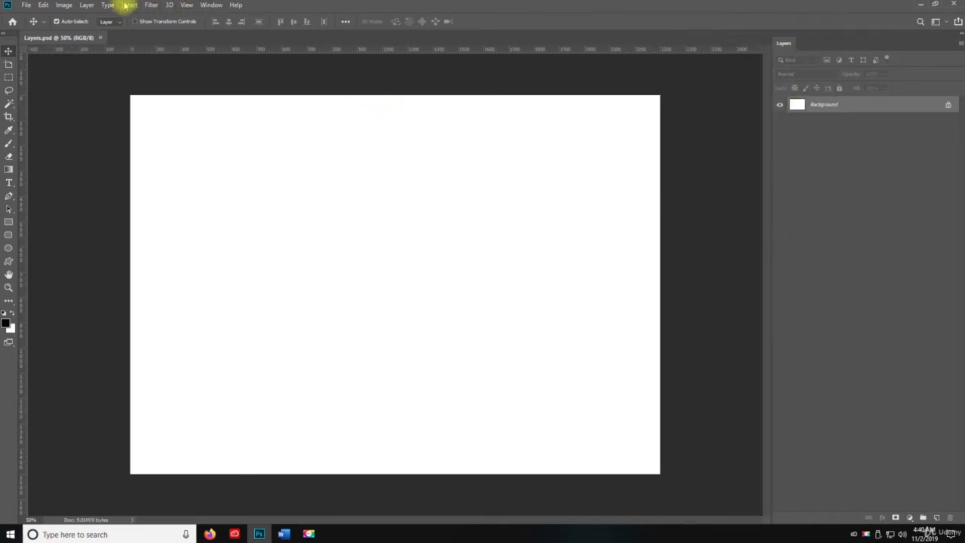
left_click(87, 6)
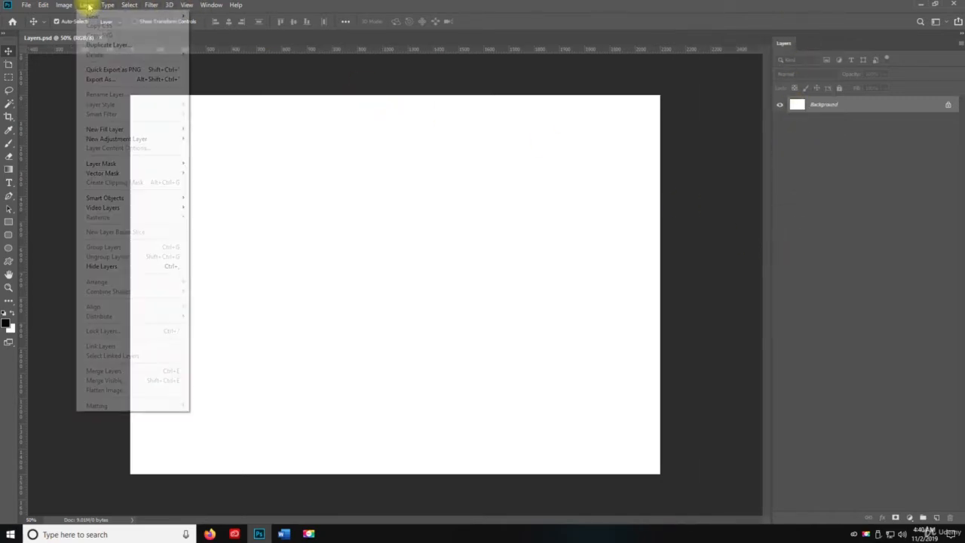
left_click(88, 6)
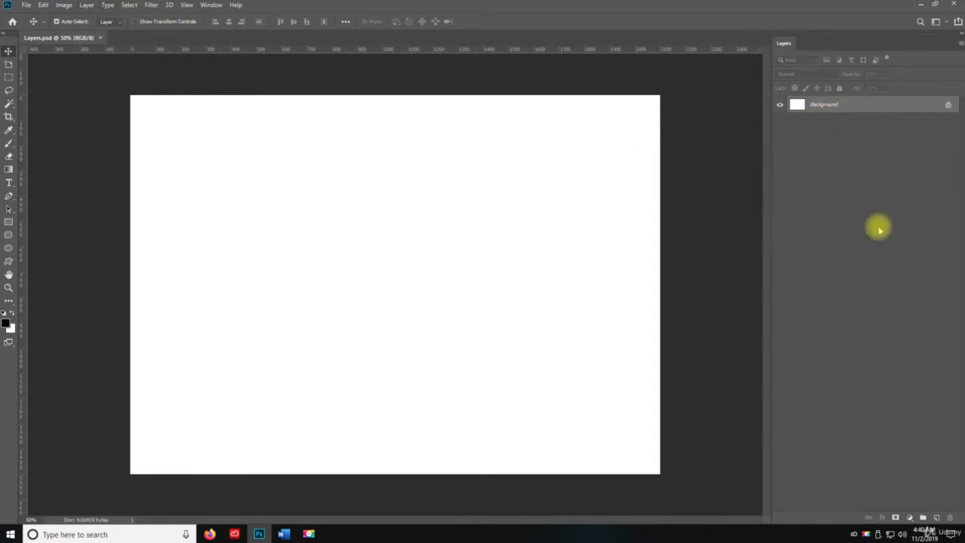
left_click(88, 5)
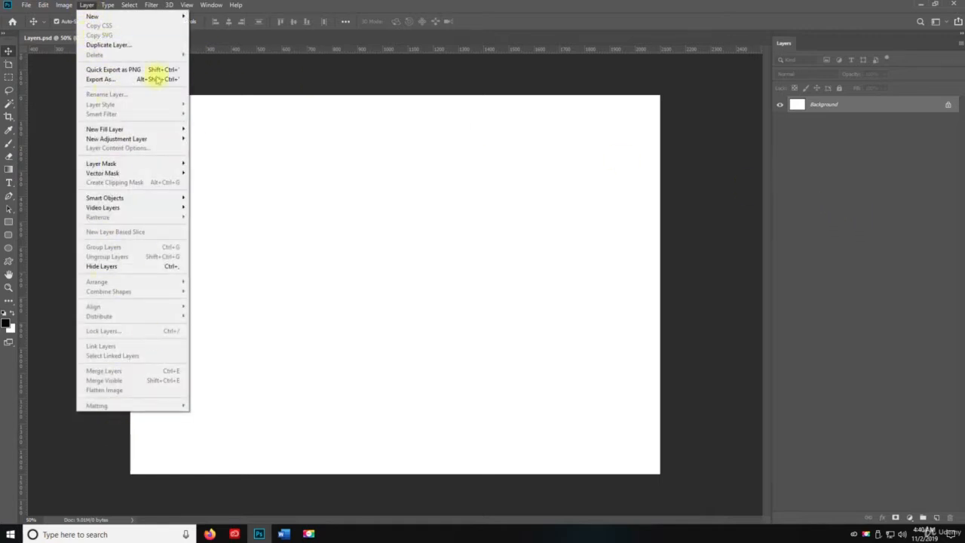
left_click(808, 301)
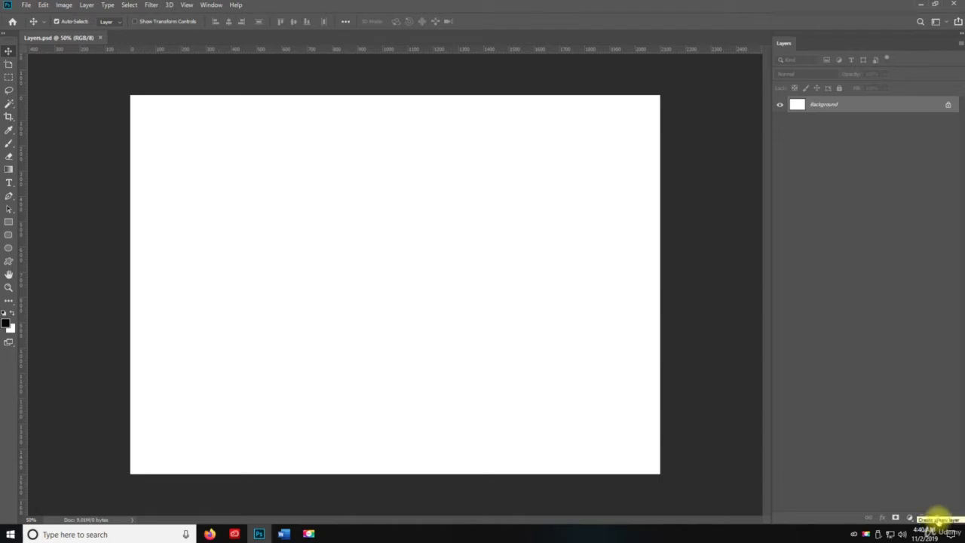
Add a blank layer above the background, plus a second one with the Red colour label and Normal blending mode.
left_click(937, 517)
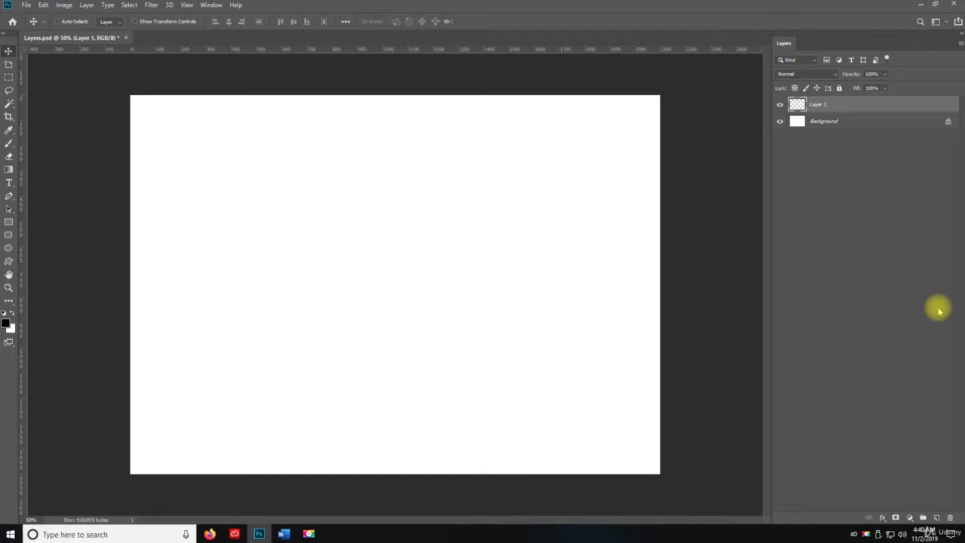
key("ctrl+shift+n")
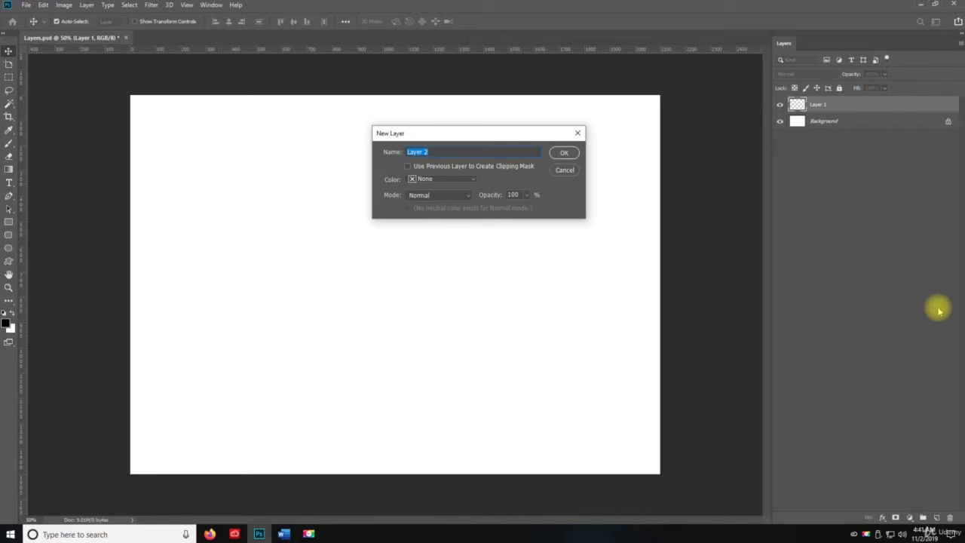
left_click(463, 179)
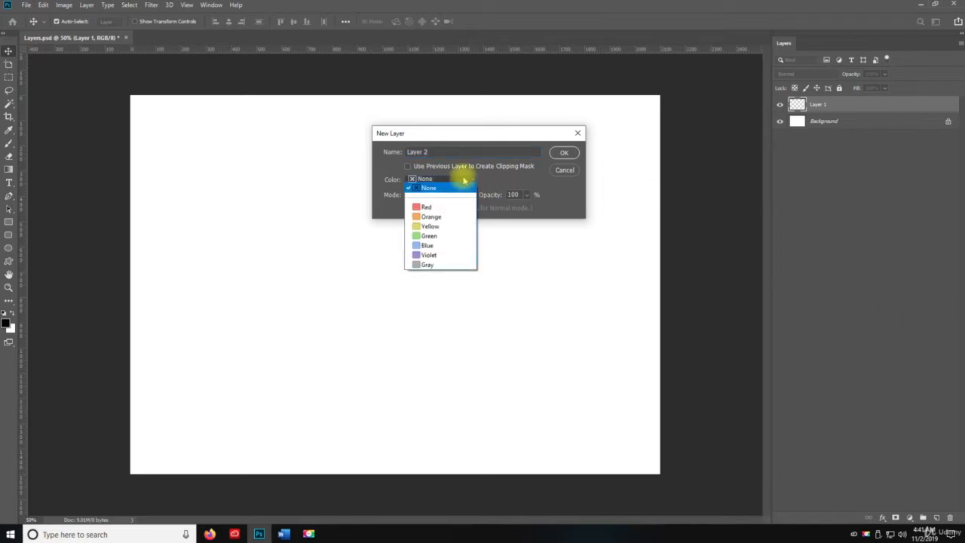
left_click(430, 206)
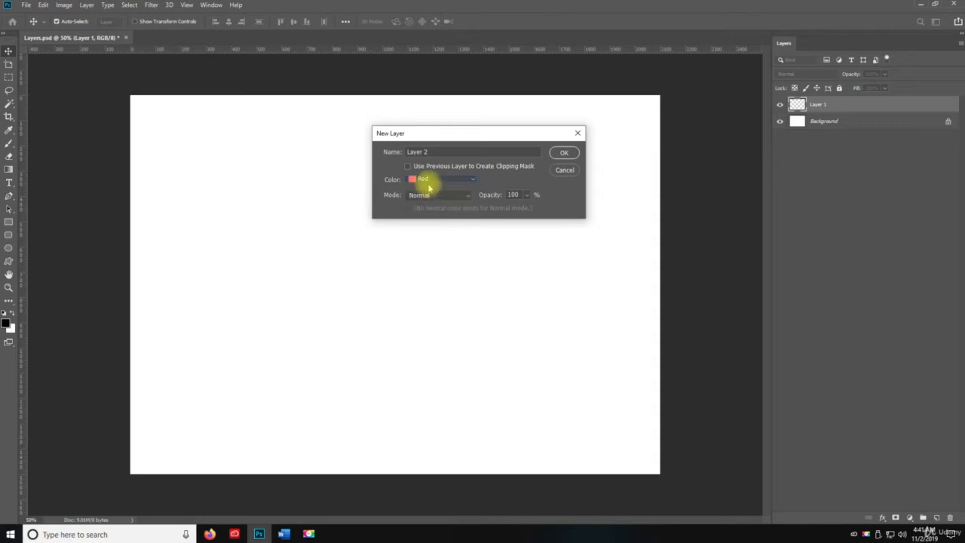
left_click(423, 195)
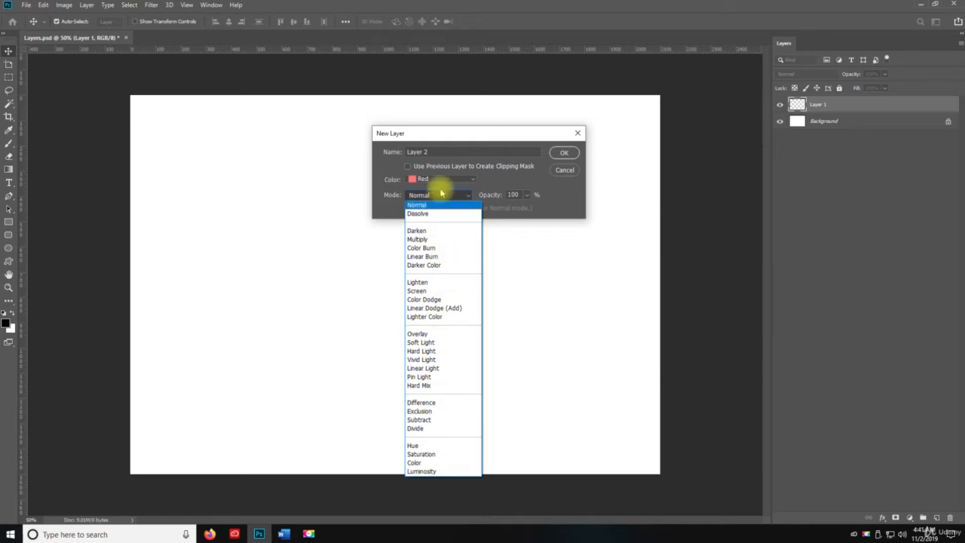
left_click(418, 206)
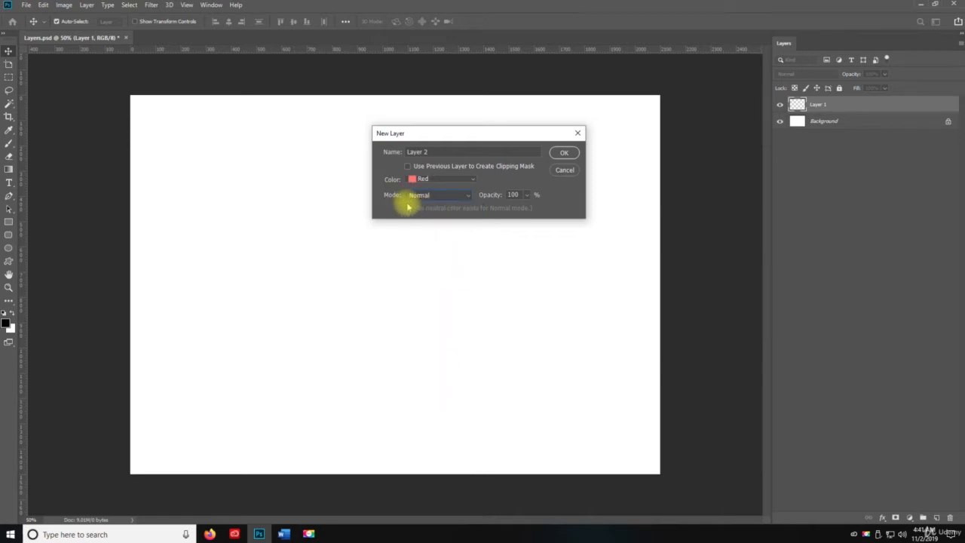
left_click(567, 153)
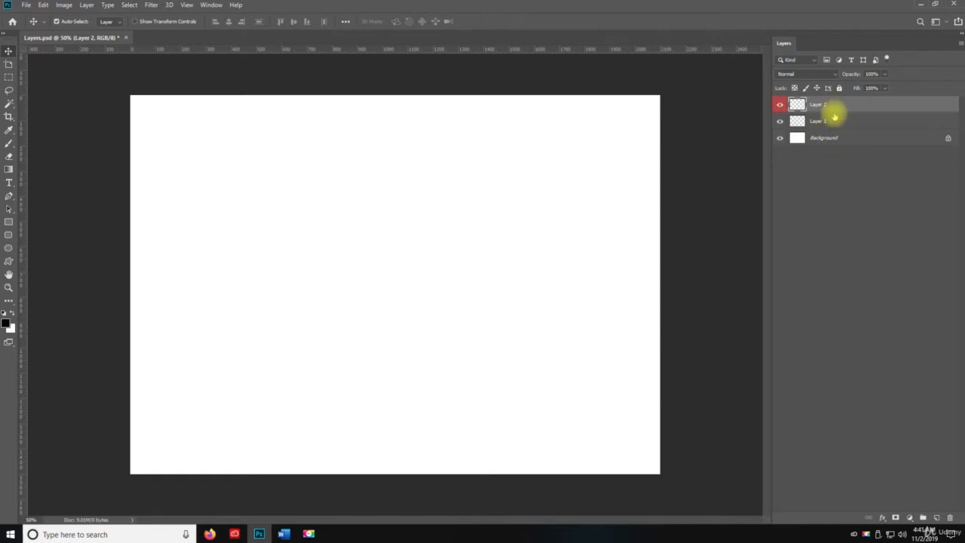
Assign the Orange colour label to Layer 1.
left_click(826, 121)
right_click(825, 121)
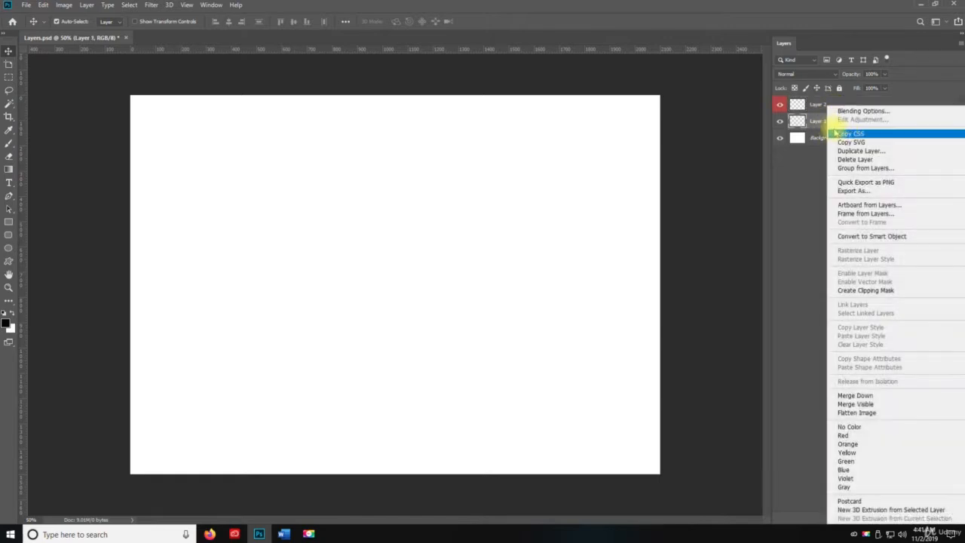
left_click(860, 445)
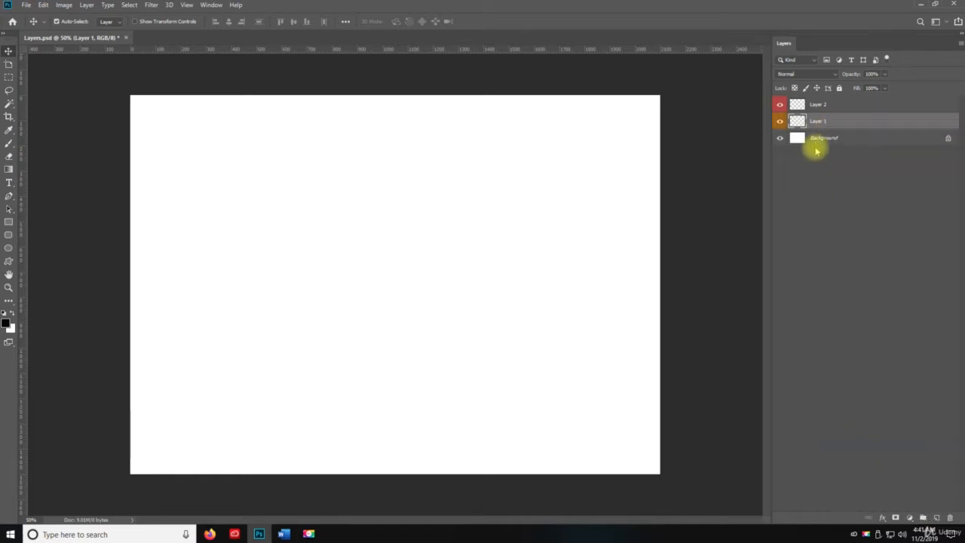
Unlock the Background layer to turn it into a regular layer, leaving its layer style settings at their defaults.
left_click(819, 106)
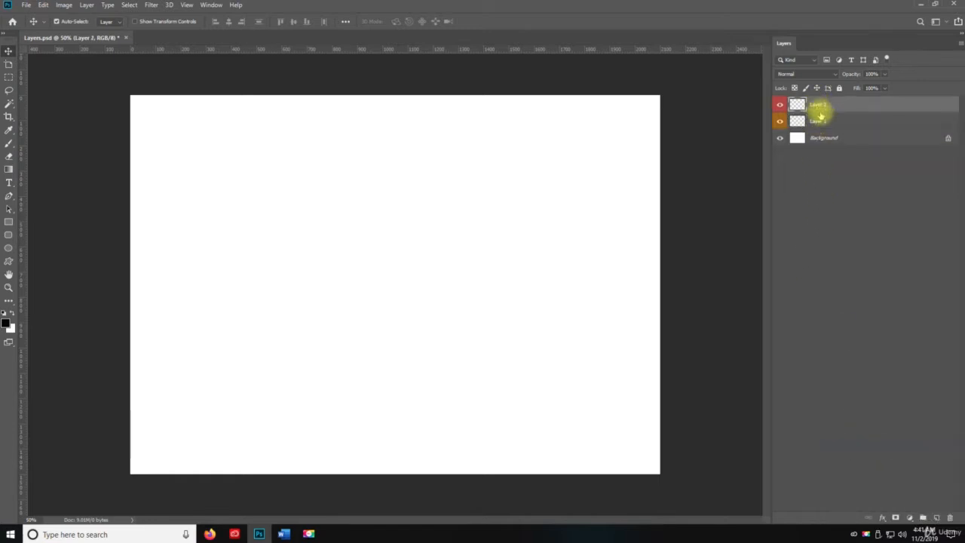
left_click(852, 122)
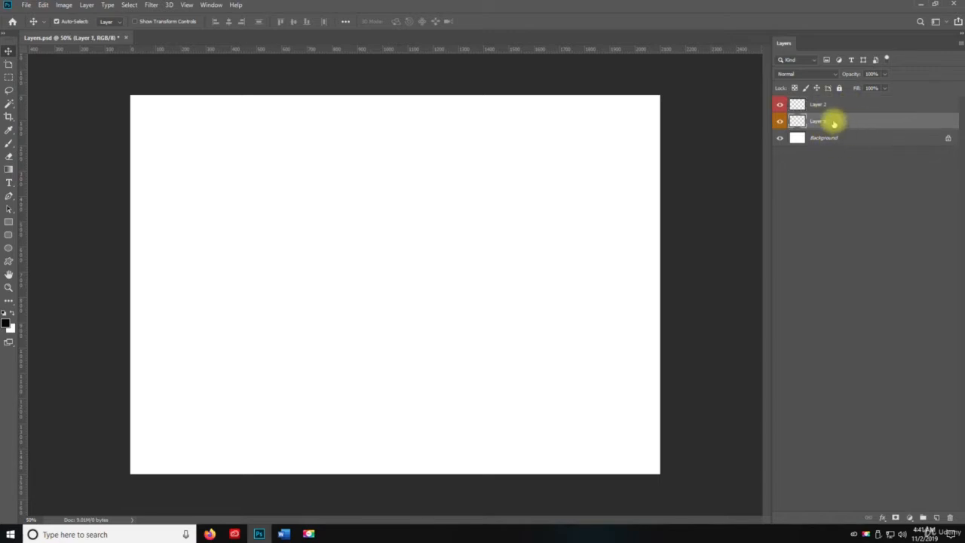
left_click(830, 139)
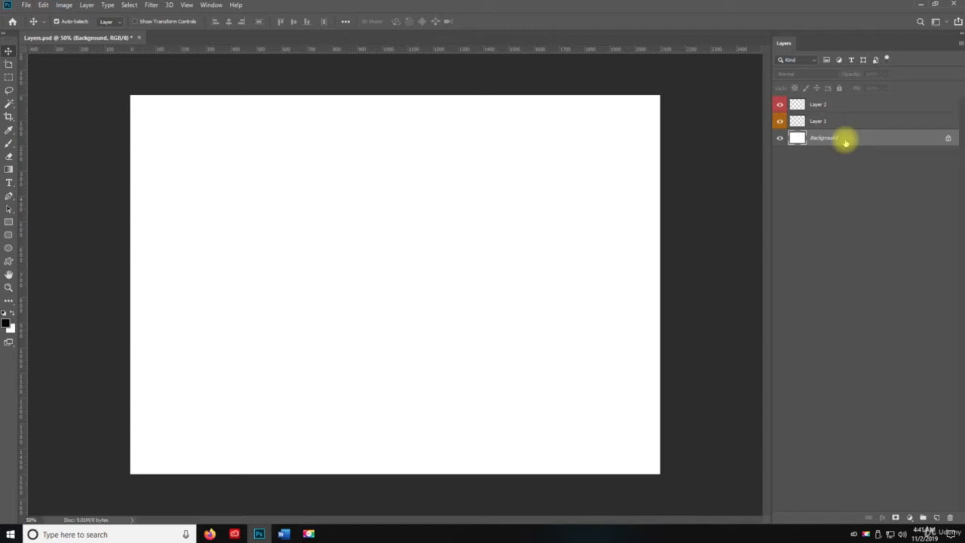
right_click(843, 141)
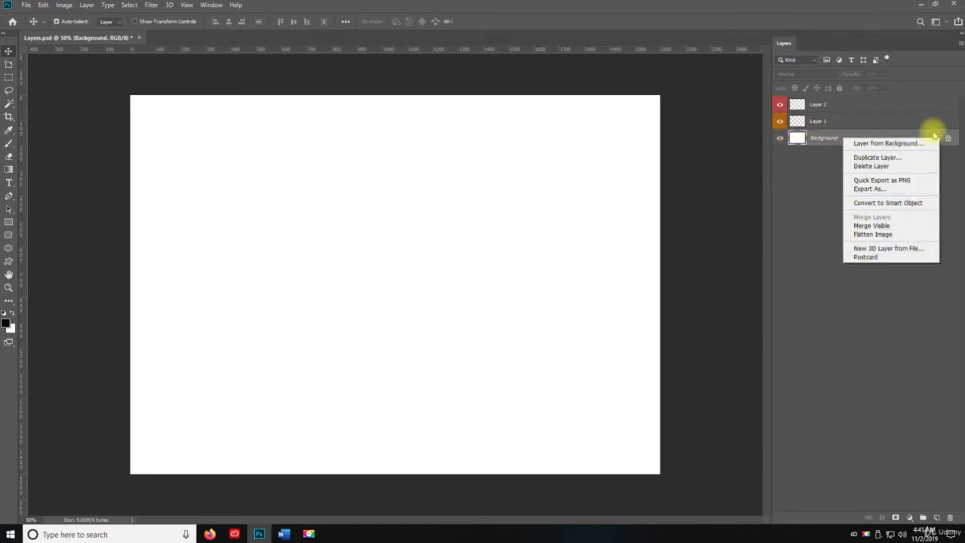
left_click(949, 139)
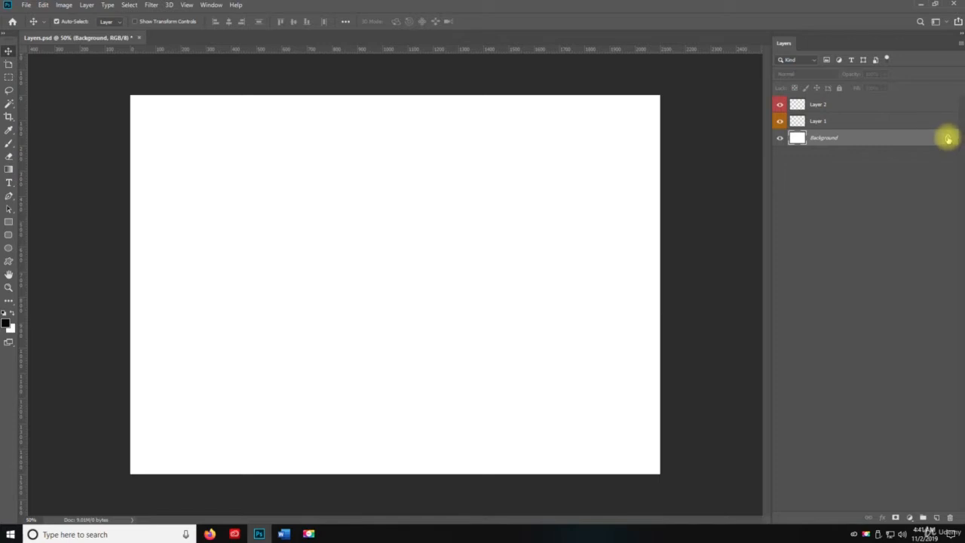
left_click(948, 139)
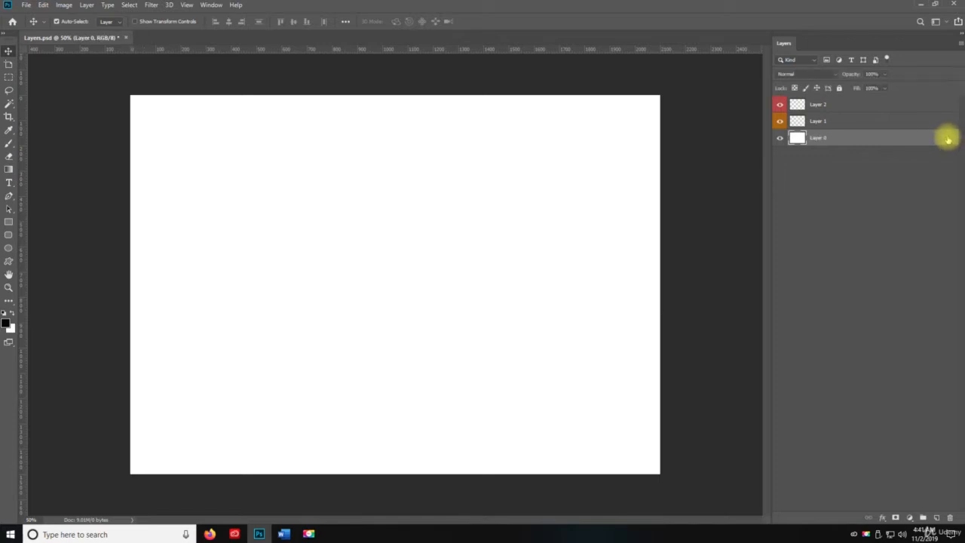
double_click(943, 139)
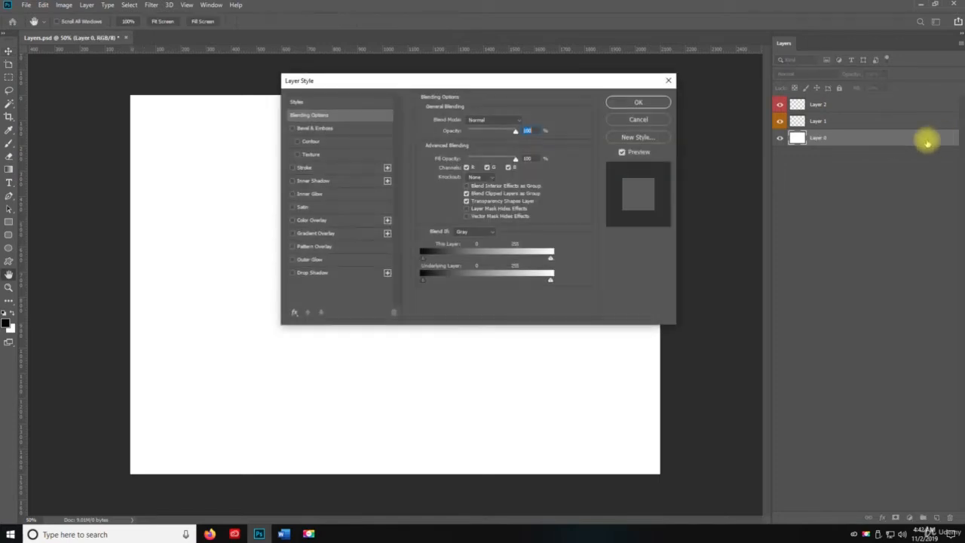
left_click(653, 106)
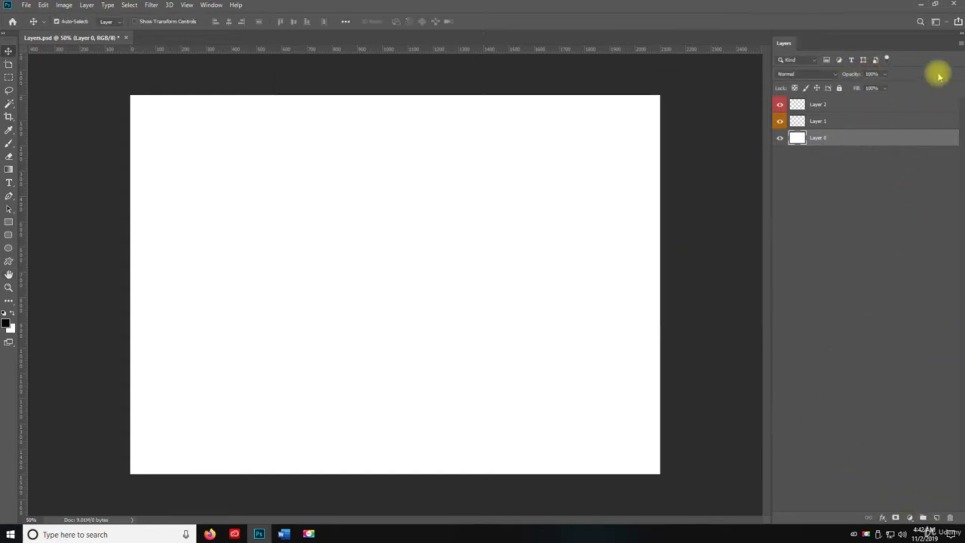
Lock all attributes of Layer 0 and remove the lock again.
left_click(839, 87)
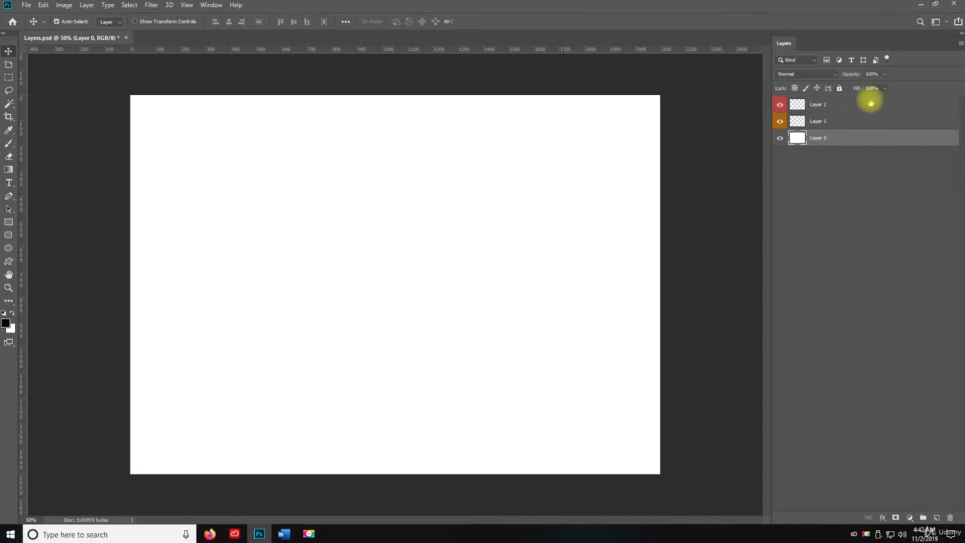
left_click(839, 88)
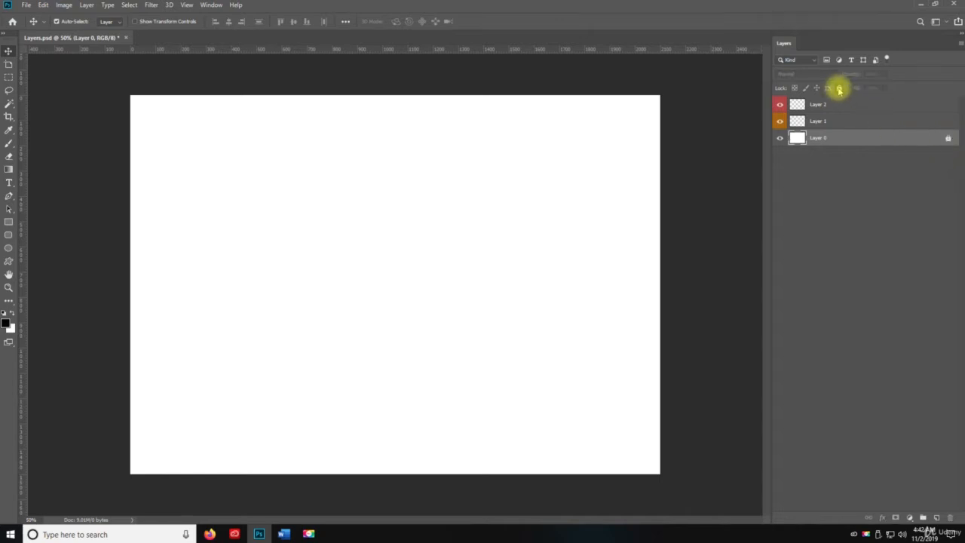
left_click(839, 88)
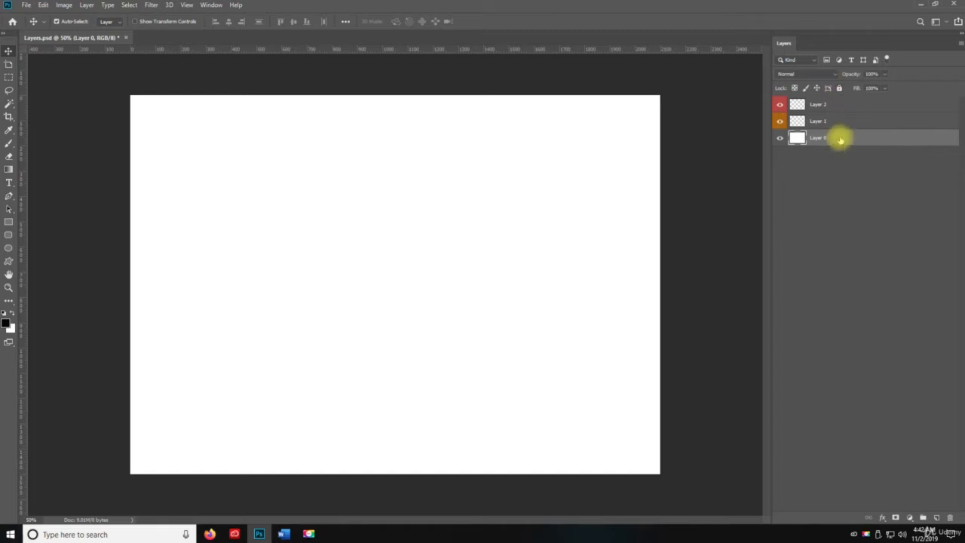
Assign the Yellow colour label to Layer 0.
right_click(840, 139)
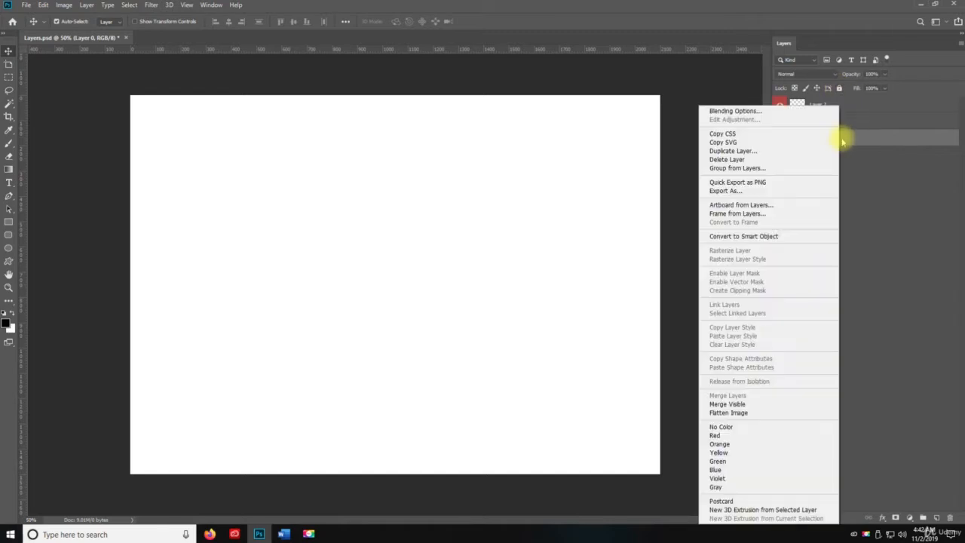
left_click(765, 451)
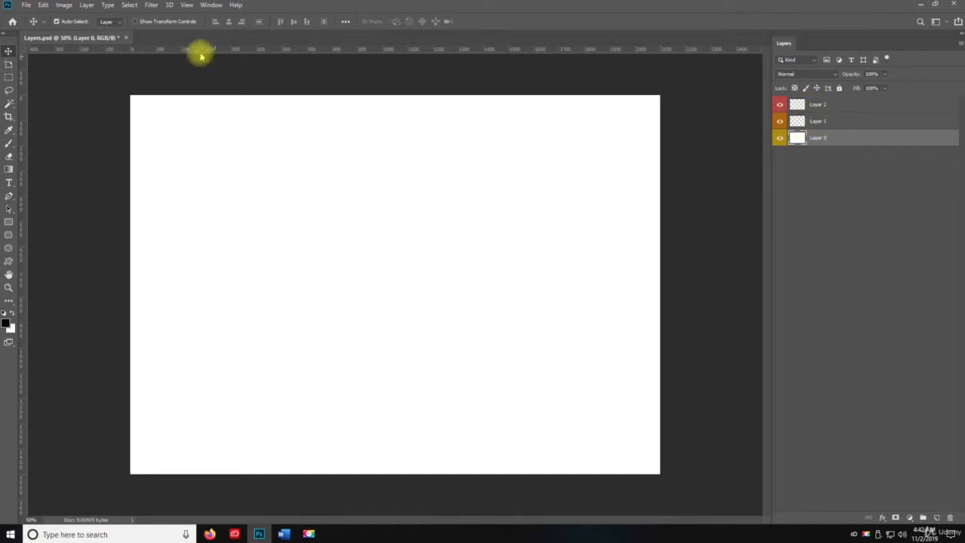
Add a new layer with the Green colour label and move it to the top of the layer stack.
left_click(86, 4)
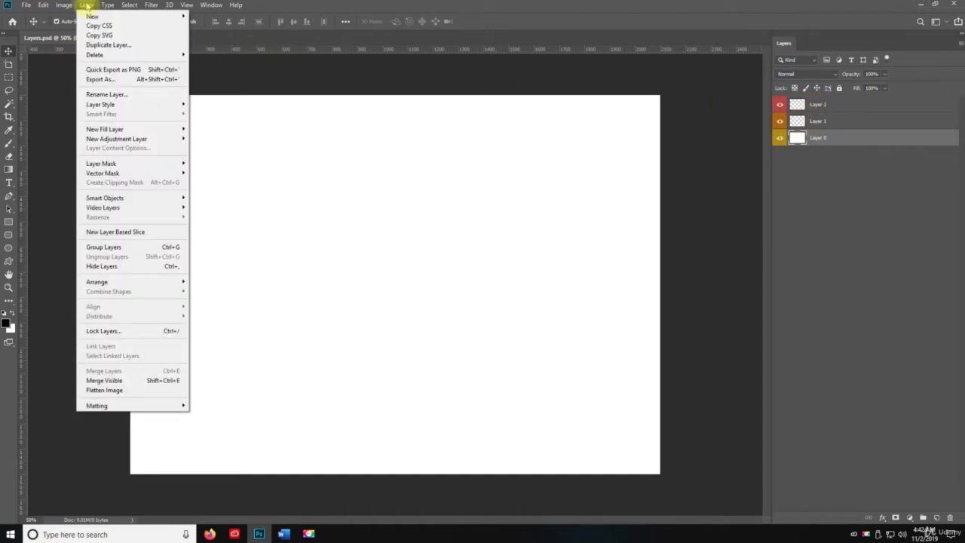
mouse_move(174, 16)
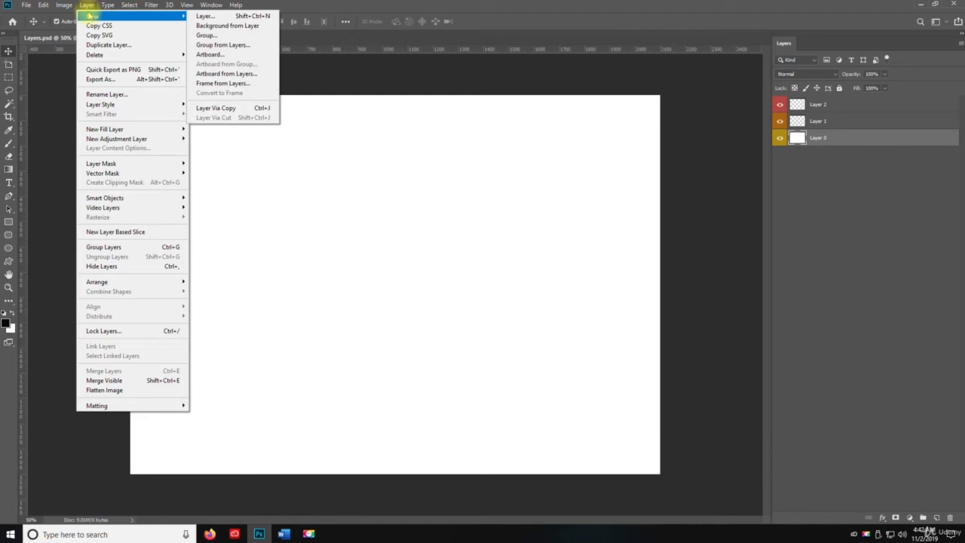
left_click(233, 16)
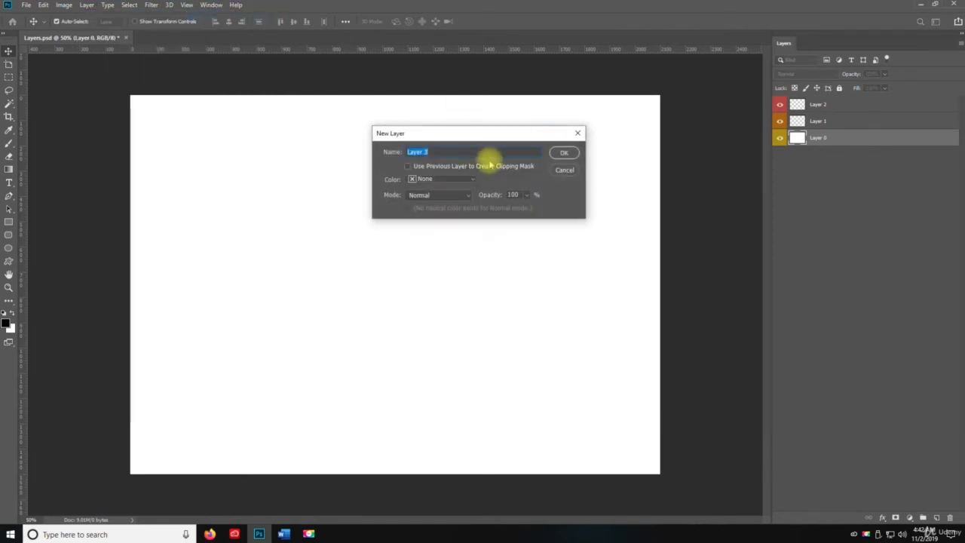
left_click(446, 181)
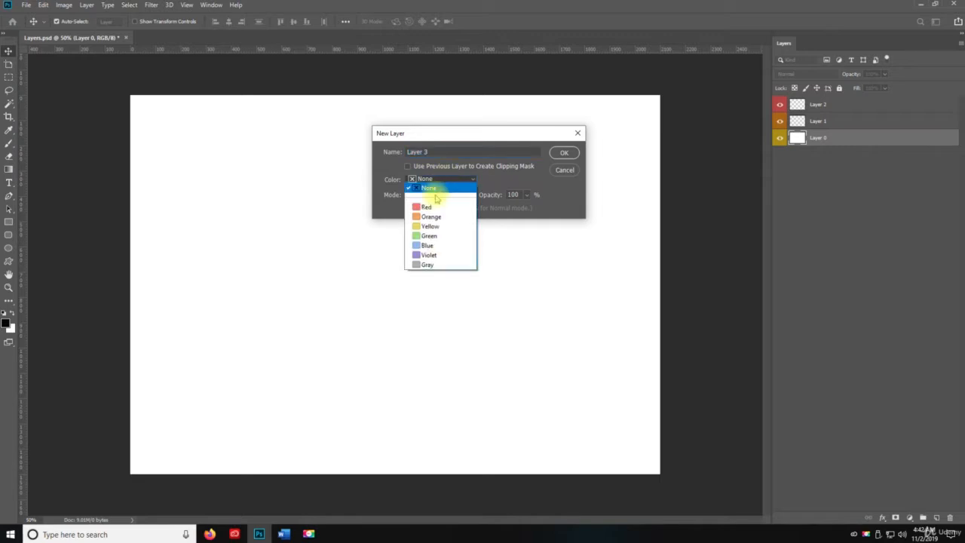
left_click(438, 238)
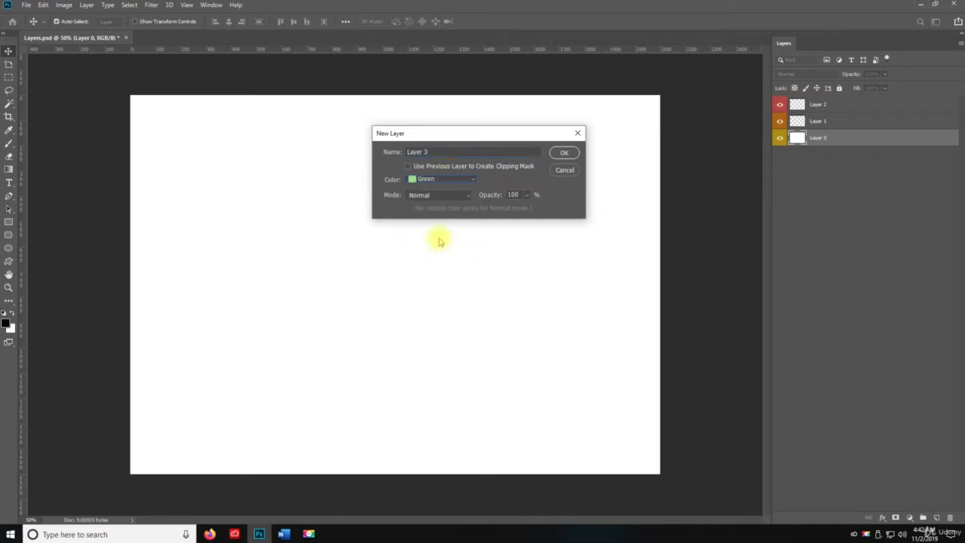
left_click(562, 154)
left_click_drag(823, 129, 820, 104)
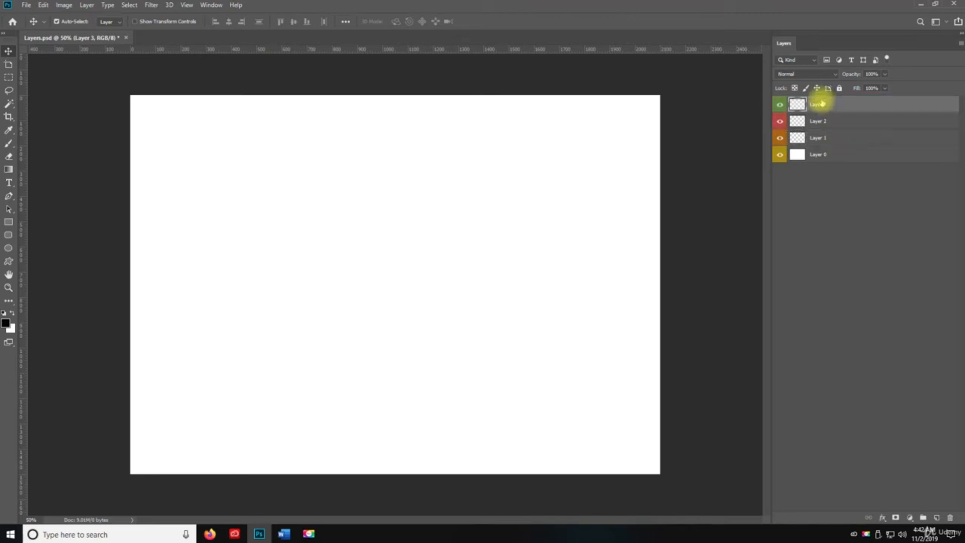
left_click(89, 6)
mouse_move(94, 15)
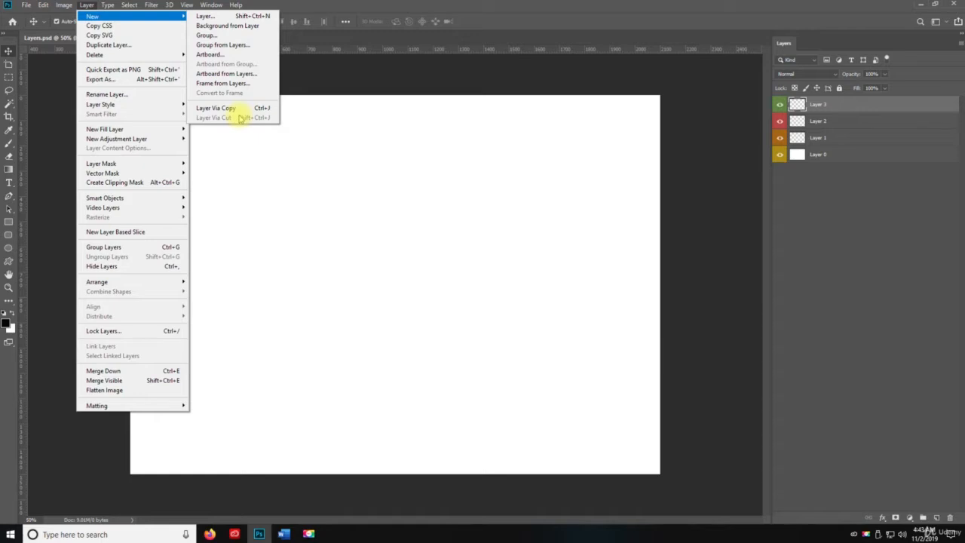
left_click(277, 181)
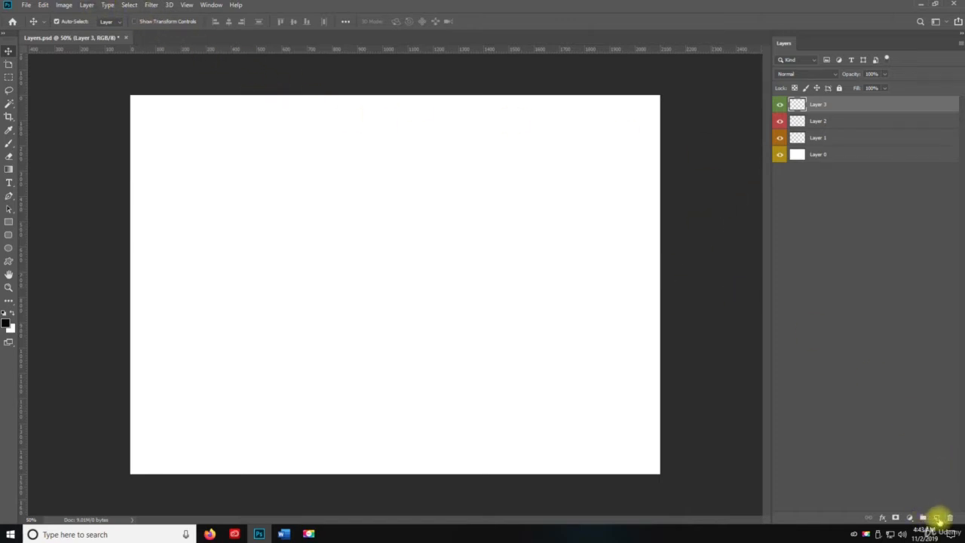
Add a new layer with default settings above Layer 3 and assign it the Blue colour label.
key("ctrl+shift+n")
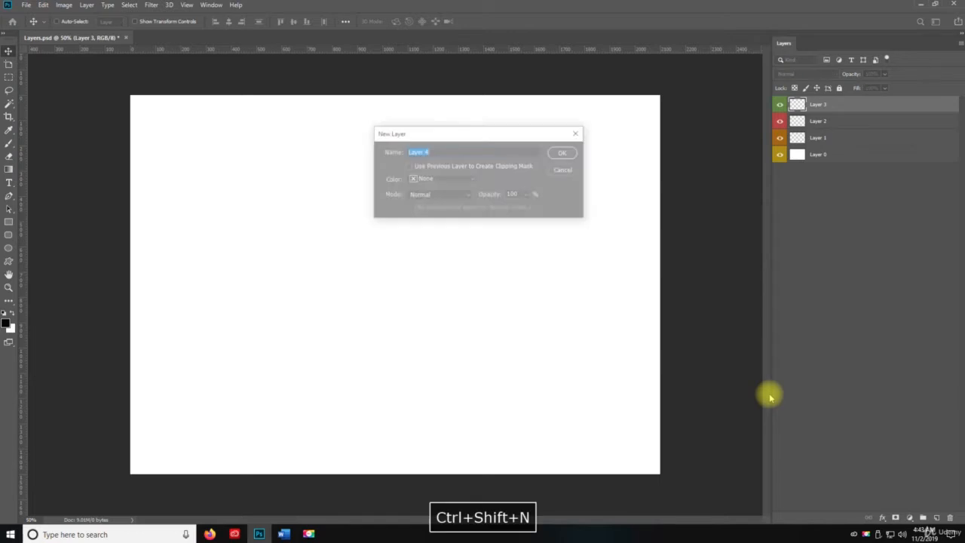
key("Return")
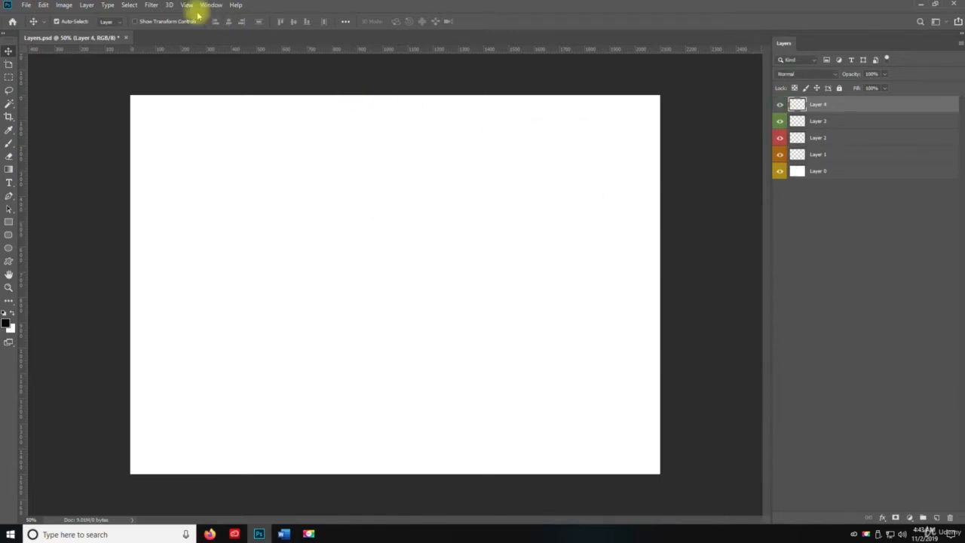
left_click(88, 5)
mouse_move(94, 15)
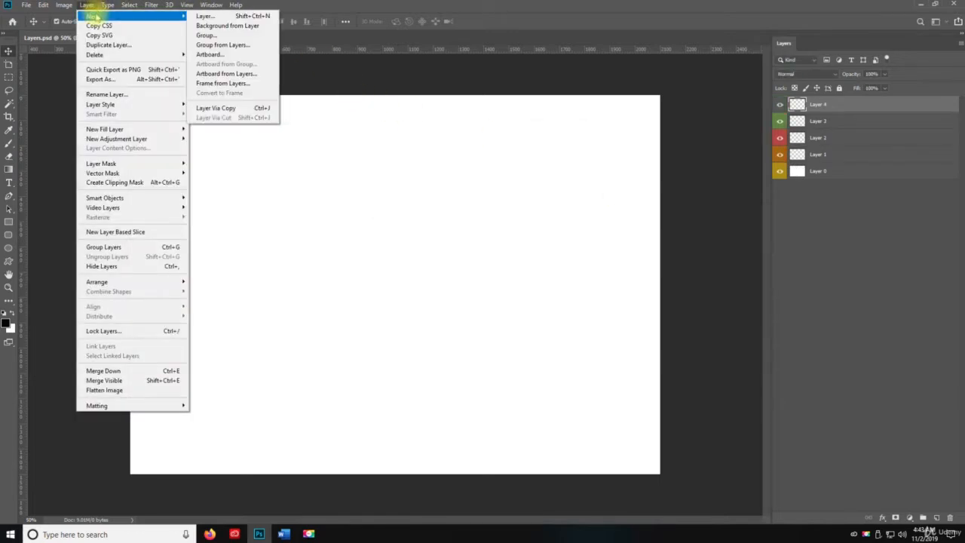
left_click(88, 5)
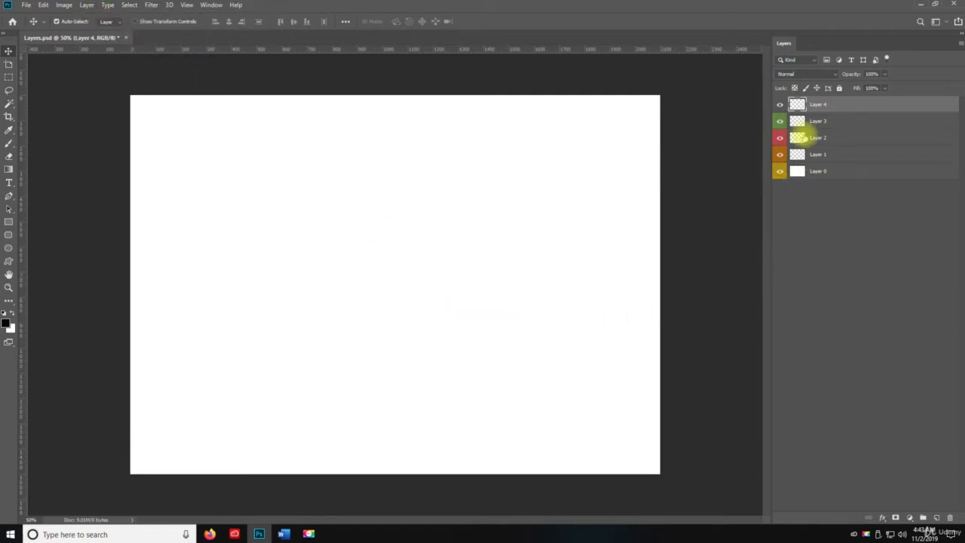
right_click(813, 105)
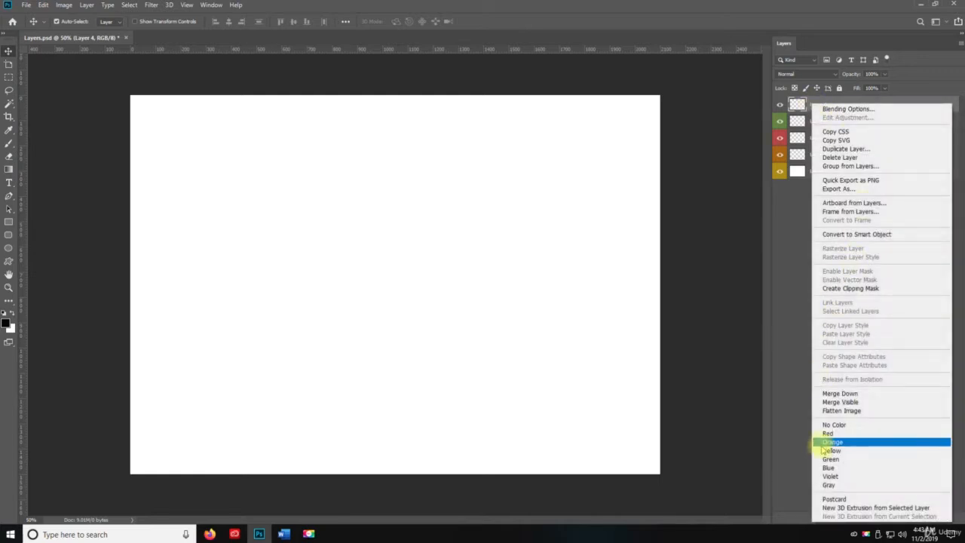
left_click(832, 468)
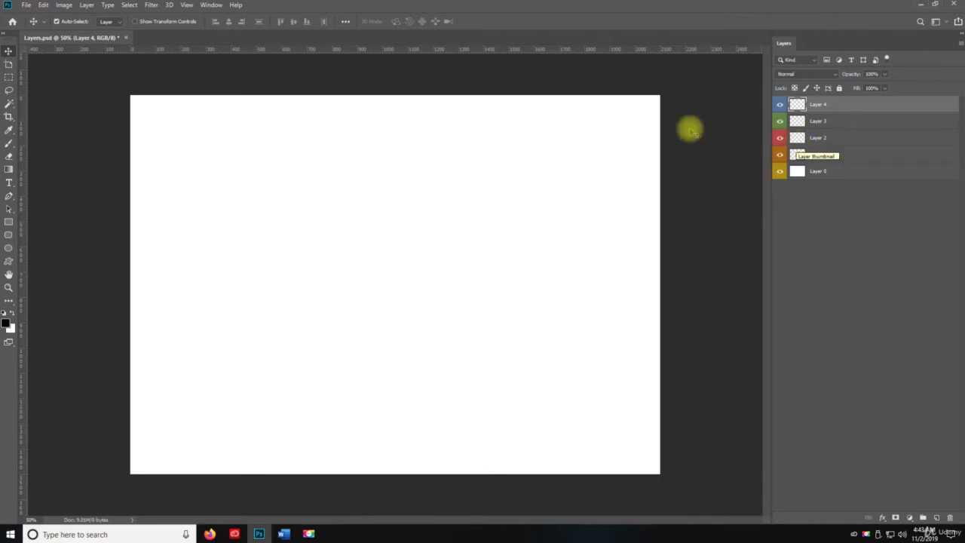
Save the Layers document in Photoshop format with Maximize Compatibility enabled.
left_click(26, 6)
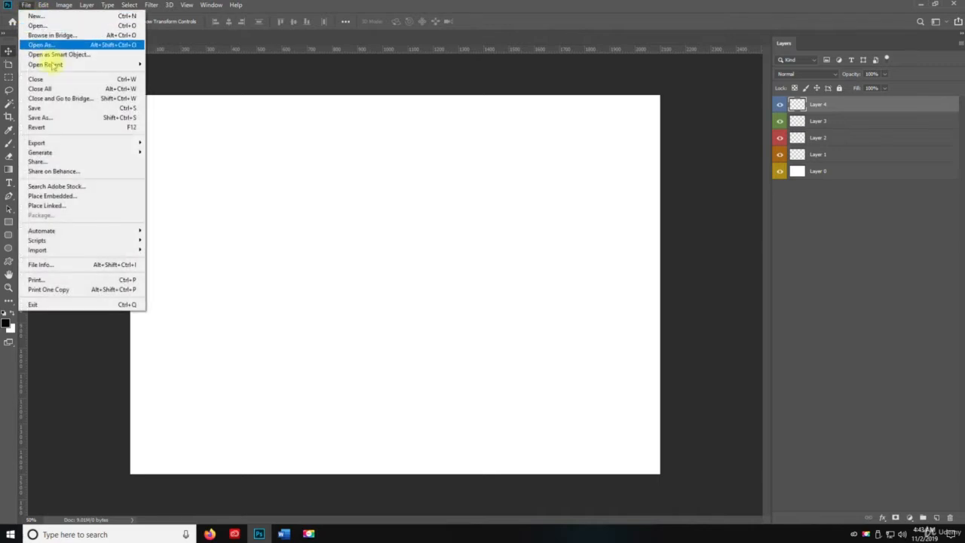
left_click(65, 111)
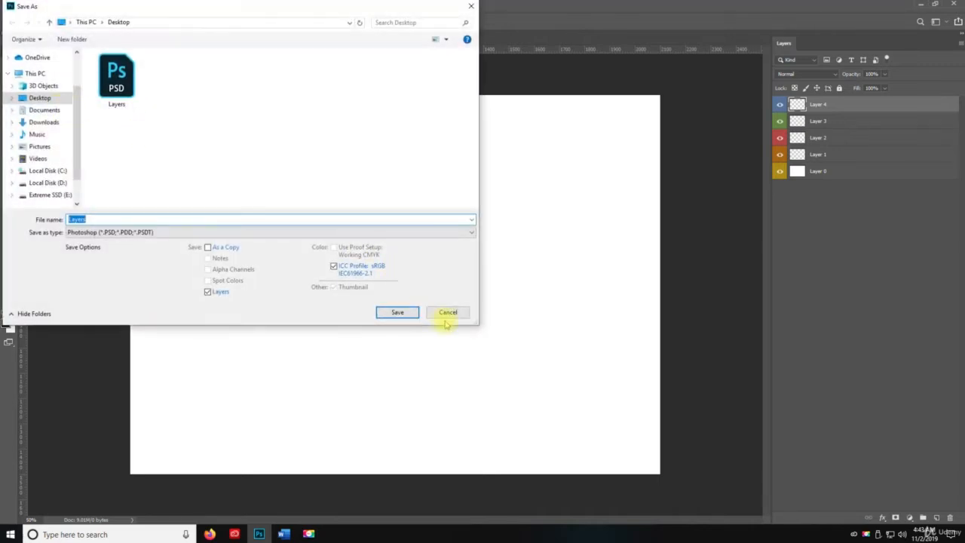
left_click(447, 315)
key("ctrl+s")
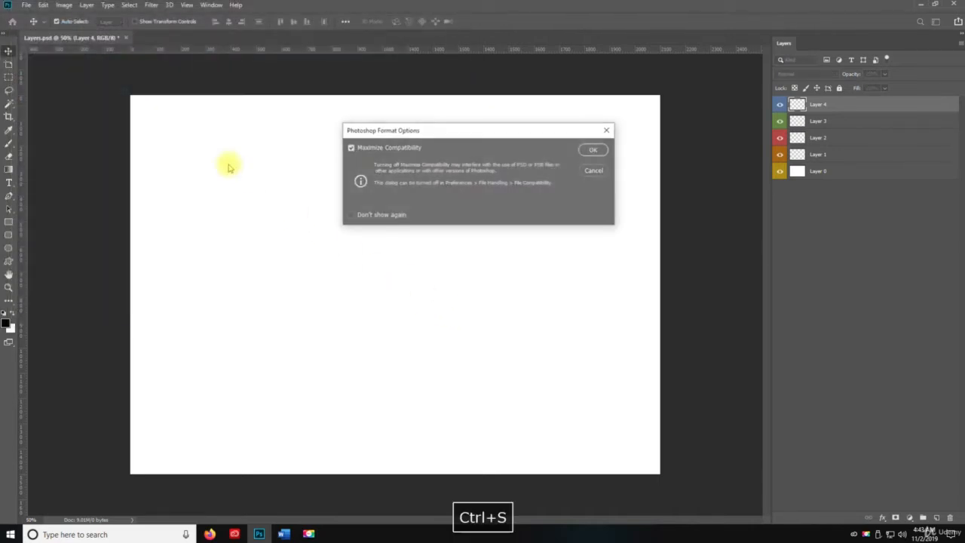
left_click(595, 150)
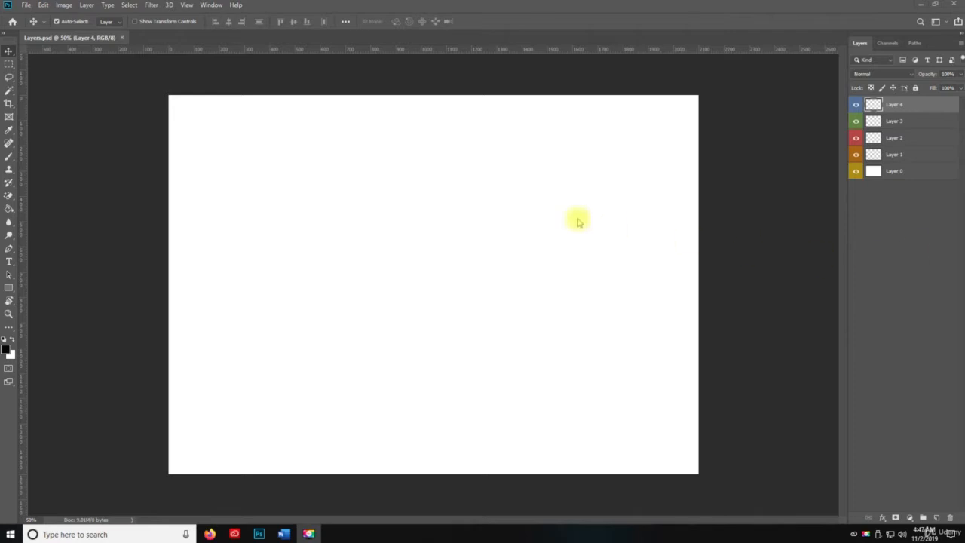
Fill Layer 4 with the black foreground colour using the Paint Bucket tool and save the document, ending on the Move tool.
key("space")
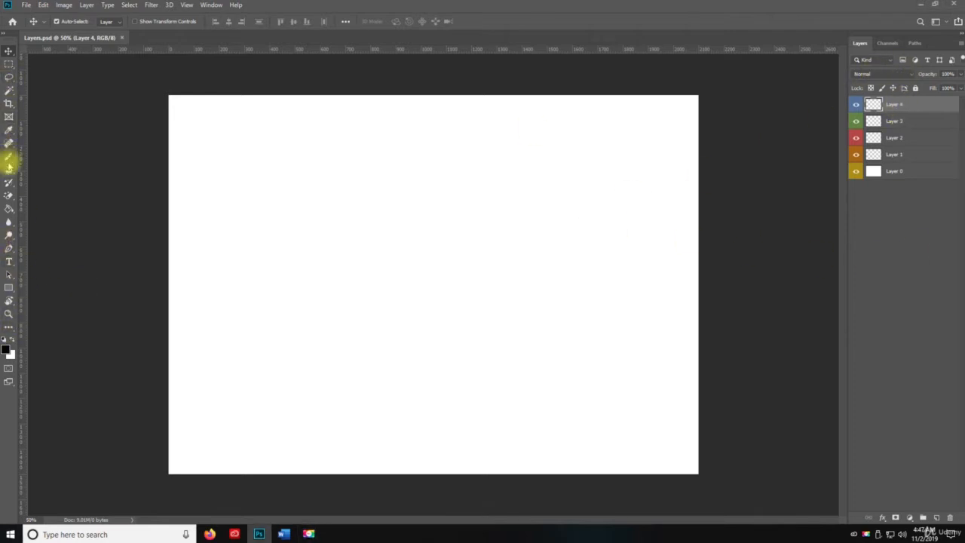
left_click(9, 209)
left_click(368, 220)
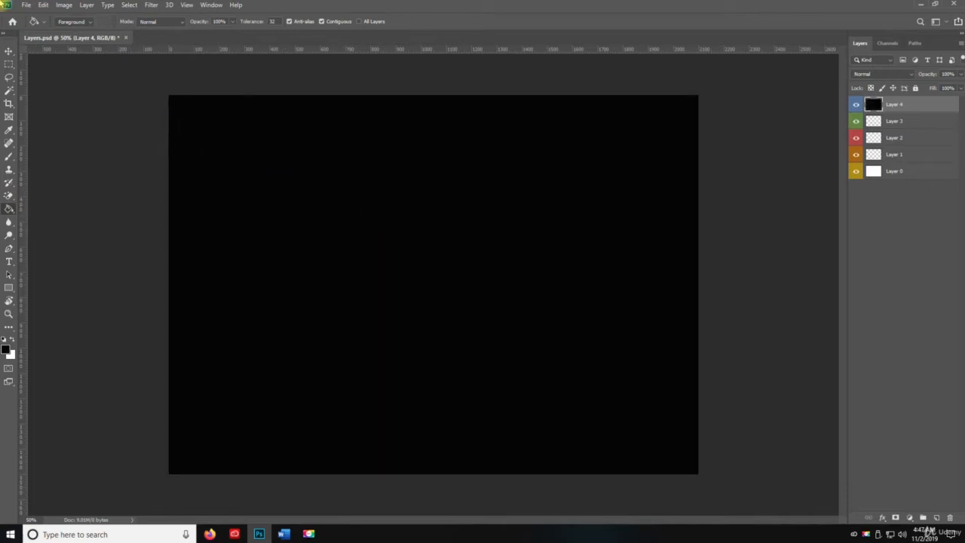
key("ctrl+s")
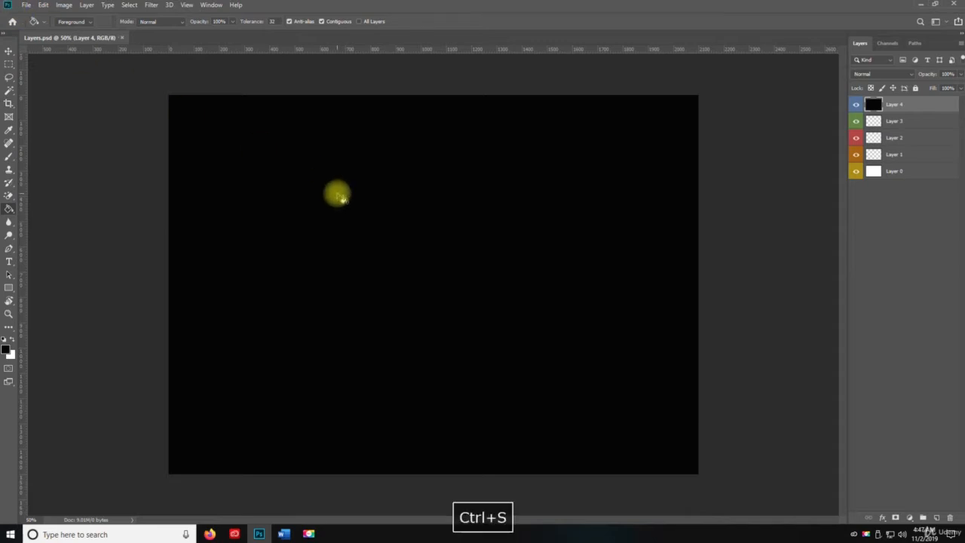
key("v")
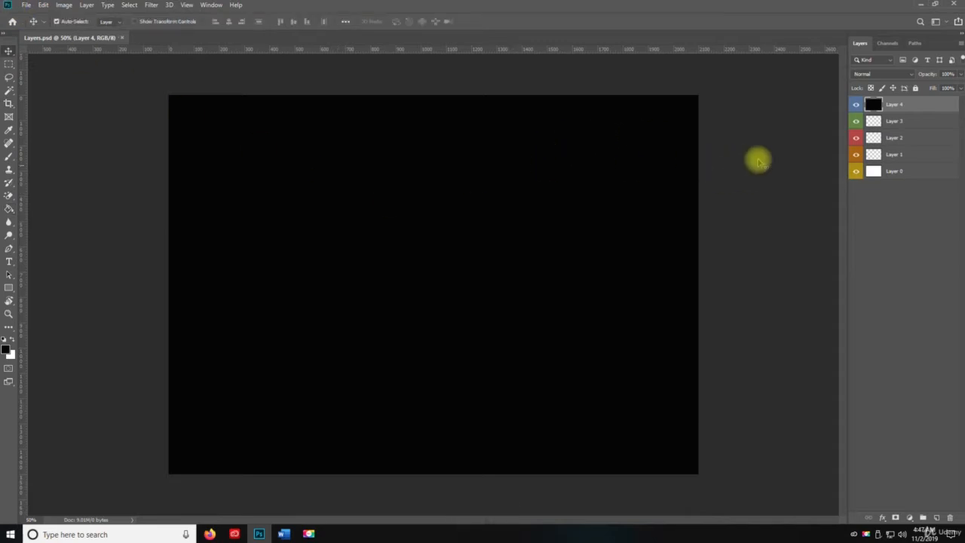
Copy the CSS of Layer 4, switch to a new Notepad document and paste the code there.
right_click(895, 106)
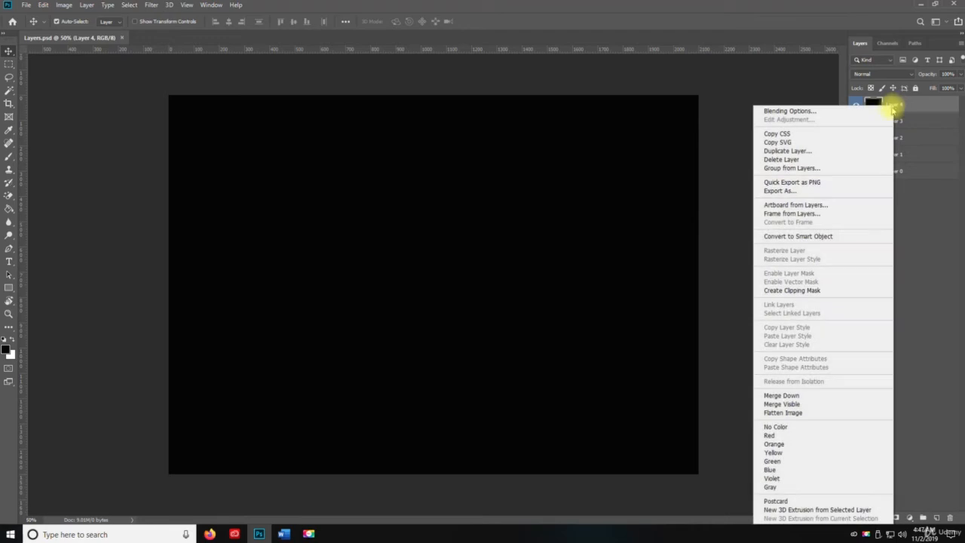
left_click(841, 134)
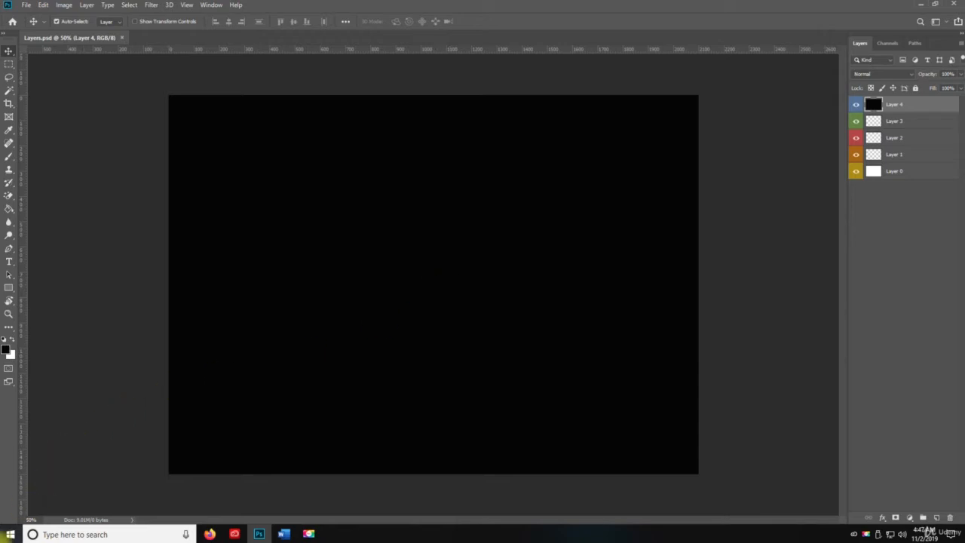
left_click(13, 534)
type("notepad")
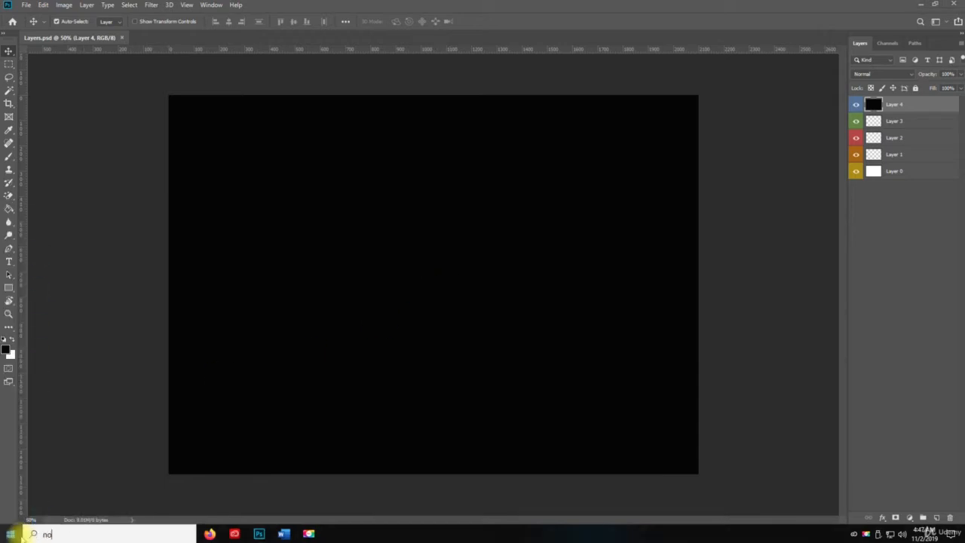
key("Return")
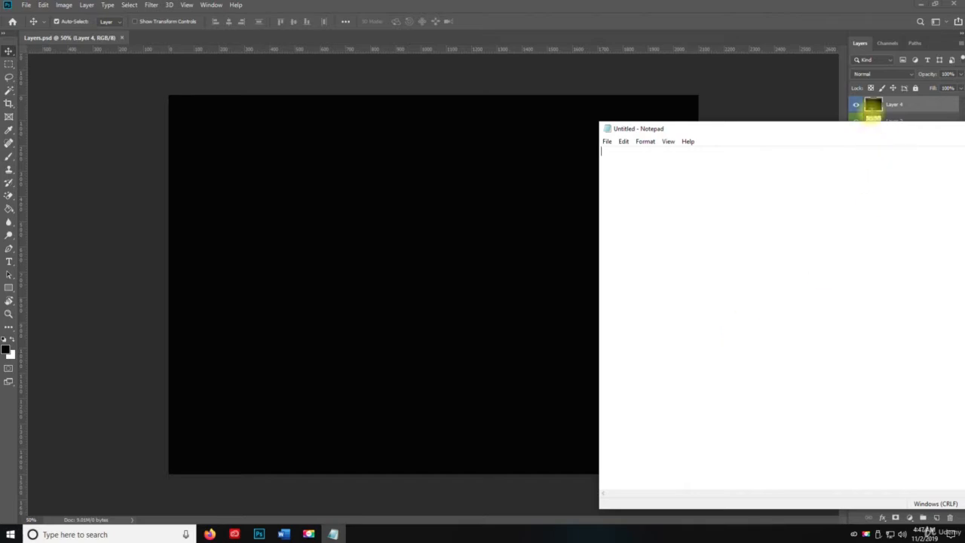
left_click_drag(855, 131, 393, 87)
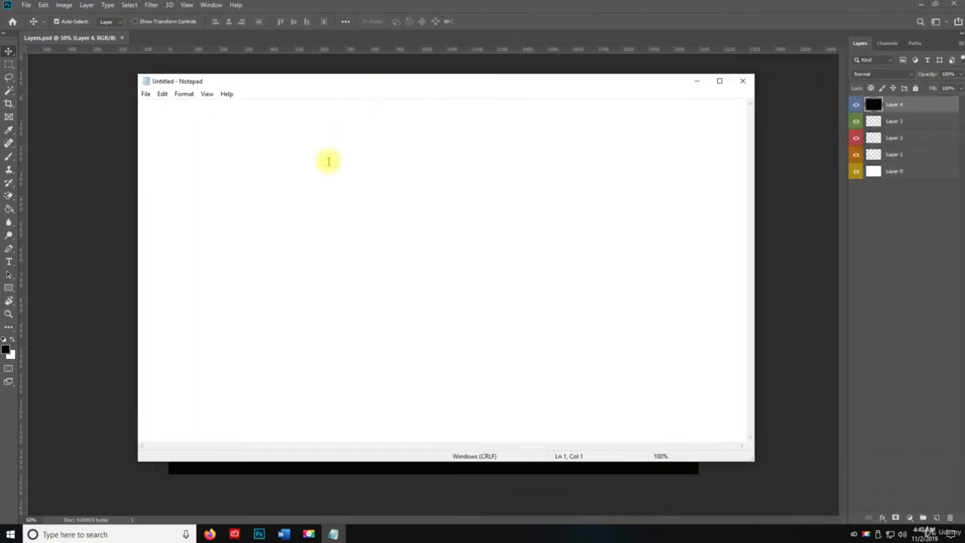
right_click(229, 127)
left_click(285, 173)
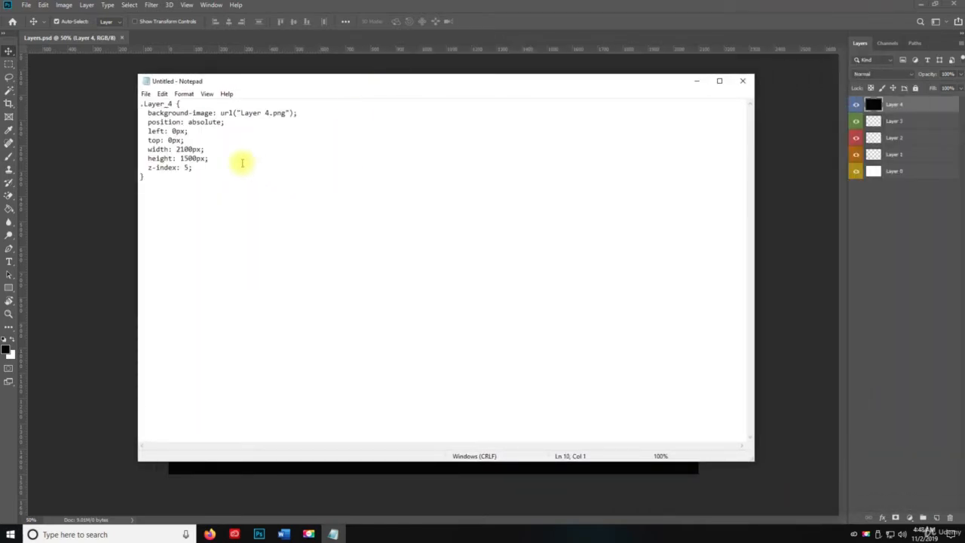
Review the pasted Layer 4 CSS rule in Notepad and close the document without saving.
left_click_drag(140, 105, 183, 104)
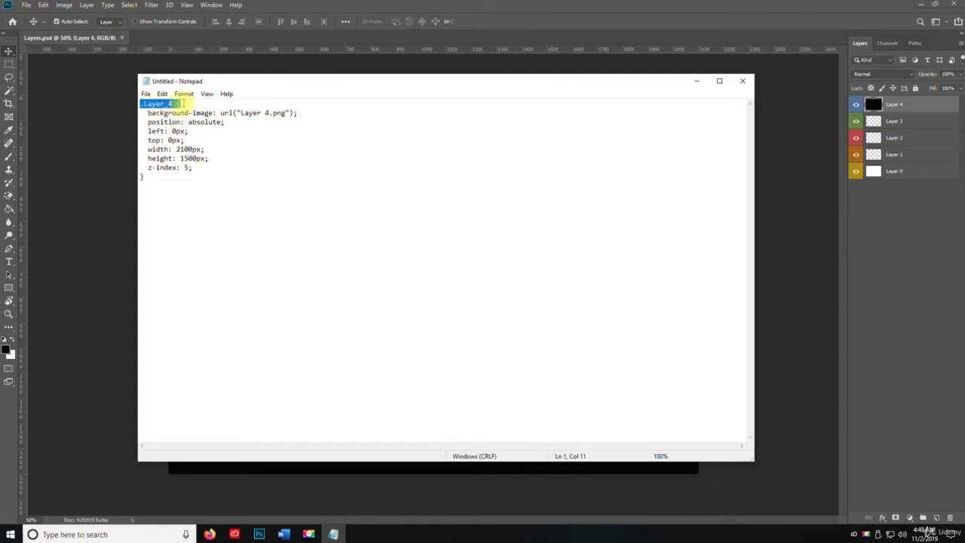
left_click(183, 104)
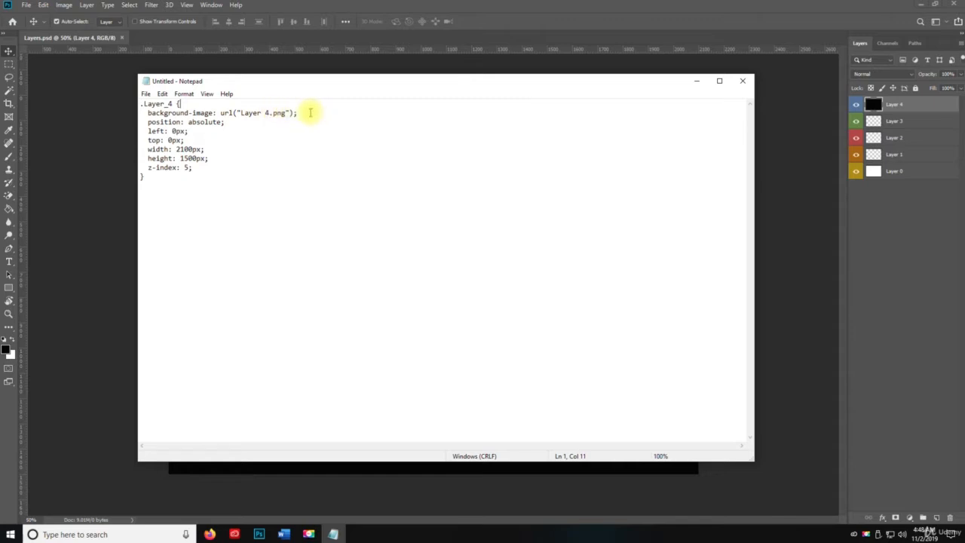
left_click_drag(144, 181, 80, 86)
left_click(172, 113)
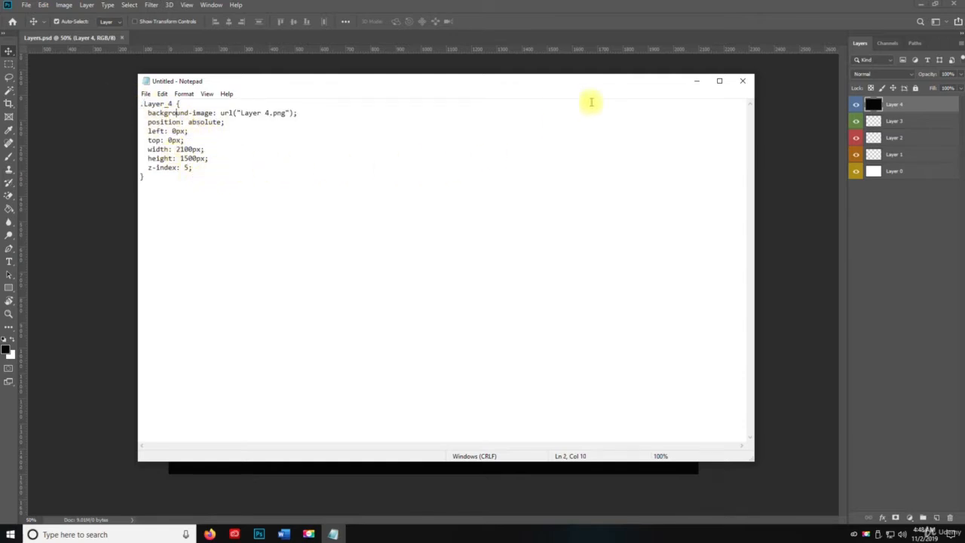
left_click(743, 81)
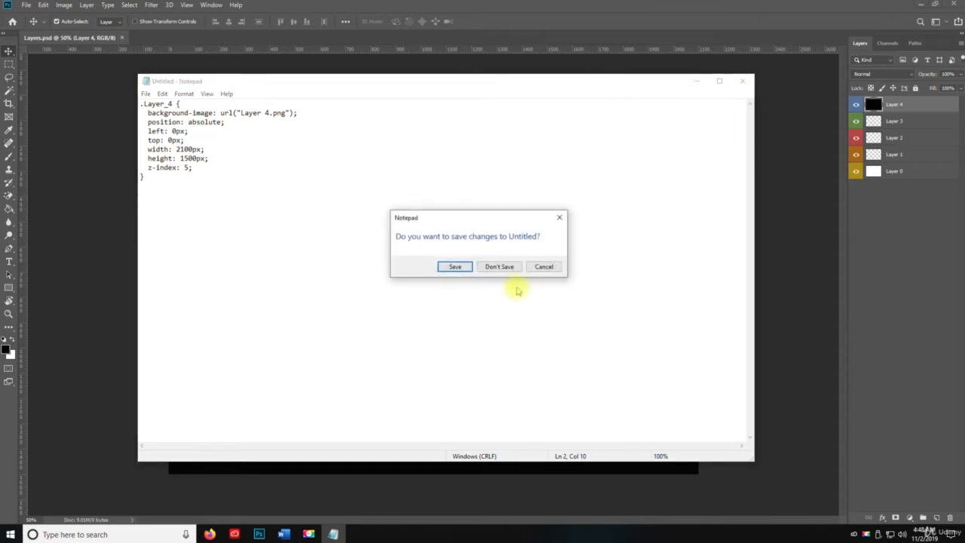
left_click(501, 268)
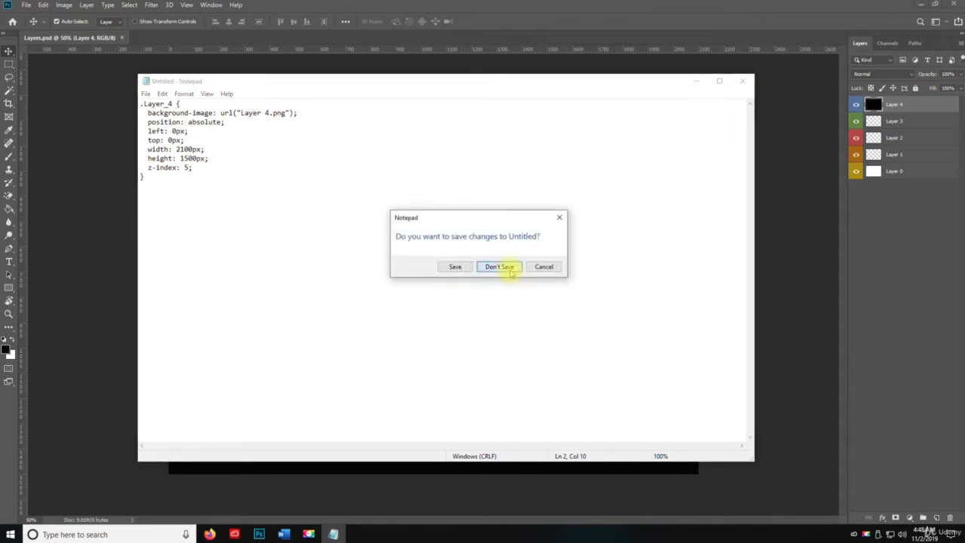
key("space")
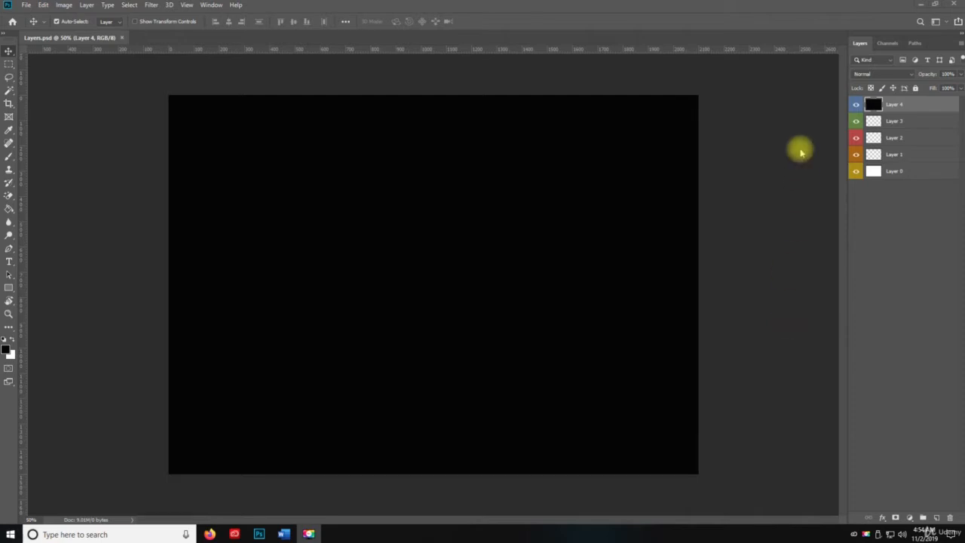
Copy Layer 4 as SVG from Photoshop and paste the code into a new Notepad document.
key("space")
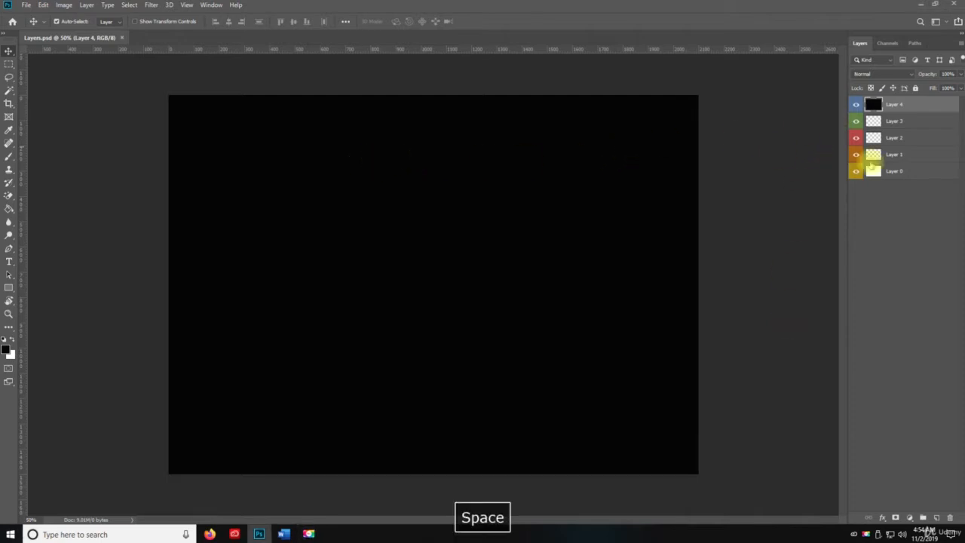
right_click(904, 108)
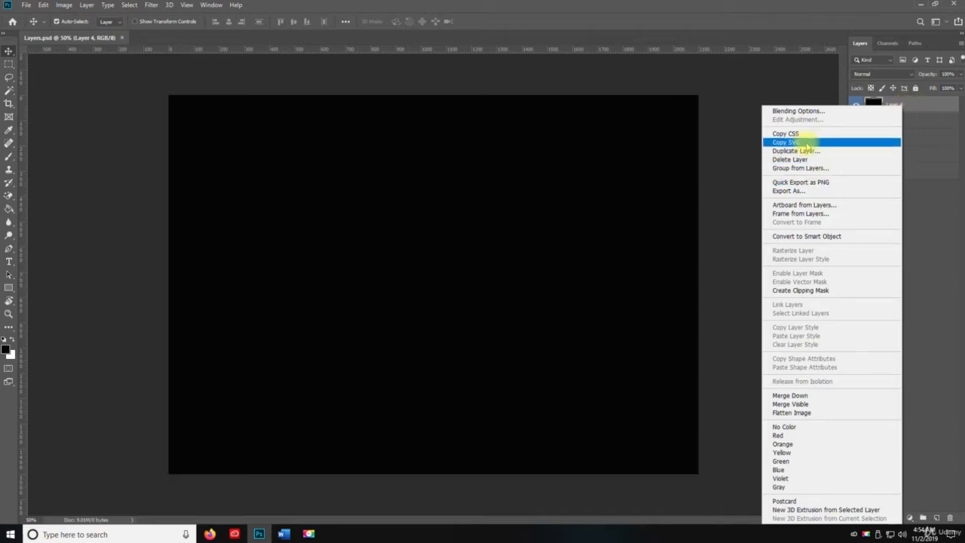
left_click(808, 144)
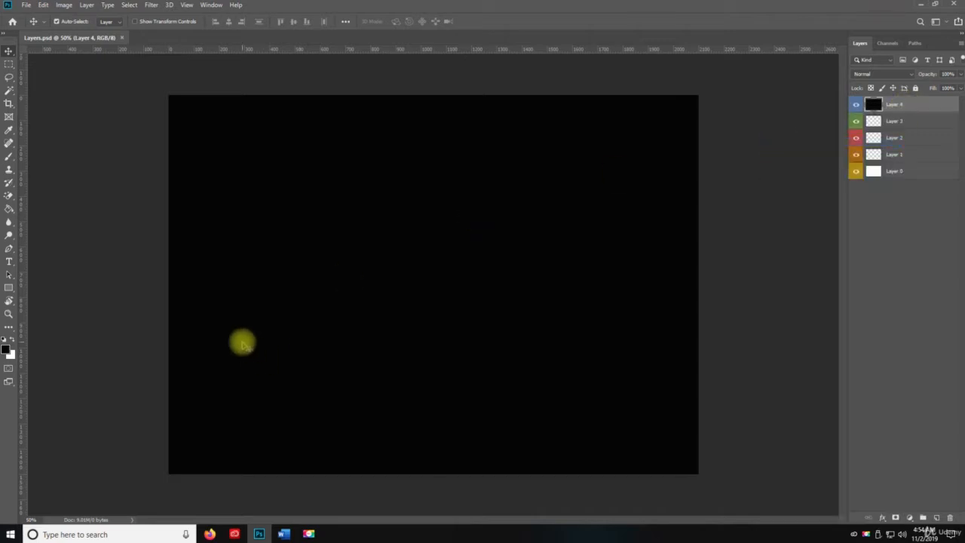
left_click(10, 533)
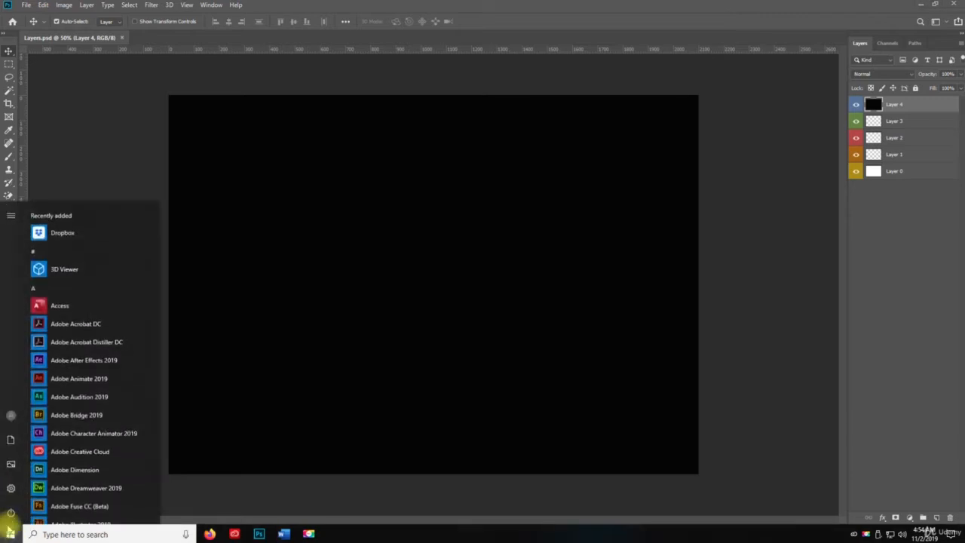
type("notepad")
key("Return")
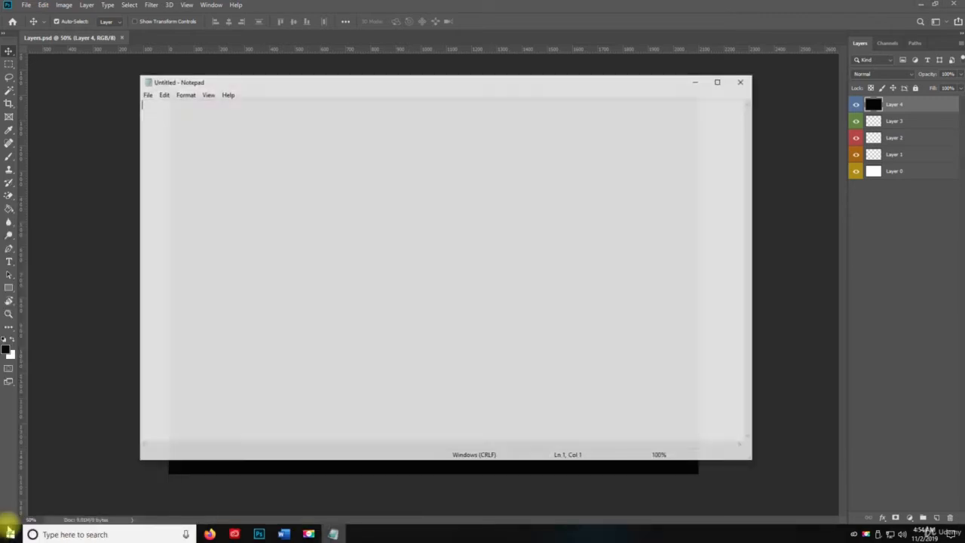
right_click(249, 148)
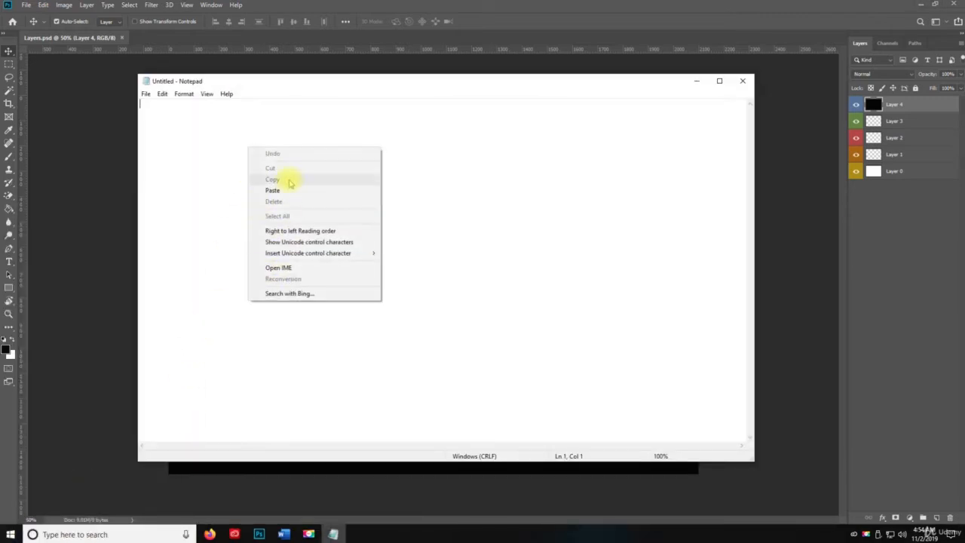
left_click(275, 190)
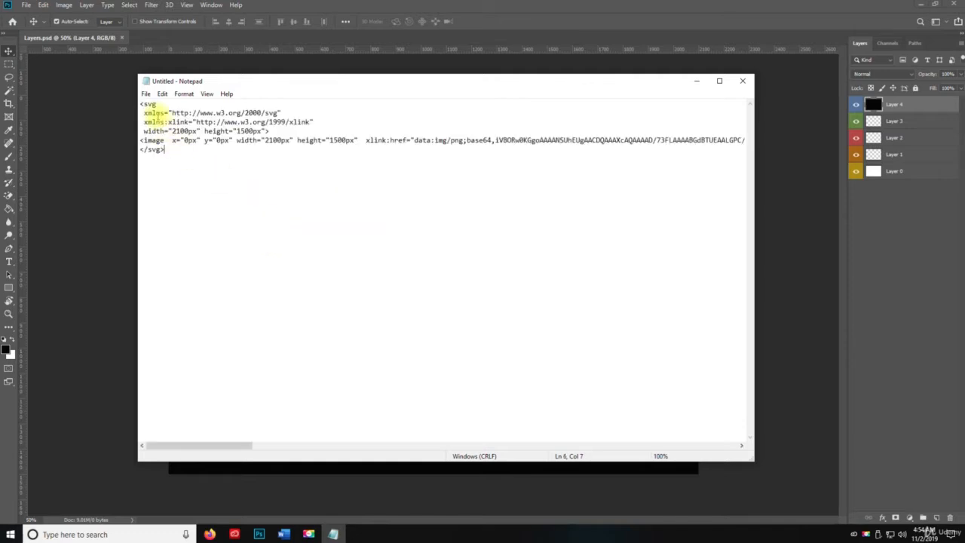
Widen the Notepad window to examine the pasted SVG code, including its image data, and close it without saving.
left_click_drag(754, 264, 944, 226)
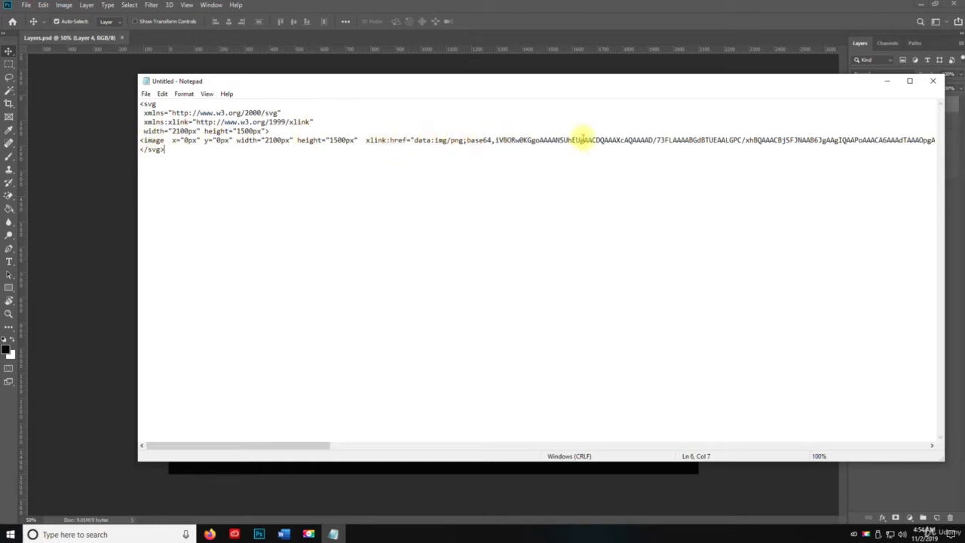
left_click_drag(302, 445, 280, 377)
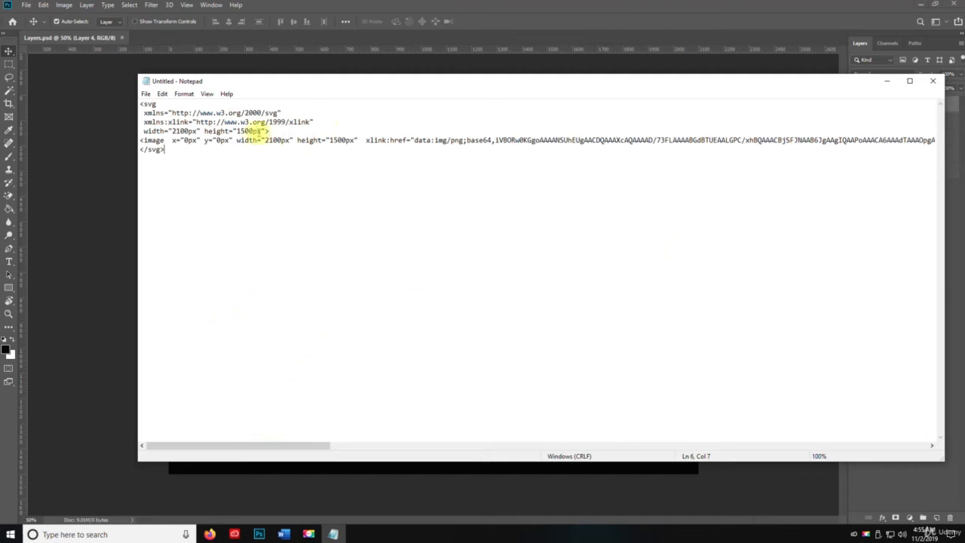
left_click(933, 80)
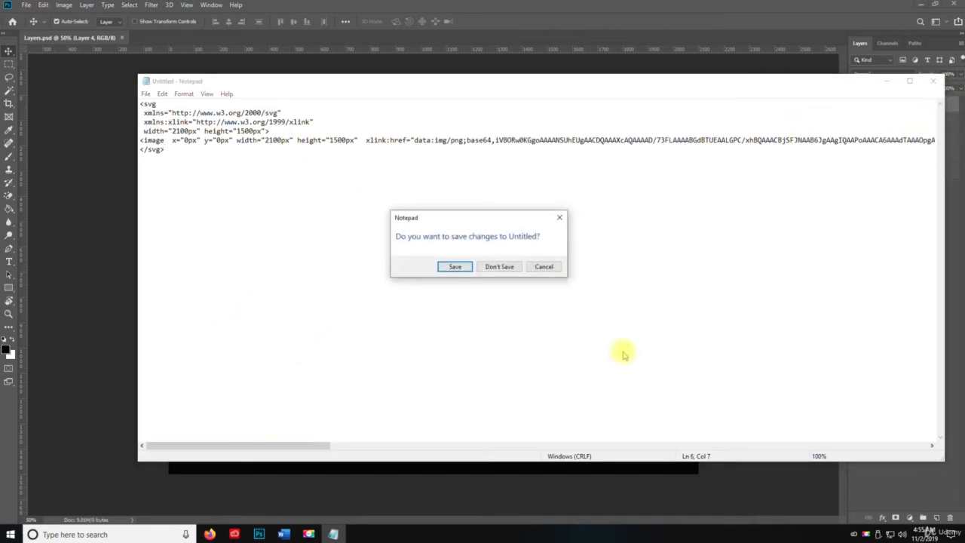
left_click(499, 267)
key("space")
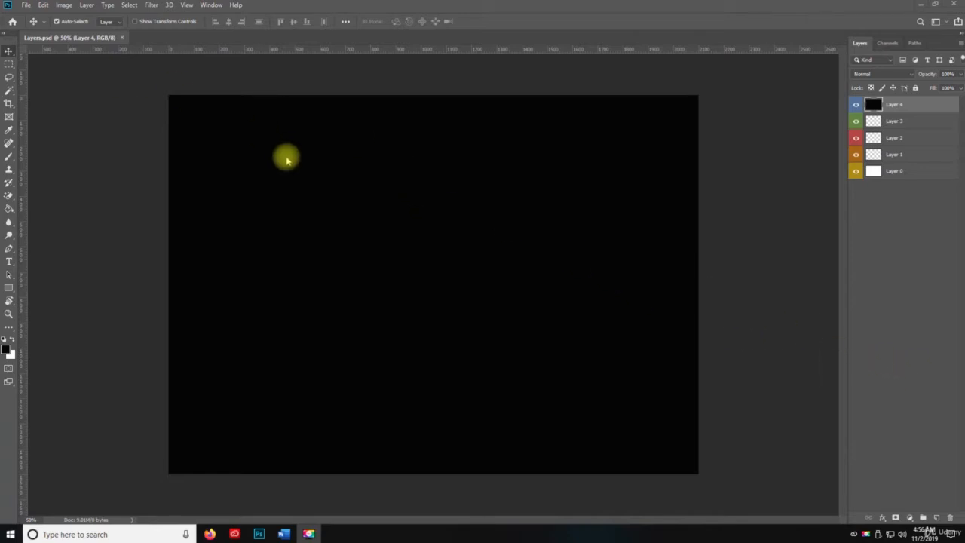
key("space")
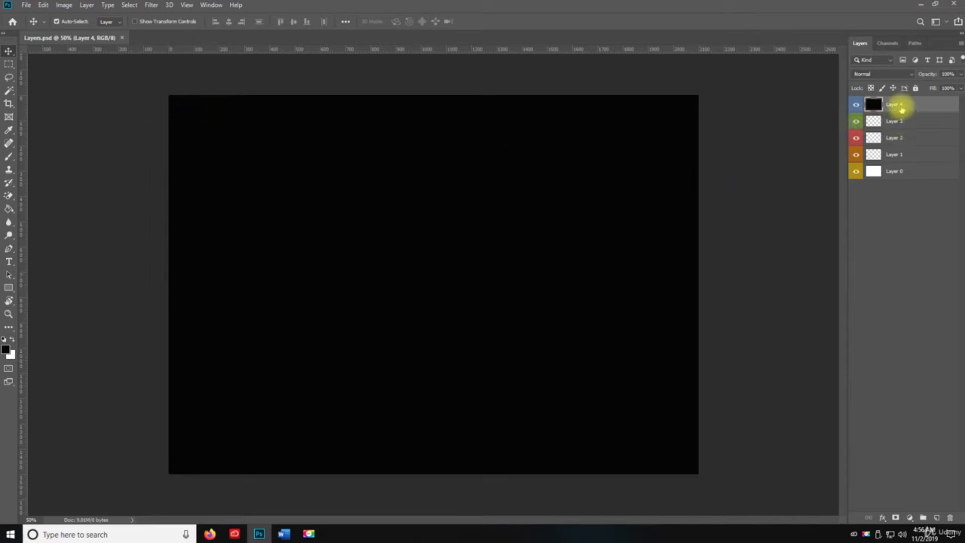
Duplicate Layer 4 within Layers.psd under the default name and assign the copy the Violet colour label.
right_click(901, 108)
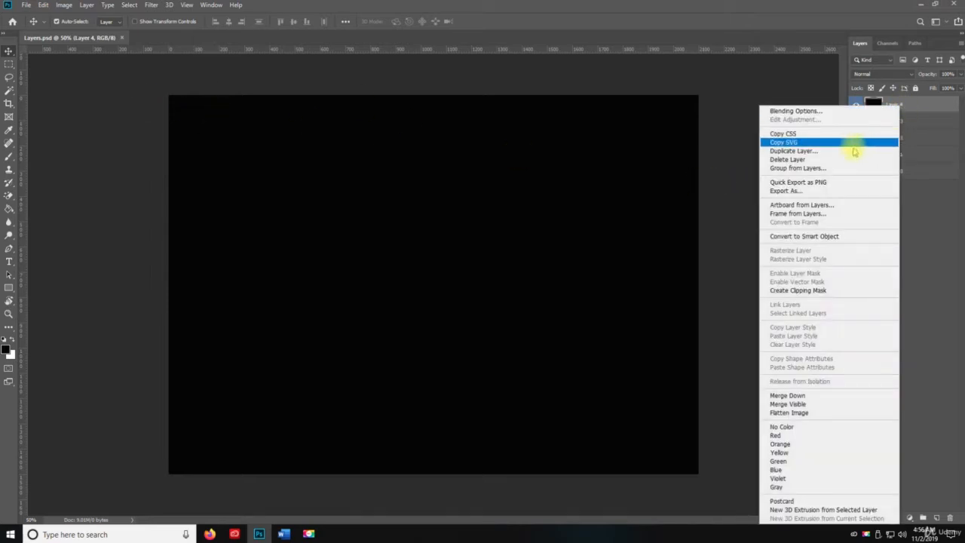
left_click(858, 151)
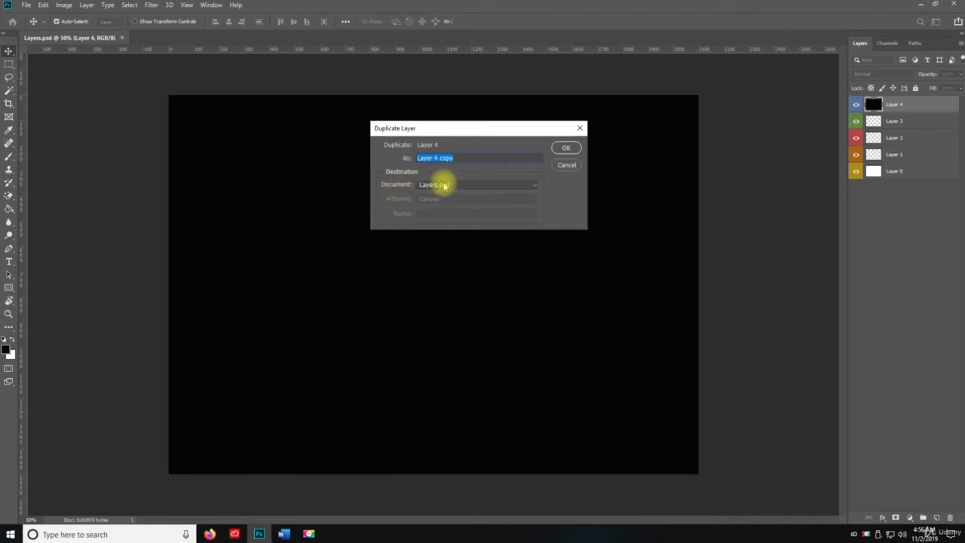
left_click(444, 185)
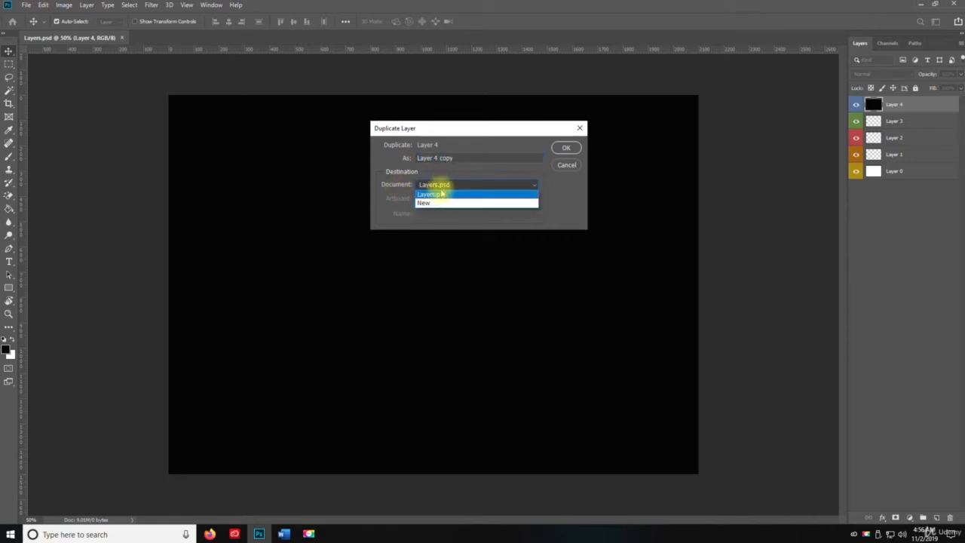
left_click(432, 195)
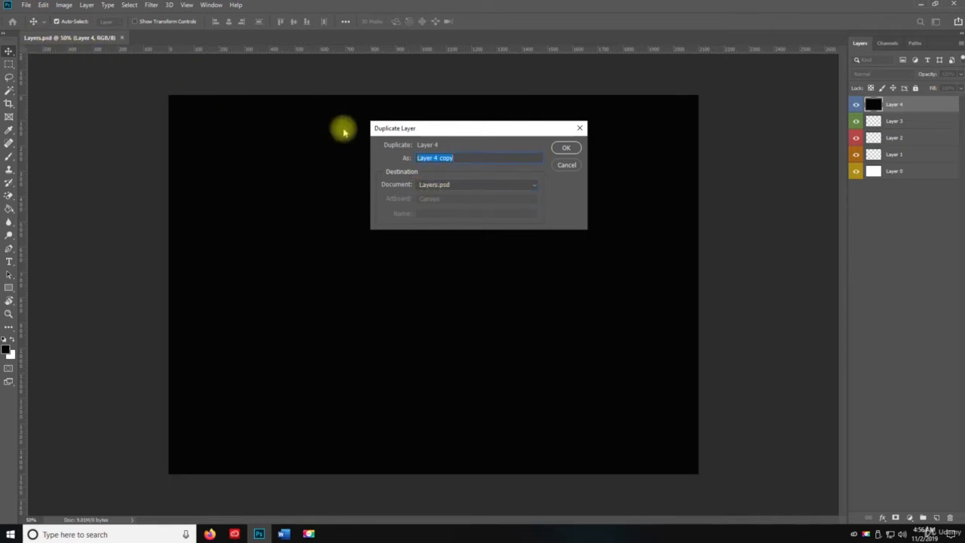
left_click(566, 147)
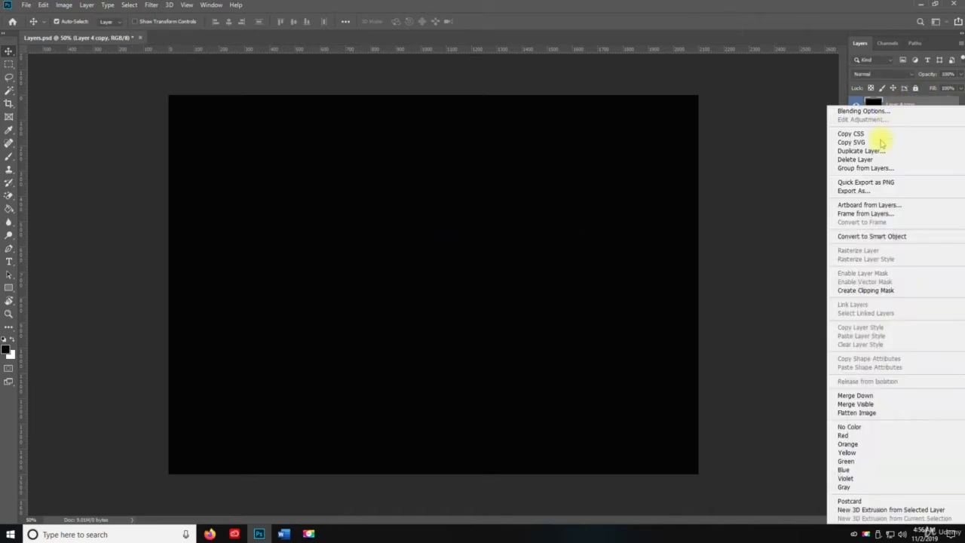
right_click(896, 105)
left_click(879, 478)
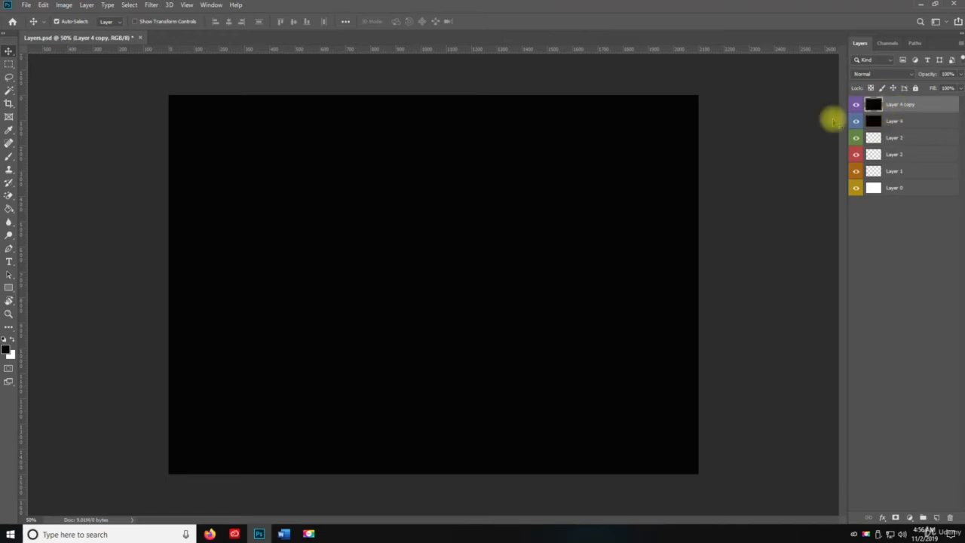
Duplicate the violet-labelled Layer 4 copy within Layers.psd, keeping the default name.
left_click(86, 4)
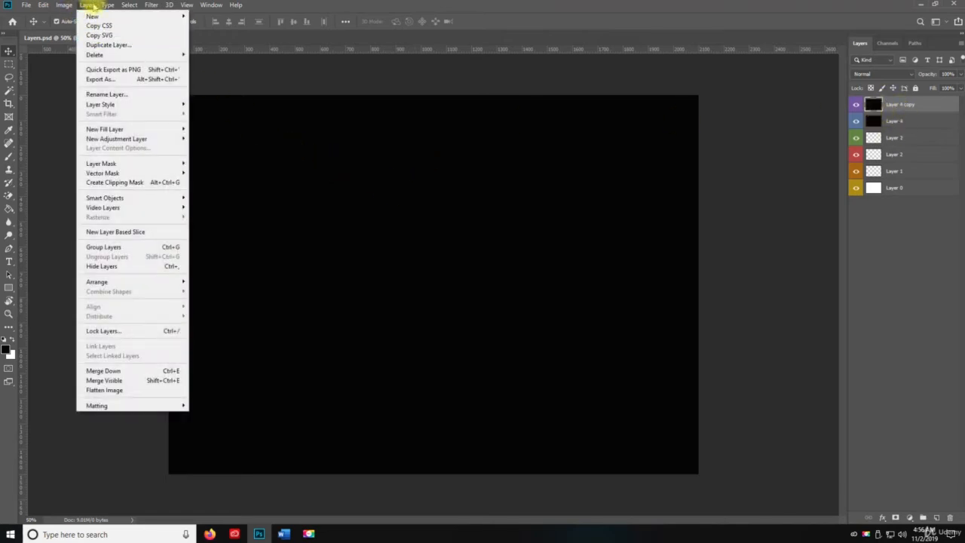
left_click(113, 45)
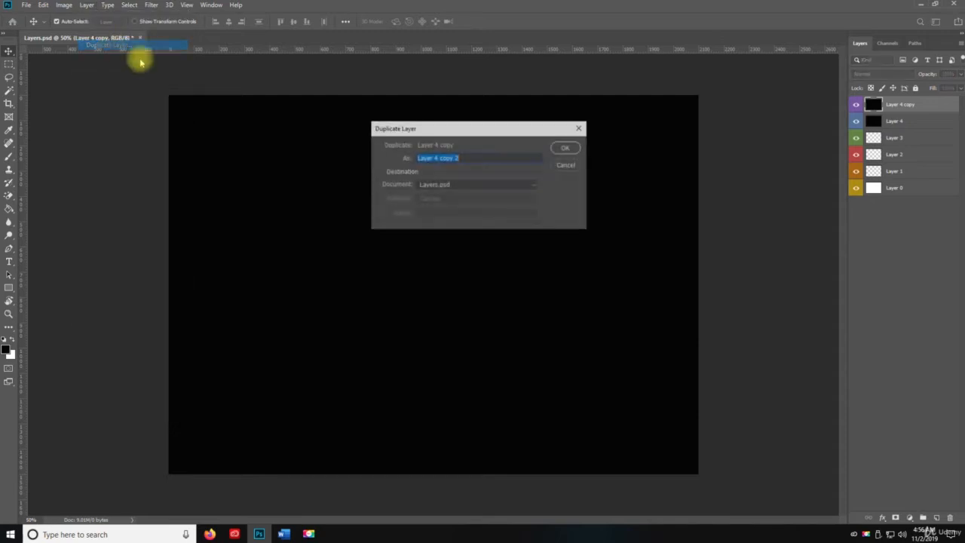
left_click(562, 147)
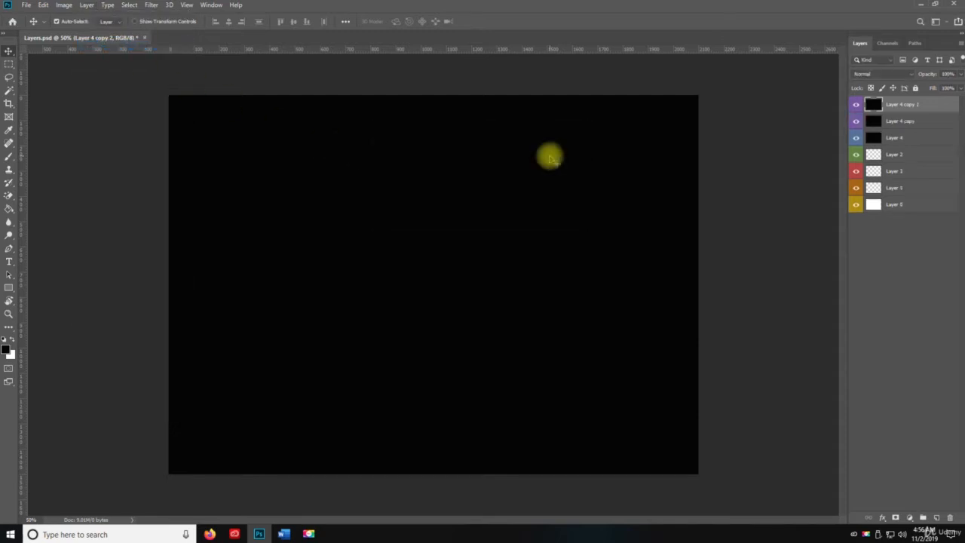
left_click(84, 6)
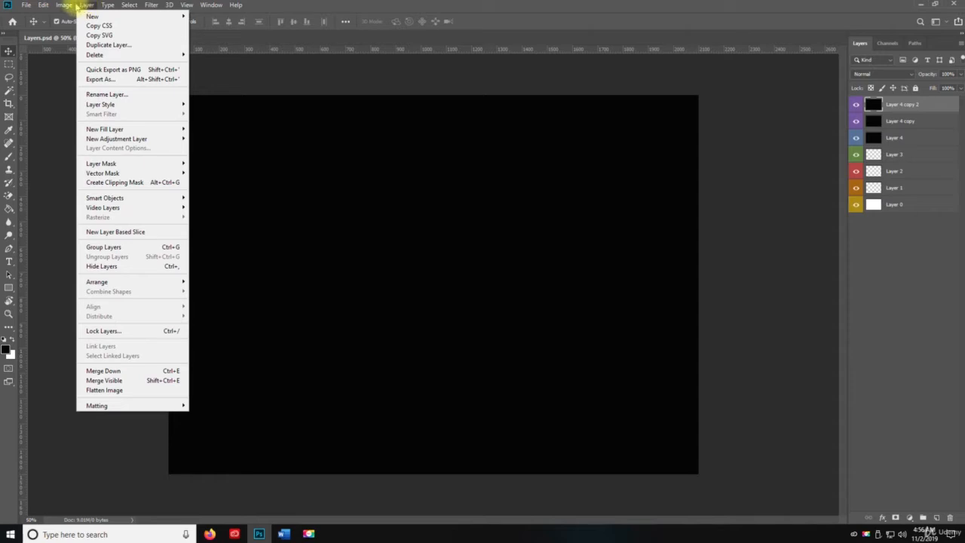
mouse_move(43, 4)
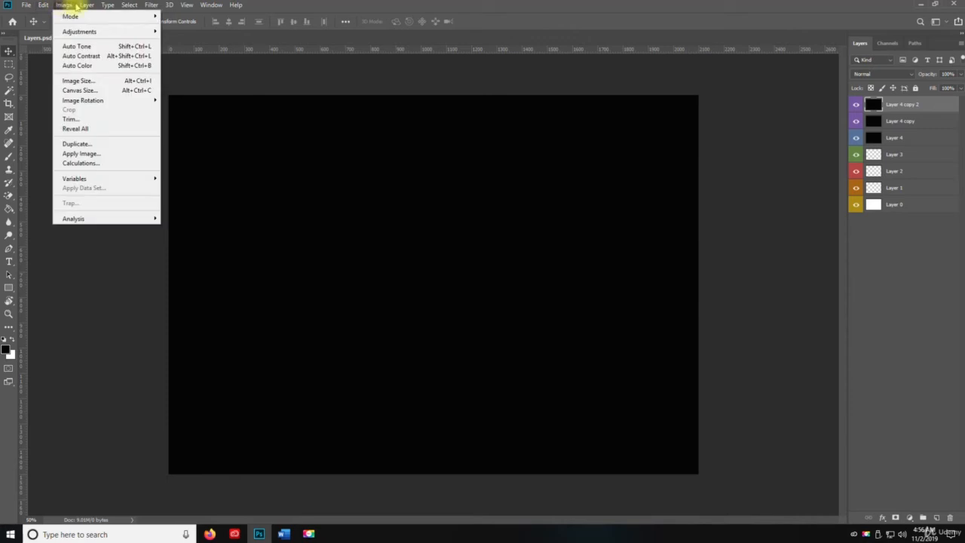
Delete the two violet-labelled duplicates, Layer 4 copy 2 and Layer 4 copy.
left_click(88, 5)
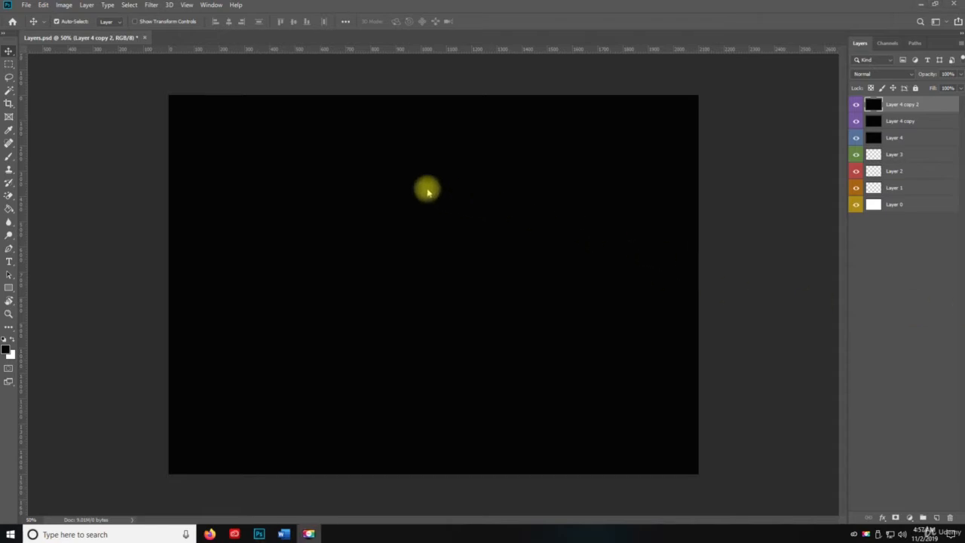
key("space")
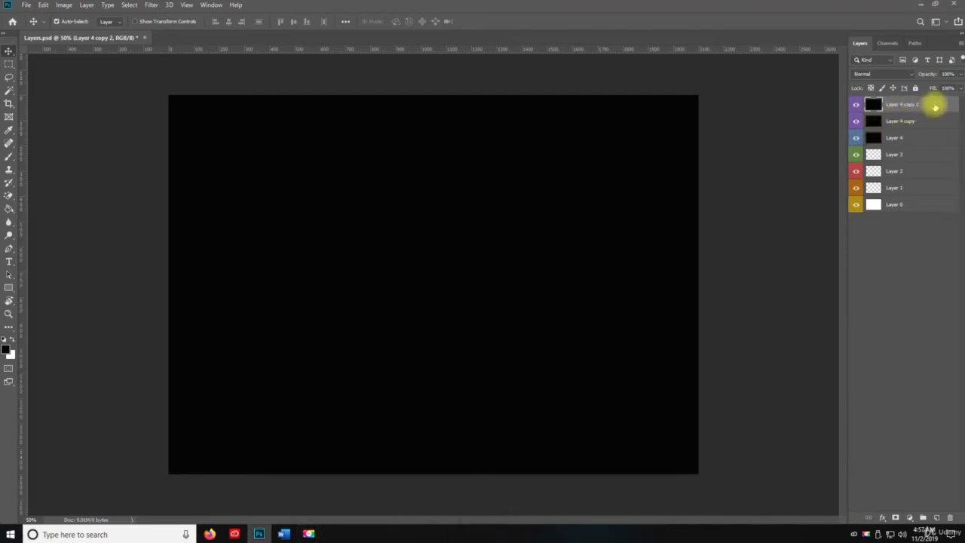
key("Delete")
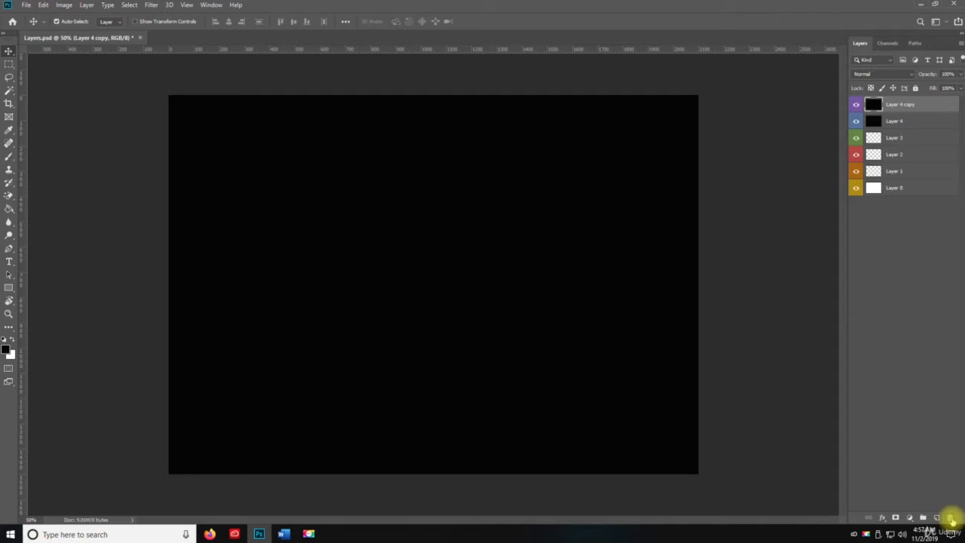
left_click(952, 518)
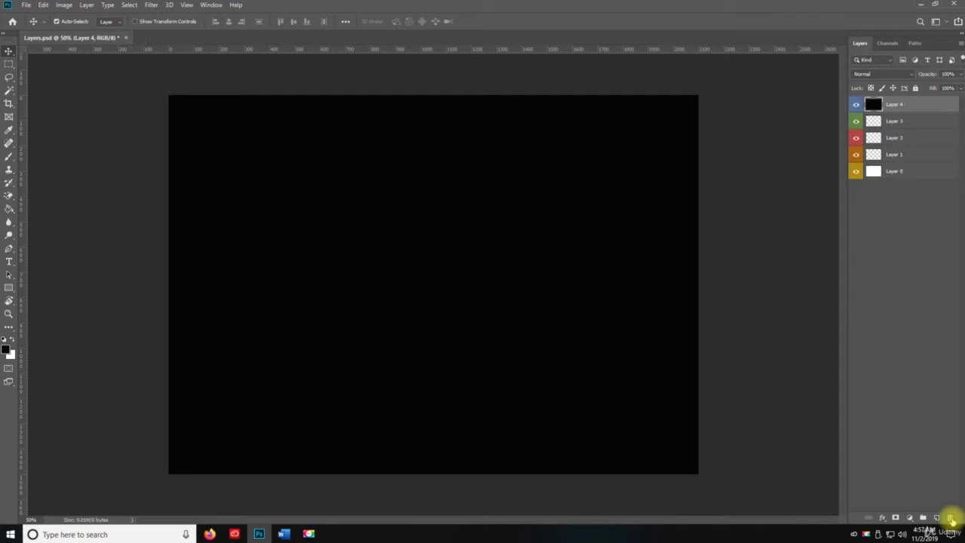
Delete the black-filled Layer 4 and save the document.
left_click(87, 5)
mouse_move(113, 55)
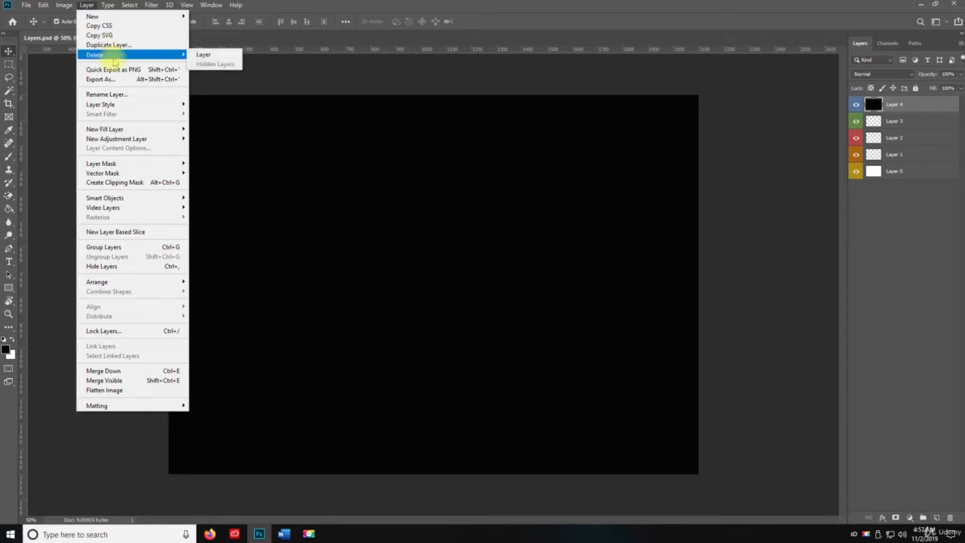
left_click(225, 58)
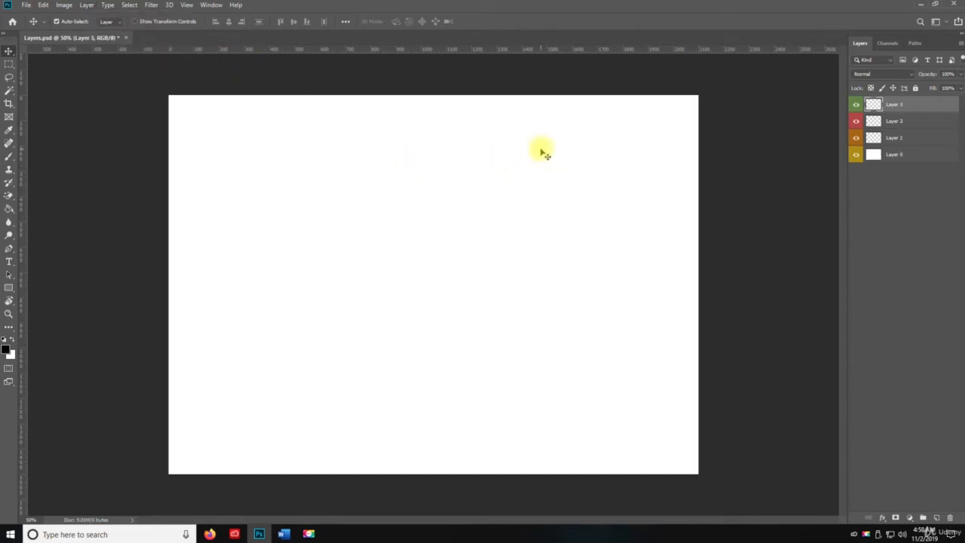
key("ctrl+s")
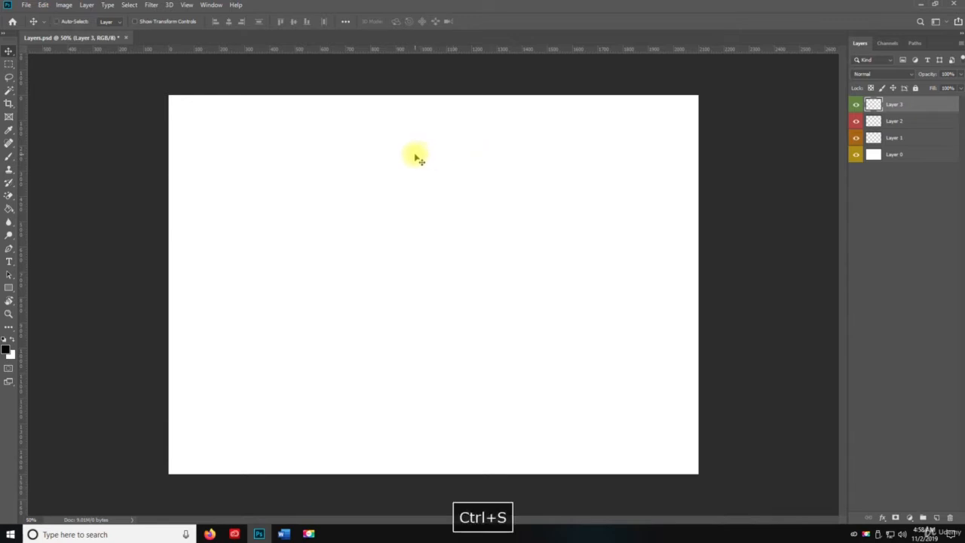
left_click(86, 5)
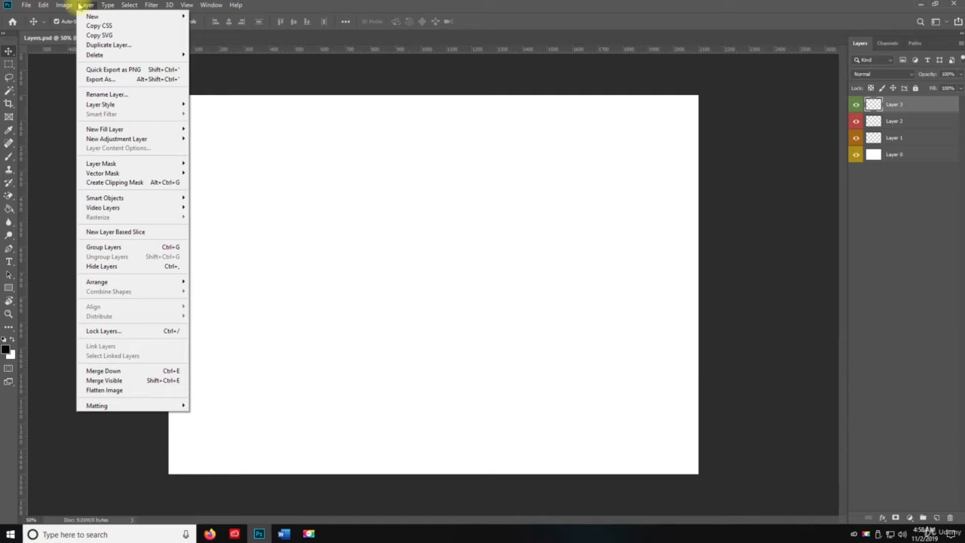
left_click(81, 6)
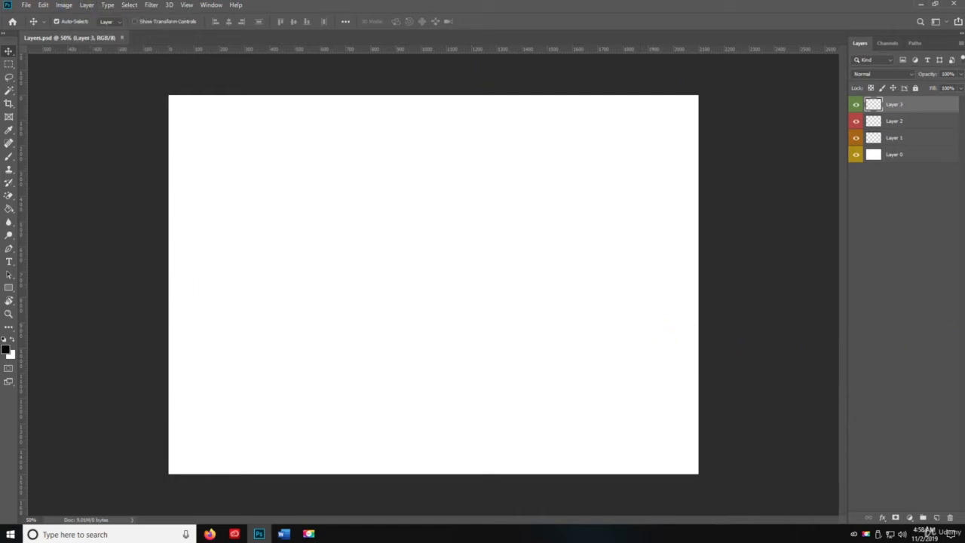
left_click(895, 121)
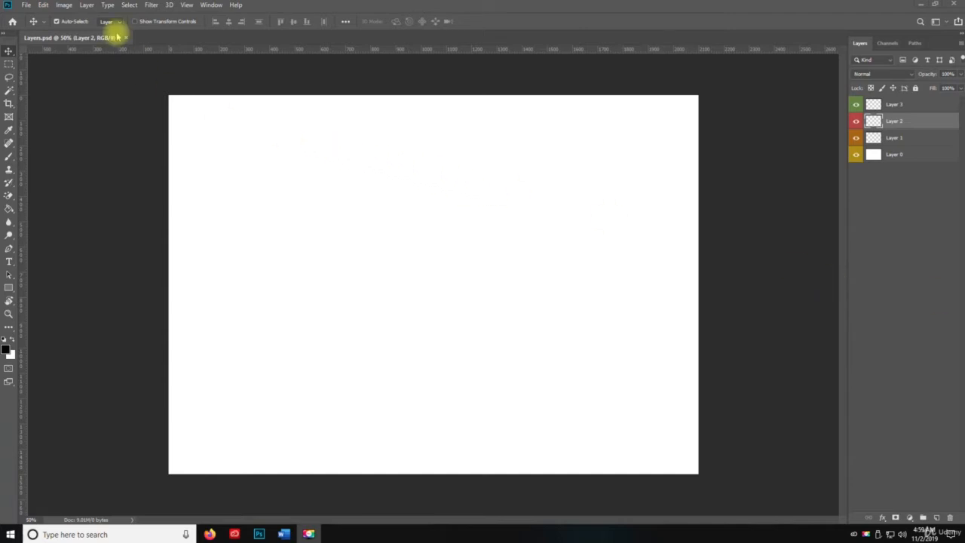
key("space")
key("ctrl+s")
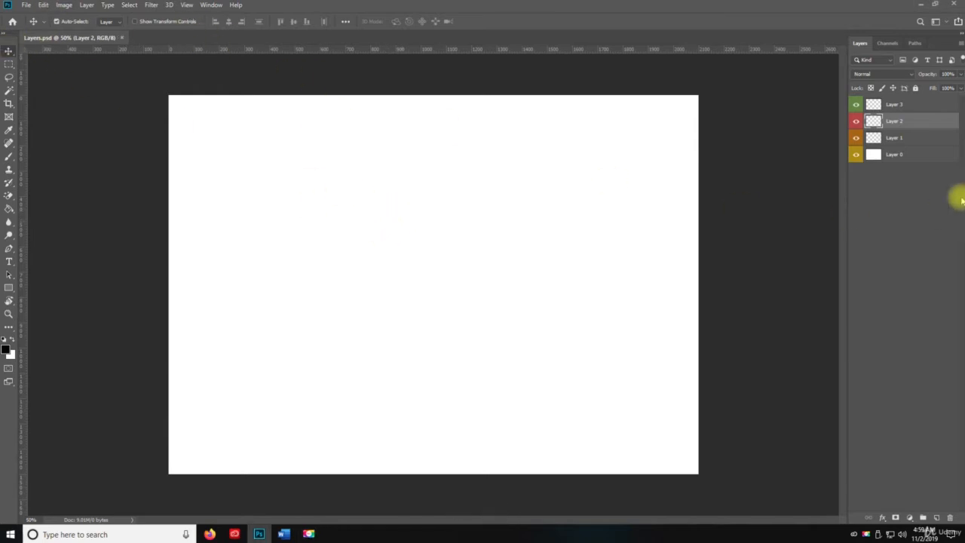
Hide the green-labelled Layer 3 and show it again.
left_click(893, 105)
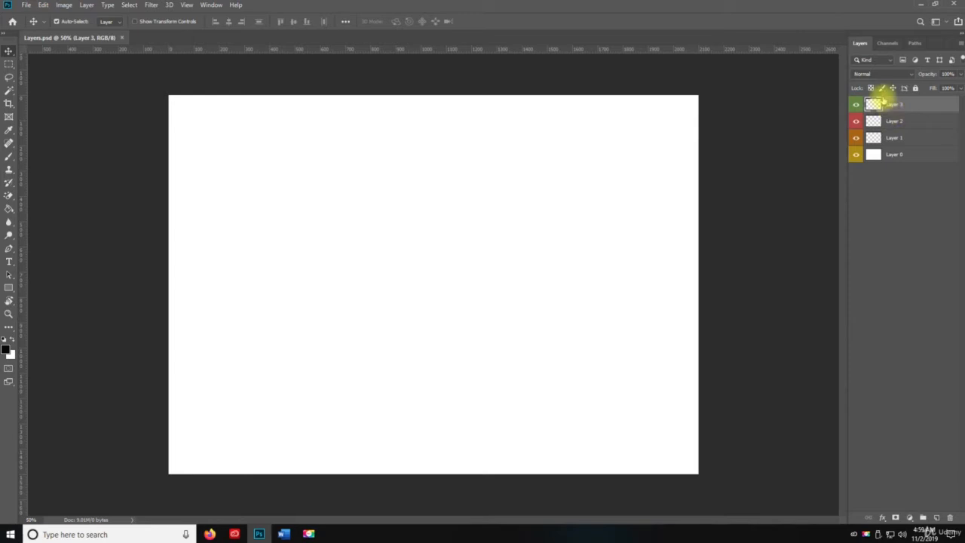
left_click(855, 107)
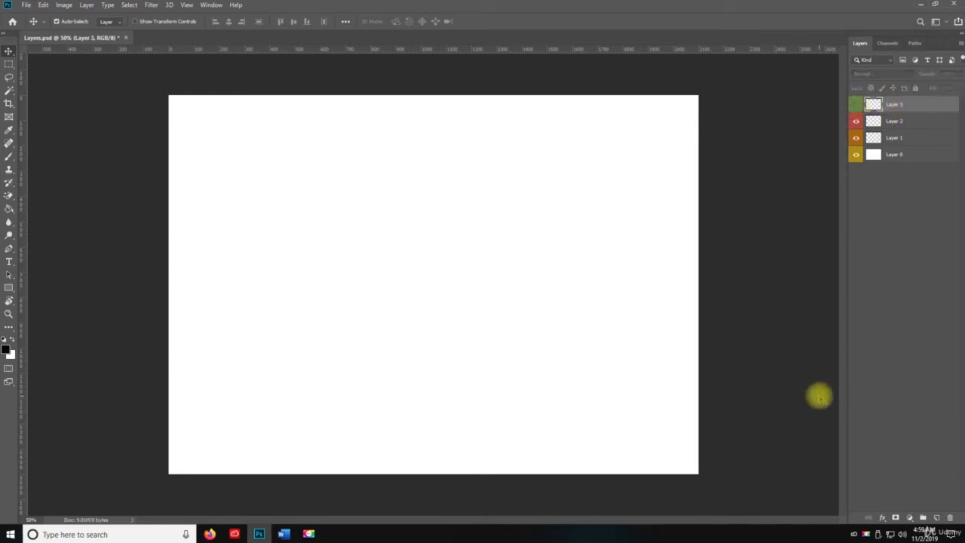
left_click(853, 107)
Draw a rectangular marquee in the canvas's upper-left area on Layer 3, fill it with black, and deselect.
left_click(9, 65)
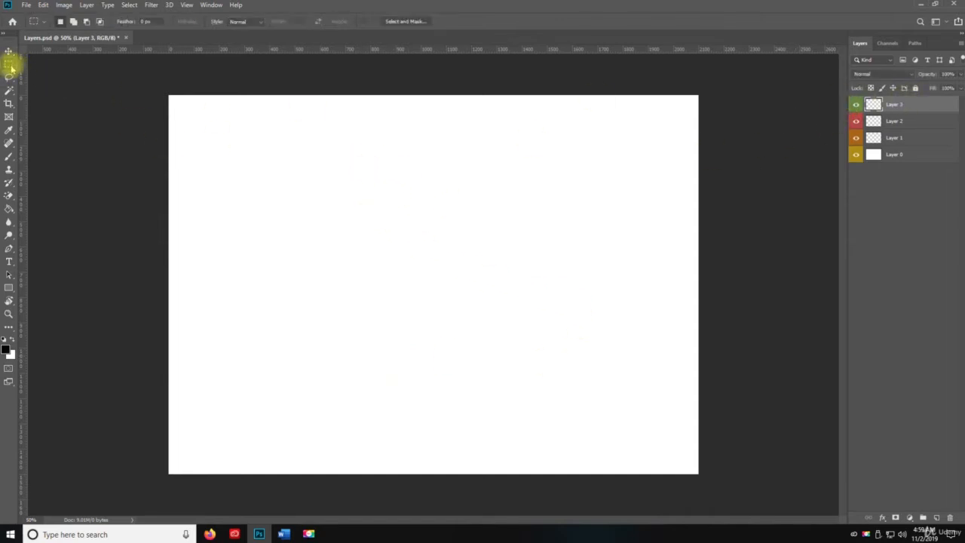
left_click_drag(218, 116, 402, 221)
key("g")
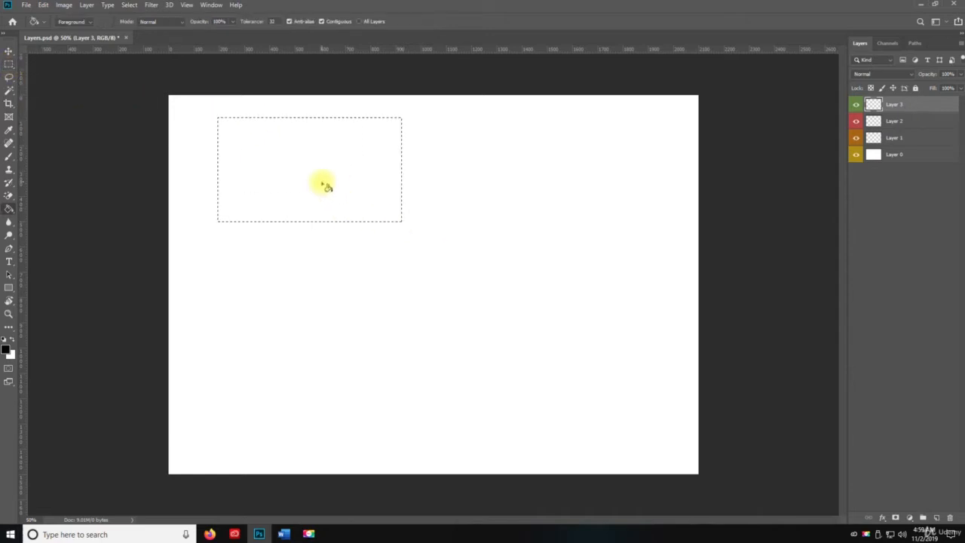
left_click(324, 184)
key("ctrl+d")
key("v")
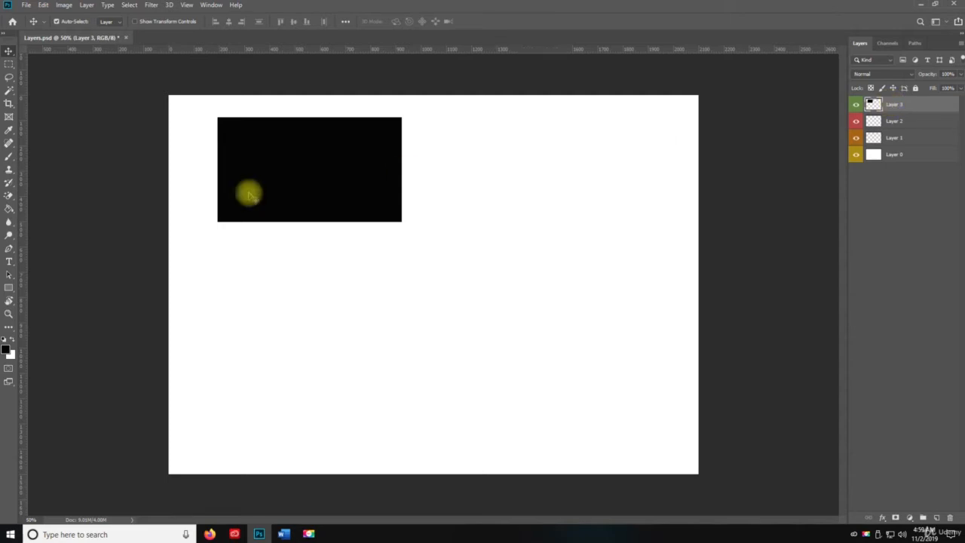
Hide Layer 3 and Layer 1, delete all hidden layers together, and save the document.
left_click(857, 104)
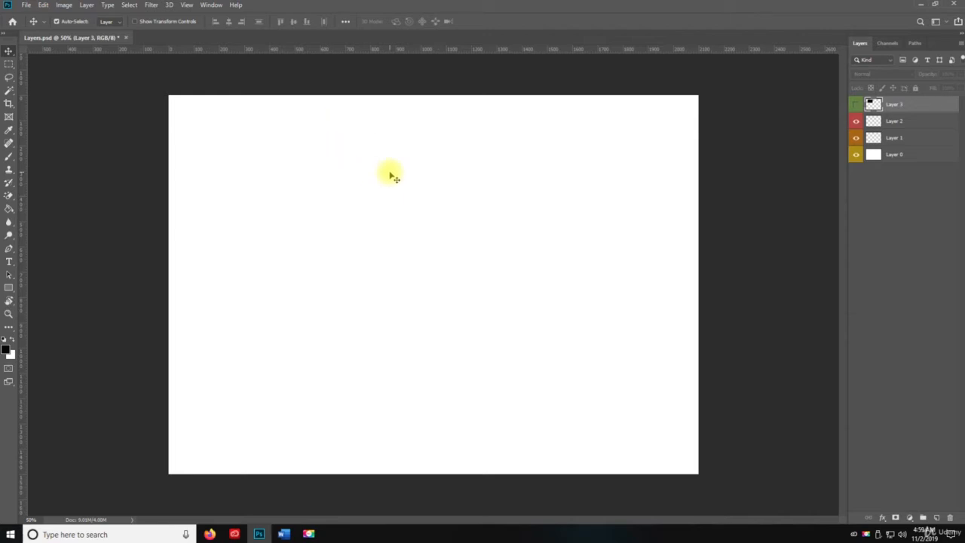
left_click(855, 138)
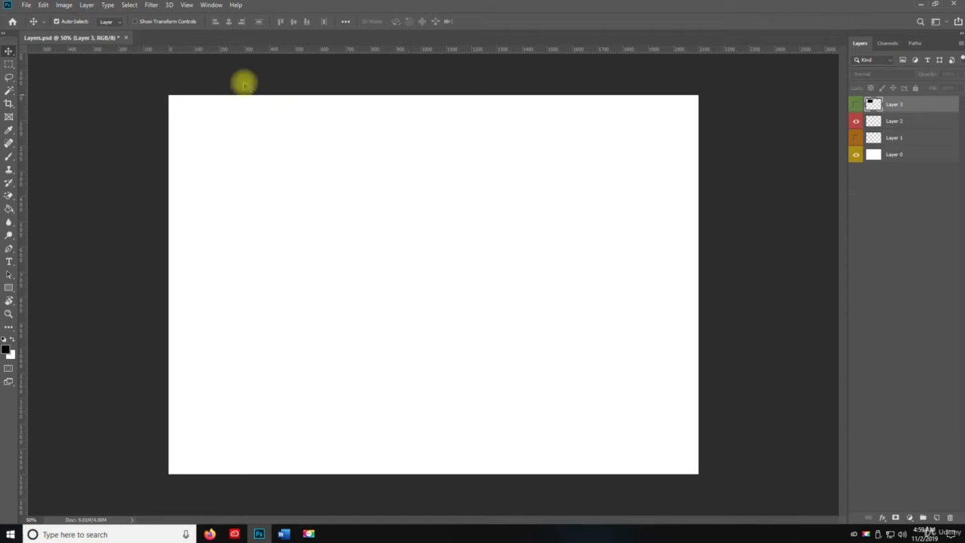
left_click(87, 5)
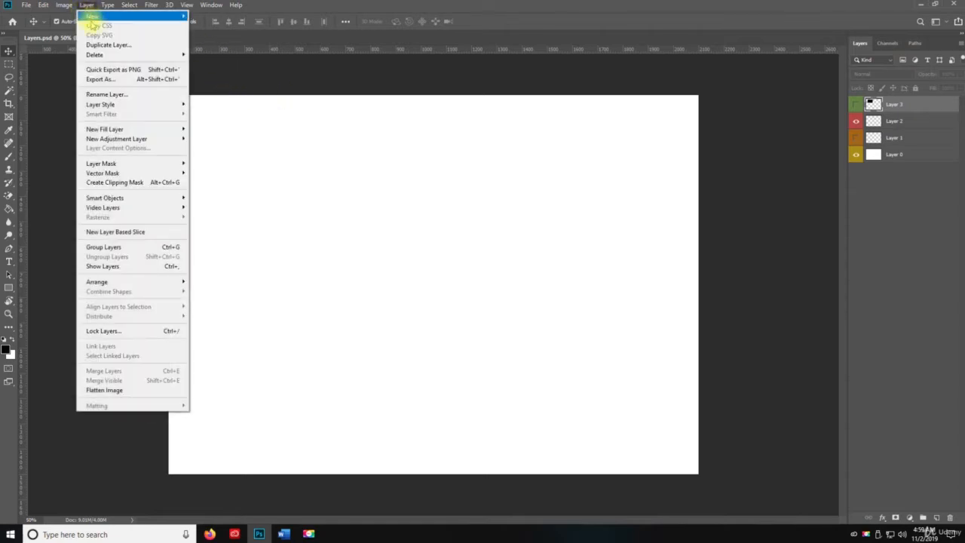
mouse_move(108, 60)
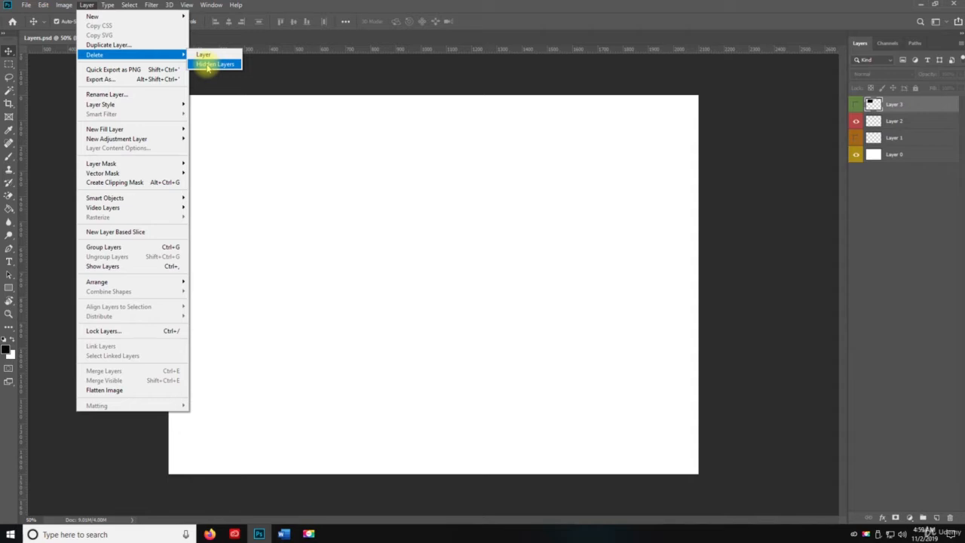
left_click(207, 66)
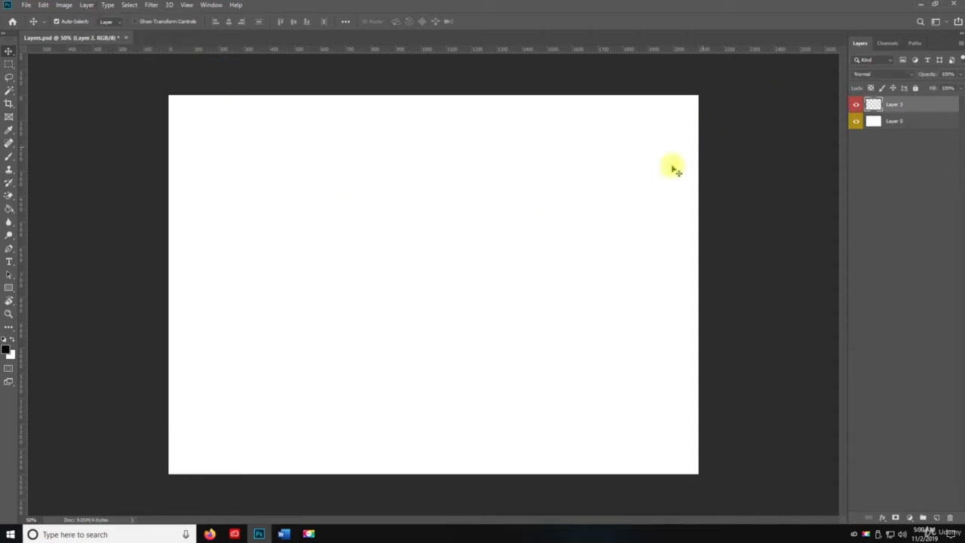
key("ctrl+s")
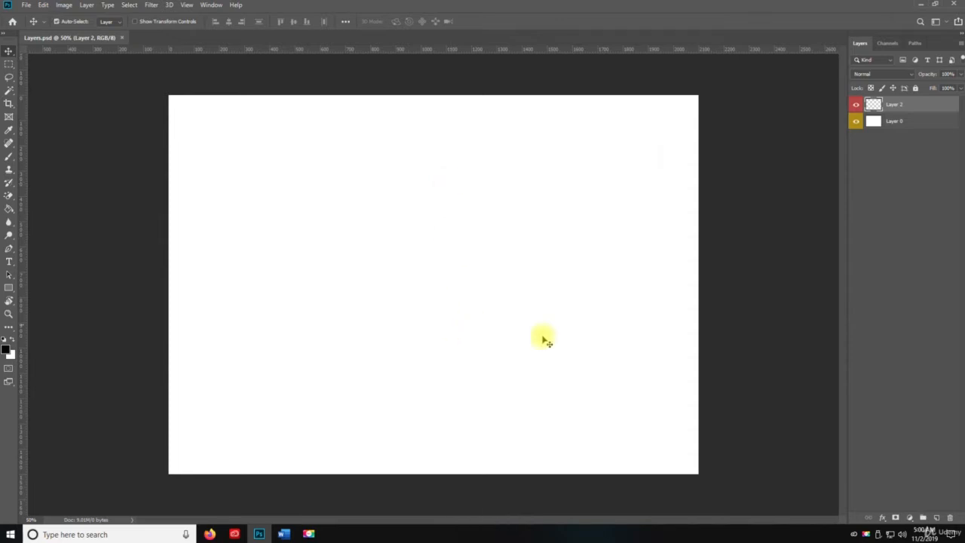
Add 29 new empty layers above the red-labelled Layer 2, up to Layer 31.
left_click(936, 518, "ctrl")
left_click(937, 518)
left_click(936, 518)
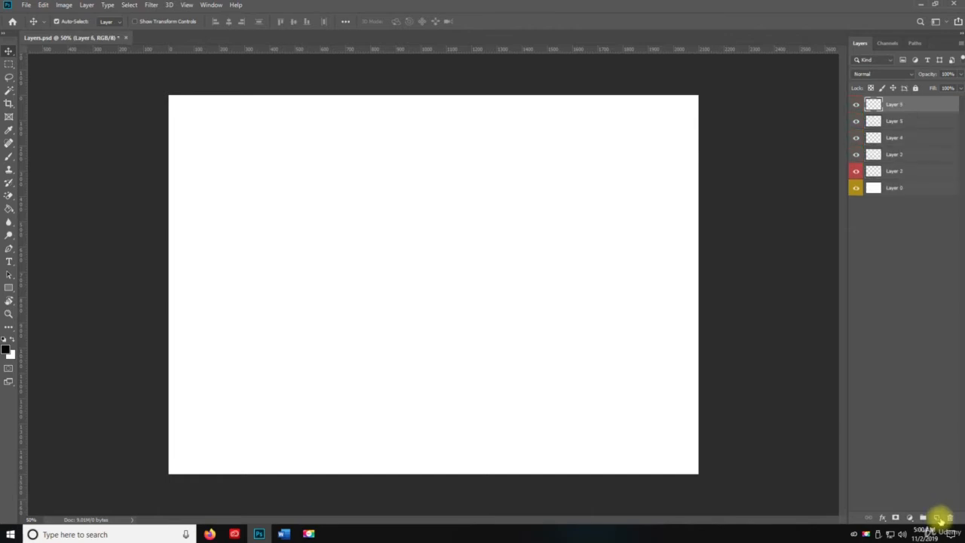
left_click(937, 518)
left_click(936, 518)
left_click(937, 518)
left_click(936, 518)
left_click(936, 518)
left_click(937, 518)
double_click(937, 518)
left_click(936, 518)
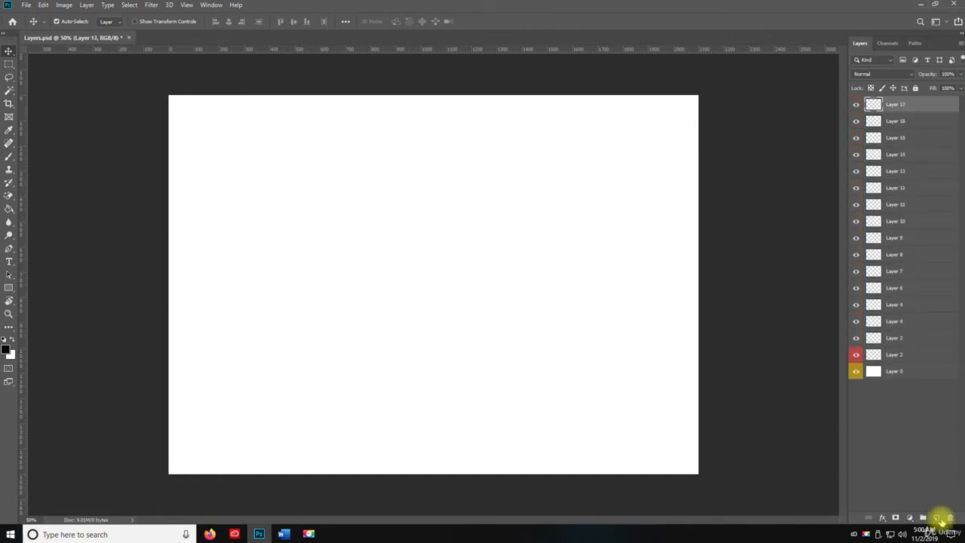
double_click(936, 518)
left_click(936, 518)
double_click(936, 518)
double_click(937, 518)
double_click(937, 518)
left_click(937, 518)
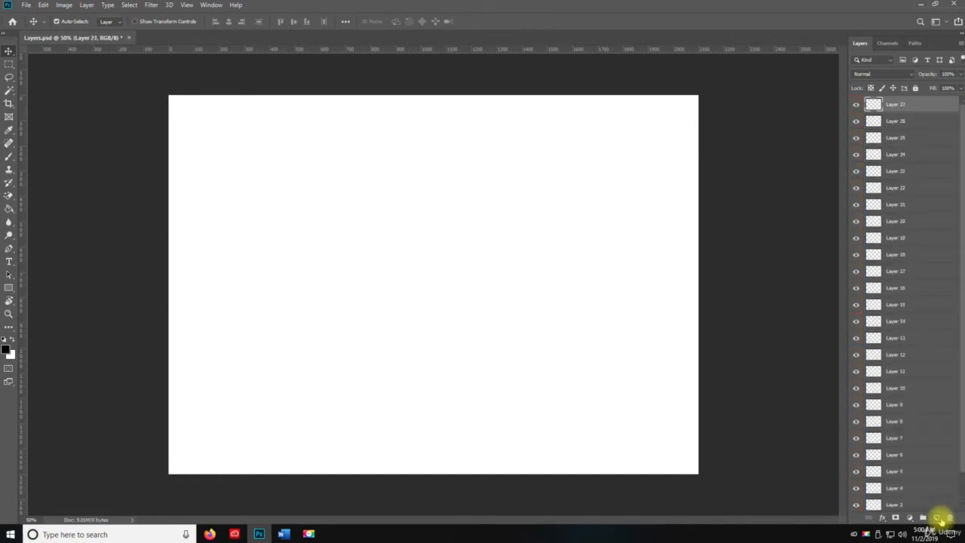
left_click(937, 519)
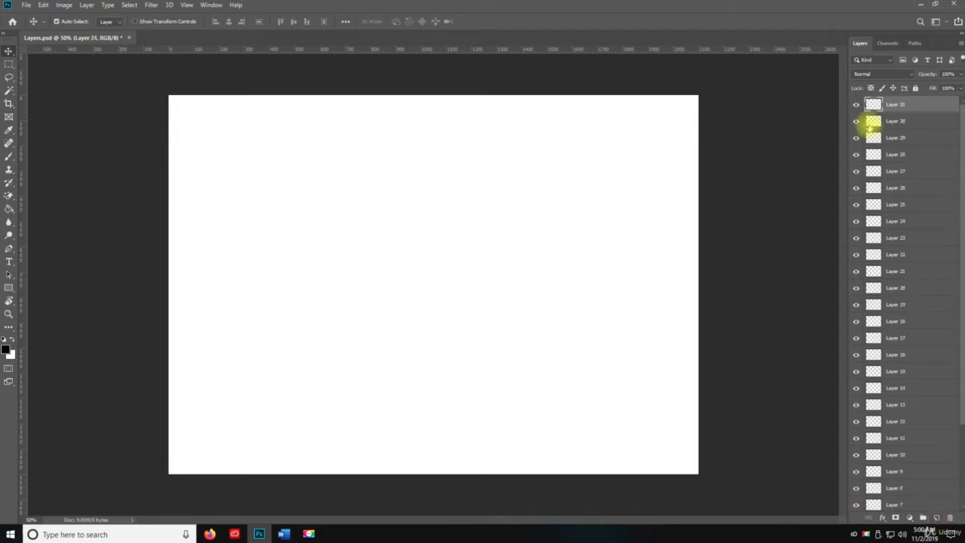
Hide Layer 31 through Layer 21, leaving Layer 20 and all layers below it visible.
left_click_drag(855, 107, 814, 339)
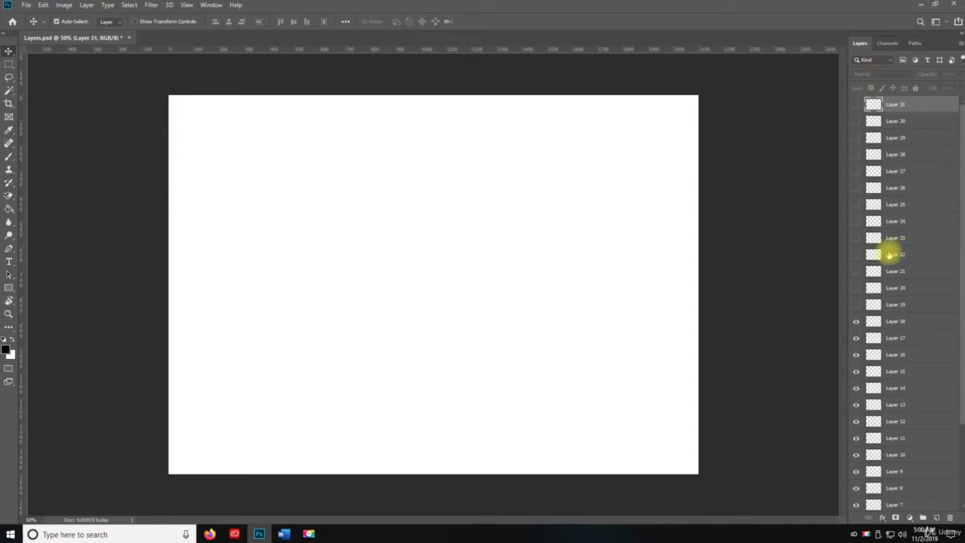
left_click(857, 306)
left_click(857, 288)
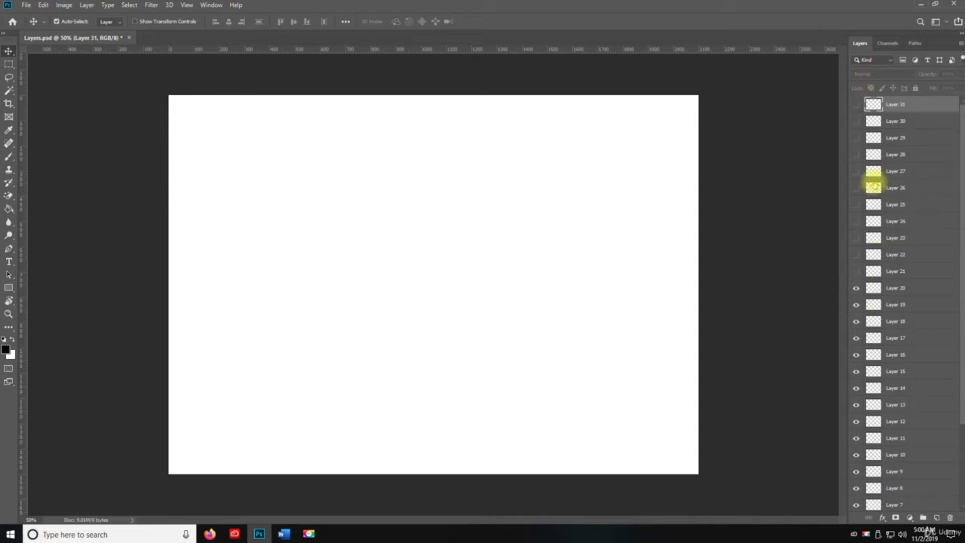
scroll(886, 346, "down", 3)
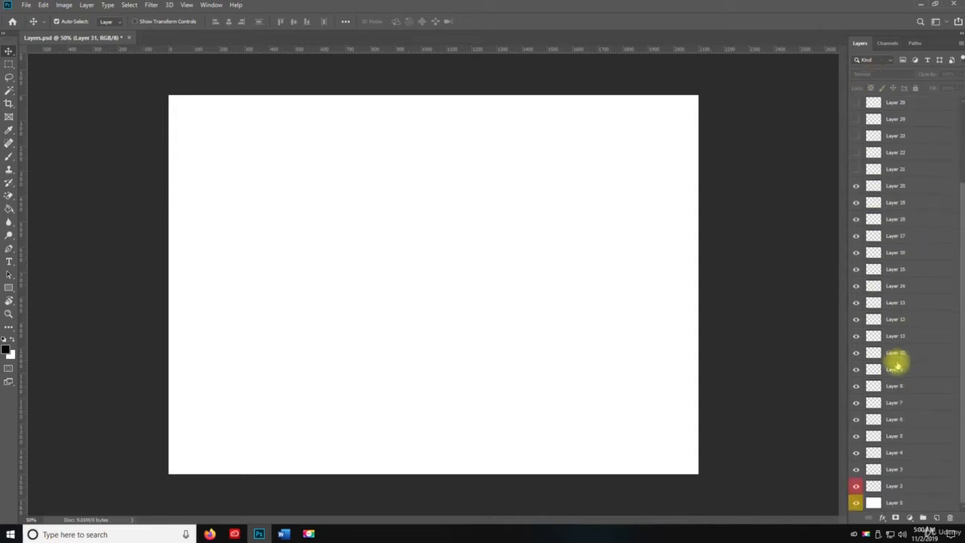
Delete all the hidden layers at once and save the document.
left_click(91, 6)
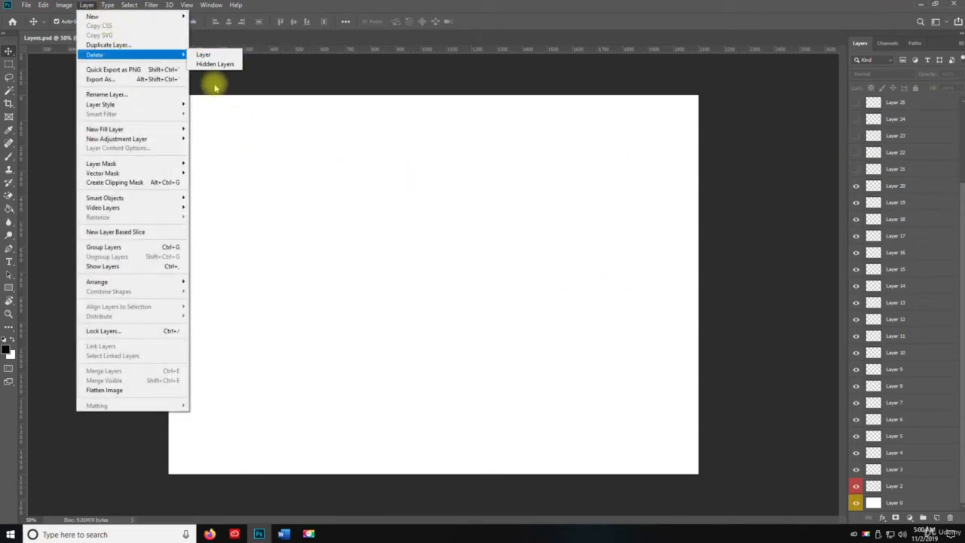
left_click(215, 64)
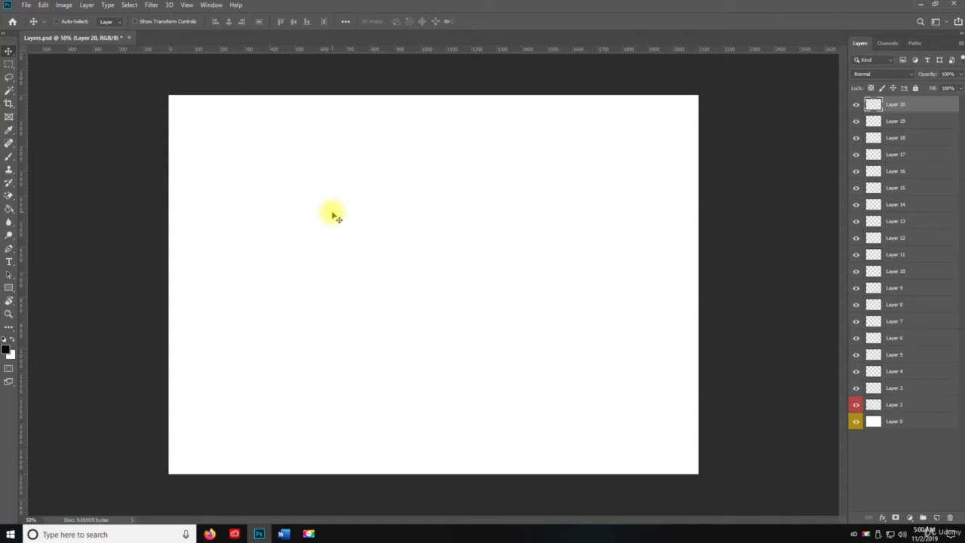
key("ctrl+s")
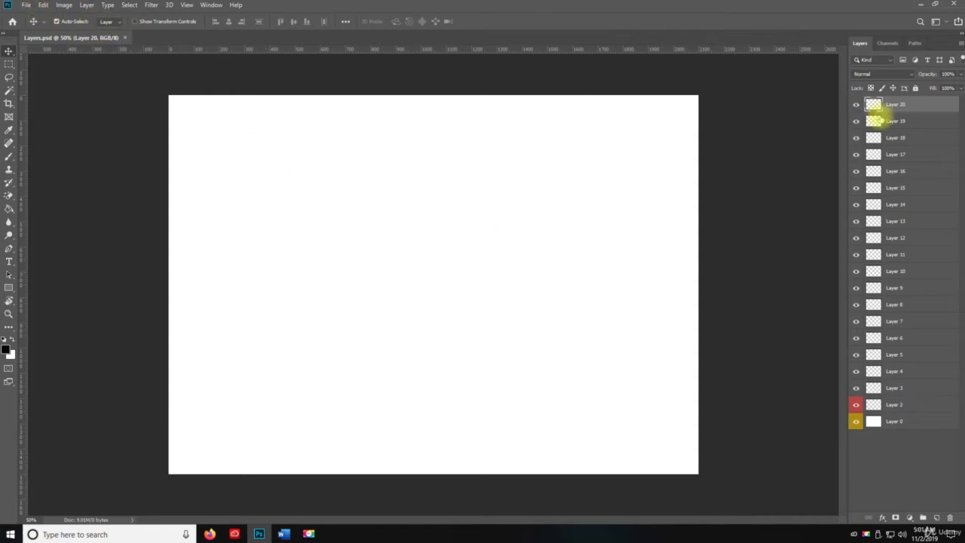
Select Layer 20 through Layer 8, hide them all, and lock the selected layers.
left_click(903, 304, "shift")
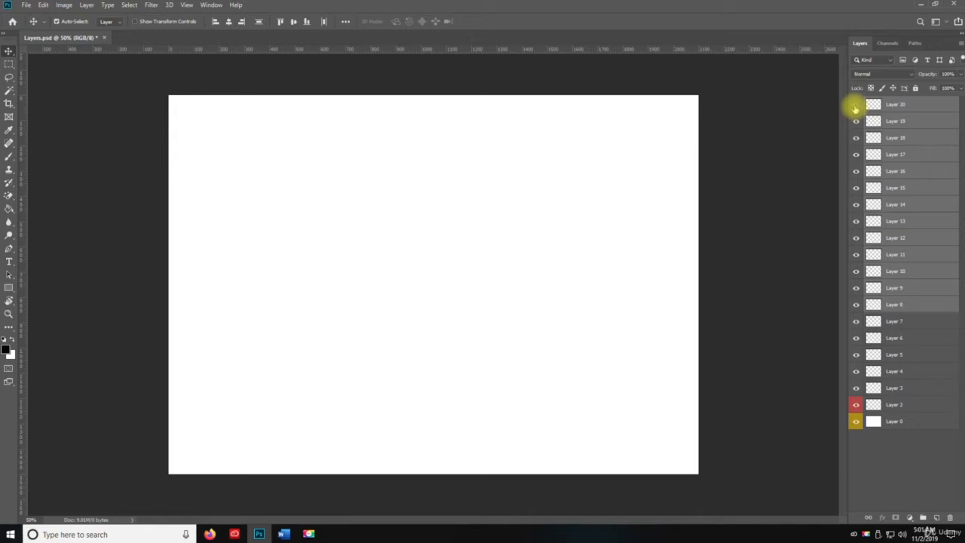
left_click_drag(855, 108, 855, 304)
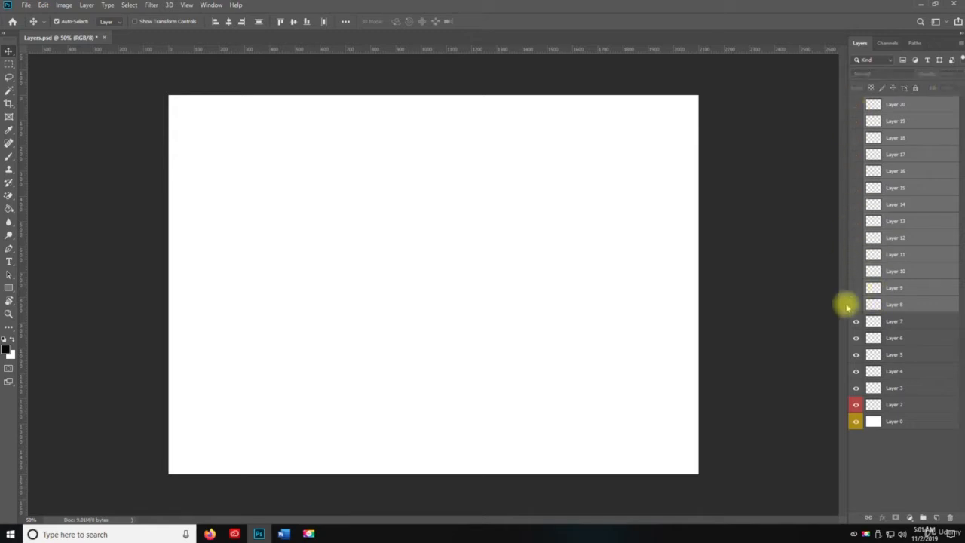
key("ctrl+slash")
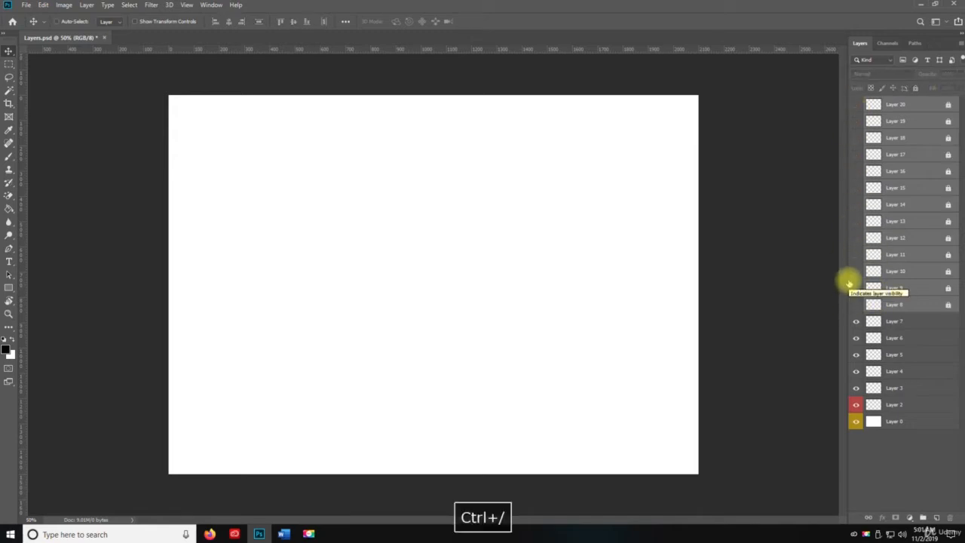
Unlock Layer 20 through Layer 8 and toggle their visibility on and off several times, leaving them hidden.
key("ctrl+slash")
key("ctrl+apostrophe")
key("ctrl+apostrophe")
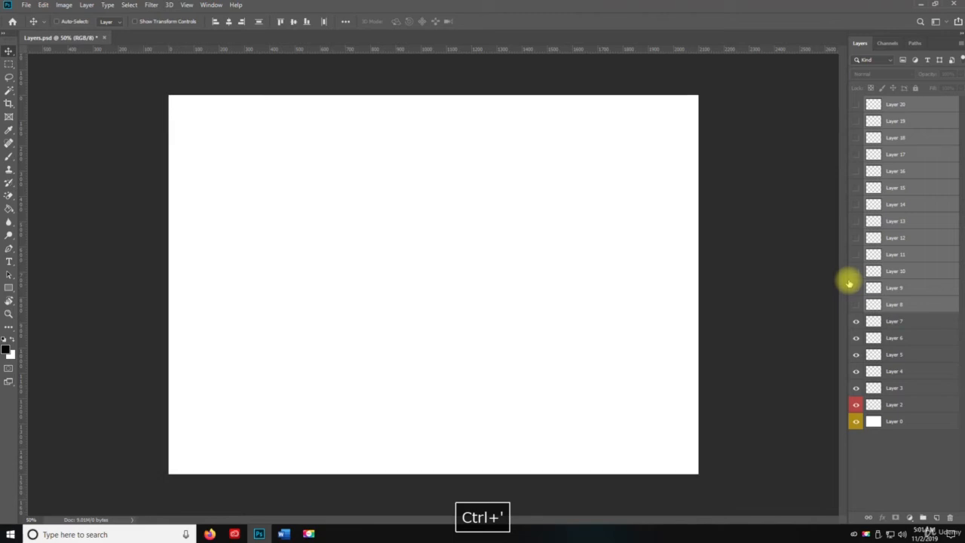
key("ctrl+comma")
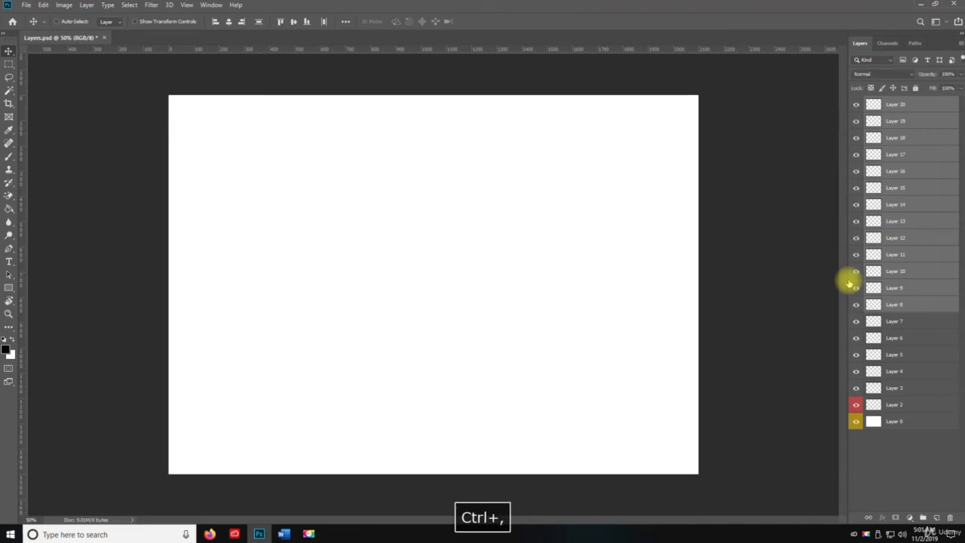
key("ctrl+comma")
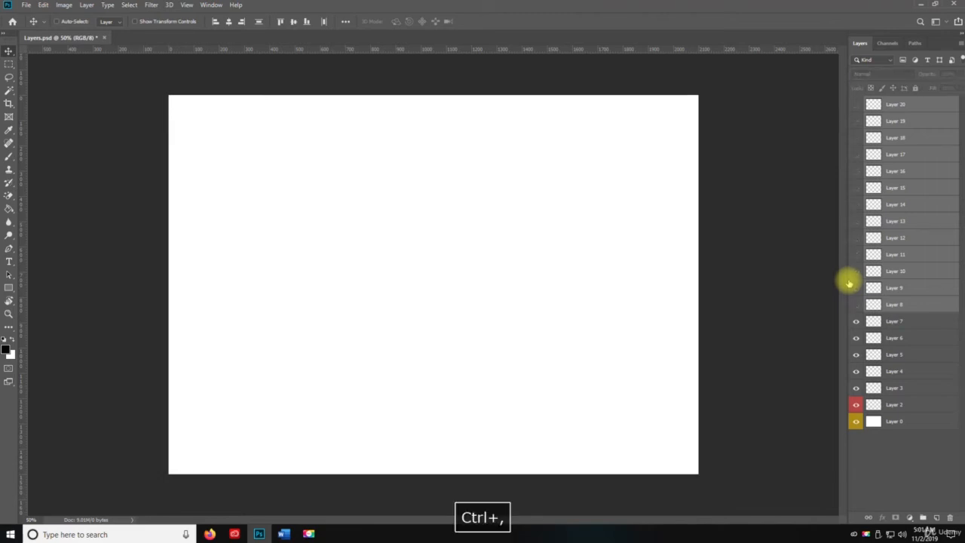
key("ctrl+comma")
key("ctrl+comma")
key("ctrl+comma")
key("ctrl+comma")
Select Layer 7 through Layer 3 and hide them, leaving only Layer 2 and Layer 0 visible.
left_click(891, 325)
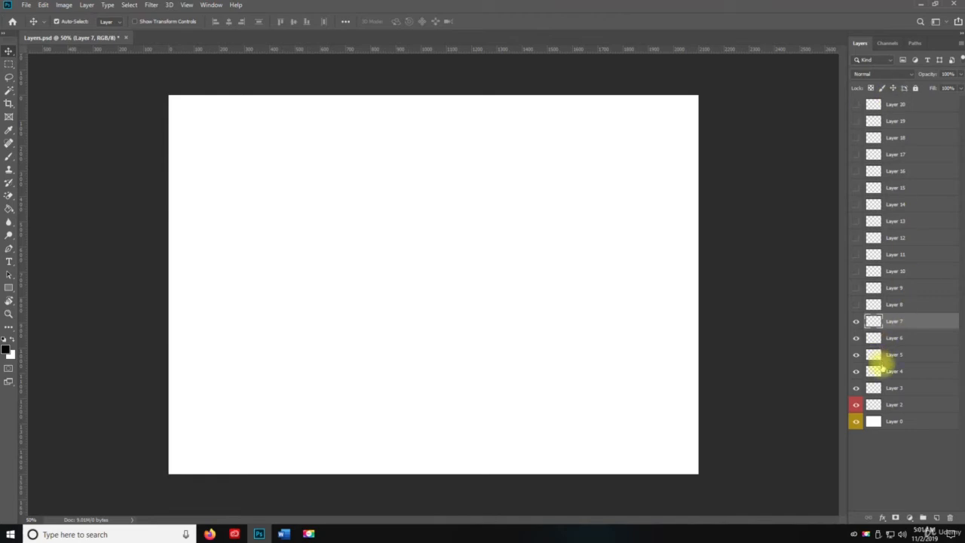
left_click(898, 388, "shift")
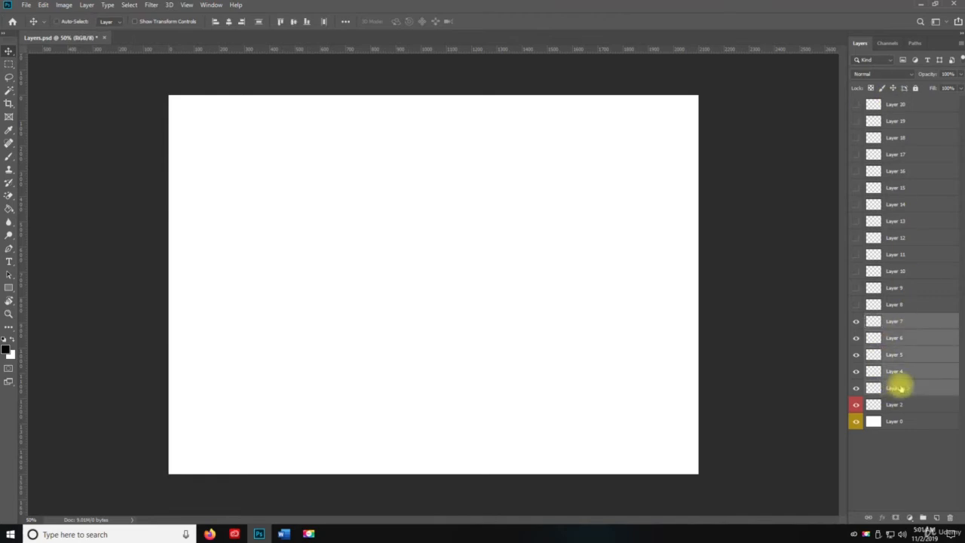
key("ctrl+comma")
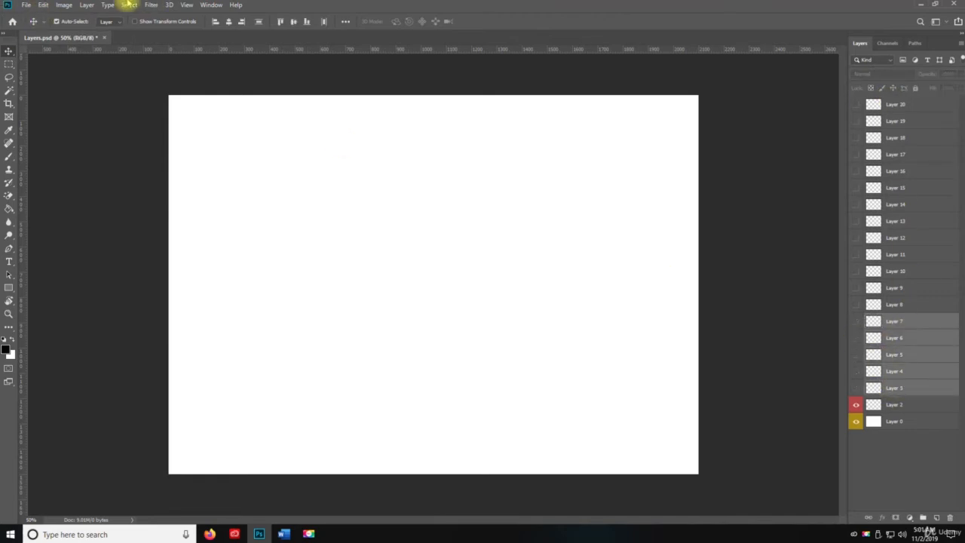
Delete all hidden layers in one operation and save the document.
left_click(82, 6)
mouse_move(129, 53)
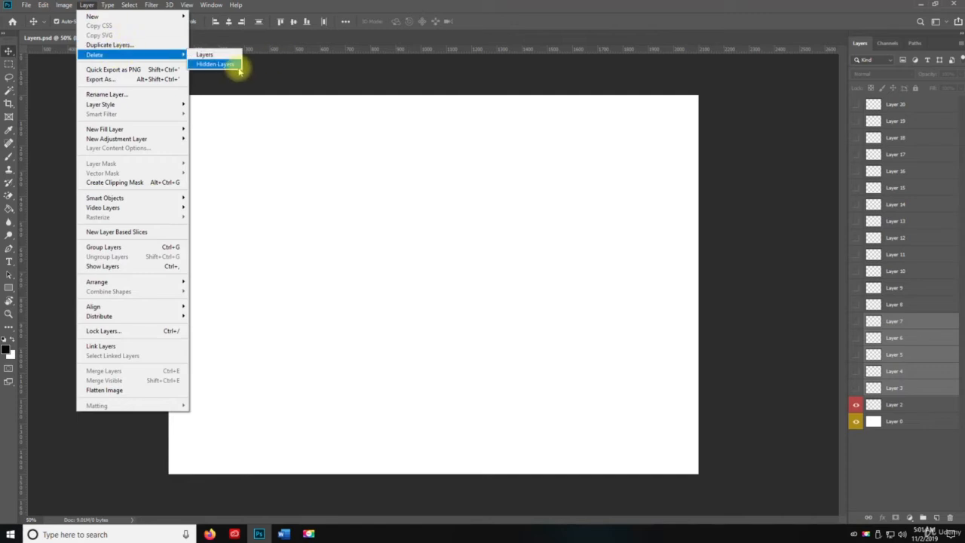
left_click(240, 66)
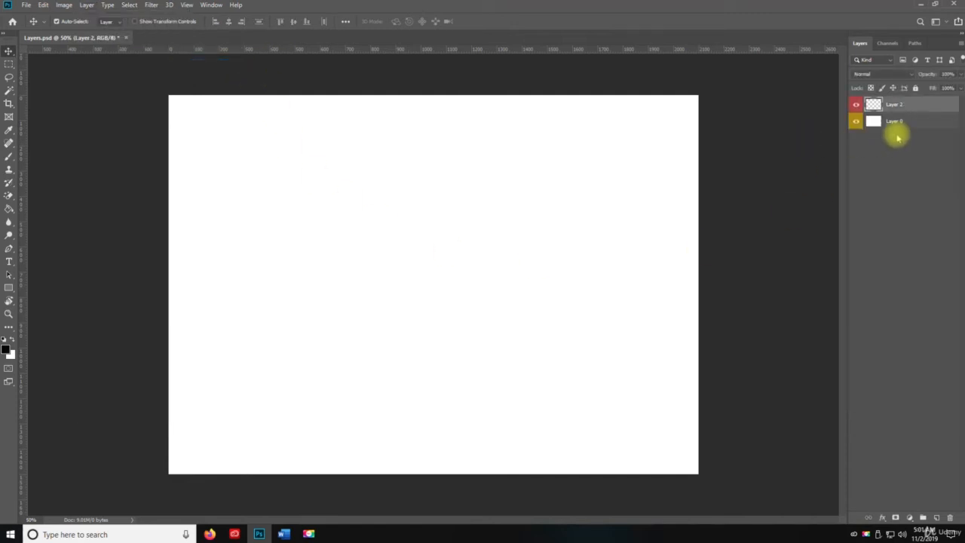
key("ctrl+s")
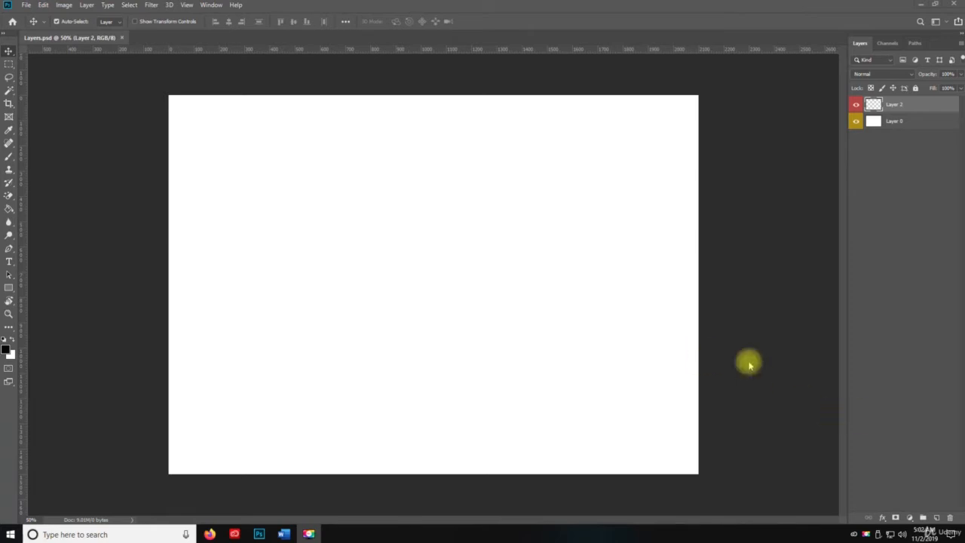
Fill a rectangle about 820 by 1000 px at the canvas's upper left with black on Layer 2, and delete the copy dragged from it.
left_click(280, 213)
key("space")
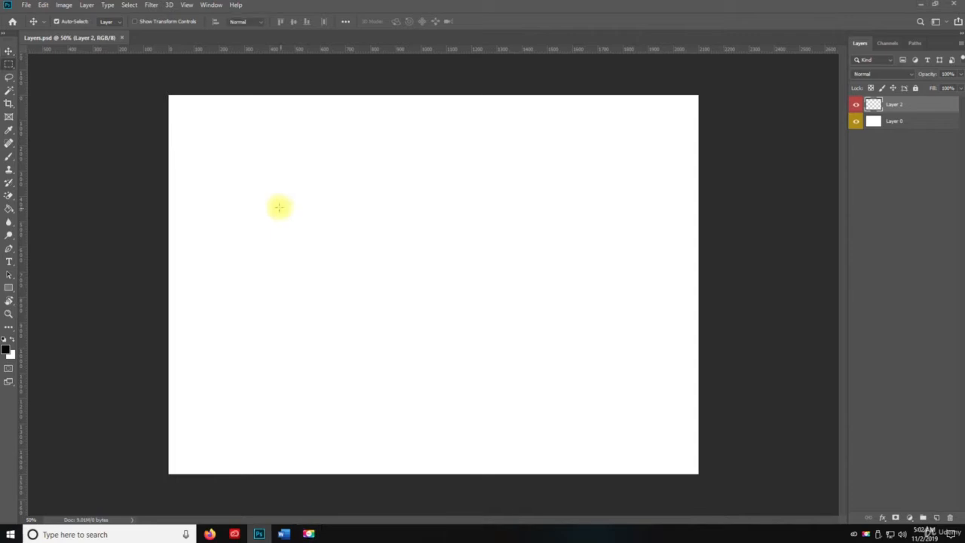
key("m")
left_click_drag(161, 97, 378, 348)
key("v")
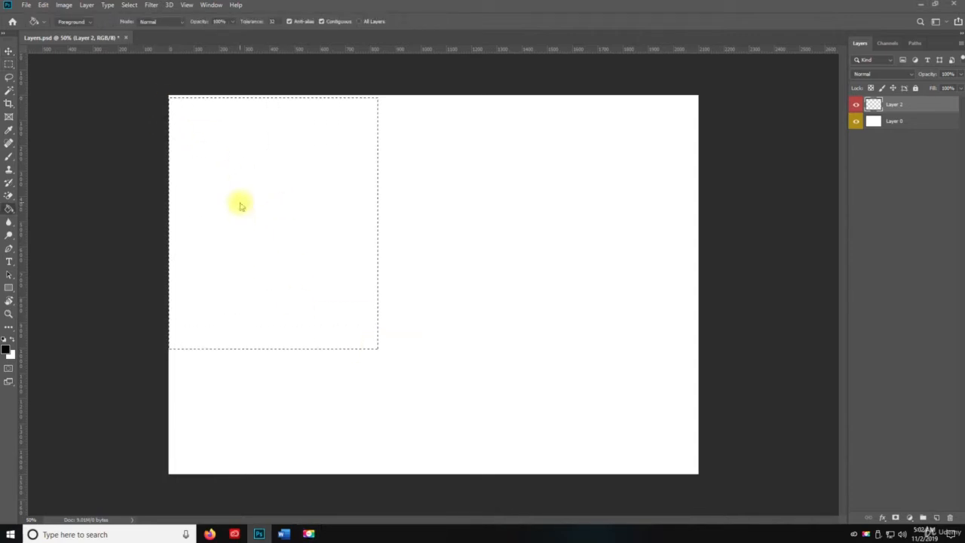
key("alt+BackSpace")
key("ctrl+d")
left_click_drag(318, 201, 472, 188)
key("Delete")
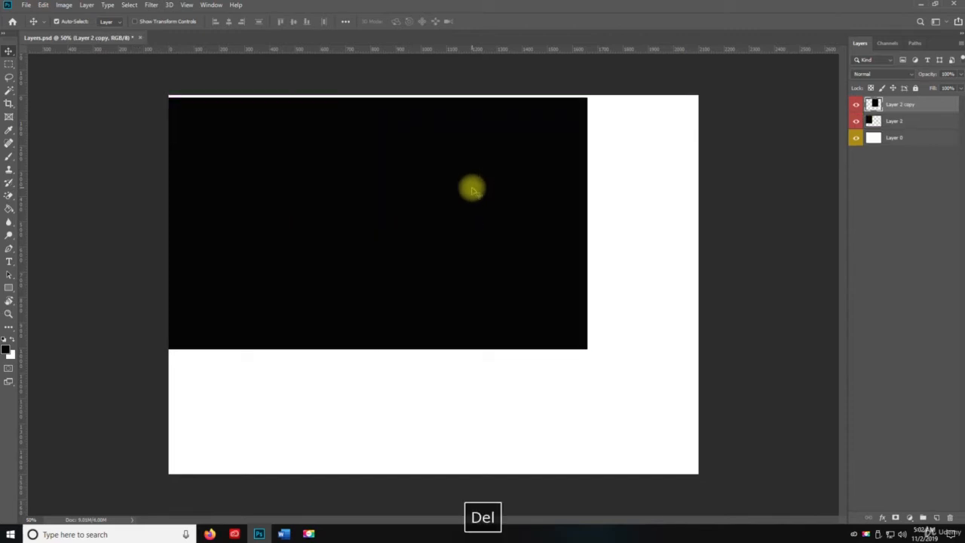
Fill a rectangle about 1250 by 1130 px beside the black one with red (df0a0a) on Layer 2 and clear the selection.
key("m")
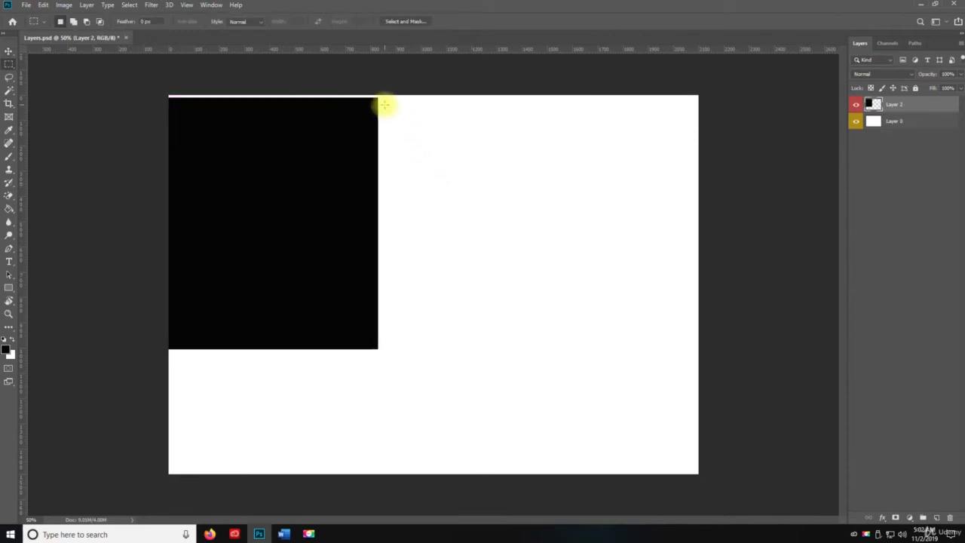
left_click_drag(383, 100, 705, 386)
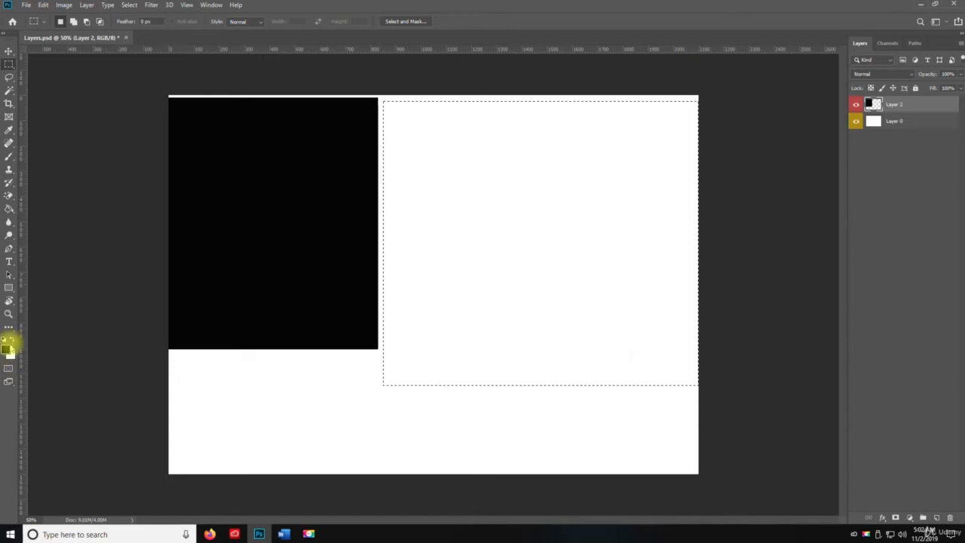
left_click(6, 349)
left_click(472, 136)
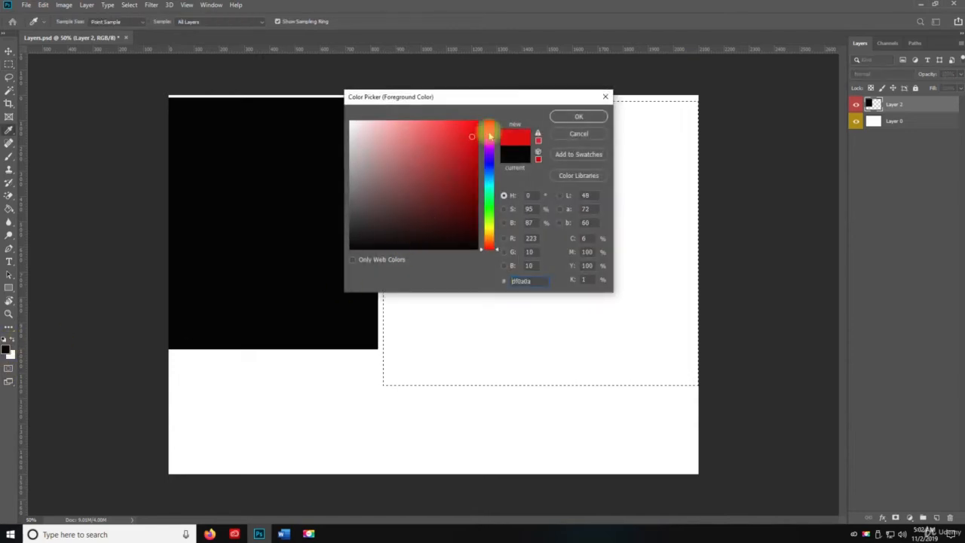
left_click(579, 116)
key("g")
left_click(573, 274)
key("ctrl+d")
key("v")
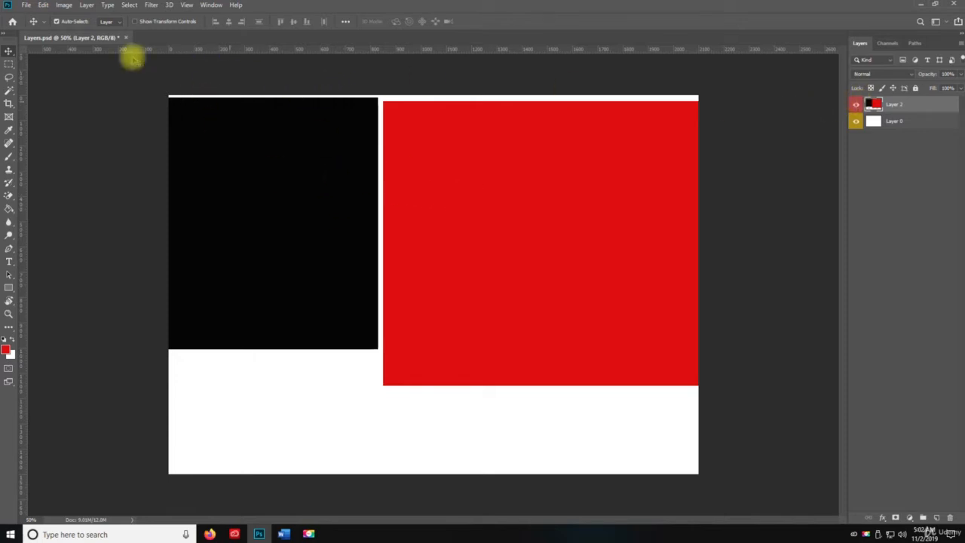
Quick-export Layer 2 as a PNG to the Desktop under the name Layer 2.
left_click(87, 5)
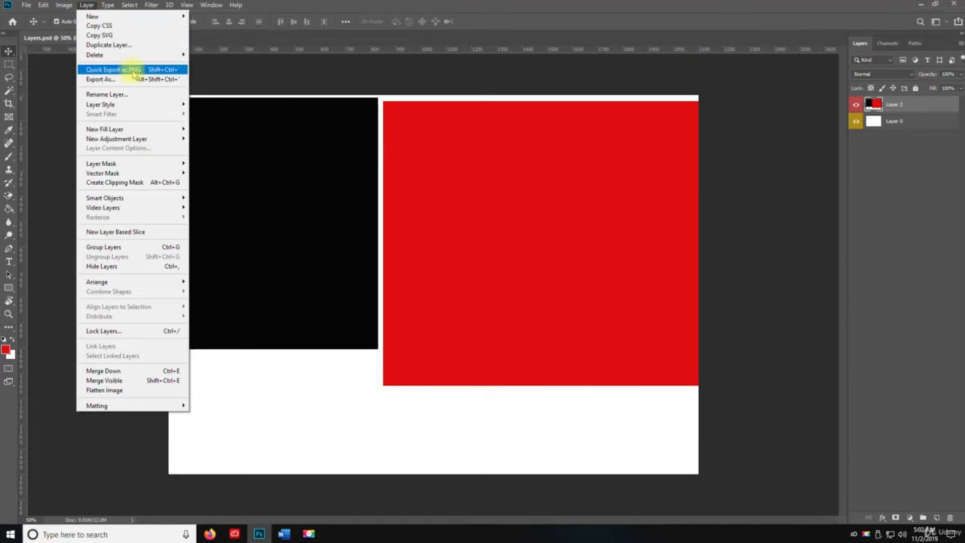
left_click(134, 72)
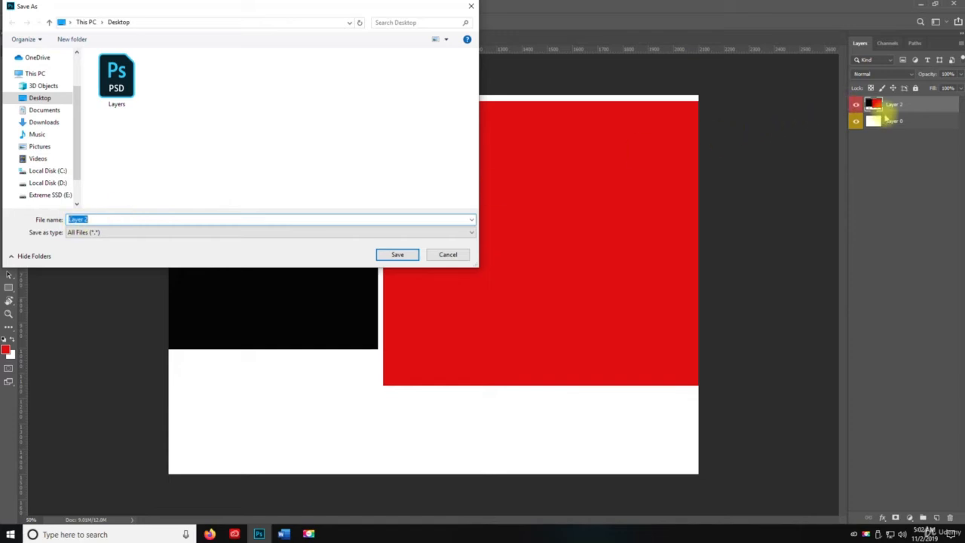
left_click(397, 254)
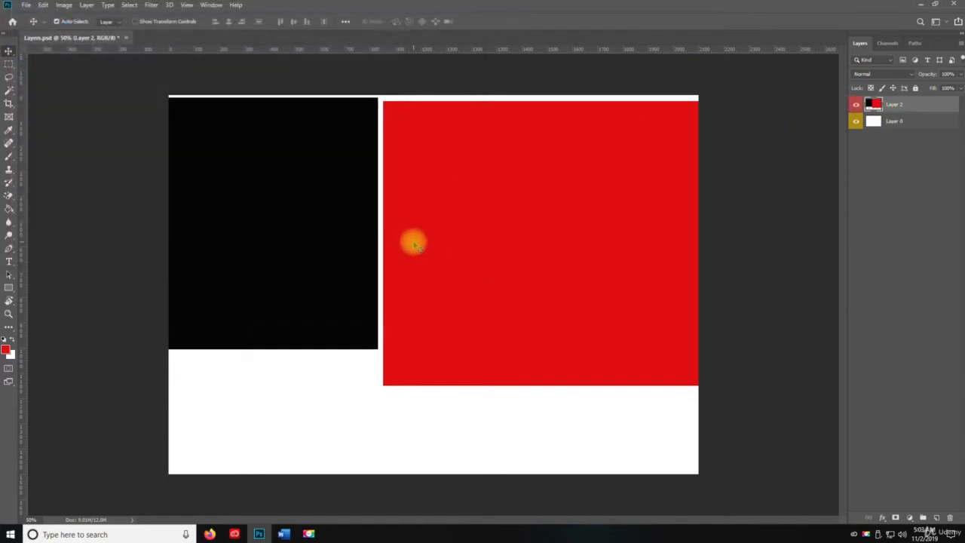
Quick-export Layer 2 as a second PNG to the Desktop with the file name Layer 23.
left_click(88, 6)
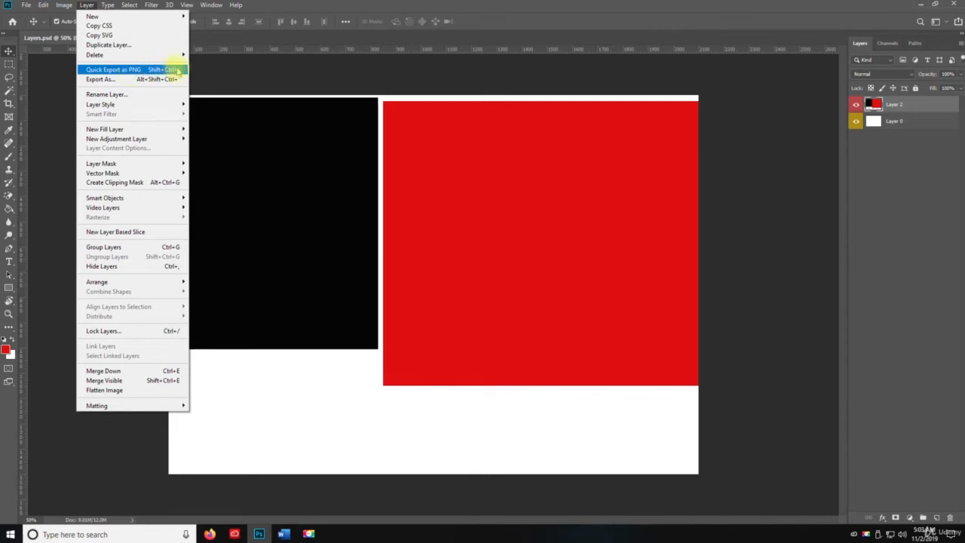
left_click(258, 157)
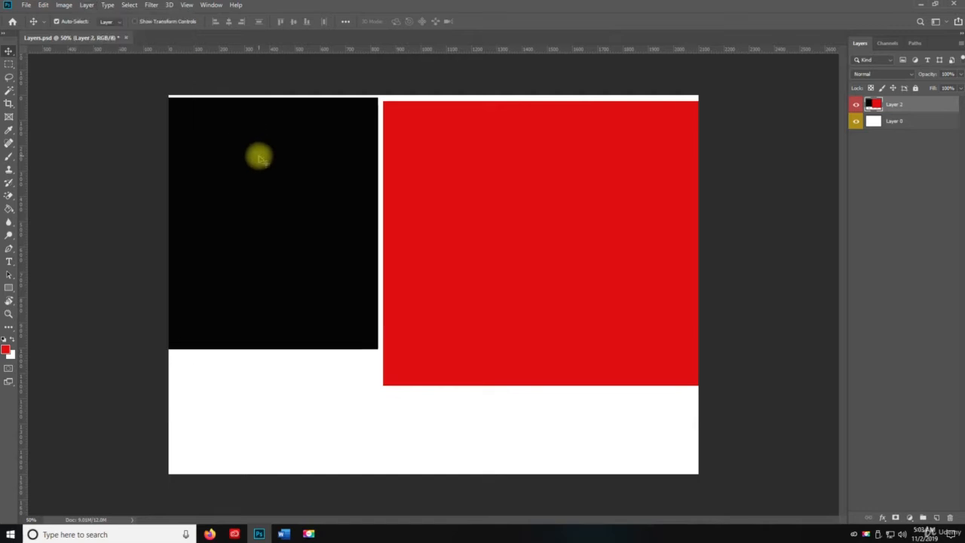
key("ctrl+shift+apostrophe")
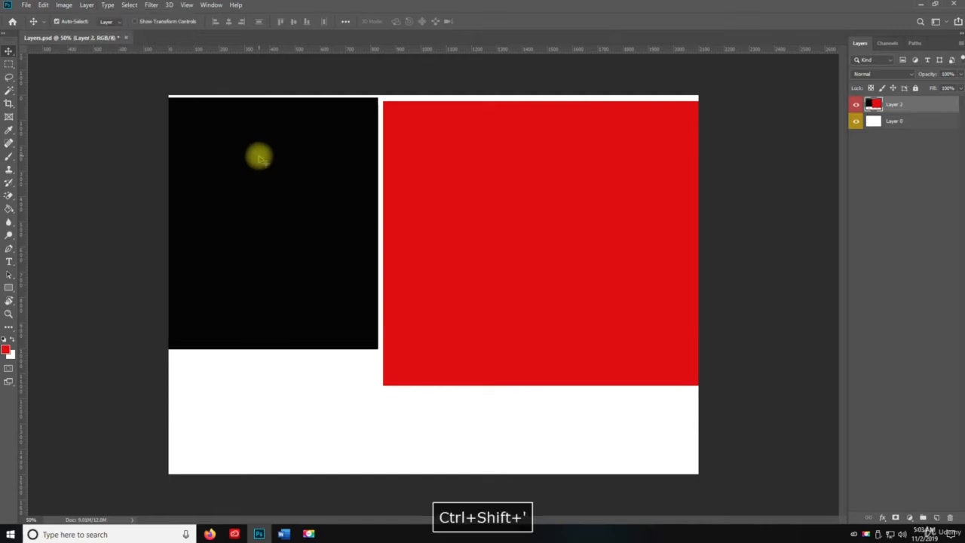
key("Right")
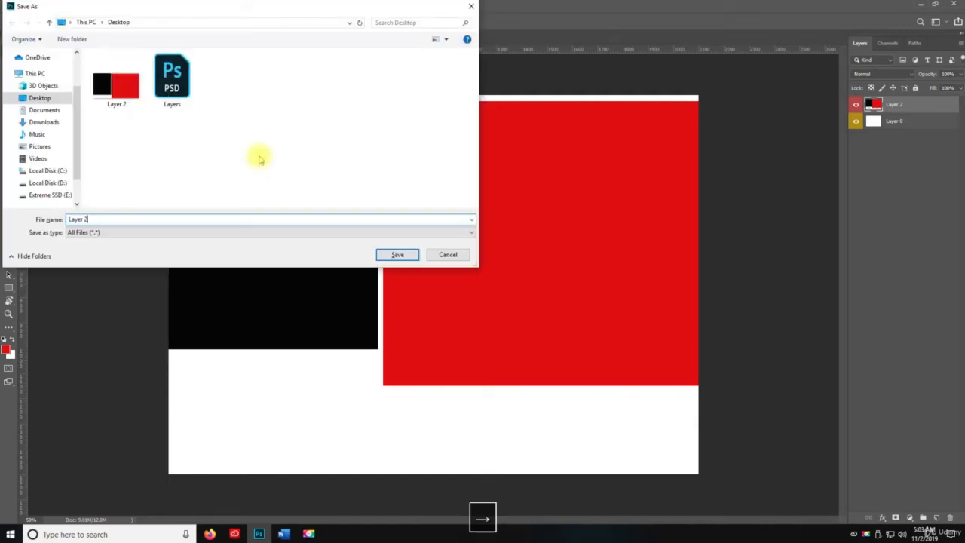
type("3")
key("Return")
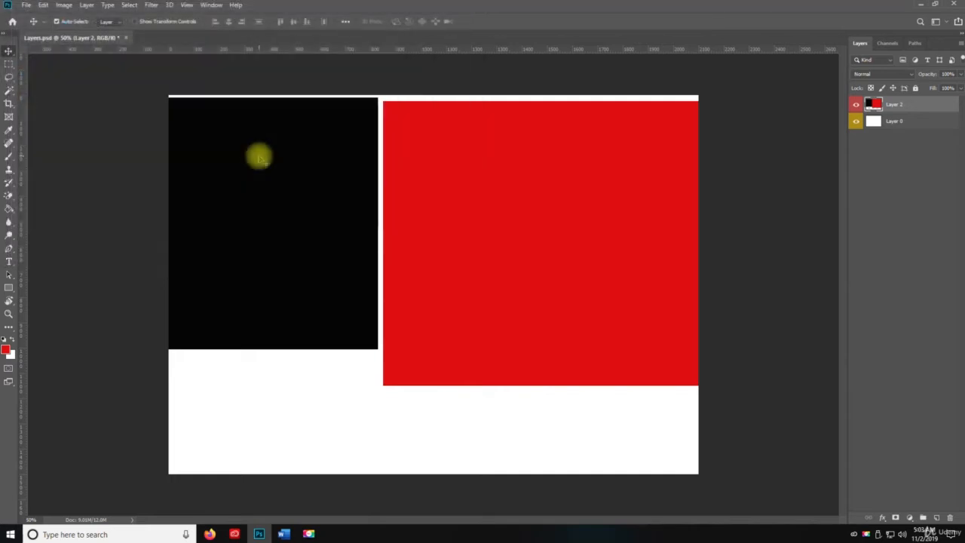
Quick-export Layer 2 as a third PNG to the Desktop with the file name Layer 22, and save the document.
right_click(896, 110)
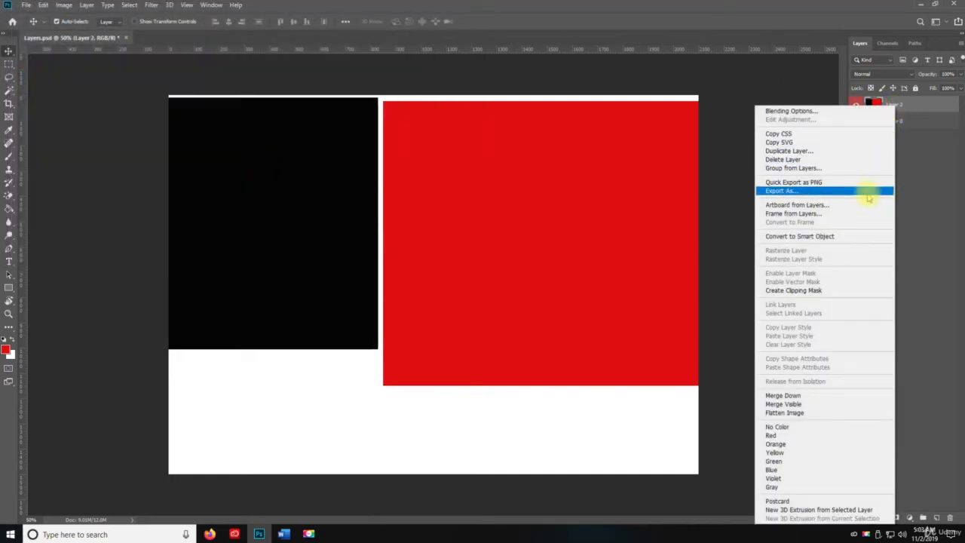
left_click(875, 186)
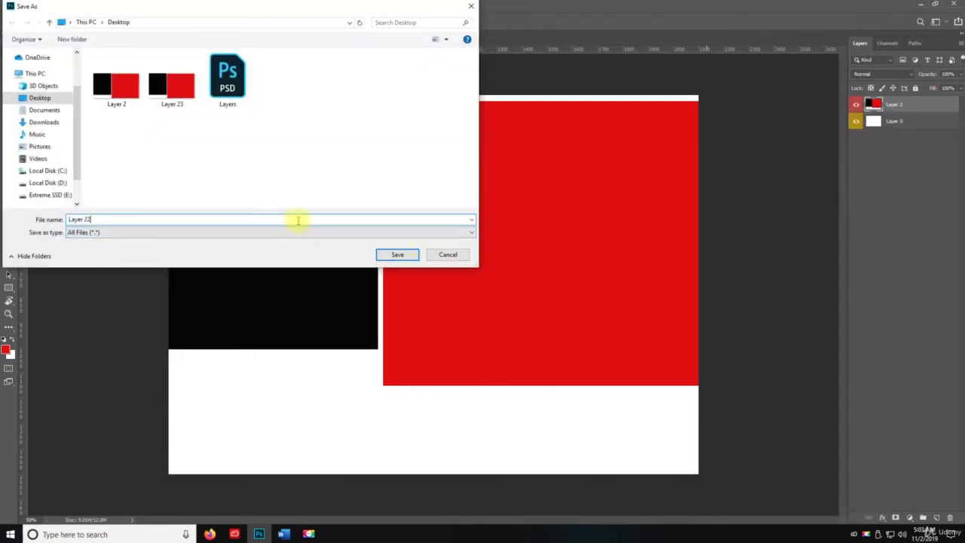
left_click(398, 253)
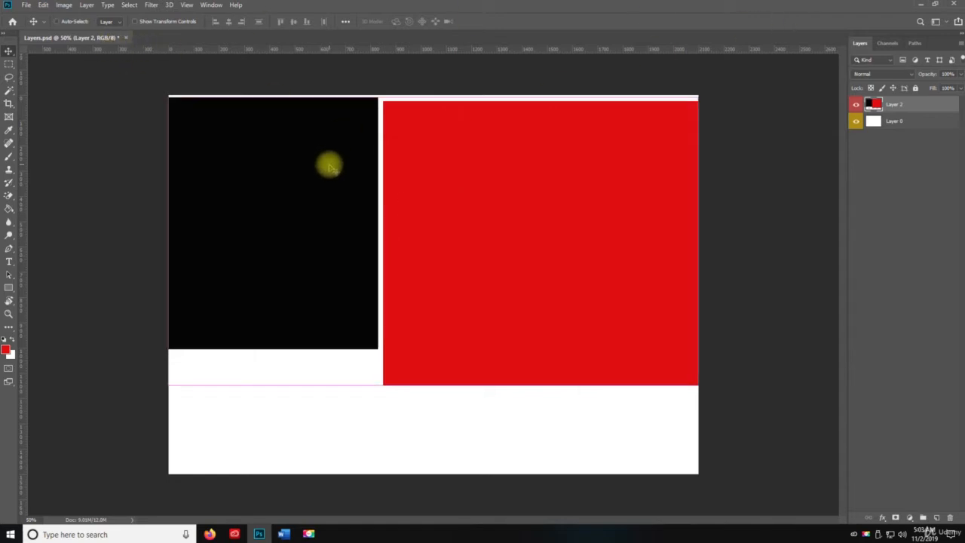
key("ctrl+s")
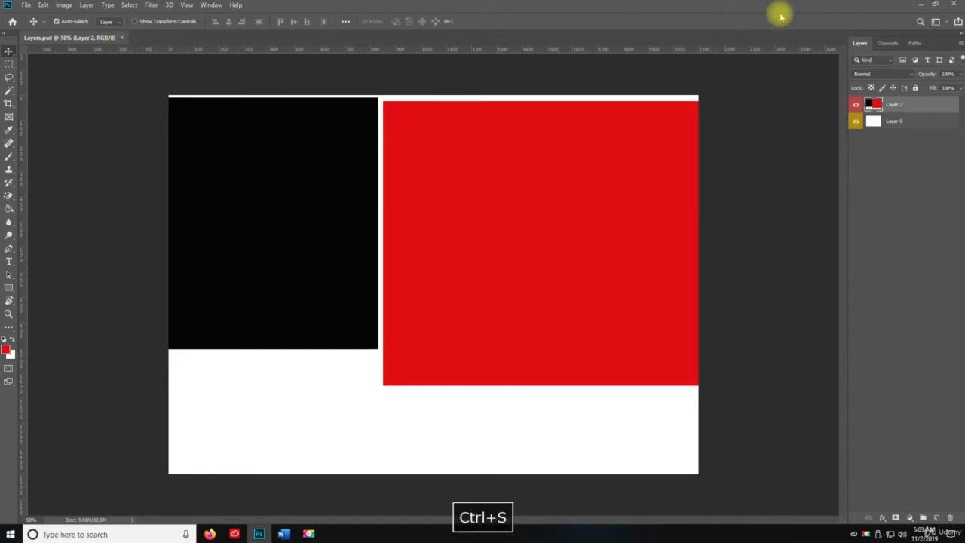
Switch to the desktop and check the file type of the exported Layer 2 image in its properties.
left_click(914, 4)
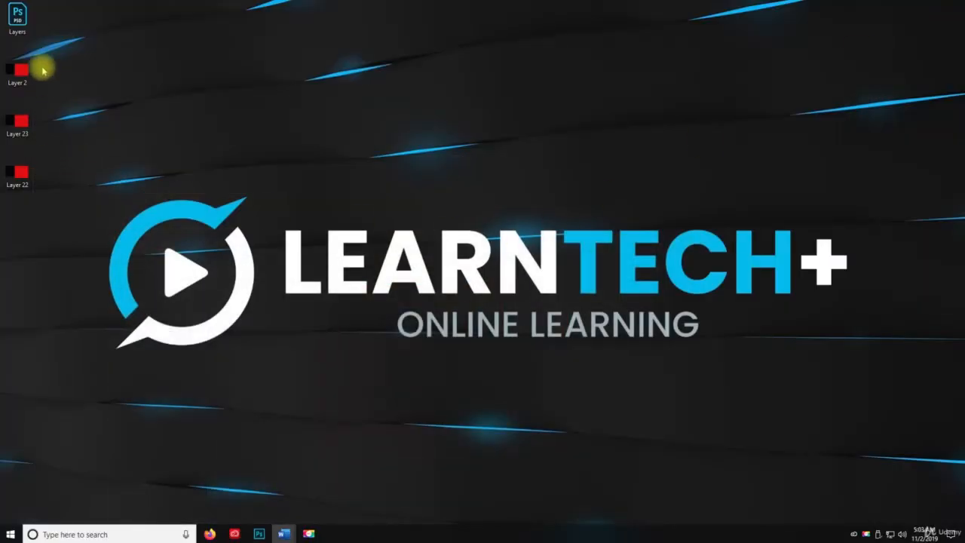
right_click(26, 71)
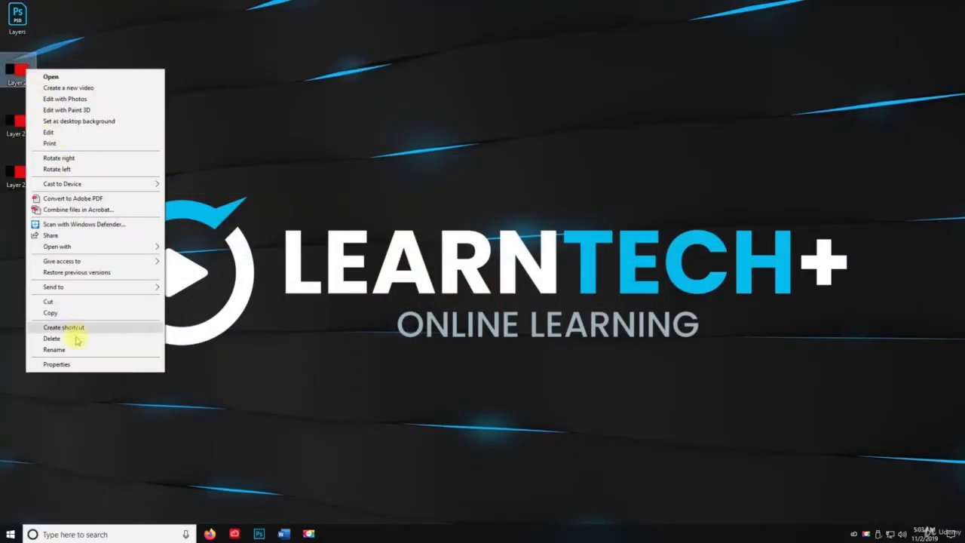
left_click(96, 363)
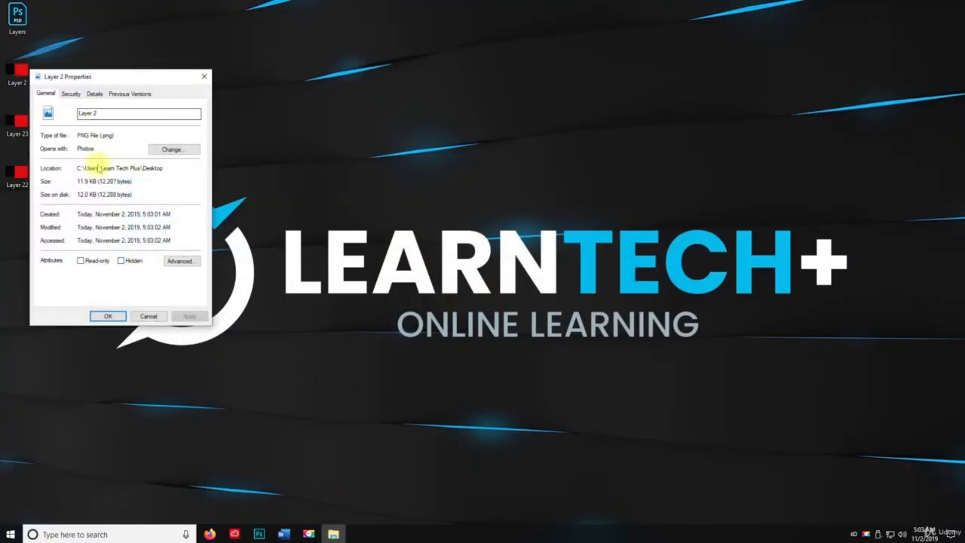
left_click(146, 312)
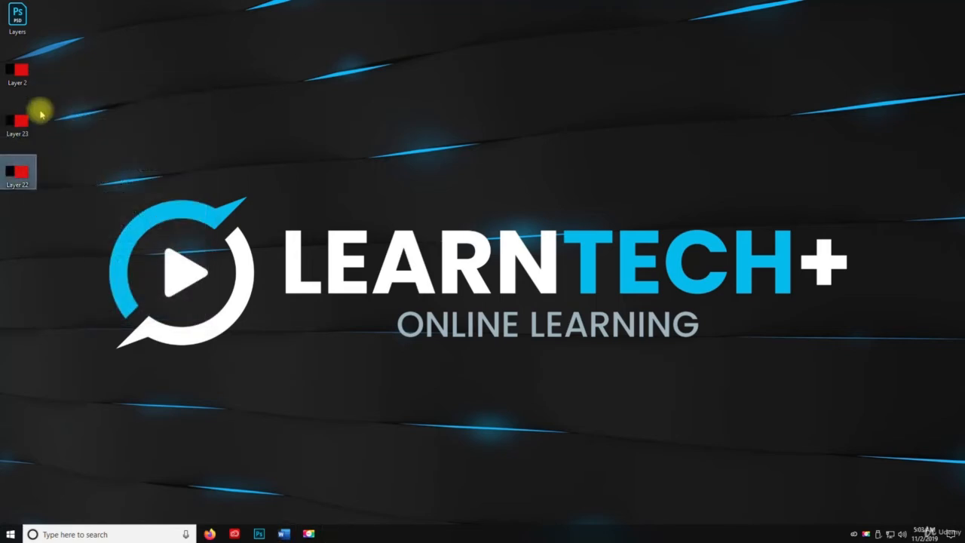
left_click(23, 168)
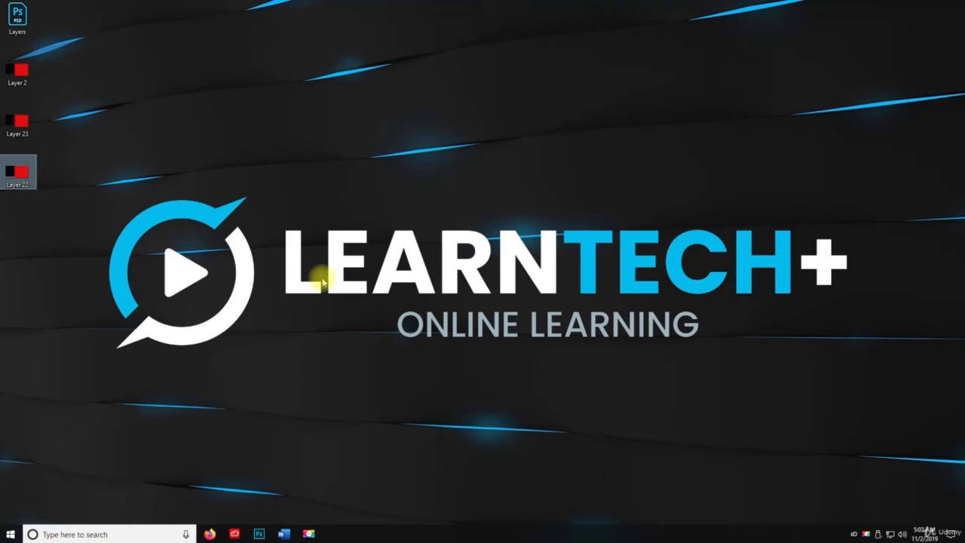
Switch back to Photoshop and export Layer 2 as a JPG to the Desktop with the file name Layer 42.
left_click(259, 533)
key("space")
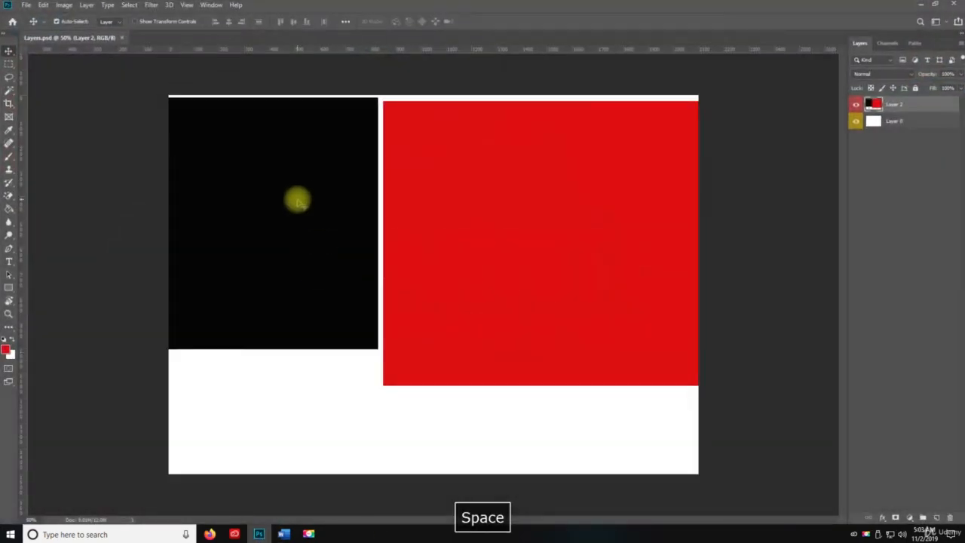
left_click(87, 5)
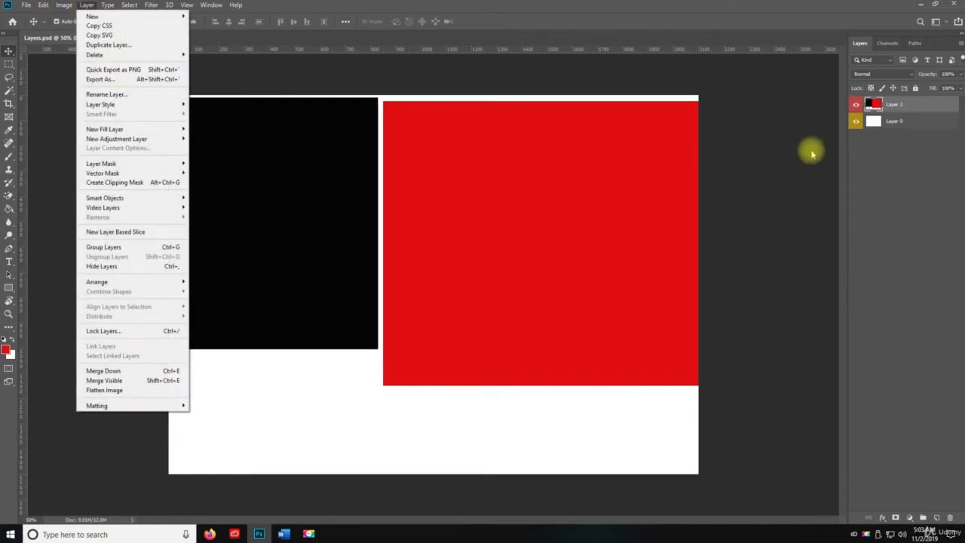
right_click(877, 107)
left_click(630, 187)
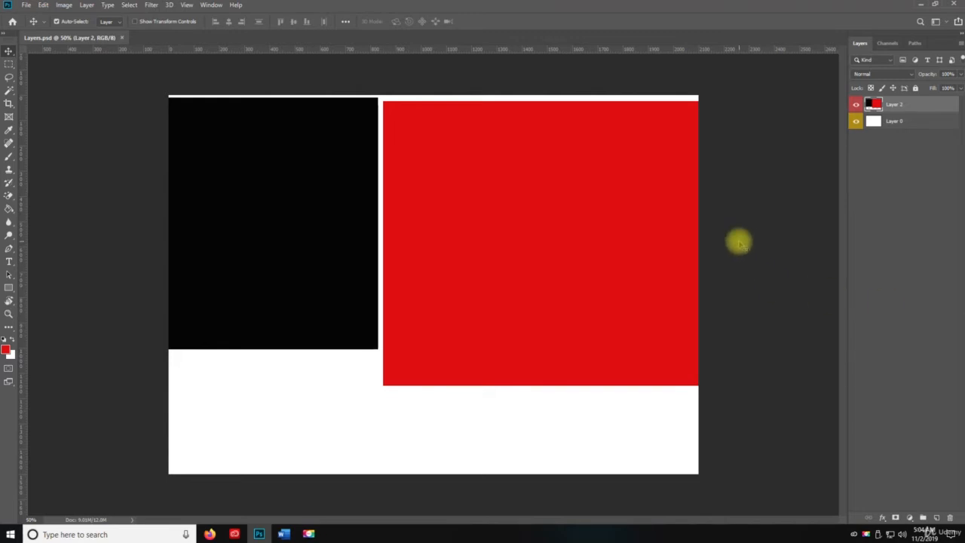
right_click(880, 107)
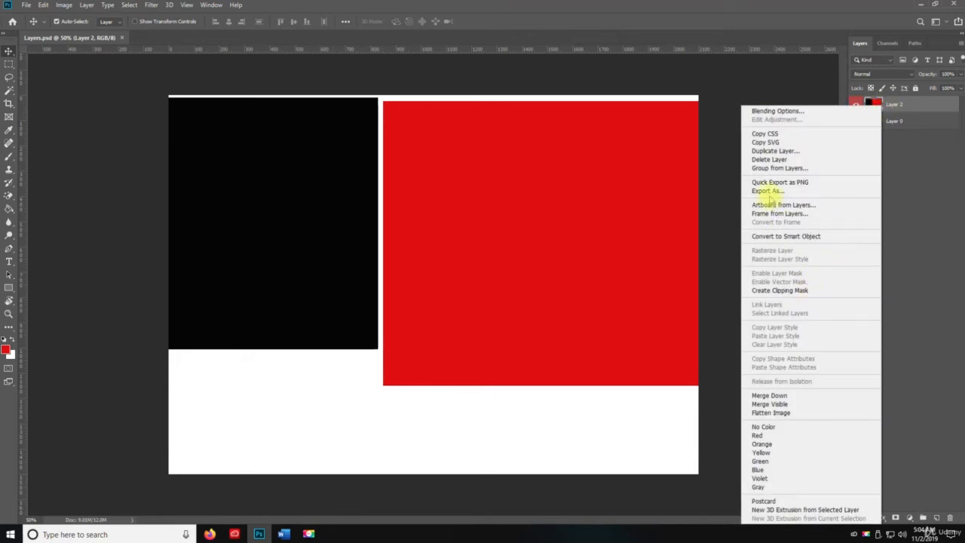
left_click(773, 192)
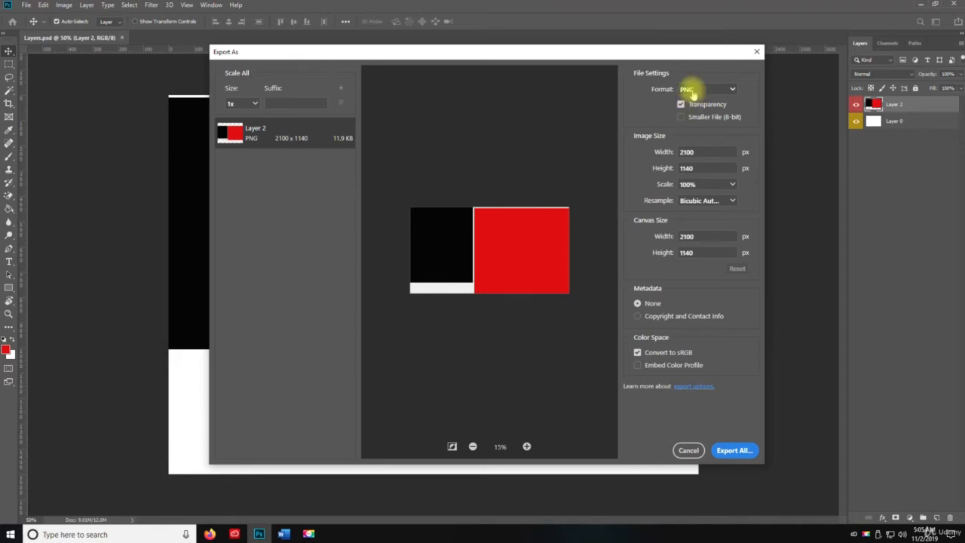
left_click(700, 89)
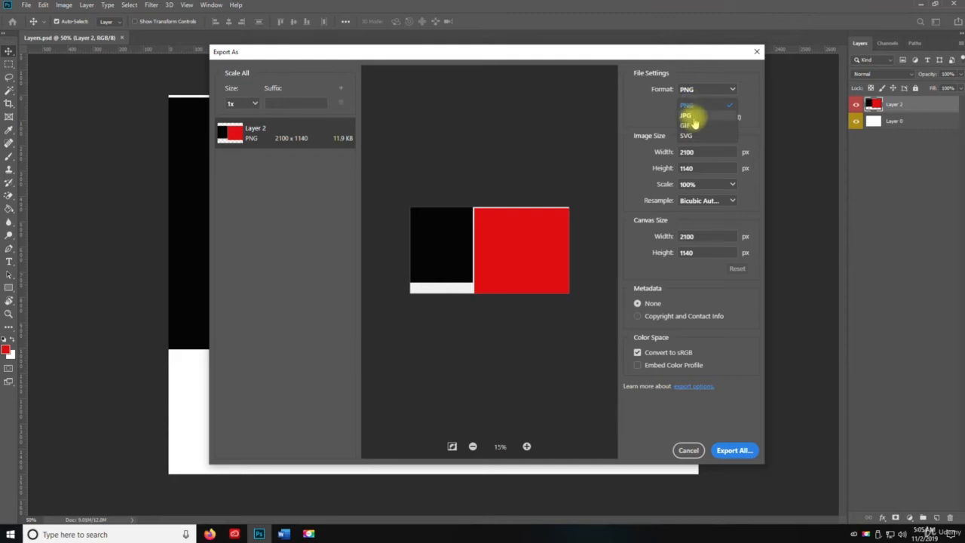
left_click(692, 115)
left_click(736, 450)
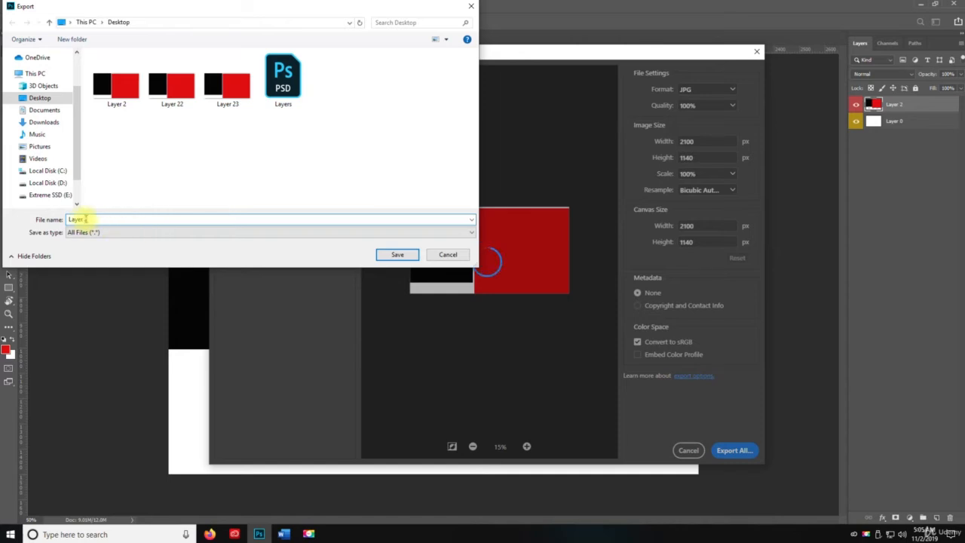
left_click(397, 254)
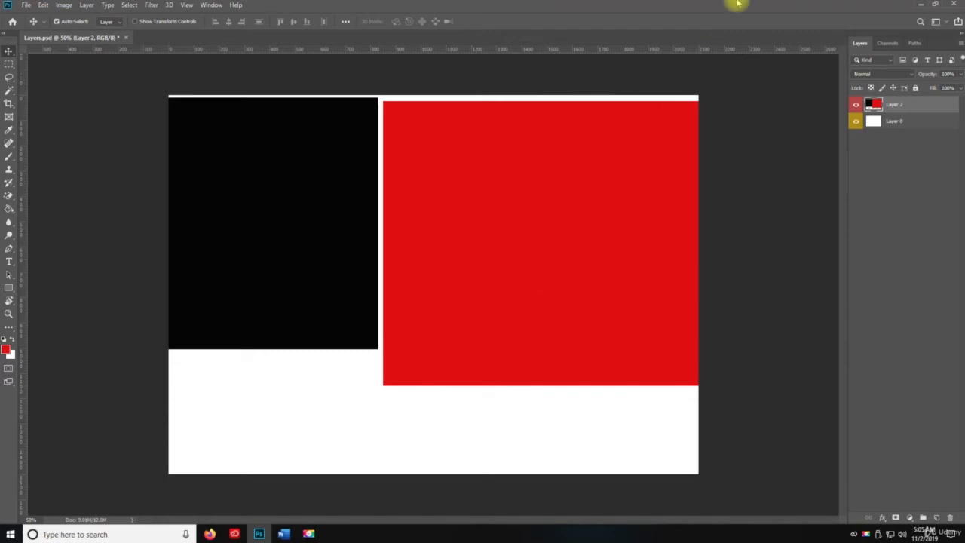
Check the file type of the exported Layer 42 image in its properties on the desktop, and return to Photoshop.
left_click(916, 4)
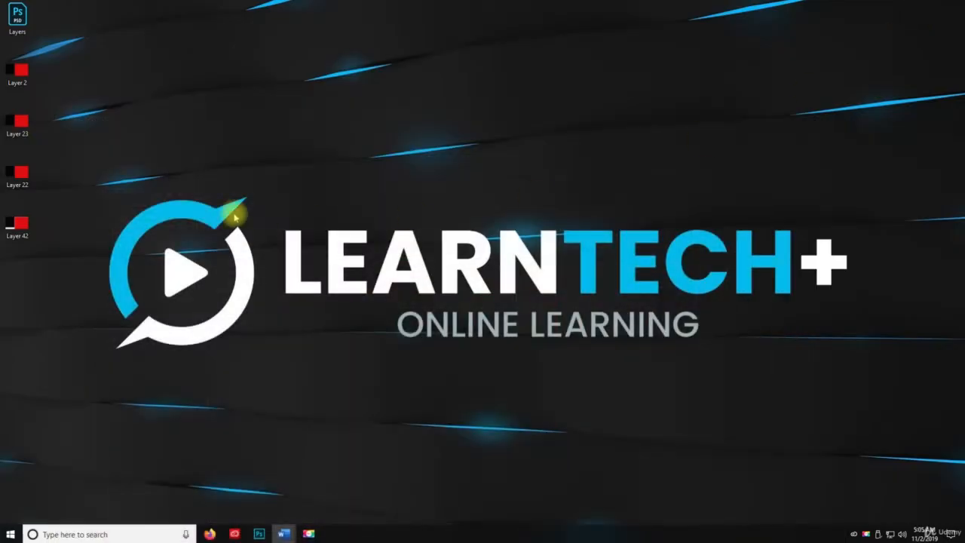
right_click(25, 224)
left_click(119, 516)
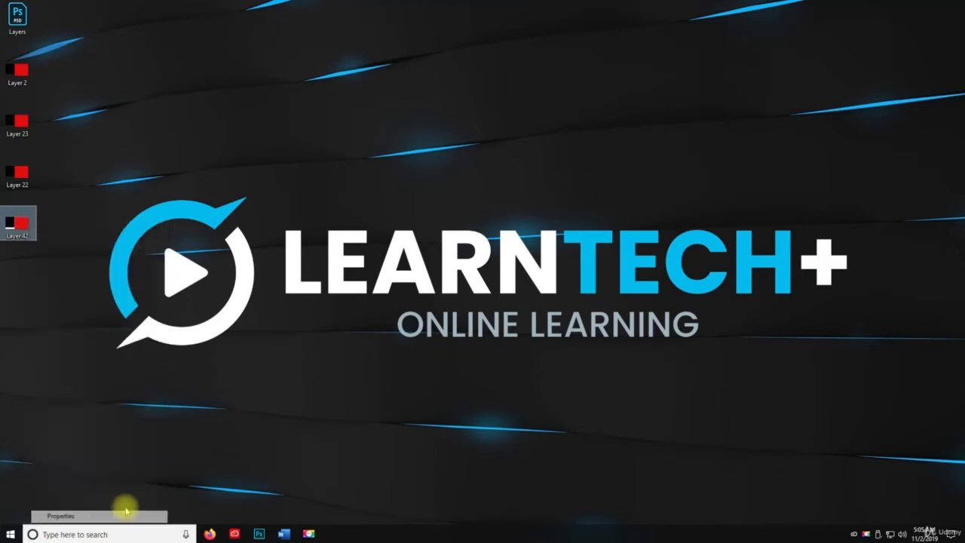
left_click_drag(85, 289, 133, 290)
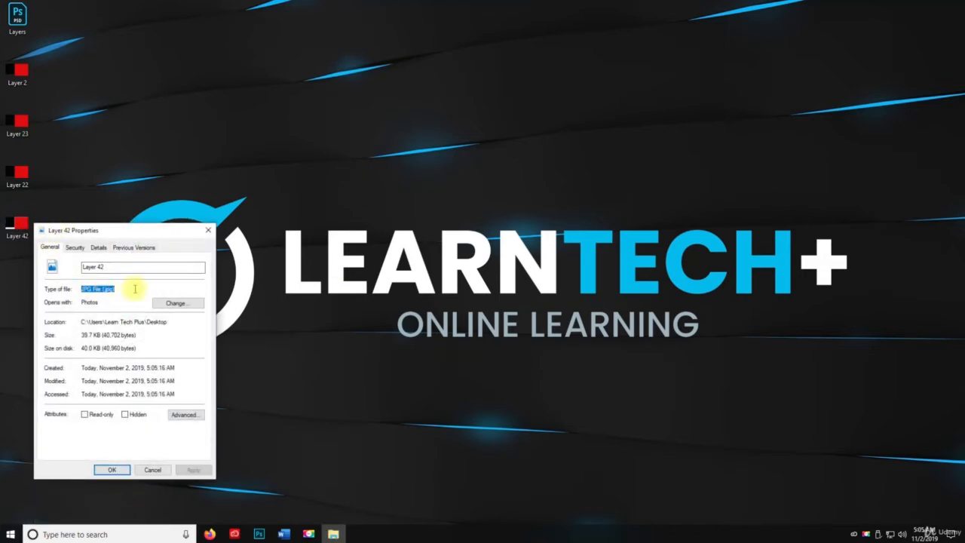
left_click(148, 471)
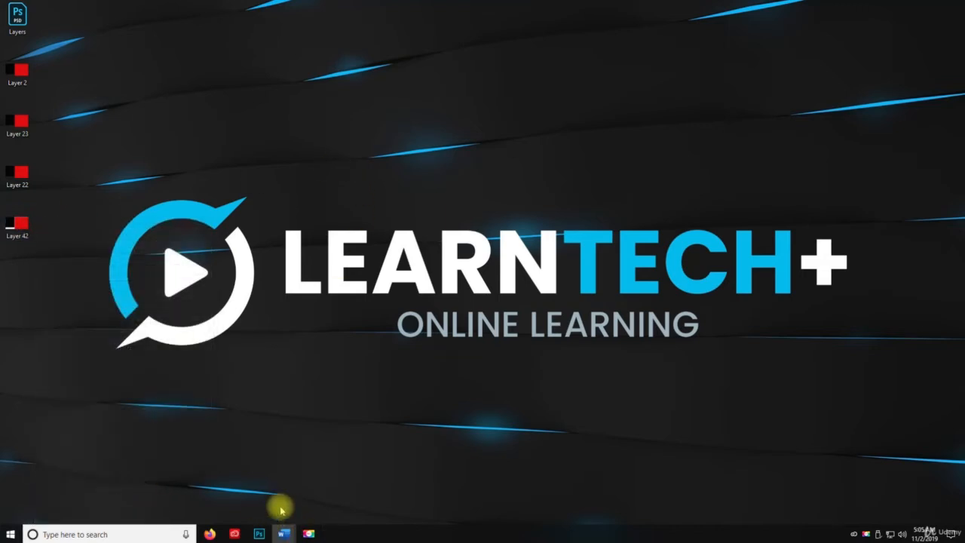
key("space")
left_click(261, 533)
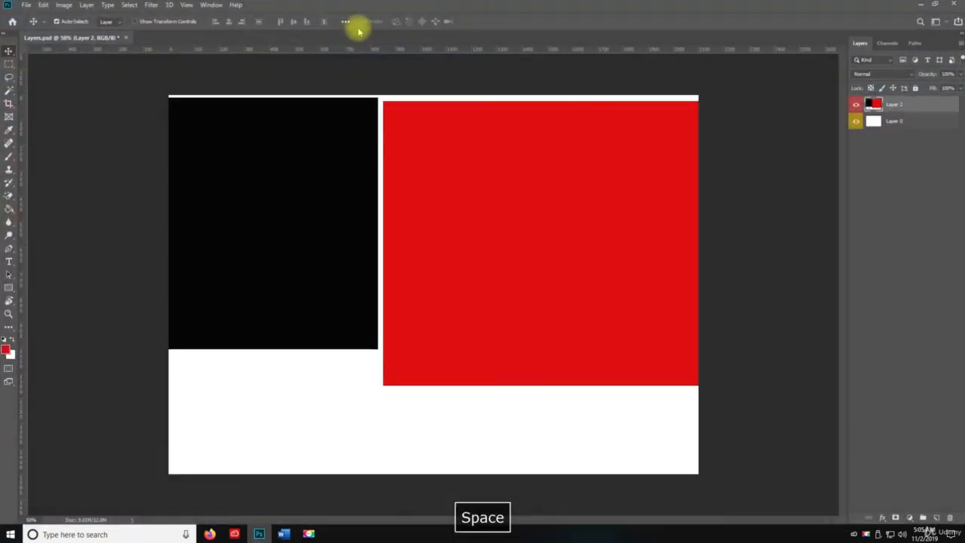
left_click(86, 6)
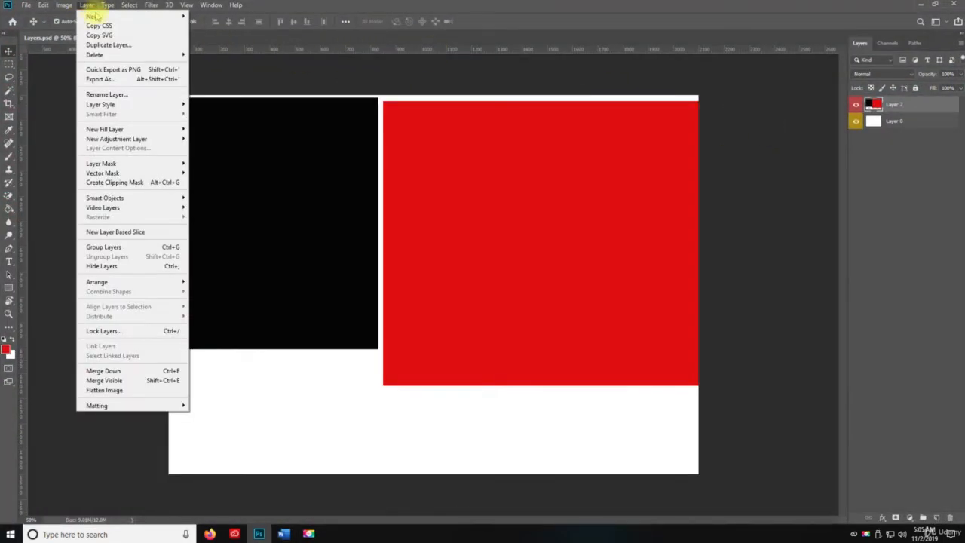
left_click(113, 79)
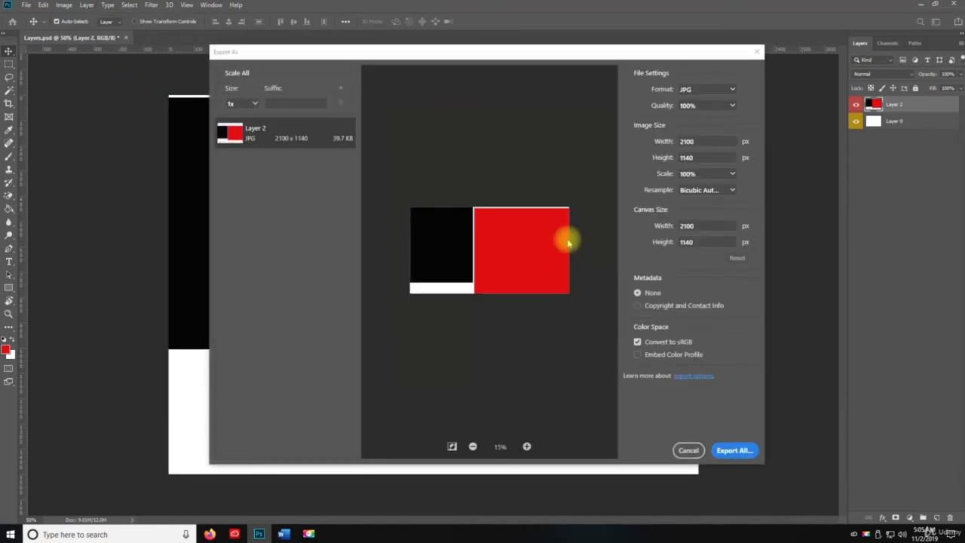
left_click(683, 449)
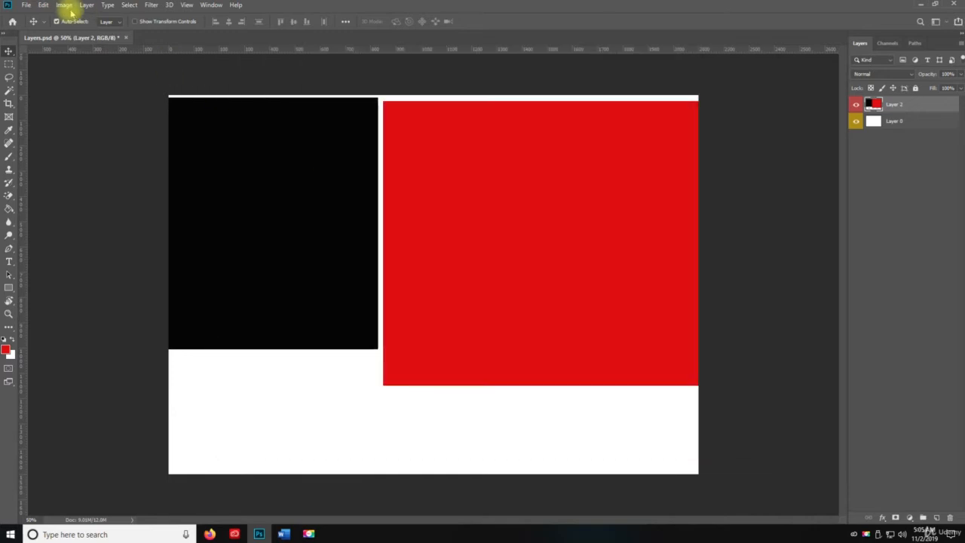
left_click(65, 5)
mouse_move(87, 4)
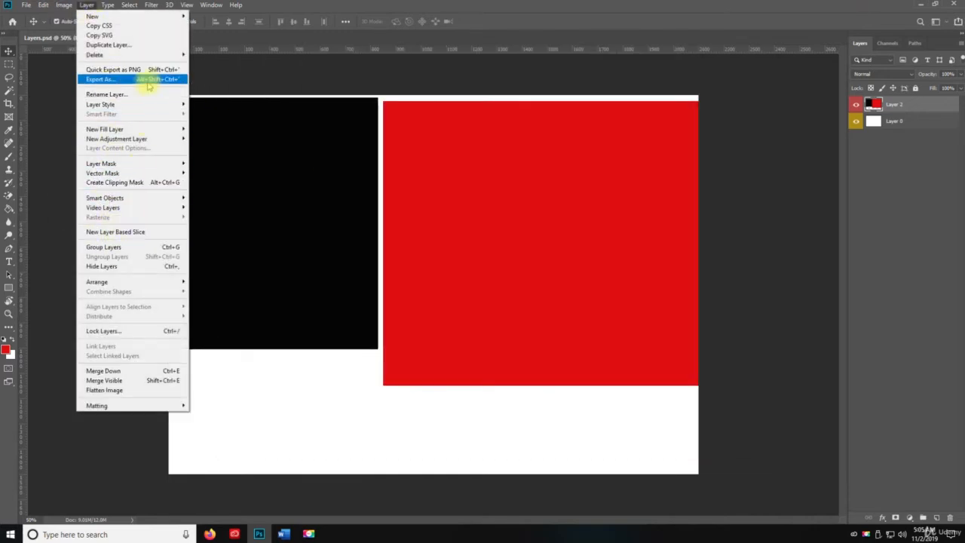
left_click(231, 76)
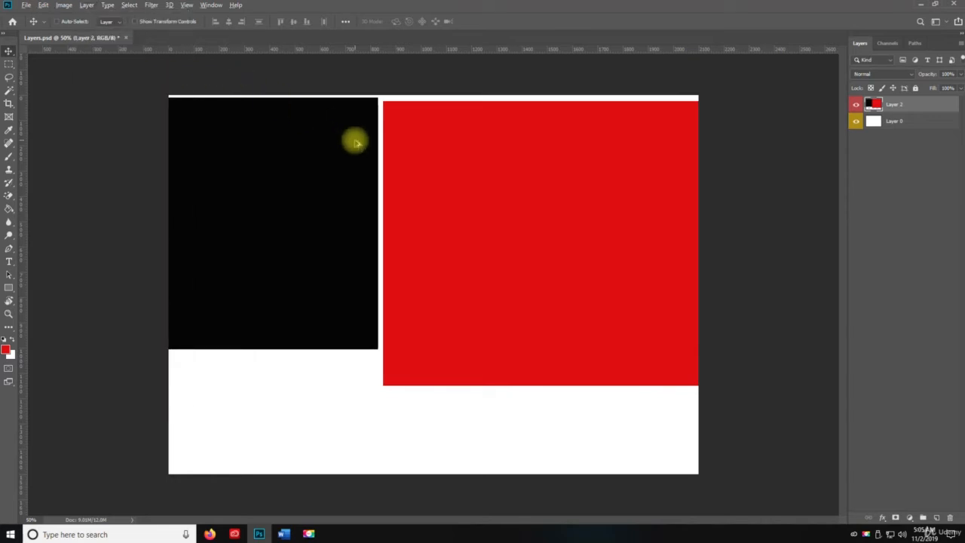
Export Layer 2 as a GIF to the Desktop under the name Layer 2, and save the document.
key("ctrl+alt+shift+apostrophe")
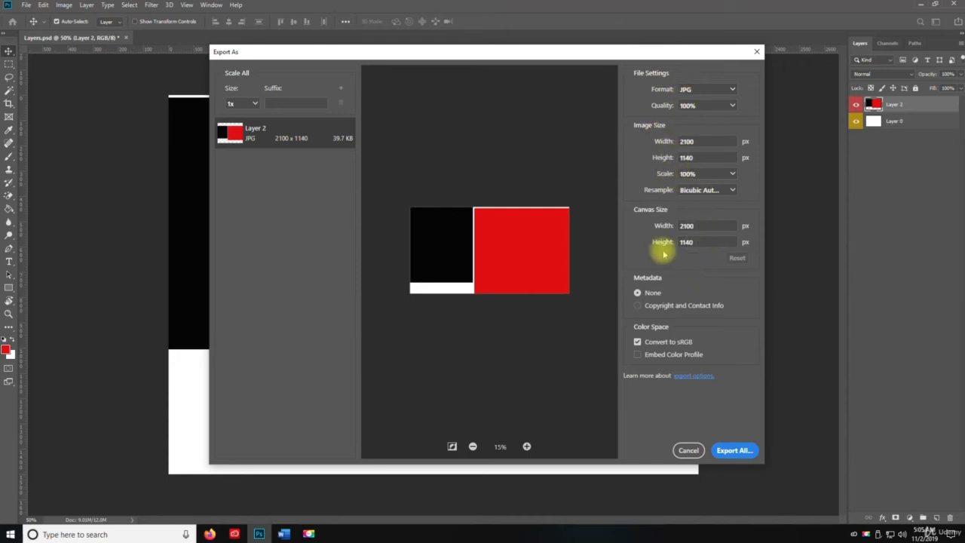
left_click(699, 90)
left_click(705, 128)
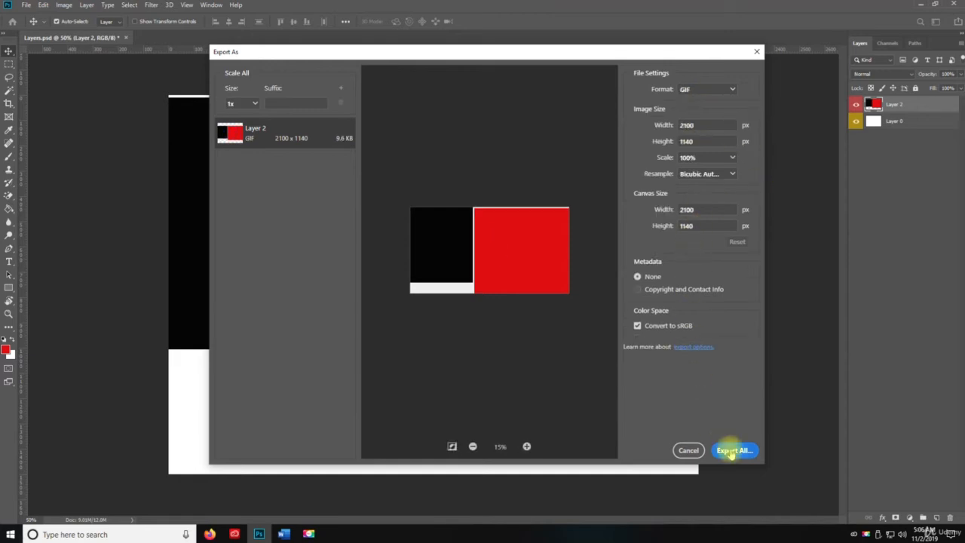
left_click(730, 450)
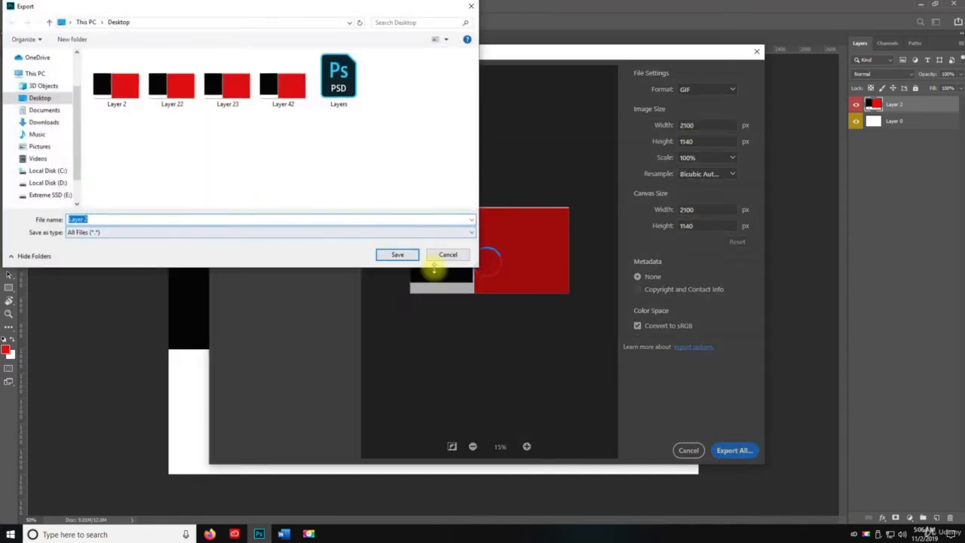
left_click(391, 254)
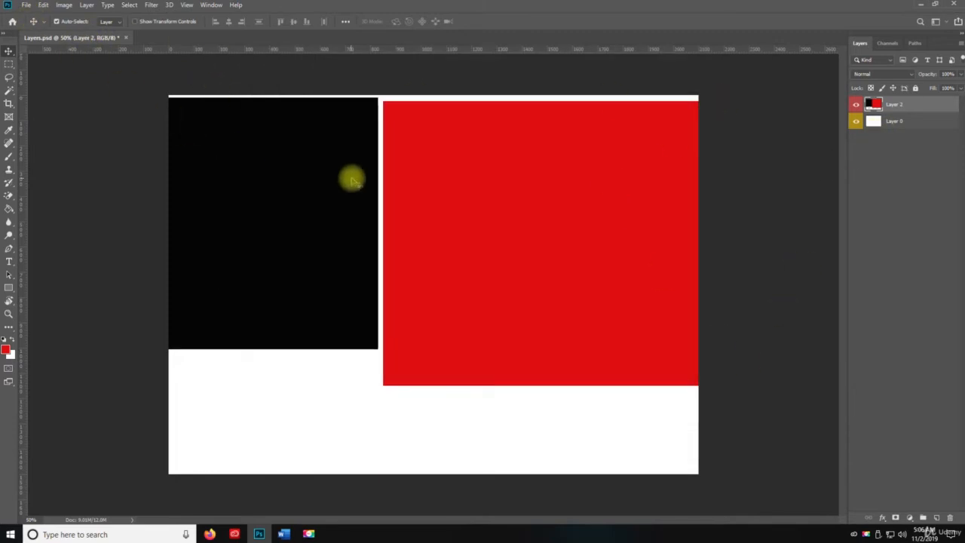
key("ctrl+s")
Check the file type of the newly exported Layer 2 image in its desktop properties, and return to Photoshop.
left_click(920, 4)
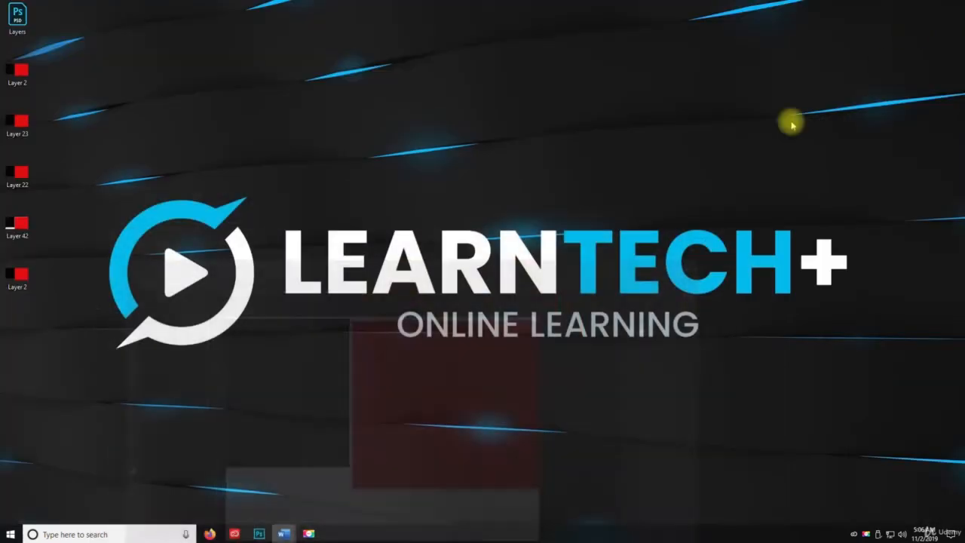
right_click(23, 285)
left_click(62, 290)
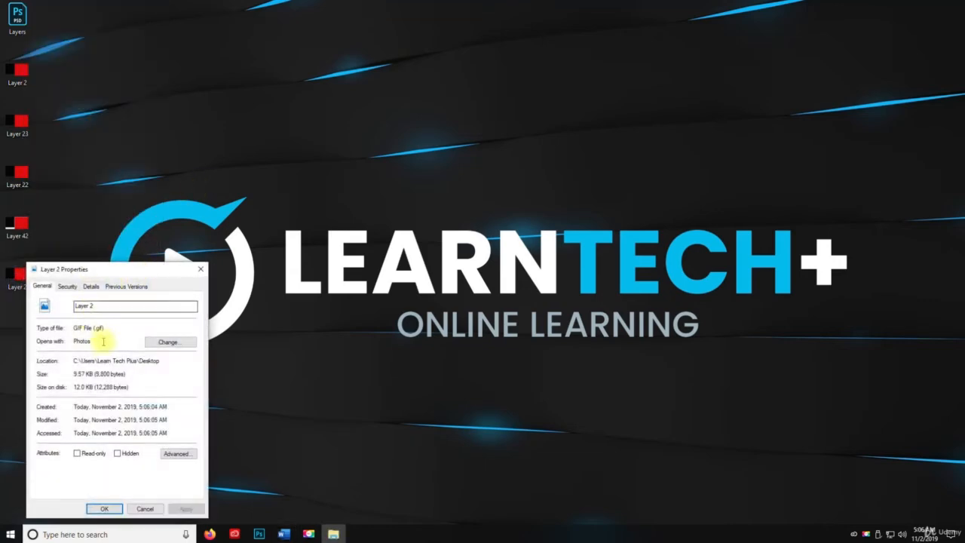
left_click(144, 509)
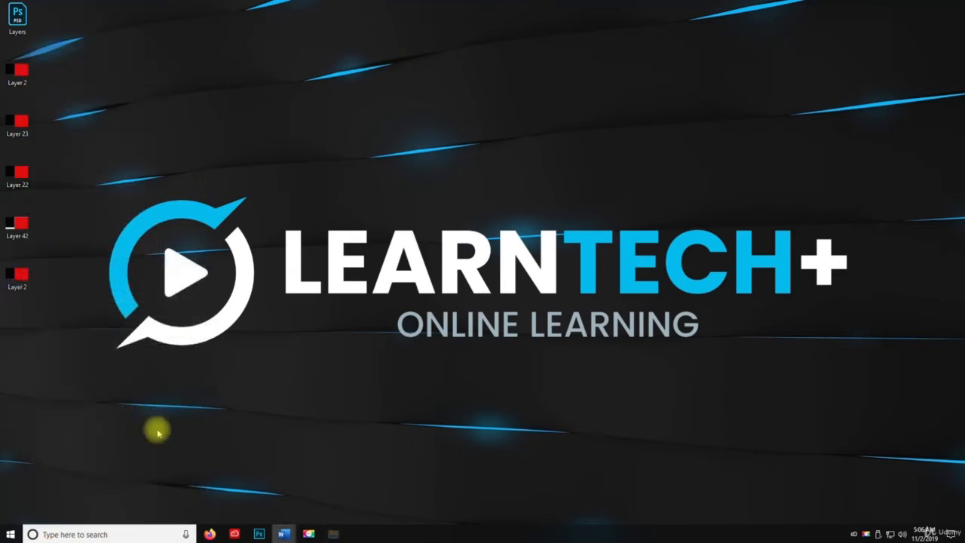
key("space")
left_click(263, 535)
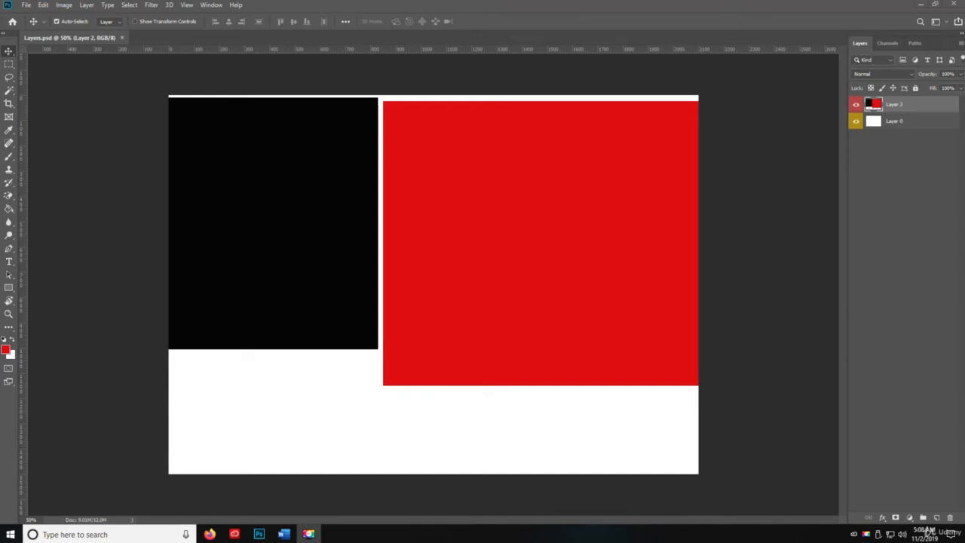
key("space")
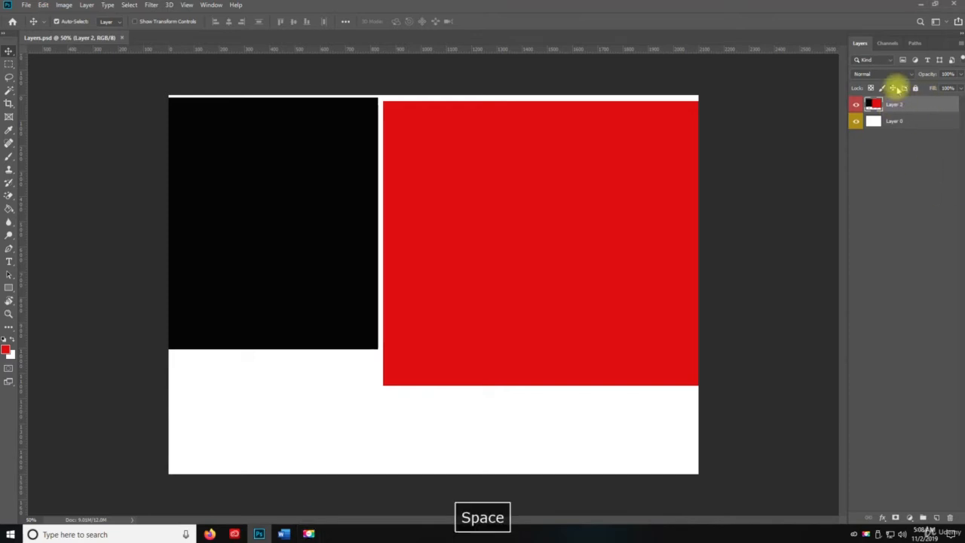
Create a new layer group and move Layer 2 into it.
right_click(891, 105)
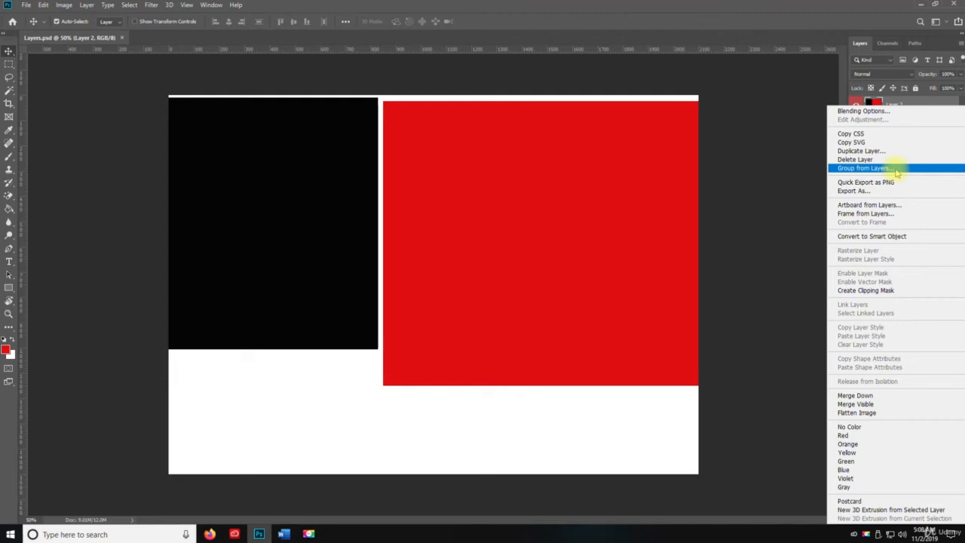
left_click(800, 166)
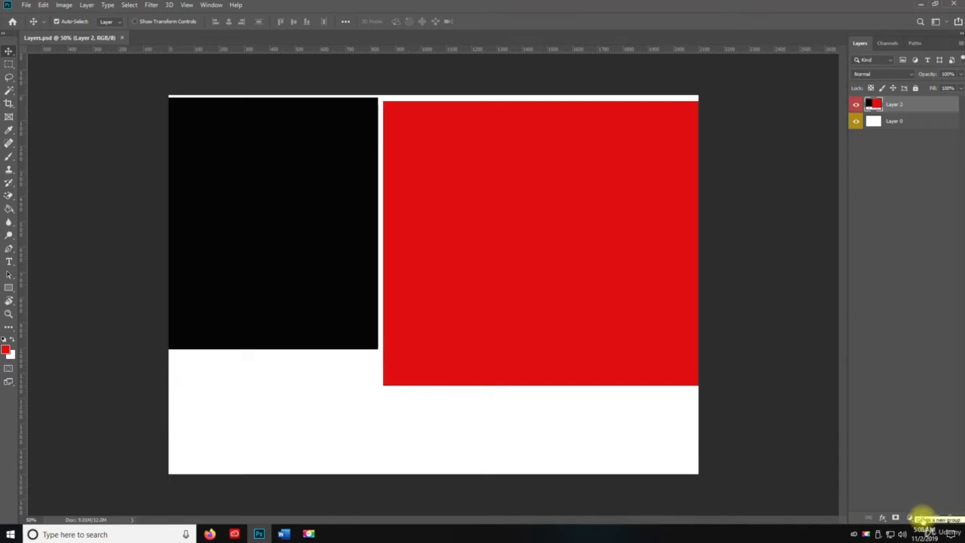
left_click(923, 518)
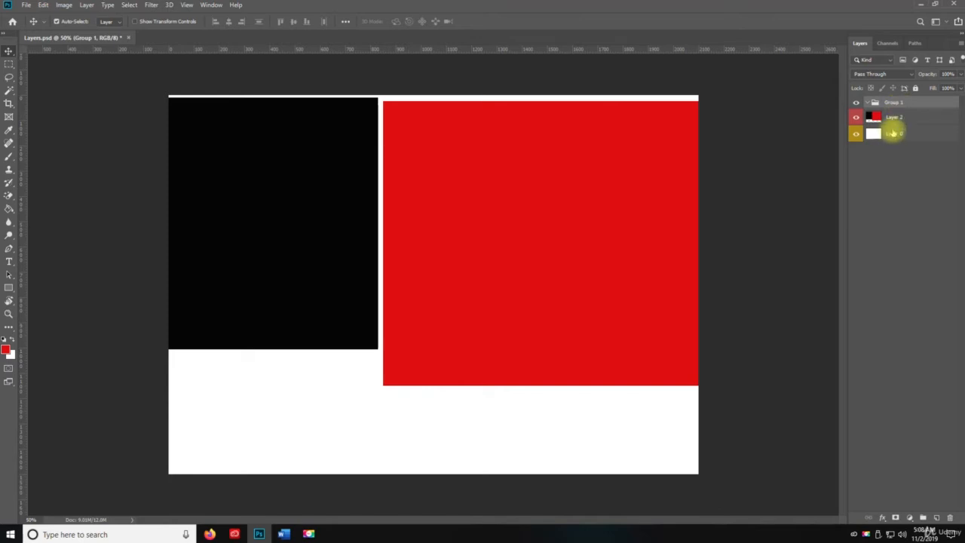
left_click_drag(895, 121, 900, 110)
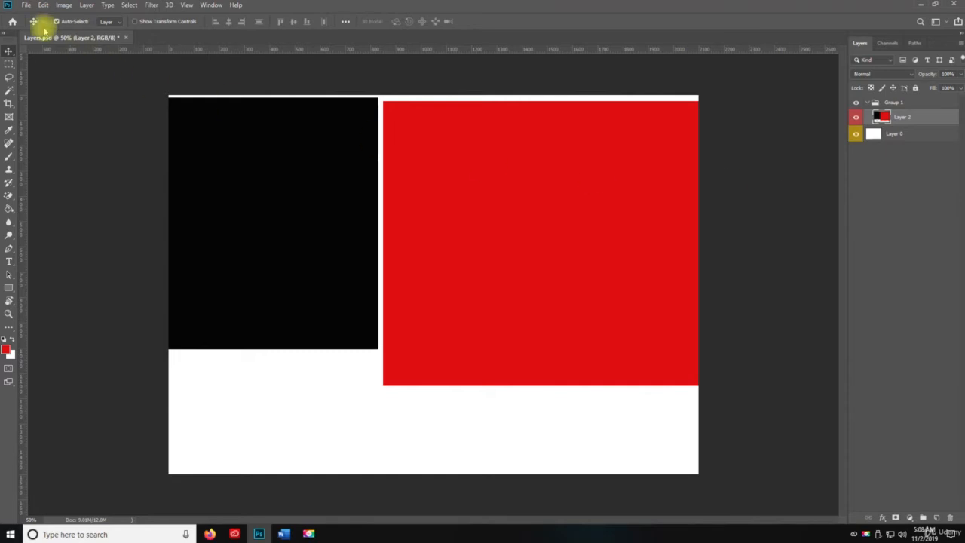
Try wrapping Layer 2 in a second, nested group with Group Layers, and undo the grouping.
left_click(84, 7)
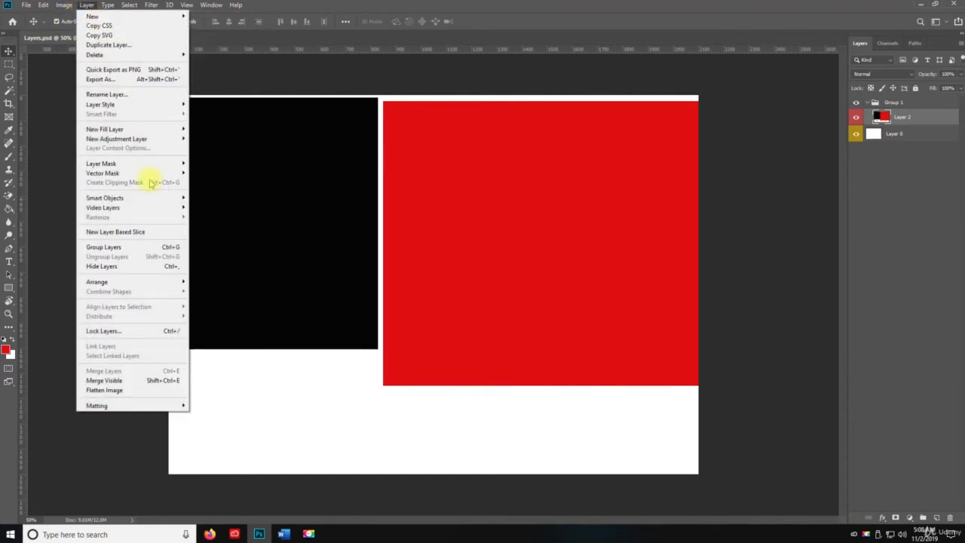
left_click(151, 249)
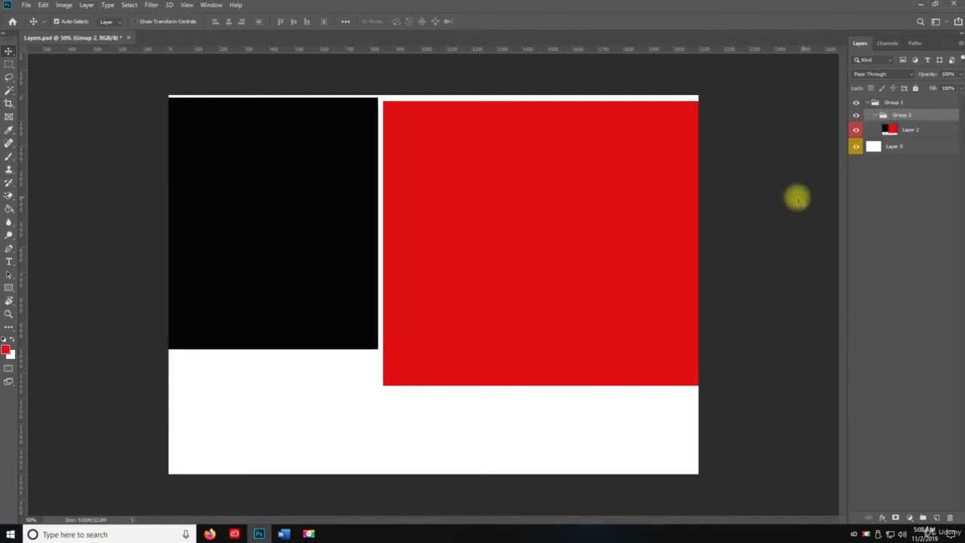
key("ctrl+z")
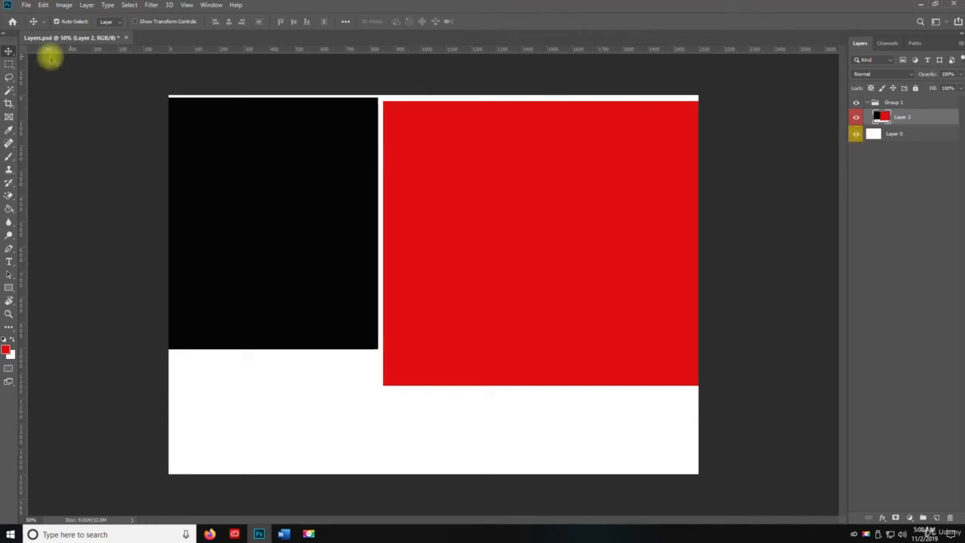
Save the Layers document.
key("ctrl+s")
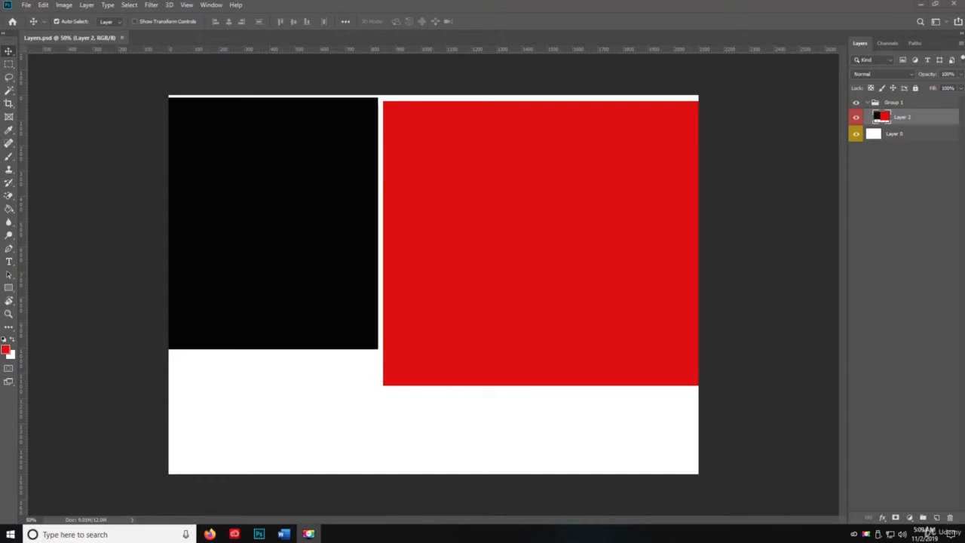
Create seven new empty layers above Layer 2 inside Group 1.
key("space")
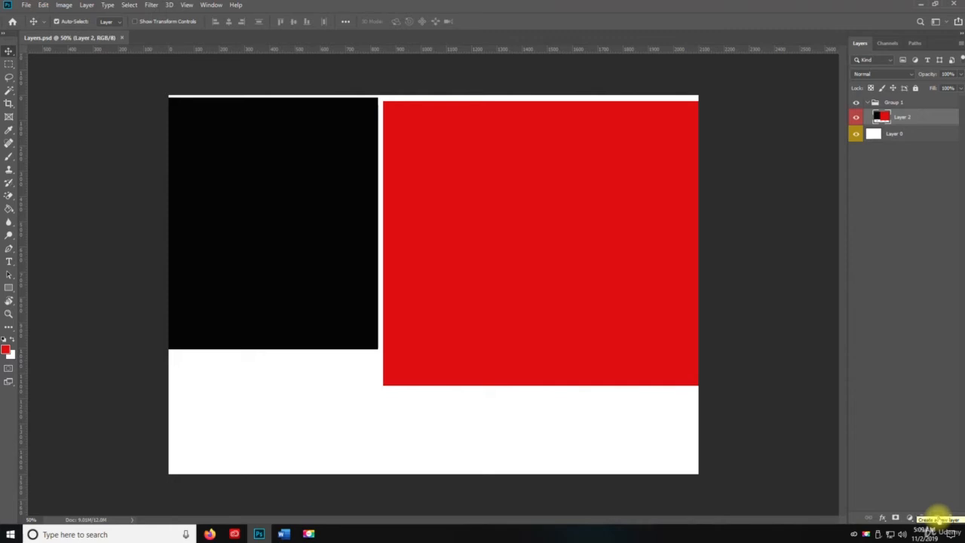
left_click(938, 518)
left_click(938, 517)
left_click(938, 517)
left_click(937, 517)
left_click(938, 517)
left_click(938, 517)
left_click(937, 517)
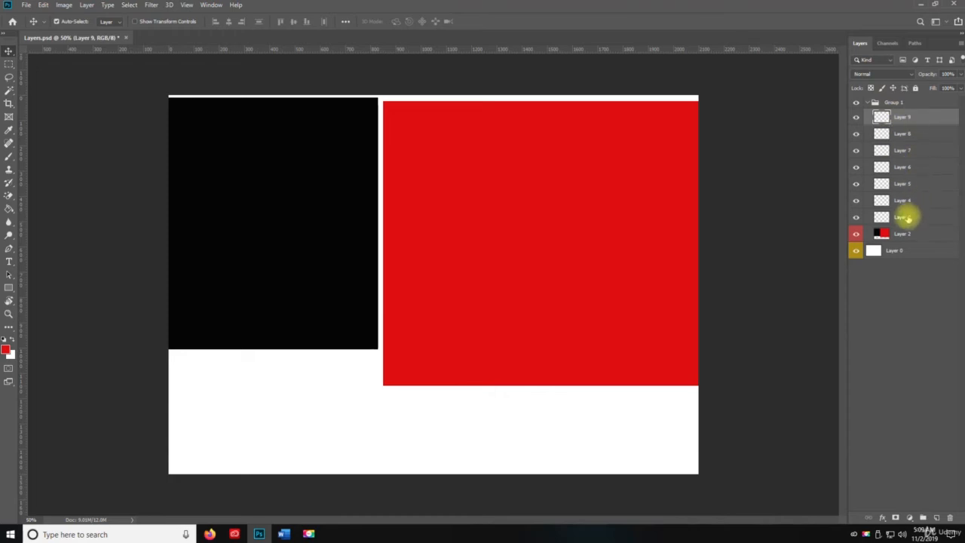
Move Layers 3 to 9 out of Group 1 and combine them with Group from Layers, keeping the name Group 2.
left_click(907, 218, "shift")
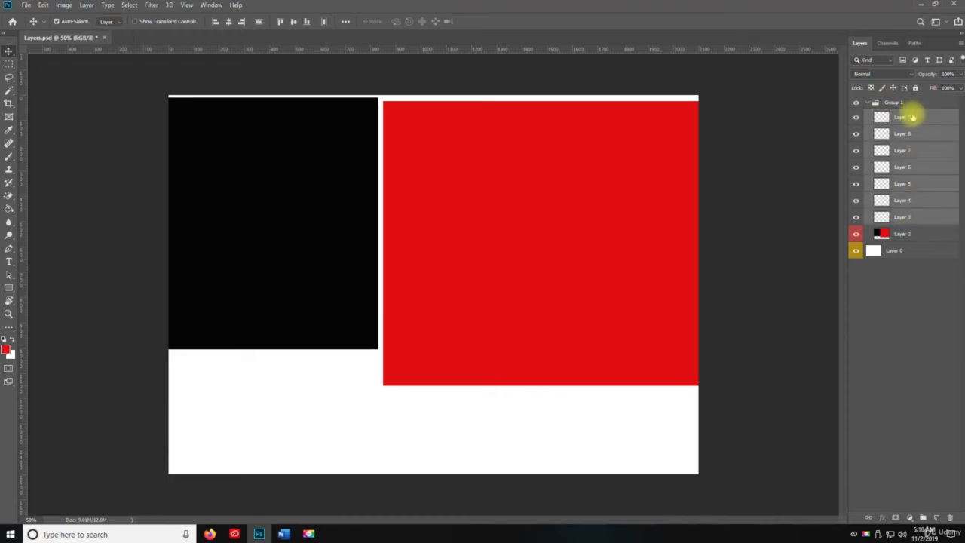
left_click_drag(910, 118, 902, 97)
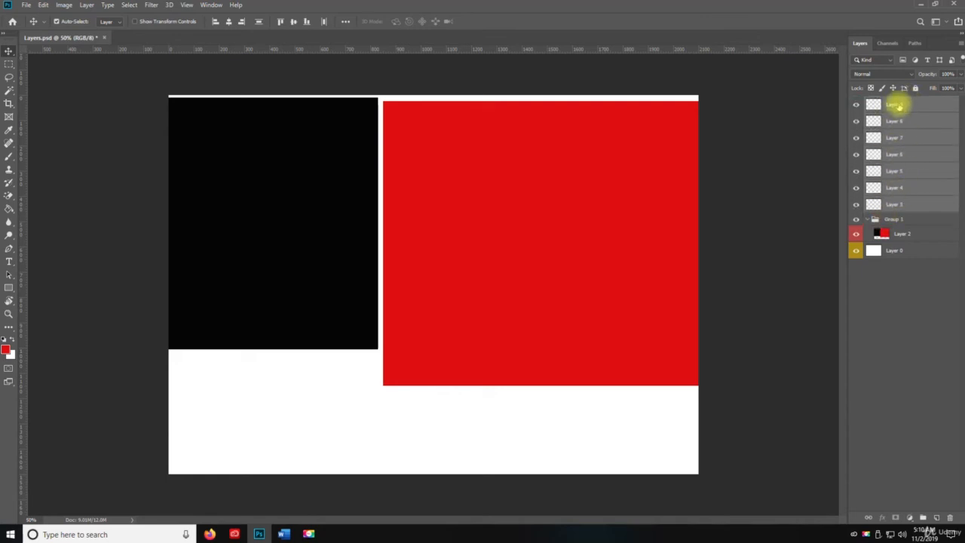
right_click(899, 105)
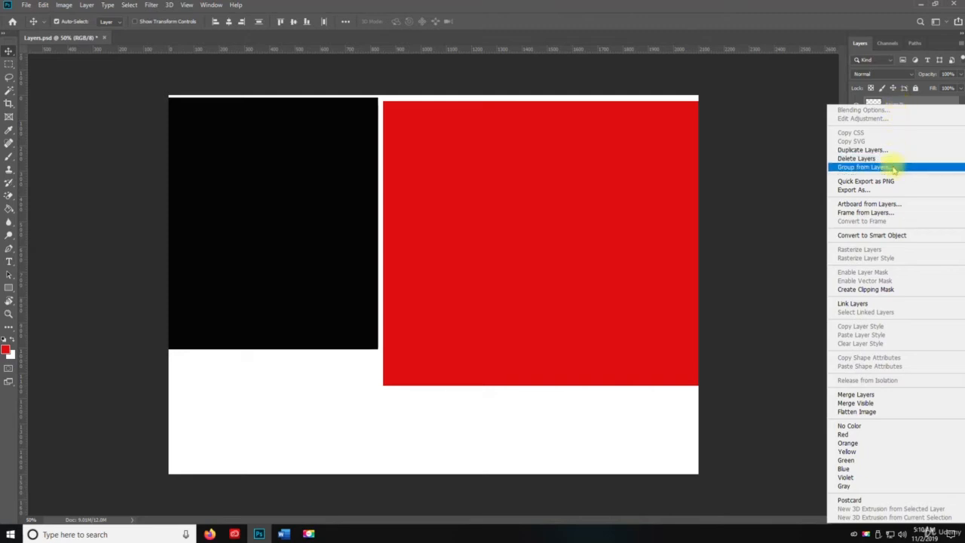
left_click(894, 168)
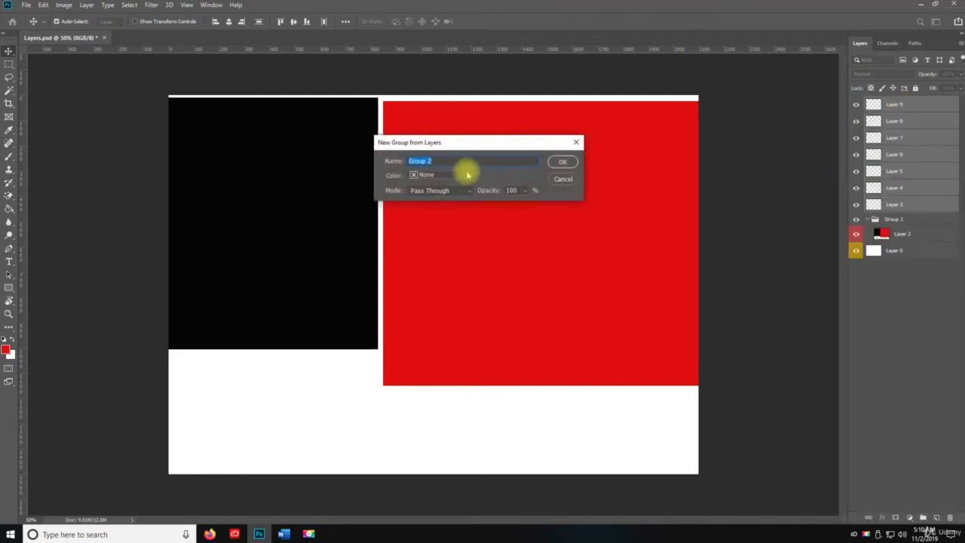
left_click(561, 162)
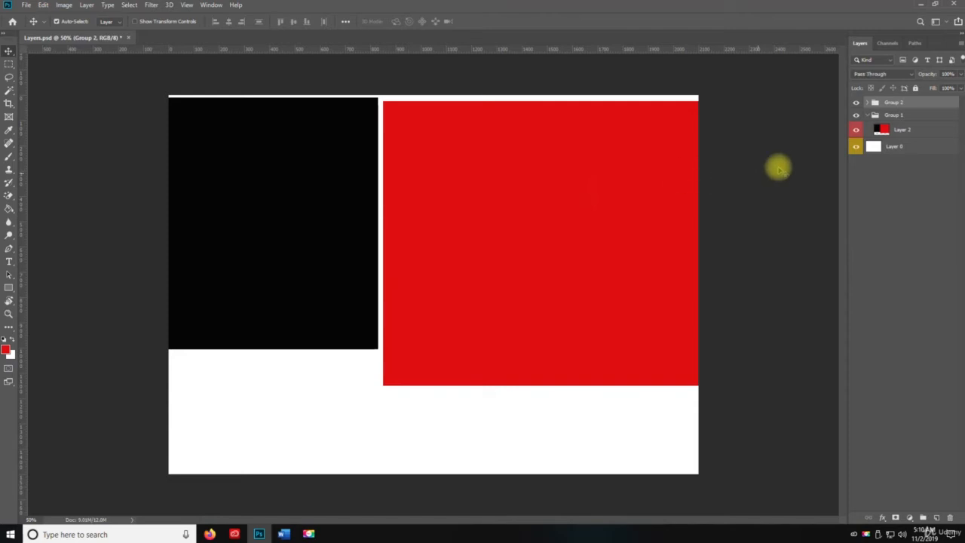
Expand Group 2 and move Layers 7, 8 and 9 out of it to the top of the layer stack.
left_click(868, 103)
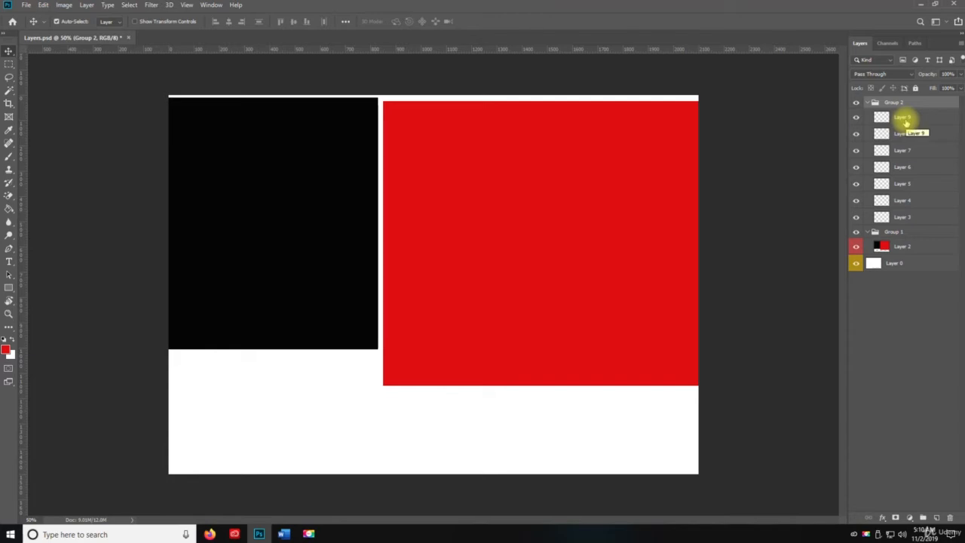
left_click(908, 121)
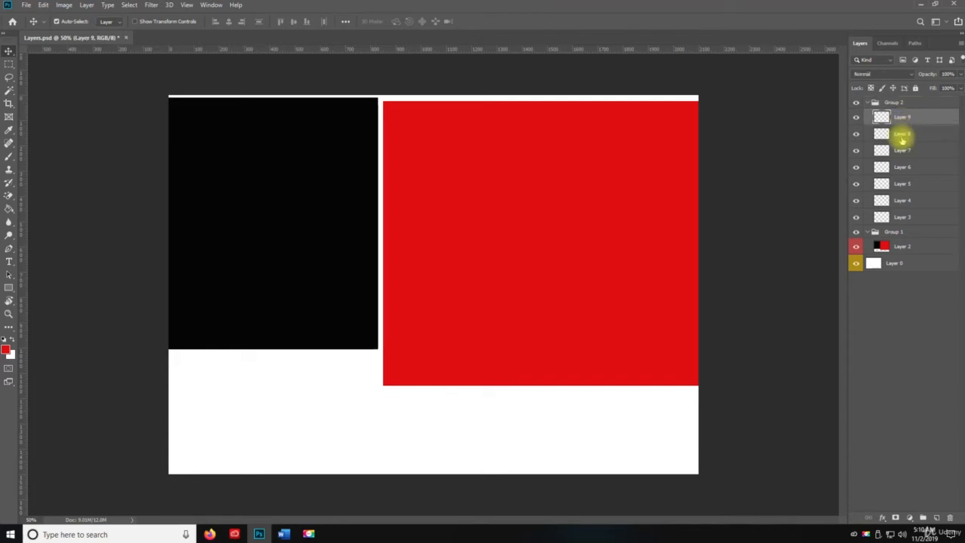
left_click(905, 136, "shift")
left_click(902, 150, "shift")
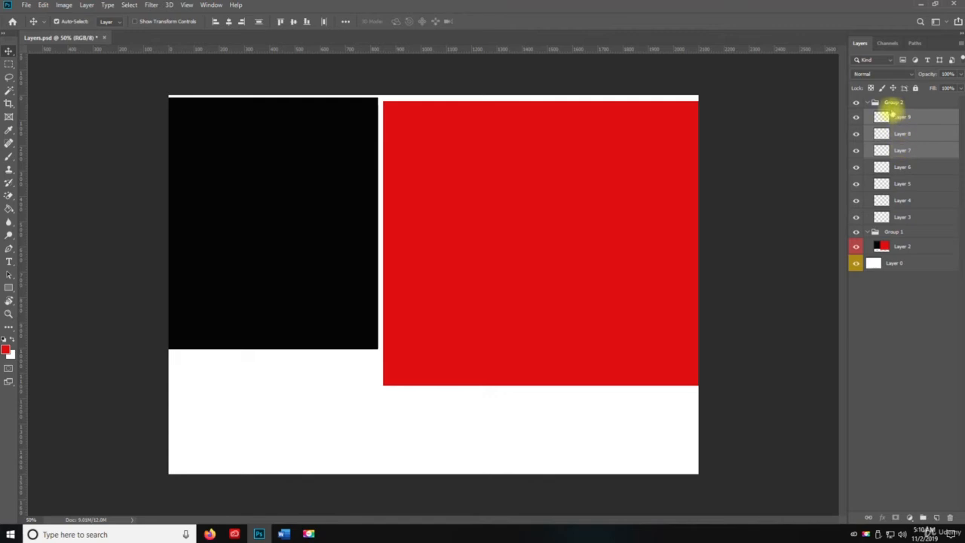
left_click(902, 120)
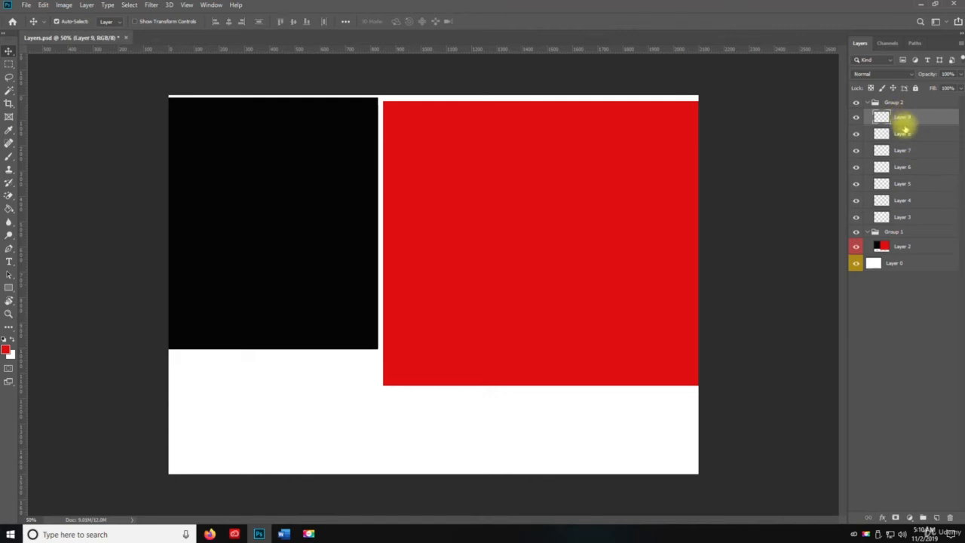
left_click(913, 150, "shift")
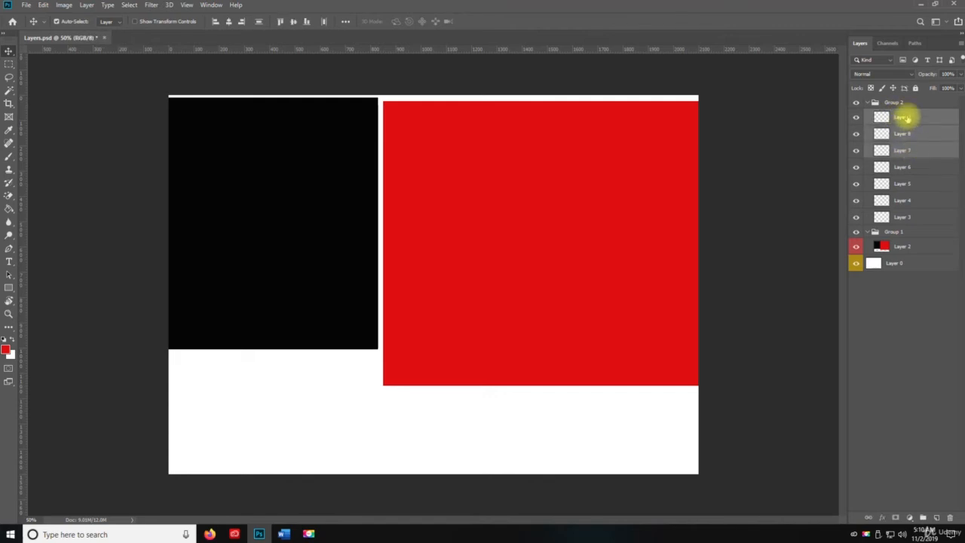
left_click_drag(905, 119, 904, 99)
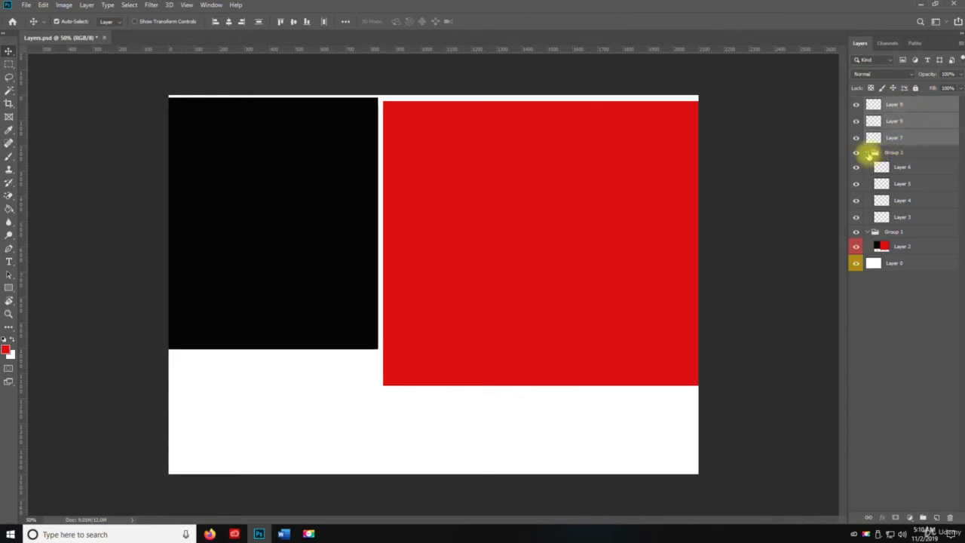
Collapse Group 2 and combine Layers 7, 8 and 9 into their own group with Group Layers.
left_click(869, 154)
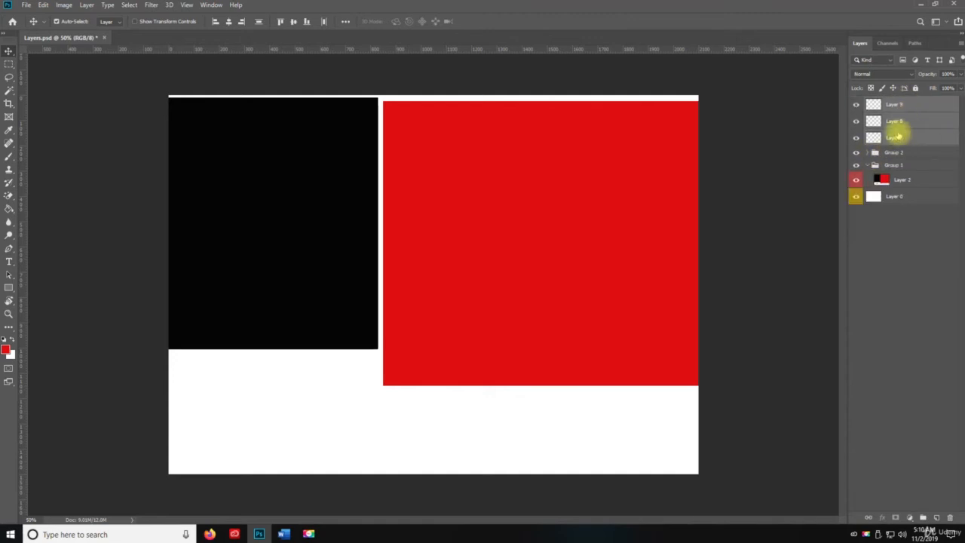
left_click(959, 44)
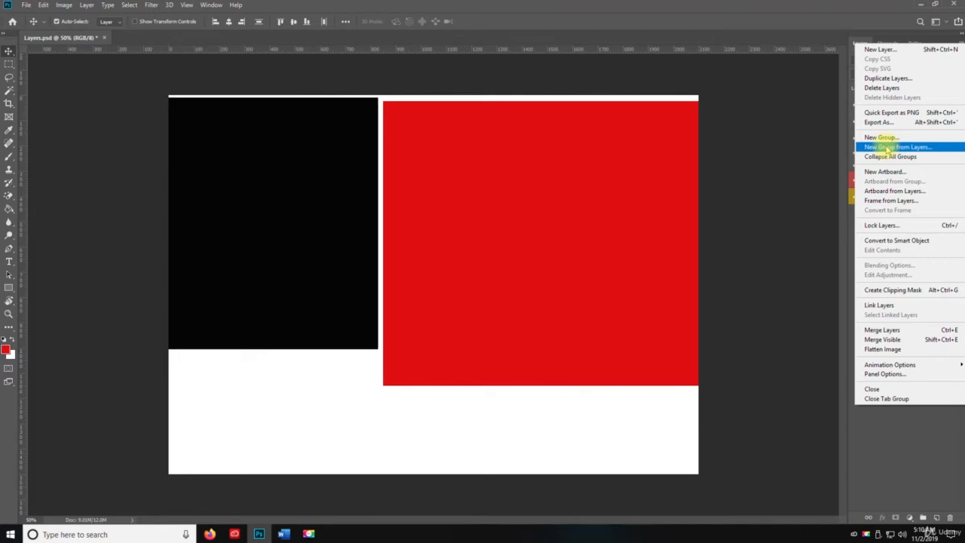
left_click(83, 5)
left_click(83, 5)
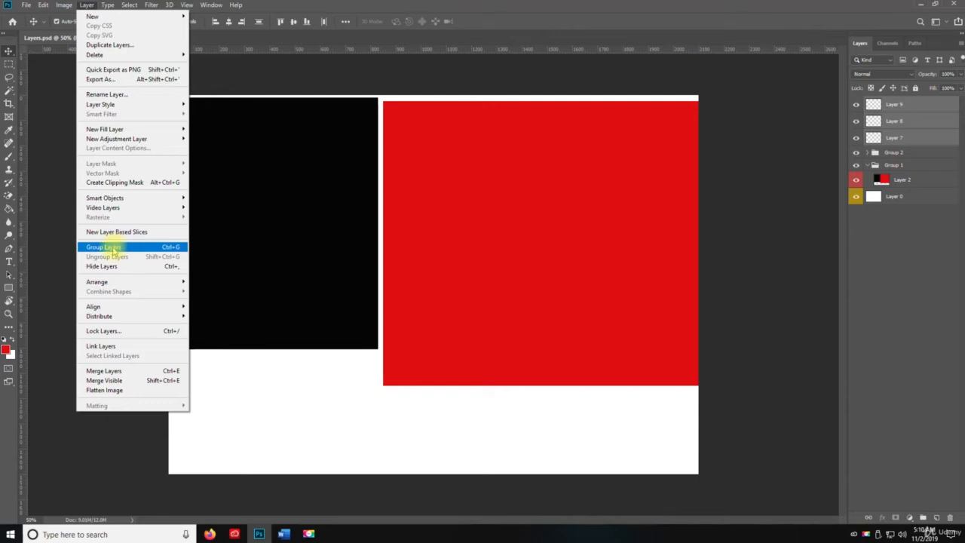
left_click(744, 14)
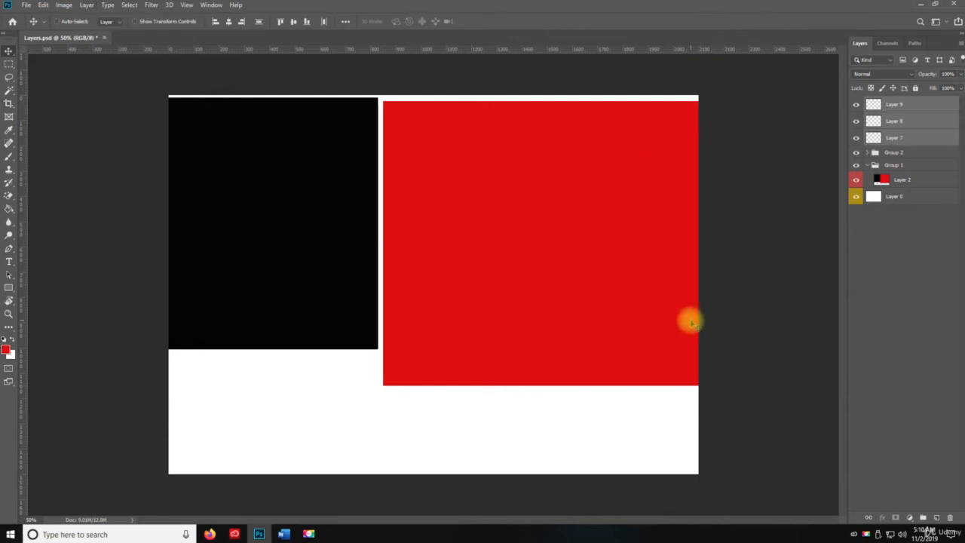
key("ctrl+g")
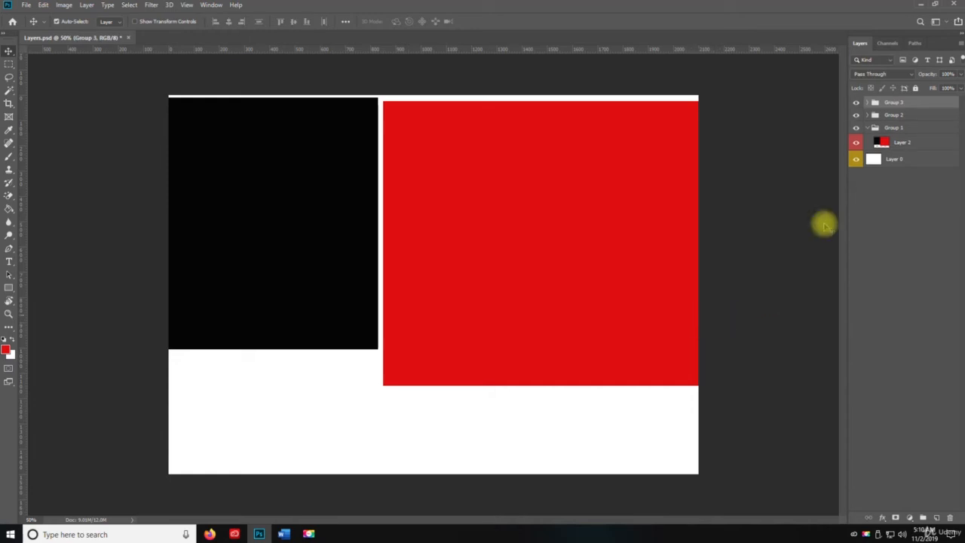
Expand Group 3 to review the grouping commands for its layers, and save the Layers document.
left_click(869, 102)
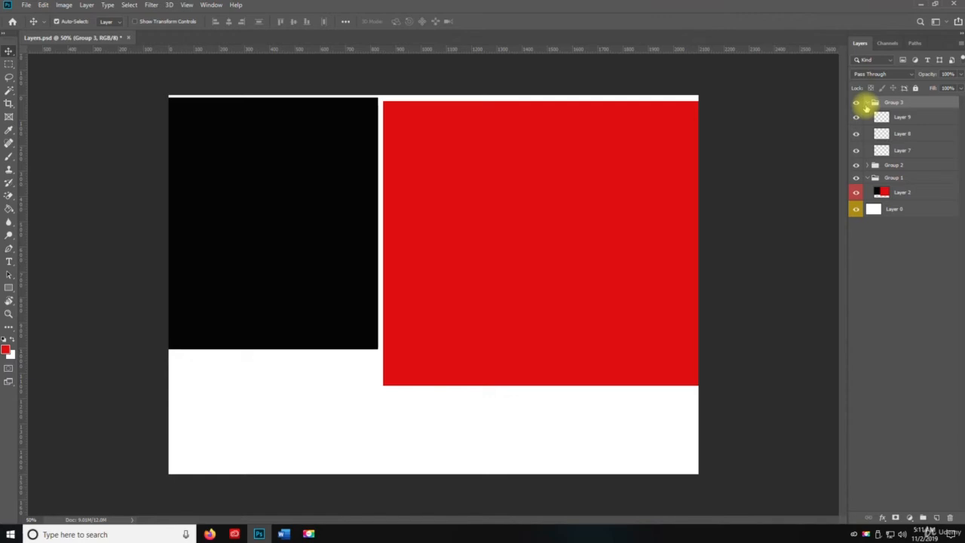
left_click(894, 118)
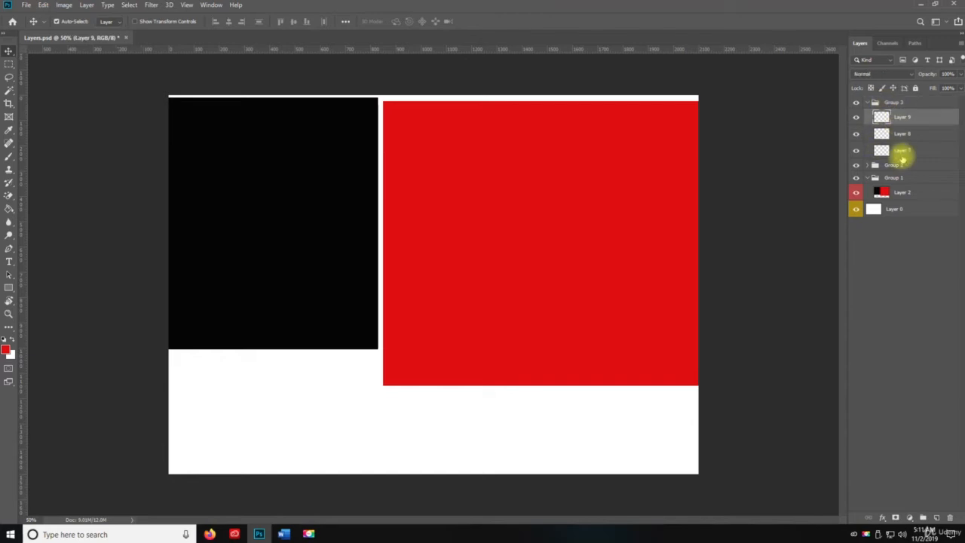
left_click(901, 154, "shift")
right_click(901, 155)
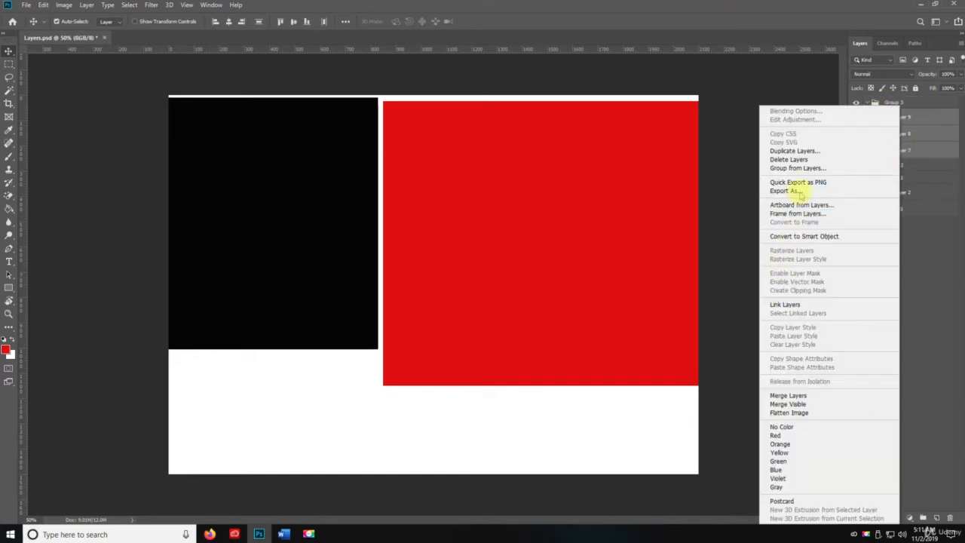
left_click(917, 285)
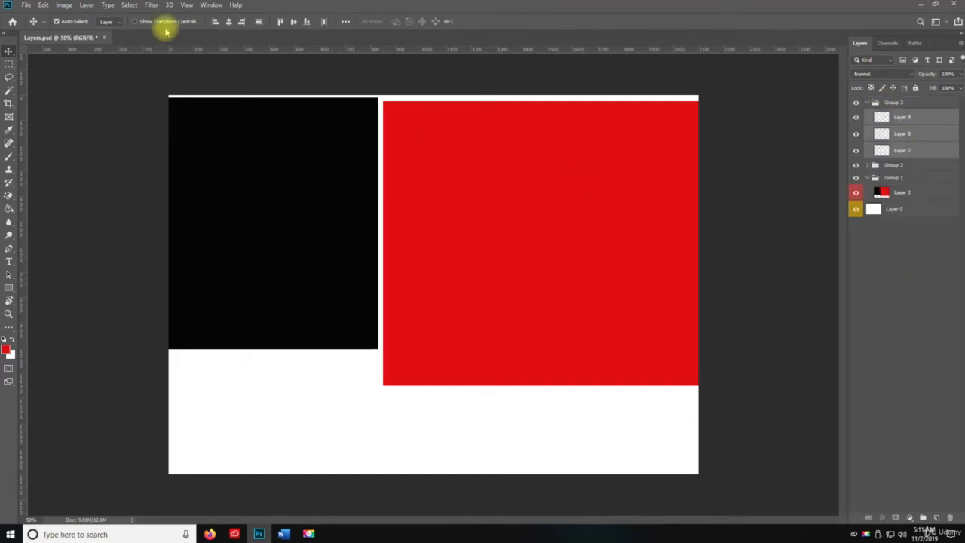
left_click(860, 300)
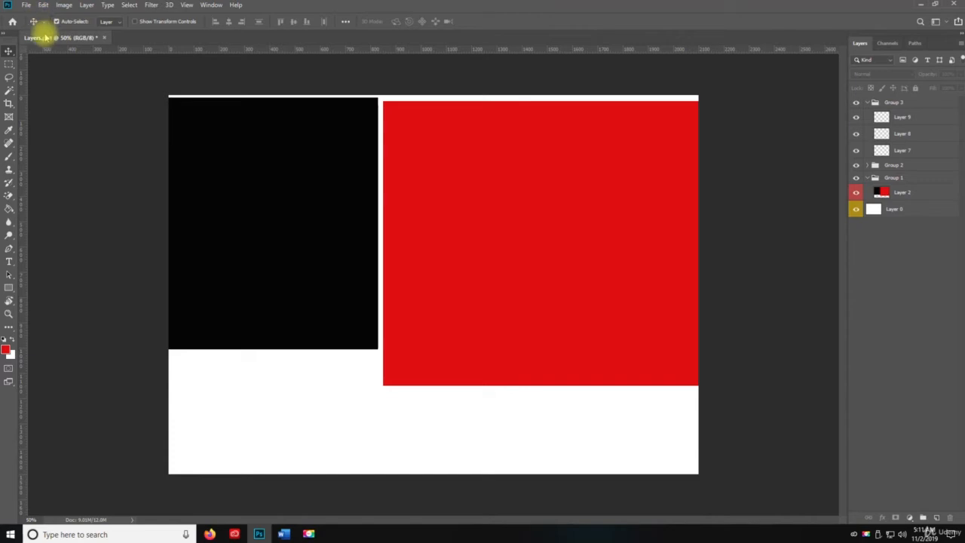
key("ctrl+s")
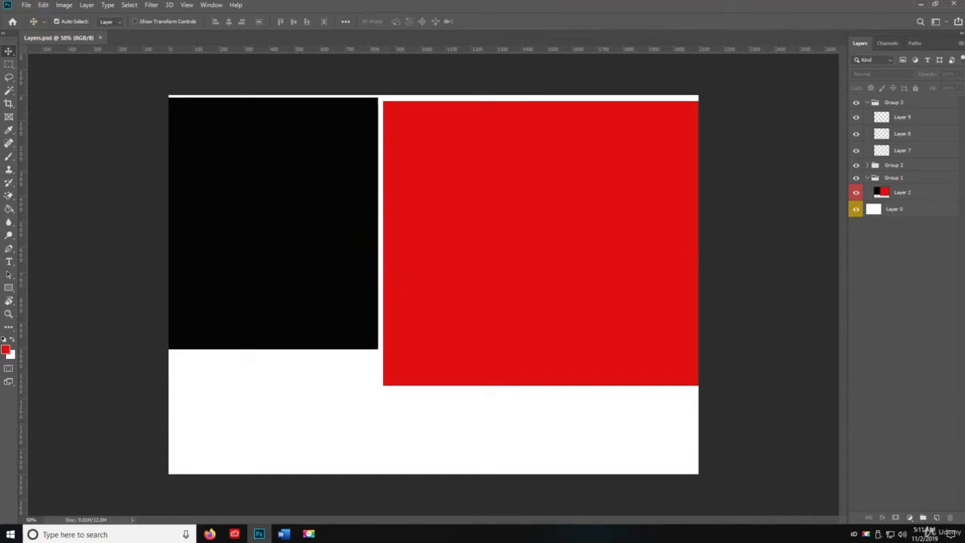
Expand Group 2, and collapse Group 3, Group 2 and Group 1 one by one.
left_click(867, 164)
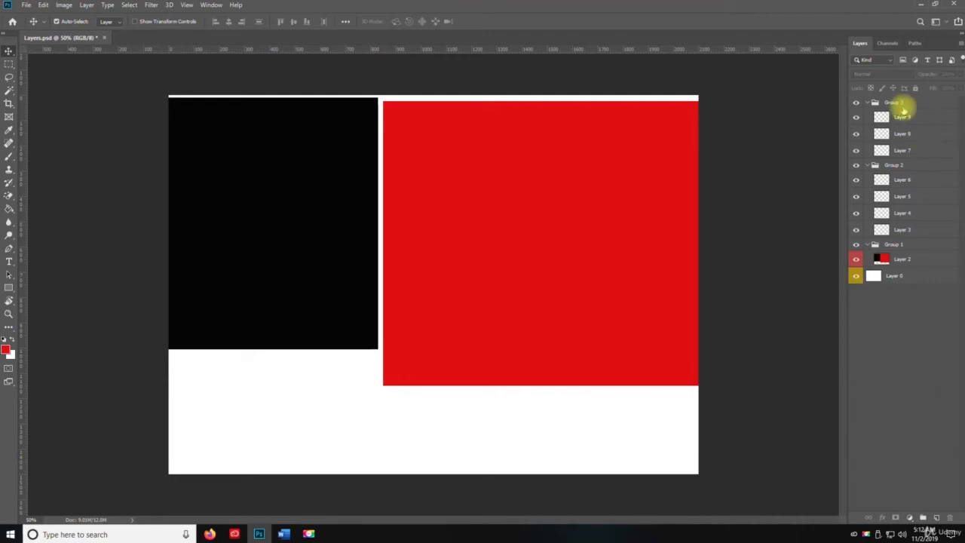
left_click(868, 103)
left_click(868, 116)
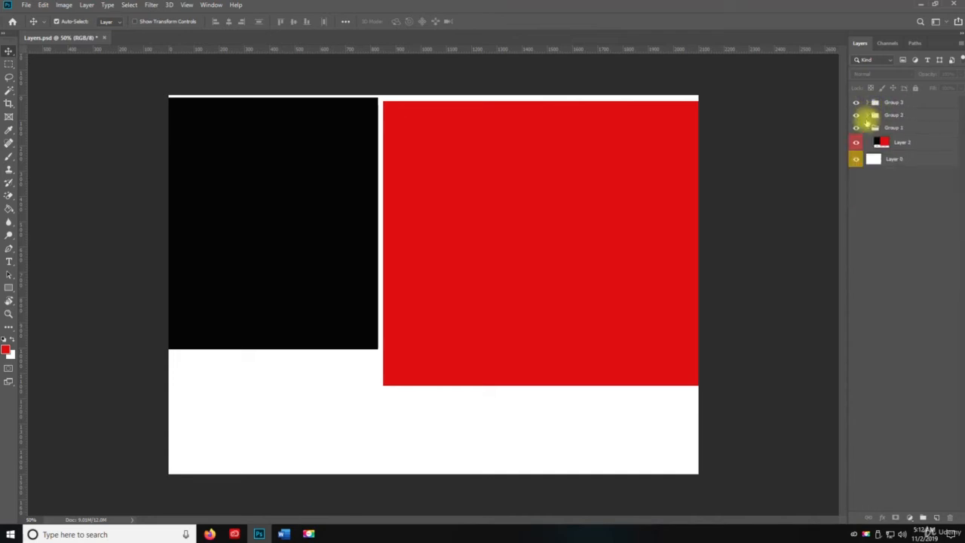
left_click(868, 128)
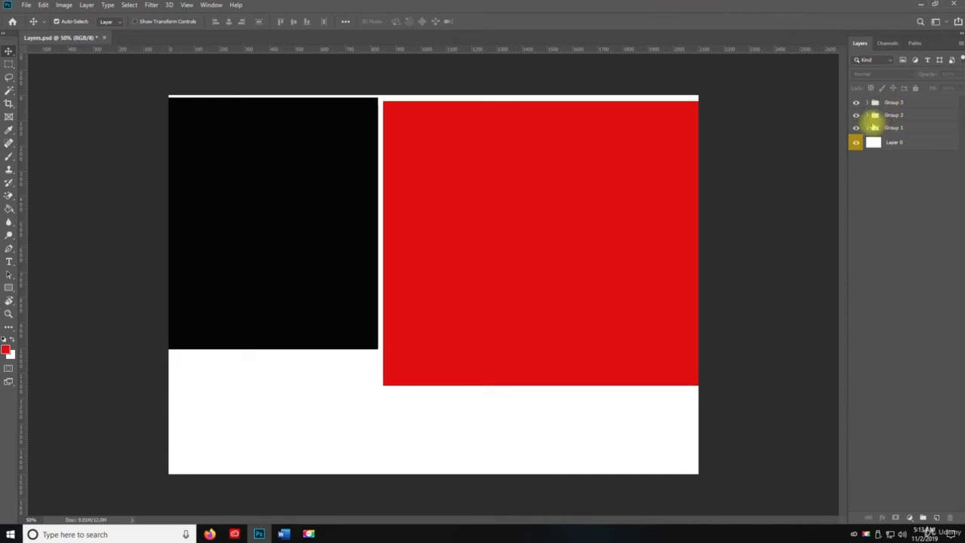
Expand Group 3, Group 2 and Group 1 again to show all their layers.
left_click(867, 103)
left_click(868, 165)
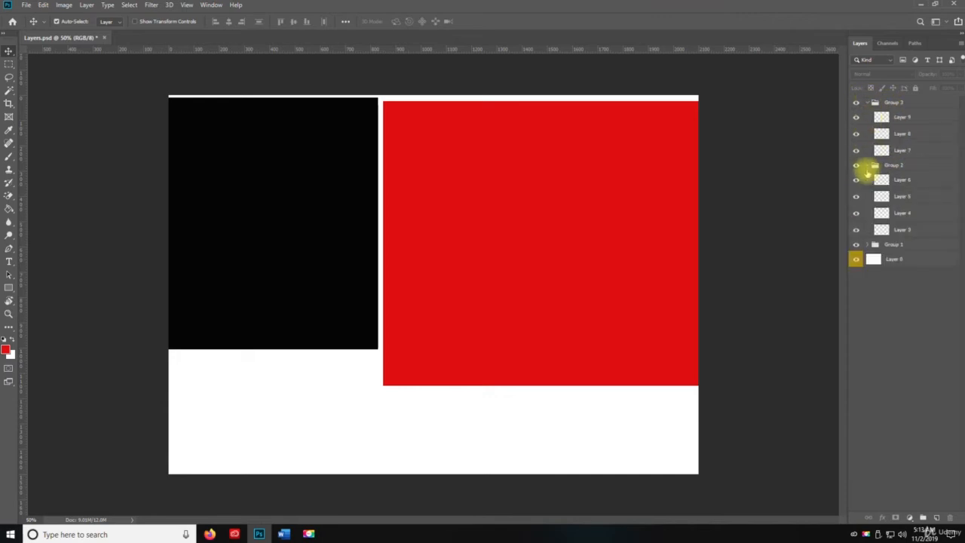
left_click(866, 248)
left_click(868, 245)
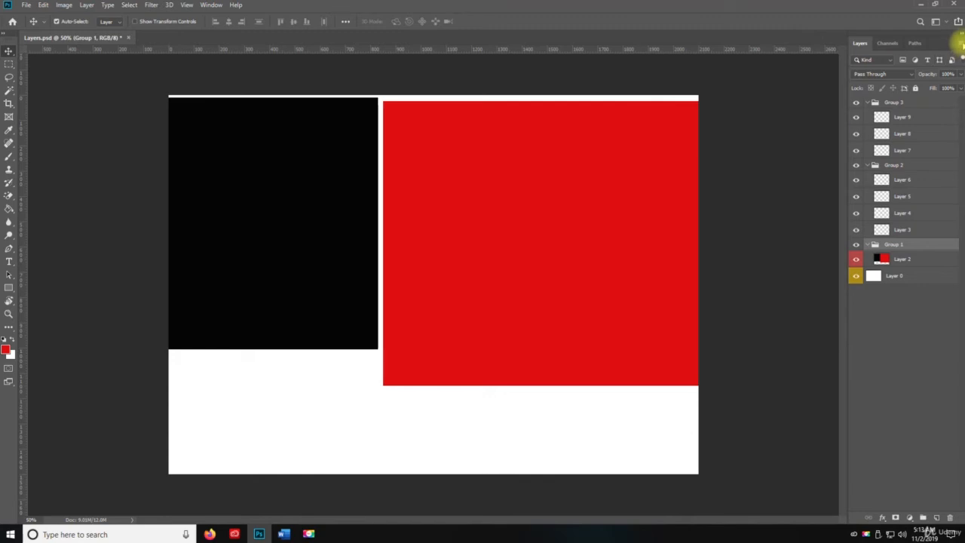
Collapse every group at once with Collapse All Groups, and save the Layers document.
left_click(962, 44)
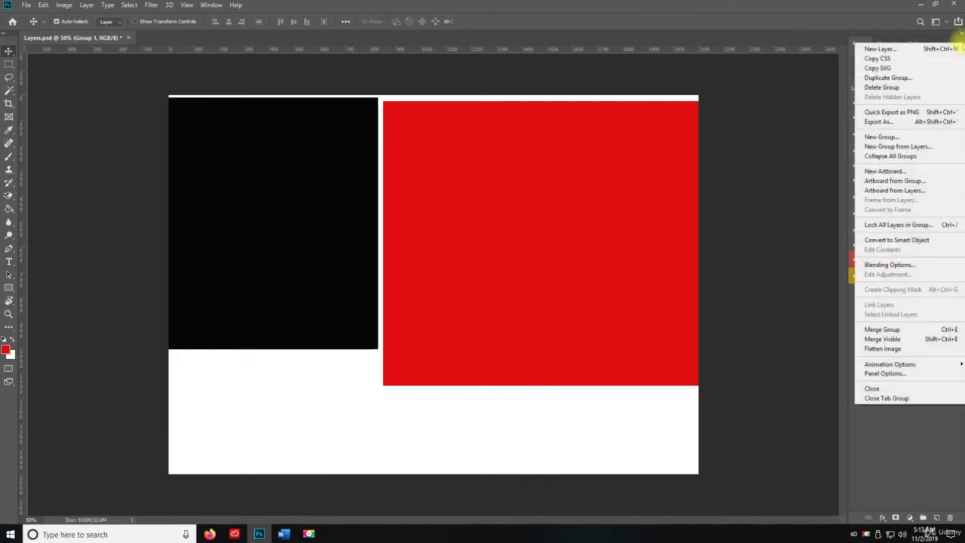
left_click(911, 157)
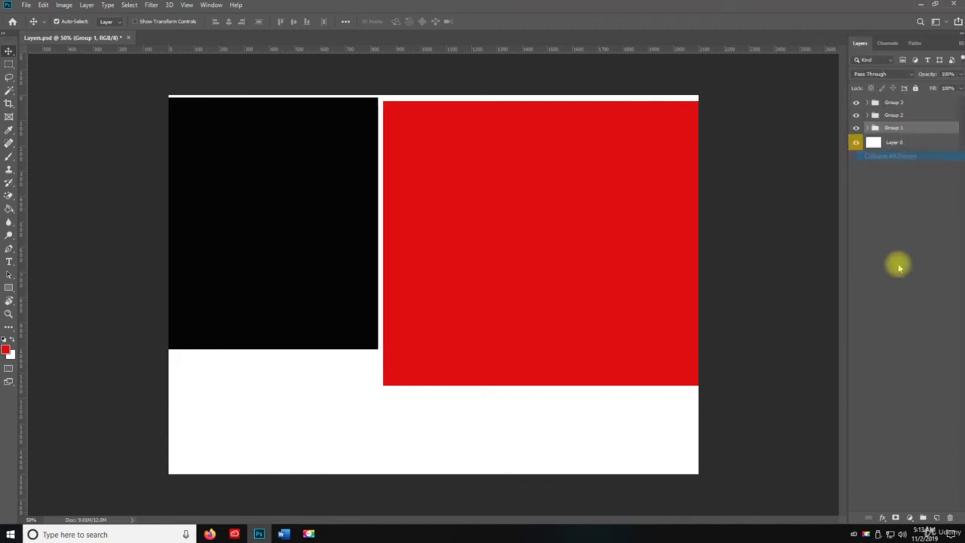
left_click(897, 309)
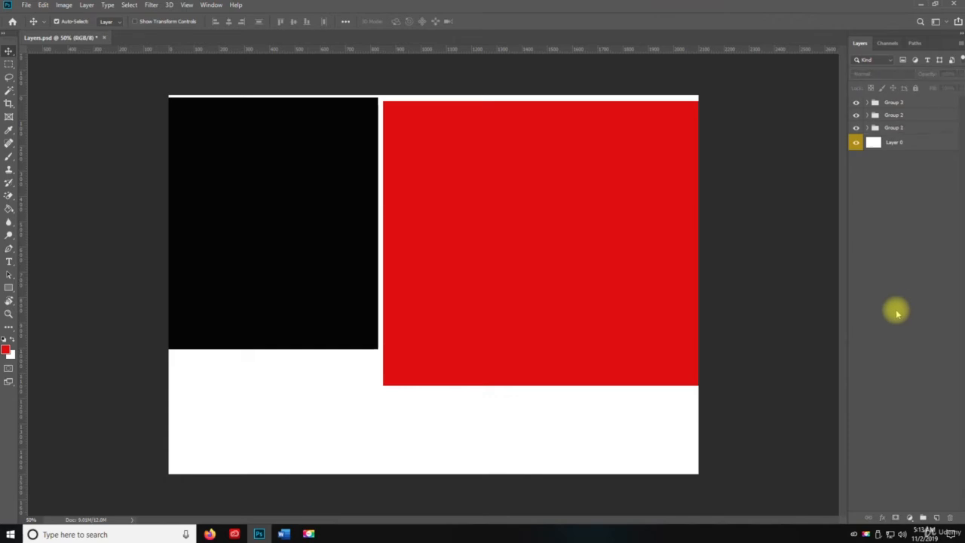
key("ctrl+s")
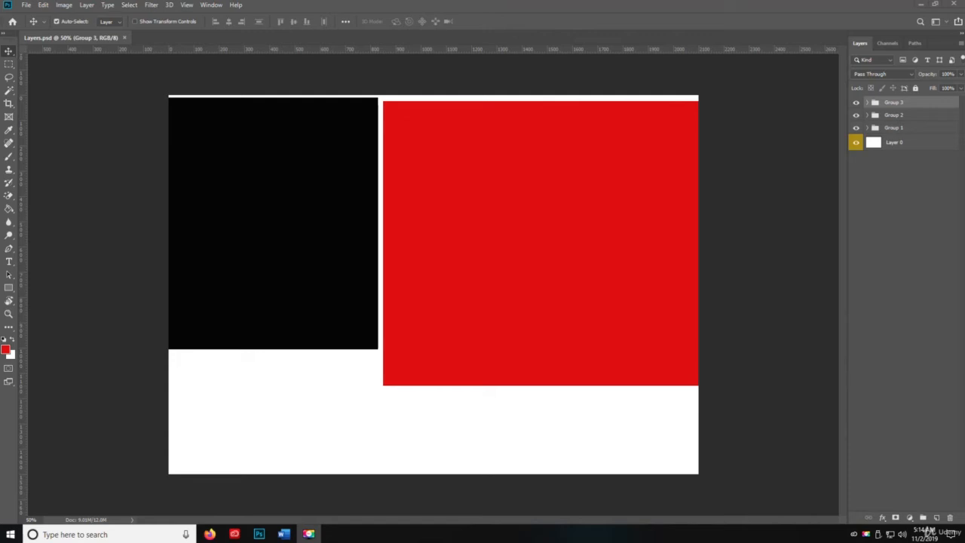
Create a new artboard around the existing groups with the Custom preset at 2100 x 1500 px, after reviewing the available presets.
key("space")
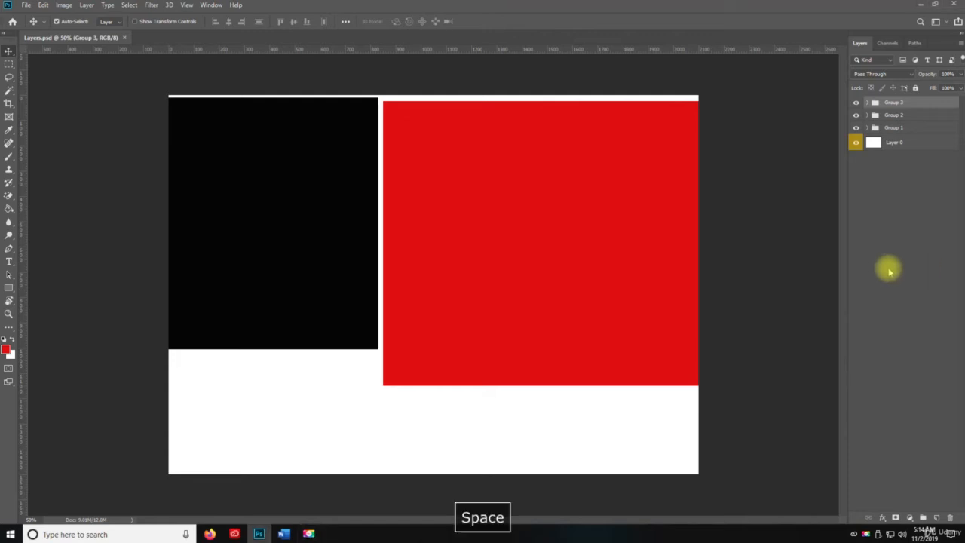
left_click(960, 45)
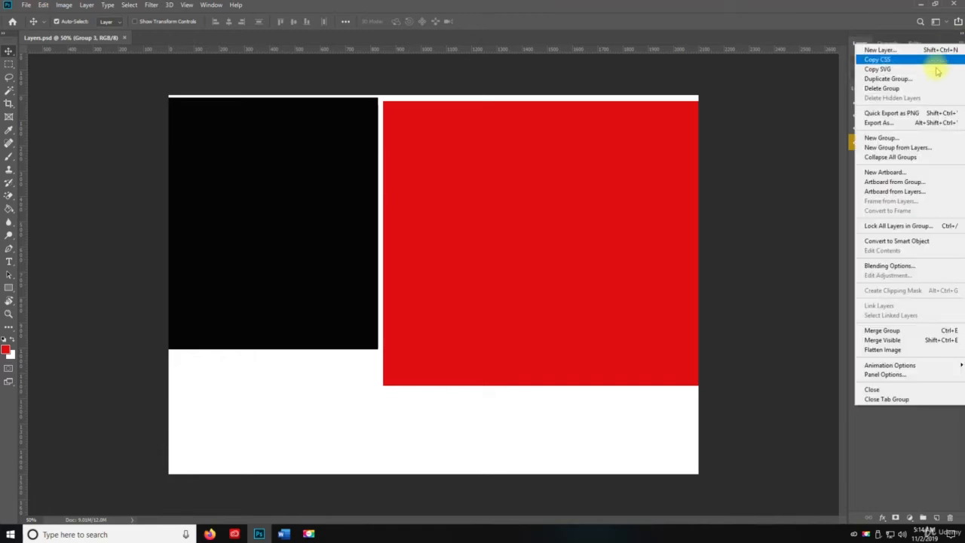
left_click(905, 173)
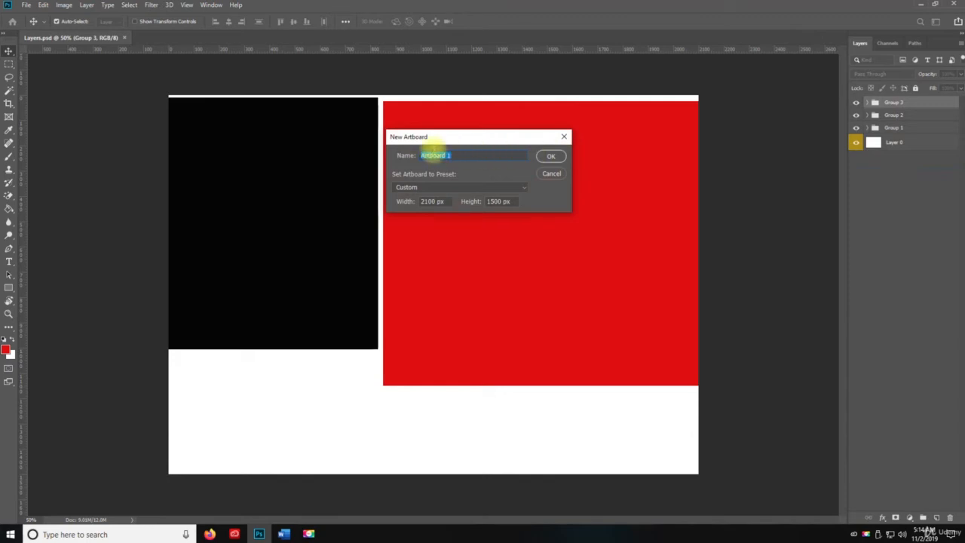
left_click(403, 187)
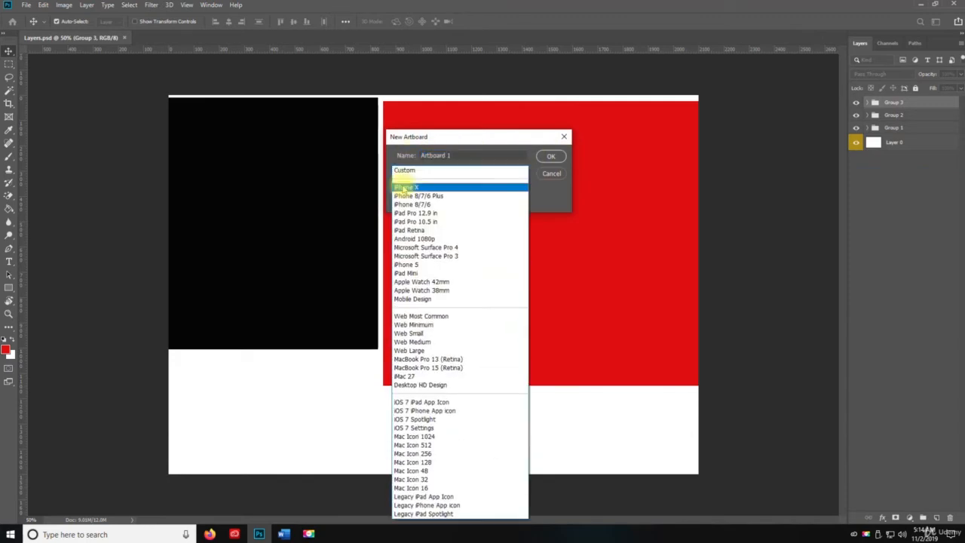
left_click(420, 173)
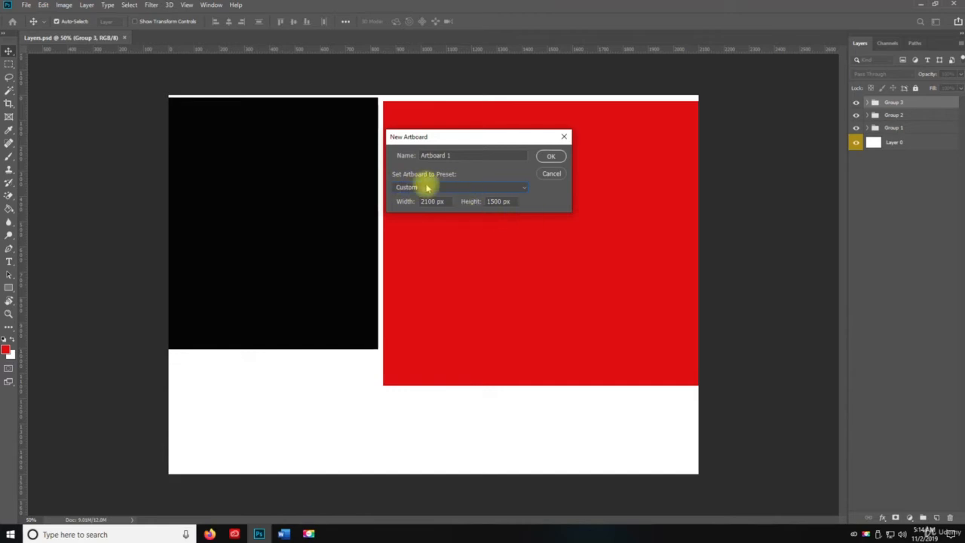
left_click(420, 189)
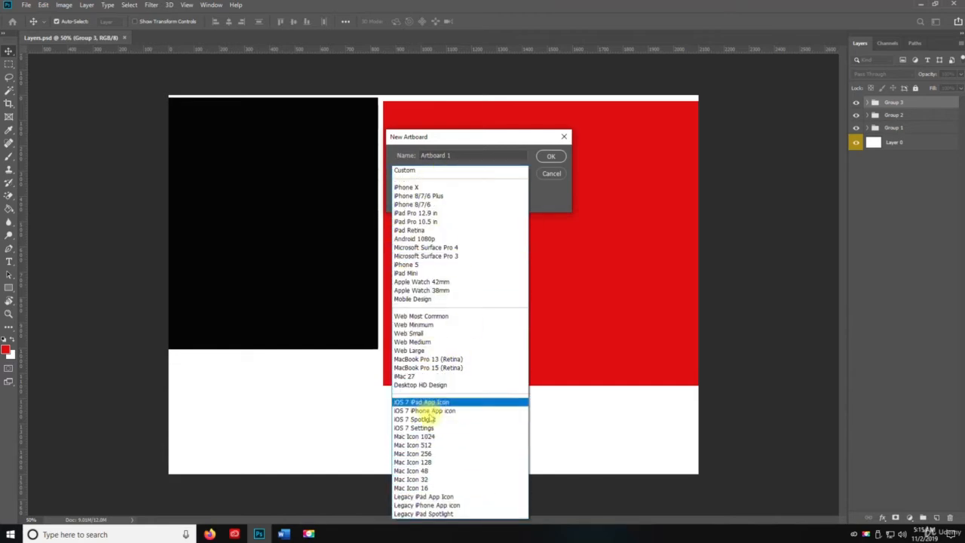
left_click(419, 172)
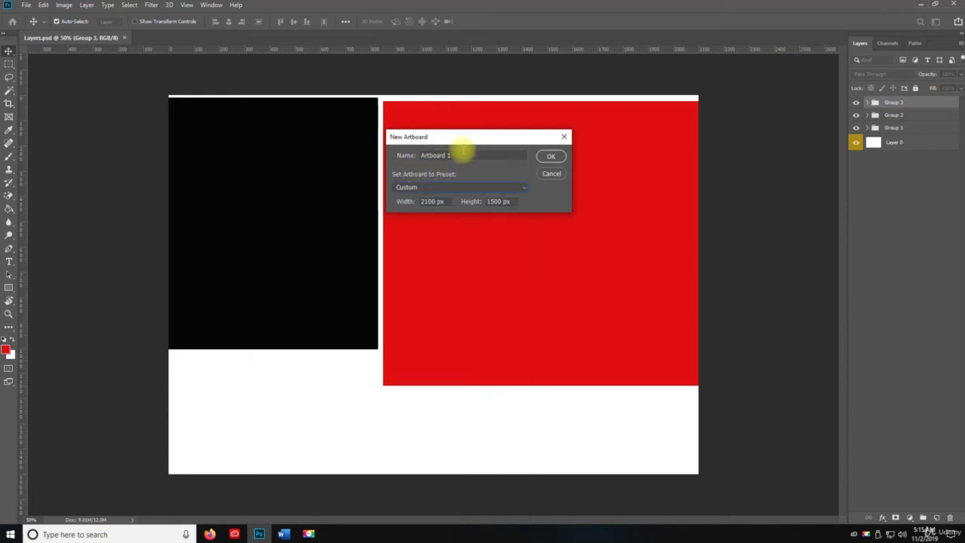
left_click(550, 157)
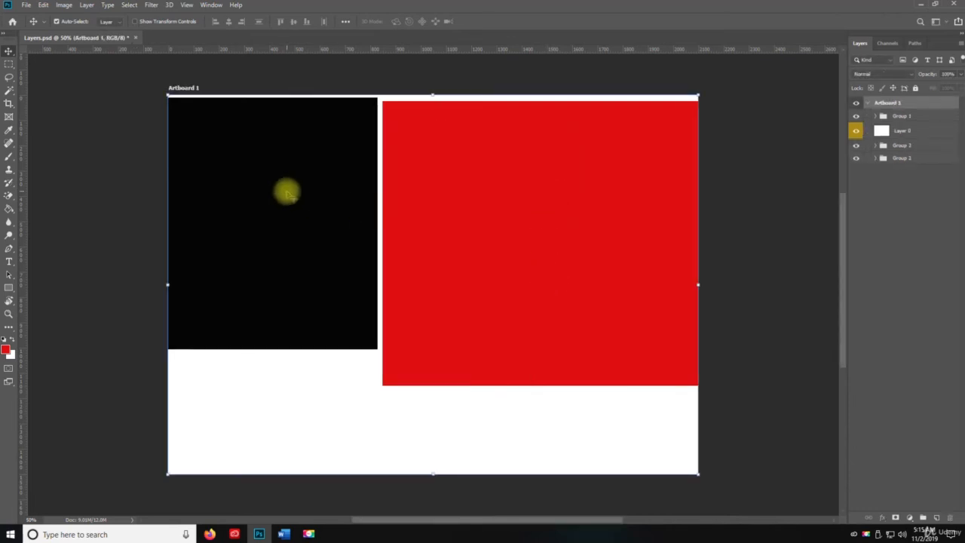
Add a second 2100 x 1500 px artboard beside the first, and save the Layers document.
left_click(961, 47)
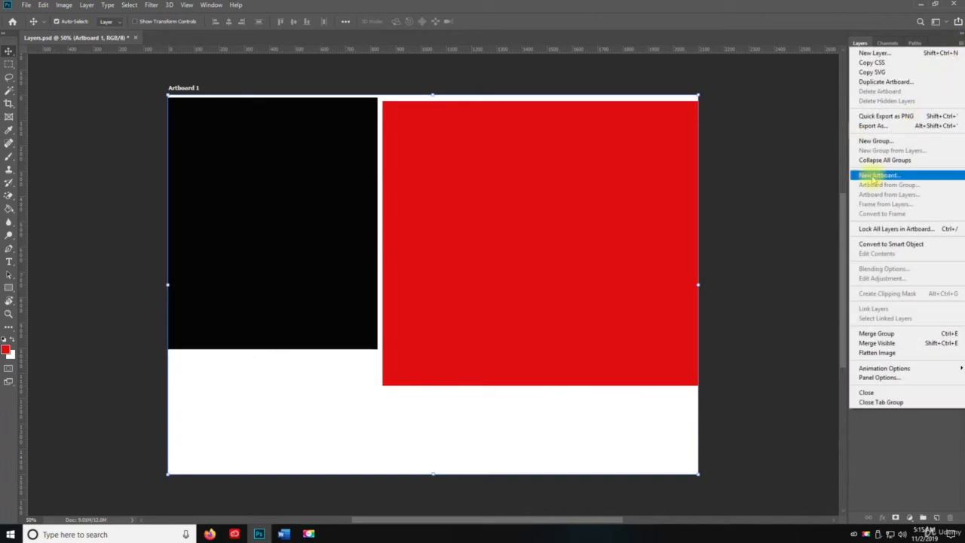
left_click(931, 178)
left_click(546, 156)
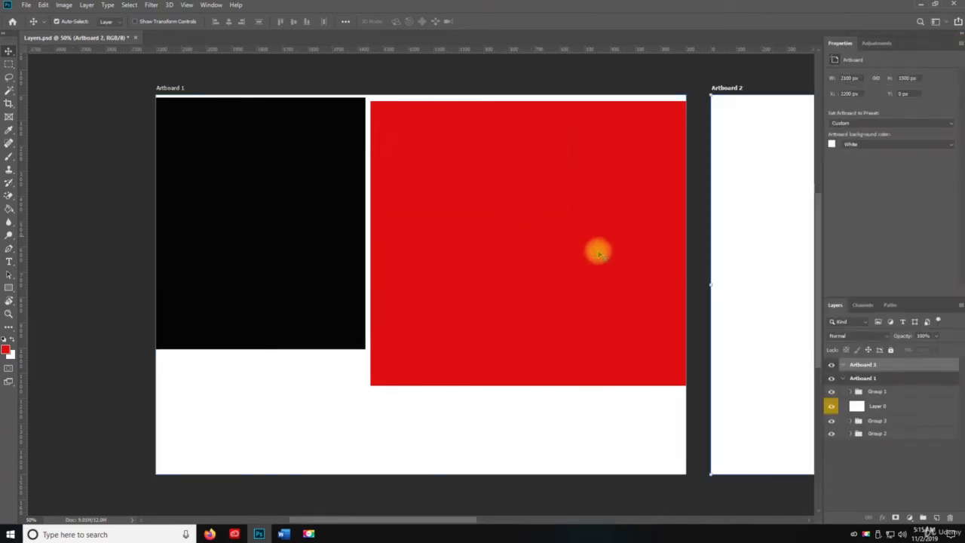
key("z")
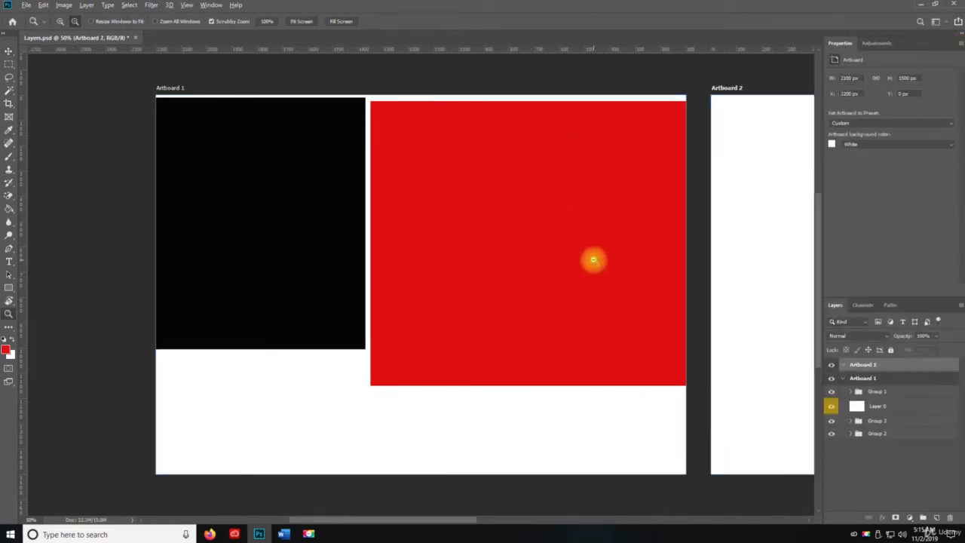
left_click(594, 259, "alt")
left_click(644, 290, "alt")
key("space")
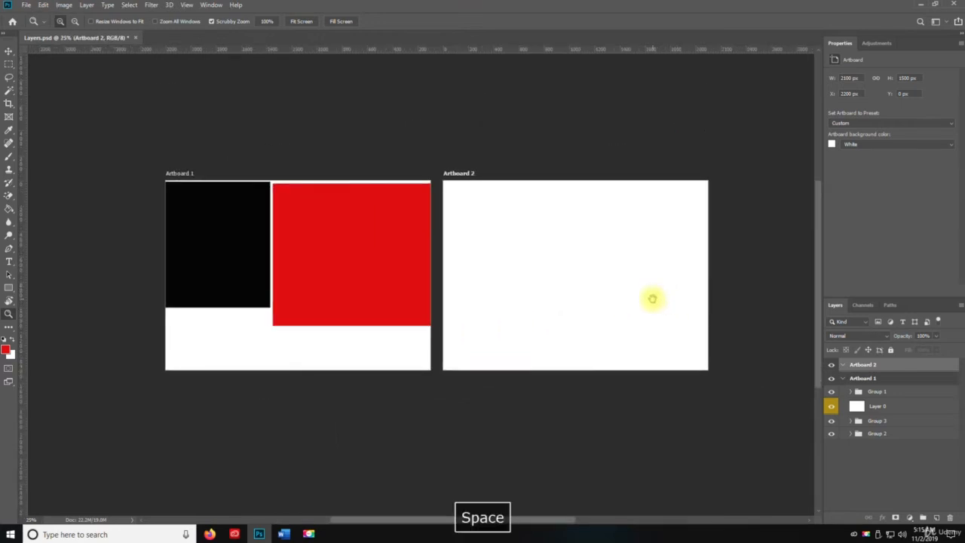
key("v")
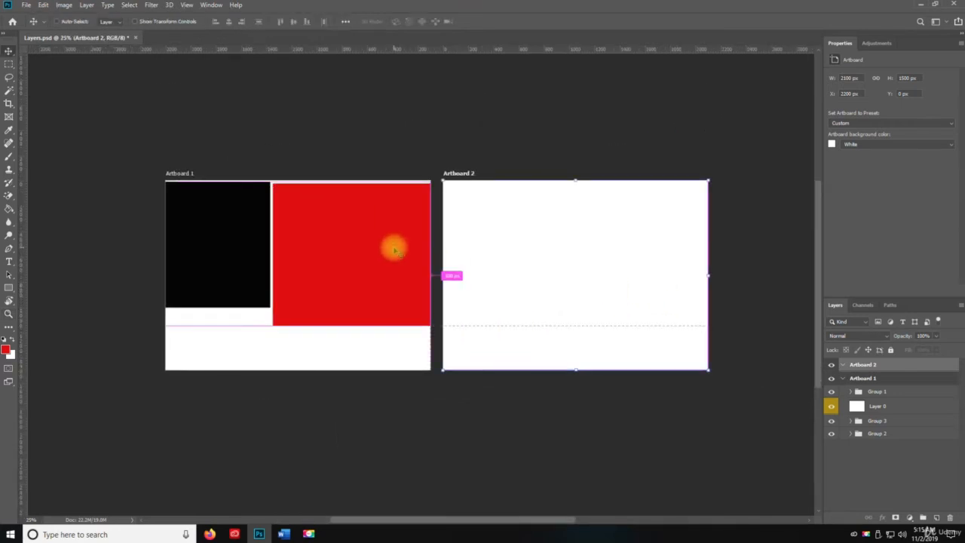
key("ctrl+s")
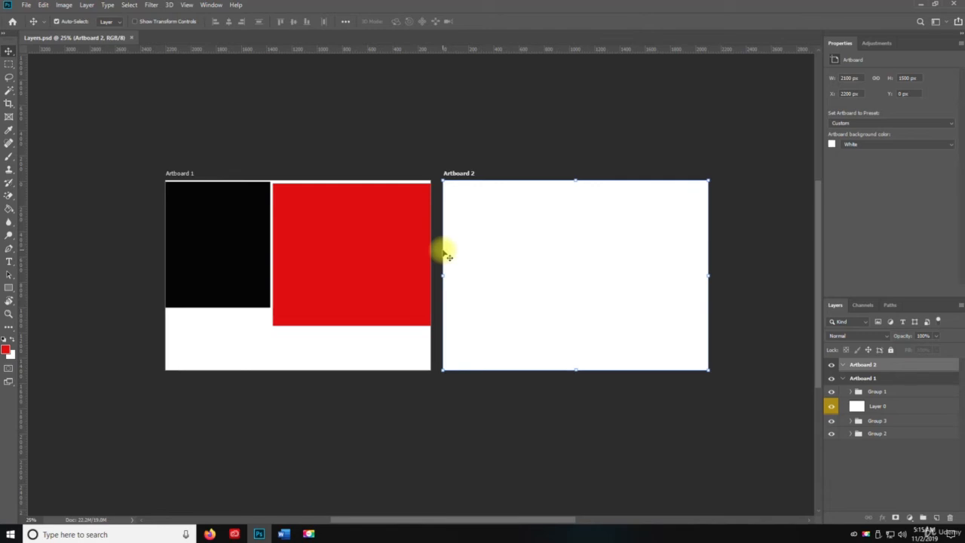
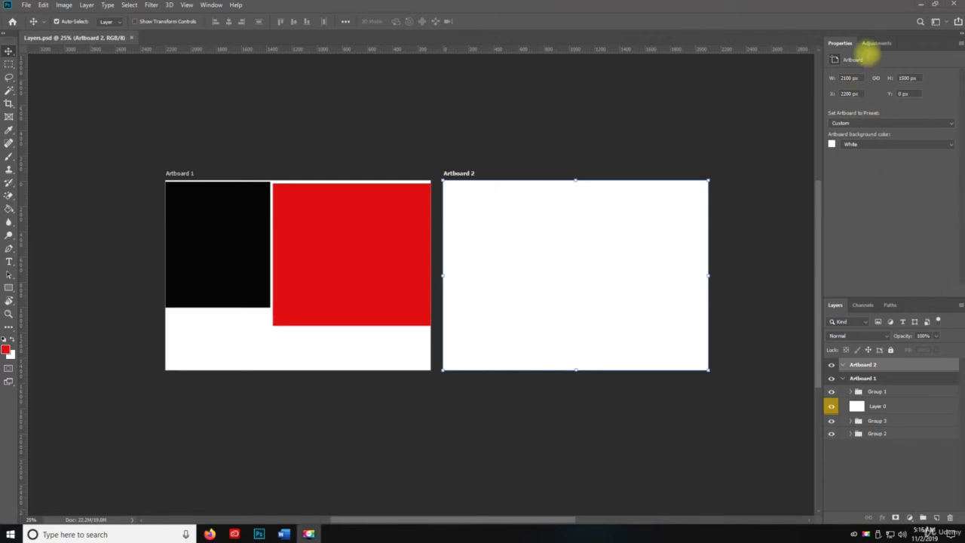
Close the Properties and Adjustments tab group.
left_click(959, 43)
key("space")
left_click(897, 75)
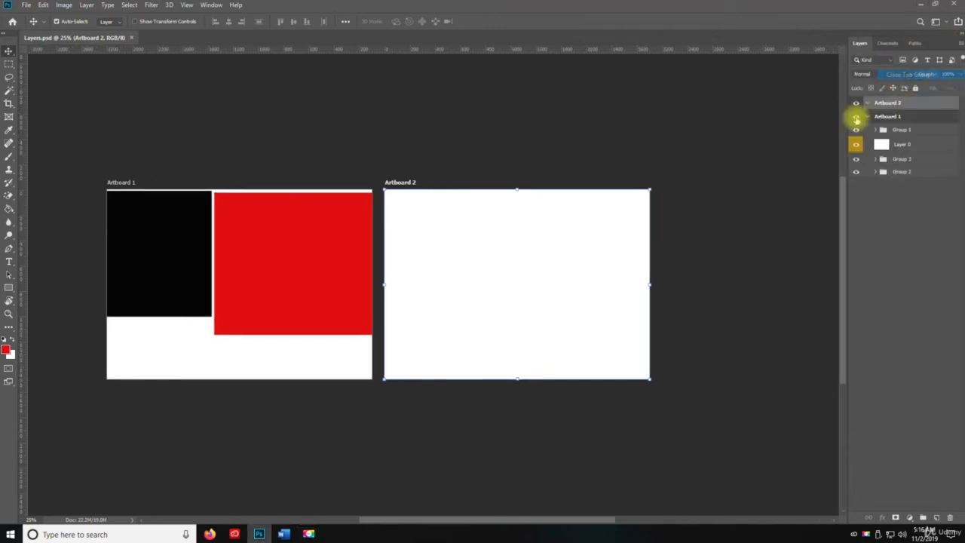
Try Artboard from Layers on Group 1, expand the new artboard to inspect its layer, and undo the conversion.
left_click(899, 131)
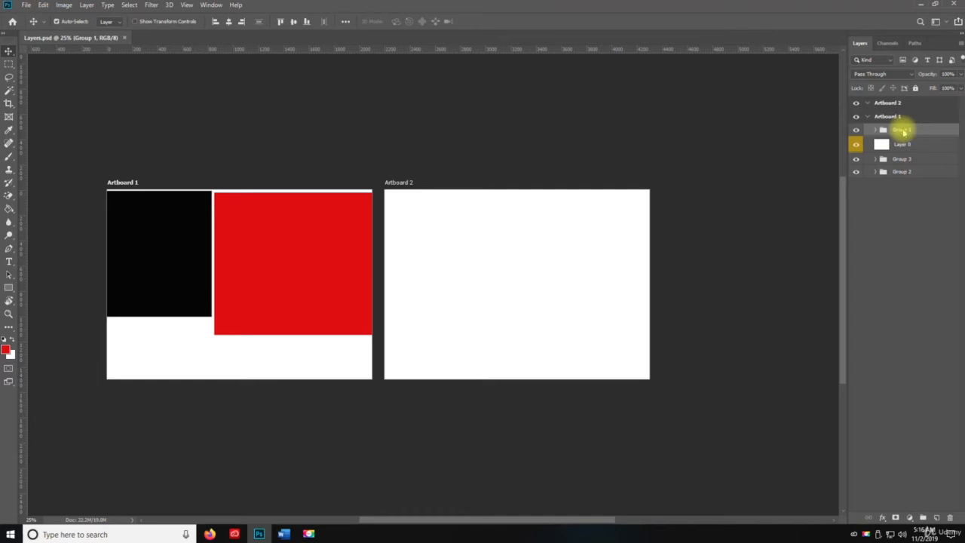
right_click(902, 131)
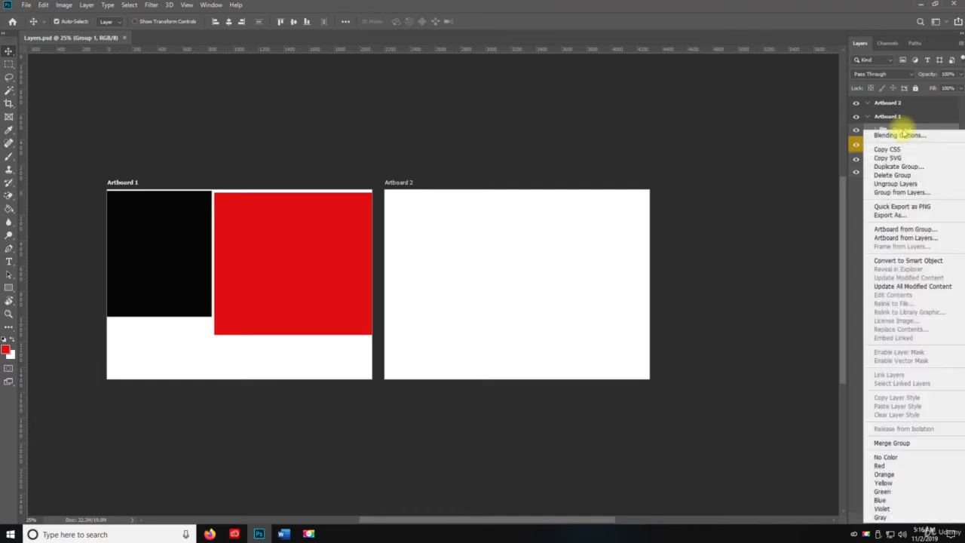
left_click(918, 238)
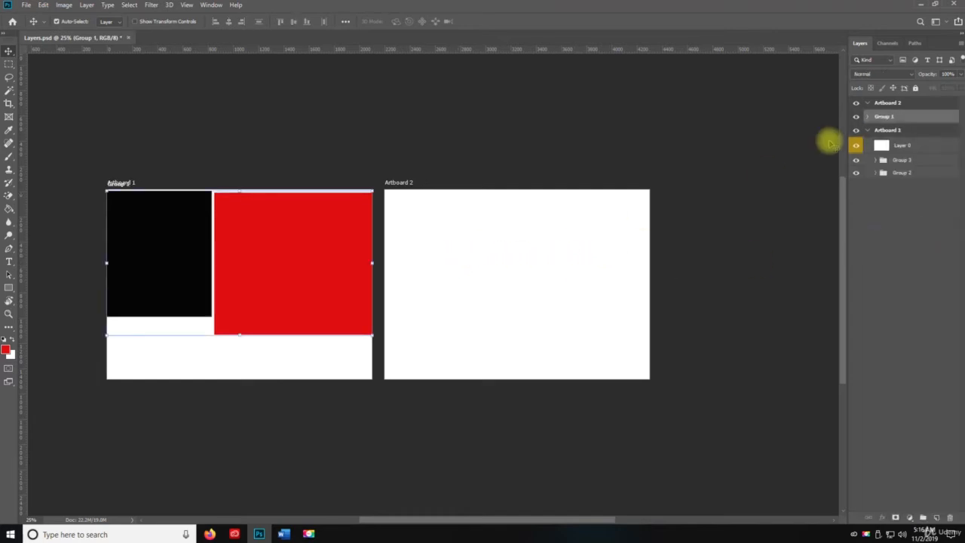
left_click(868, 117)
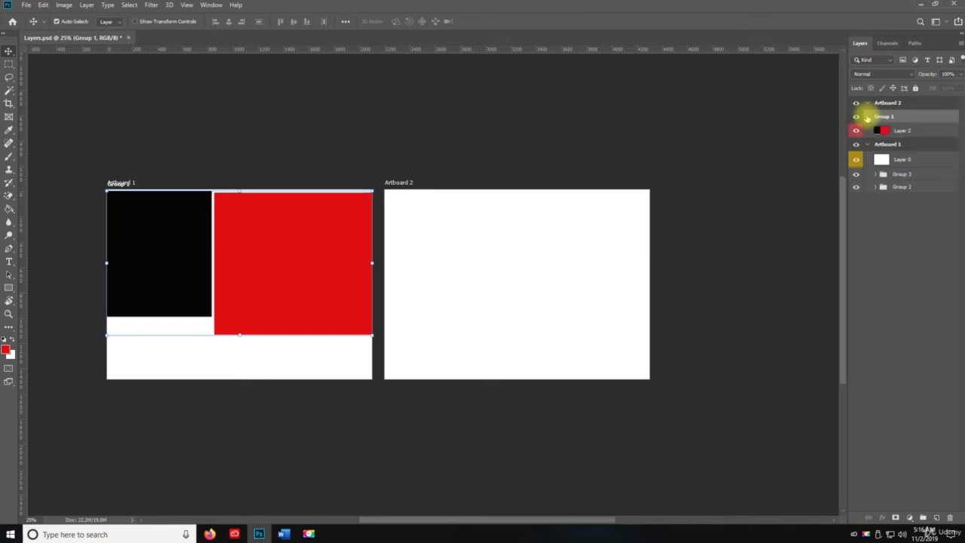
left_click(871, 131)
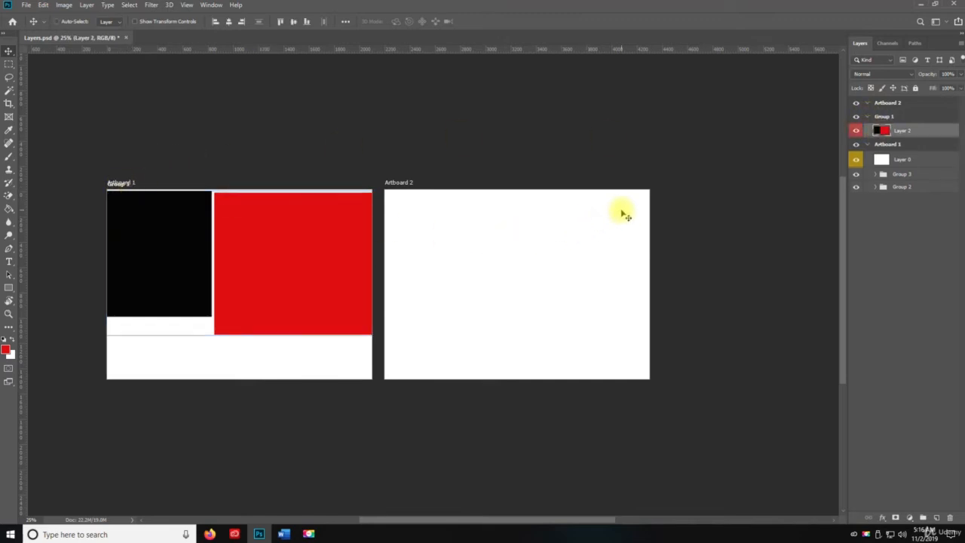
key("ctrl+z")
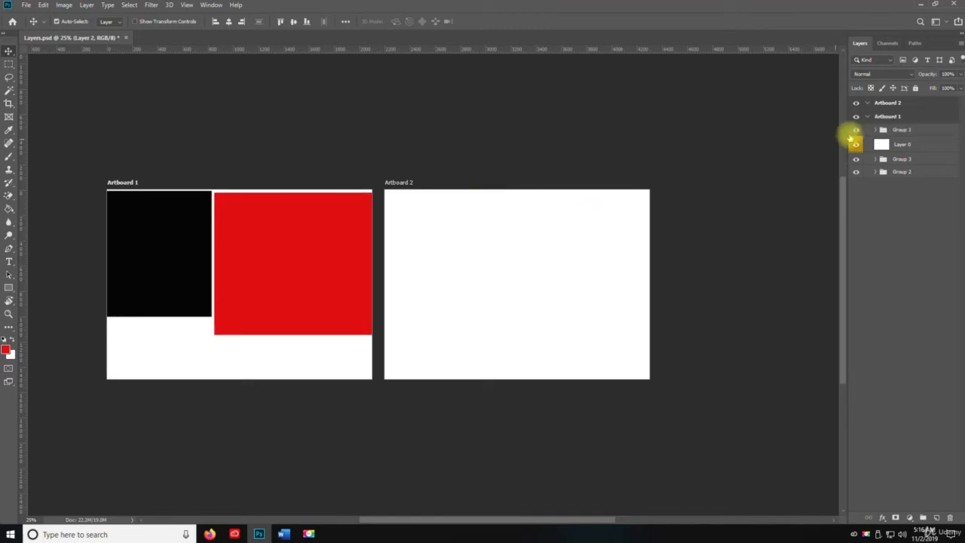
Select Artboard 1 and Artboard 2 together, review their layer commands, and try to delete both artboards.
left_click(879, 116)
left_click(887, 102, "shift")
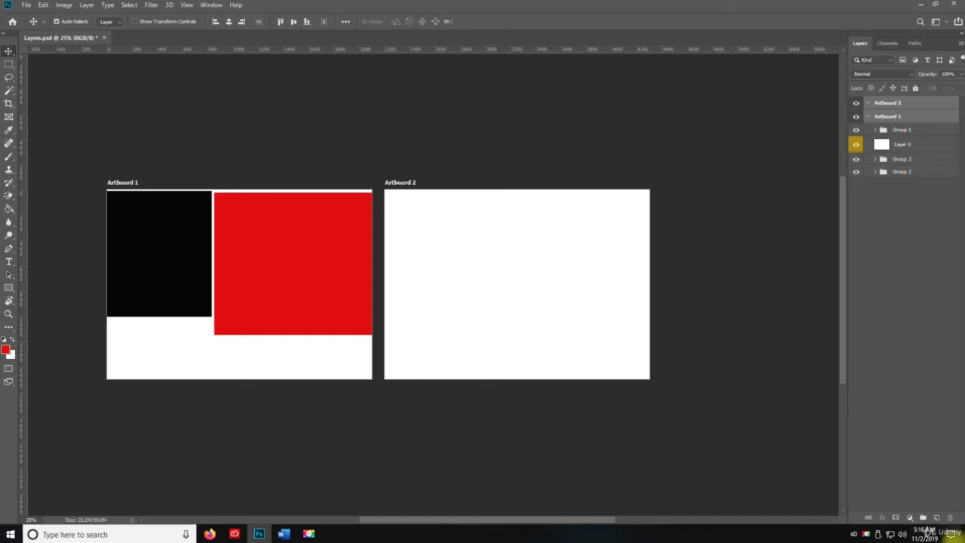
right_click(903, 103)
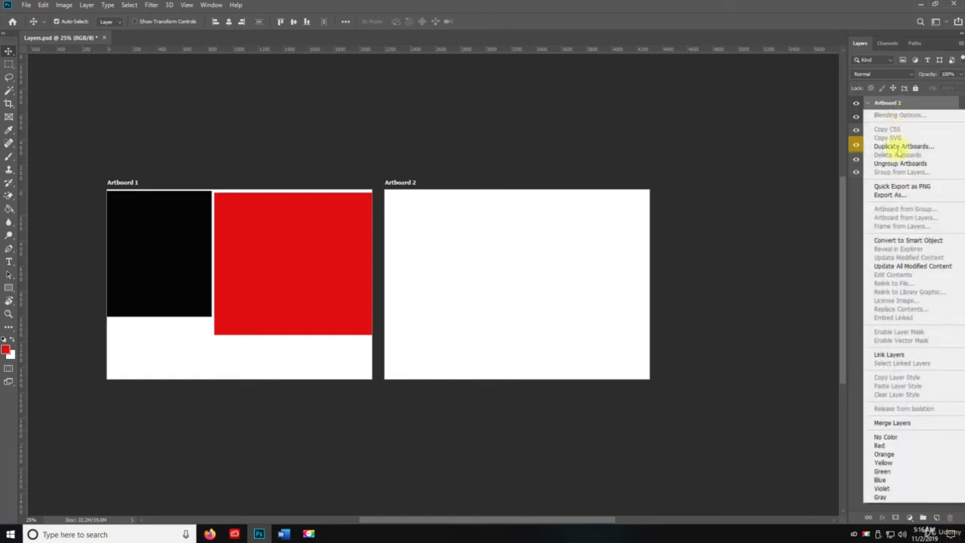
left_click(780, 159)
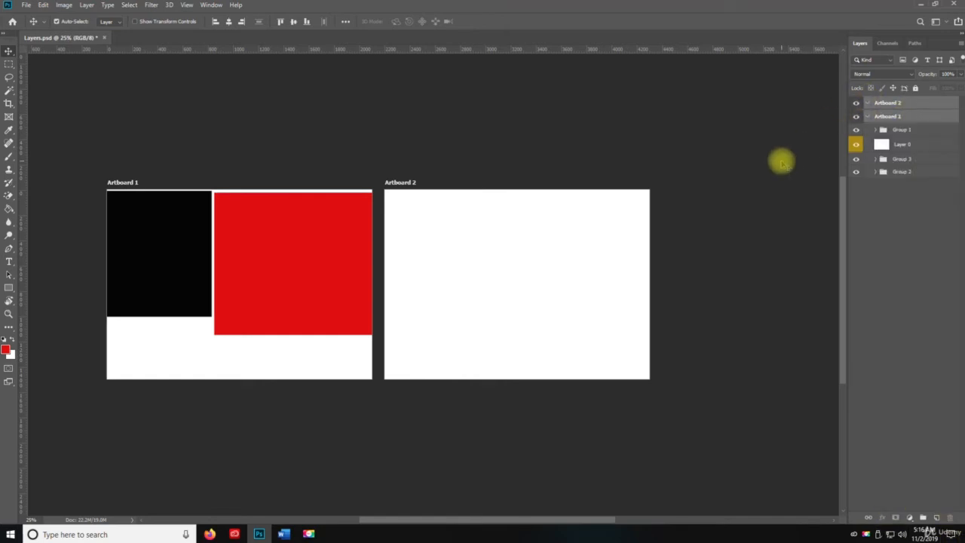
key("Delete")
Hide Artboard 2 and Artboard 1, and turn the visibility of both artboards back on.
left_click_drag(857, 105, 857, 121)
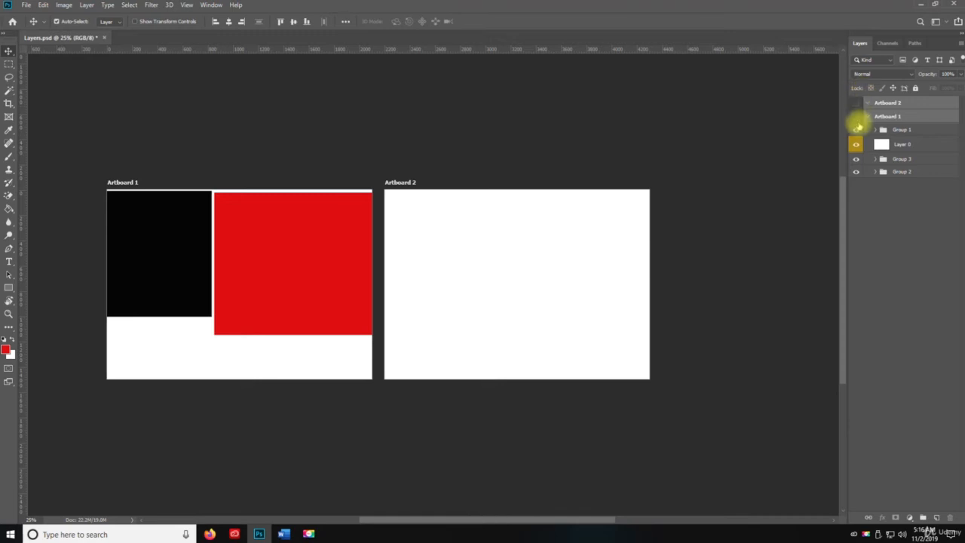
left_click(857, 116)
left_click(856, 103)
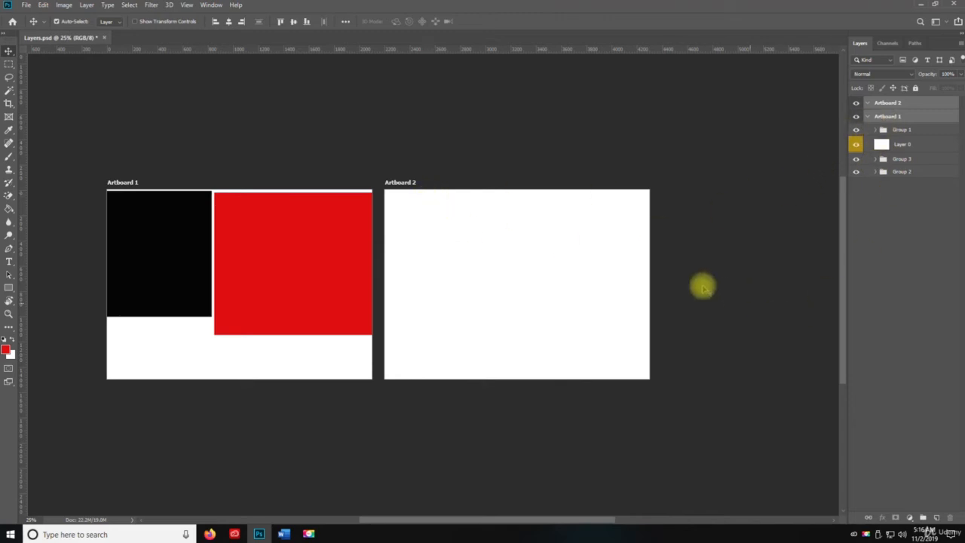
Convert Group 1 inside Artboard 1 into its own artboard.
left_click(590, 265)
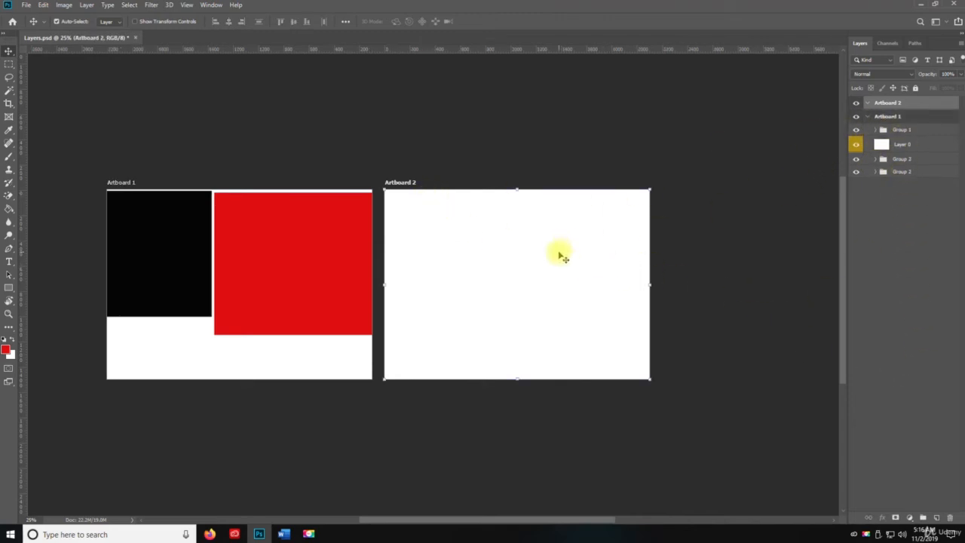
left_click(899, 132)
right_click(901, 132)
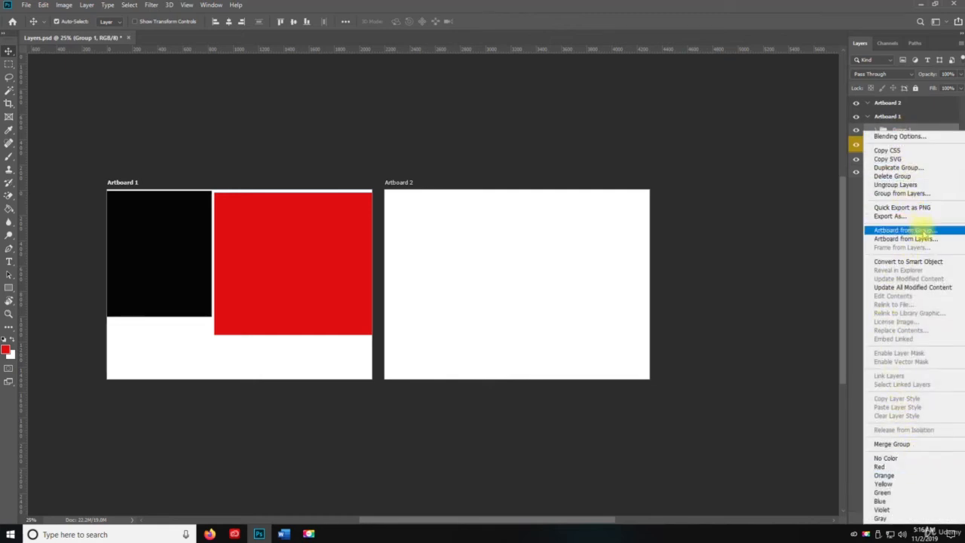
left_click(280, 218)
Move the black-and-red Layer 2 artwork onto Artboard 2, and toggle that layer's visibility off and on.
left_click_drag(138, 212, 409, 214)
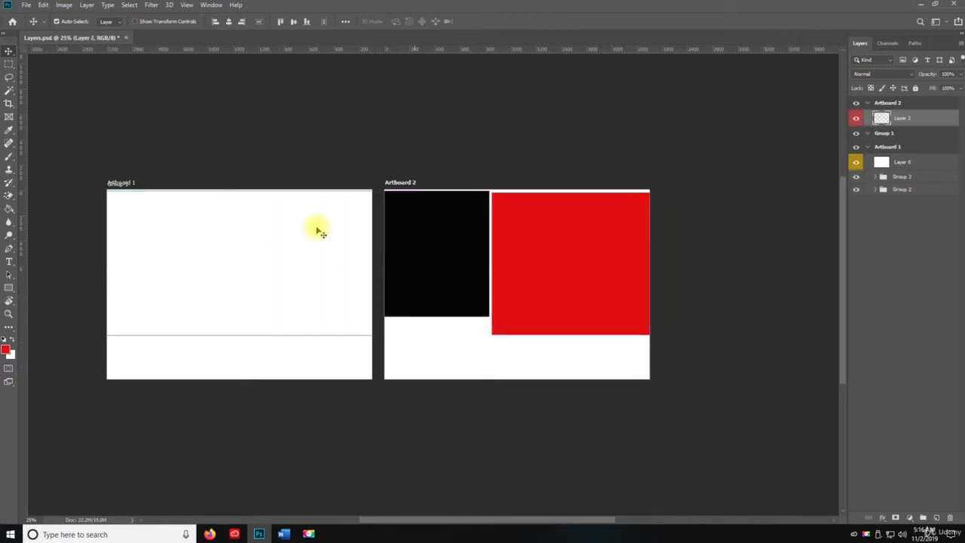
left_click_drag(218, 229, 216, 289)
left_click_drag(162, 209, 142, 214)
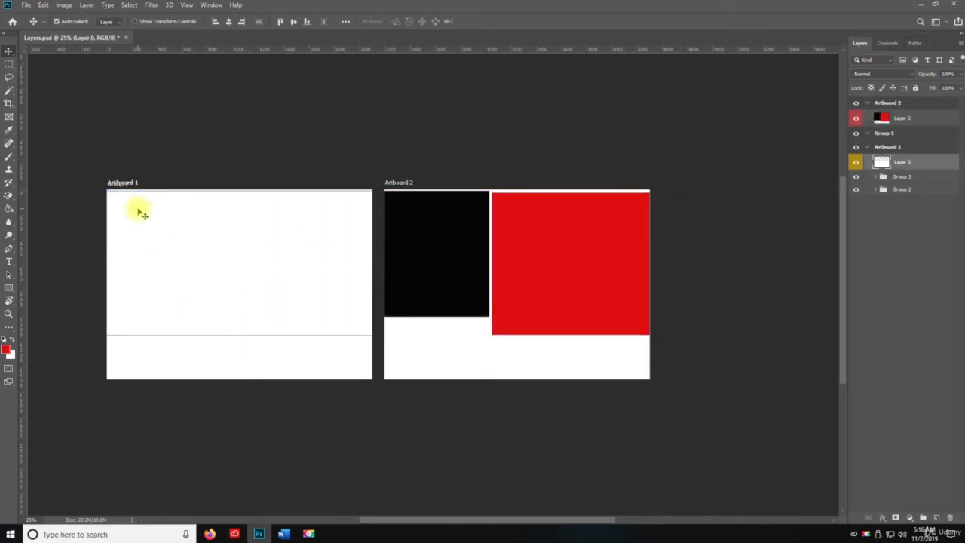
left_click(923, 118)
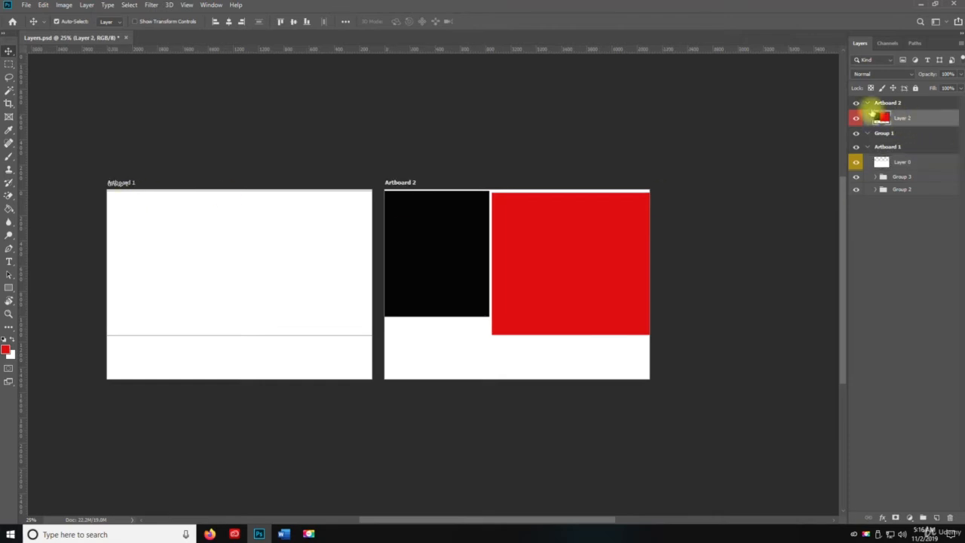
left_click(856, 118)
left_click(855, 118)
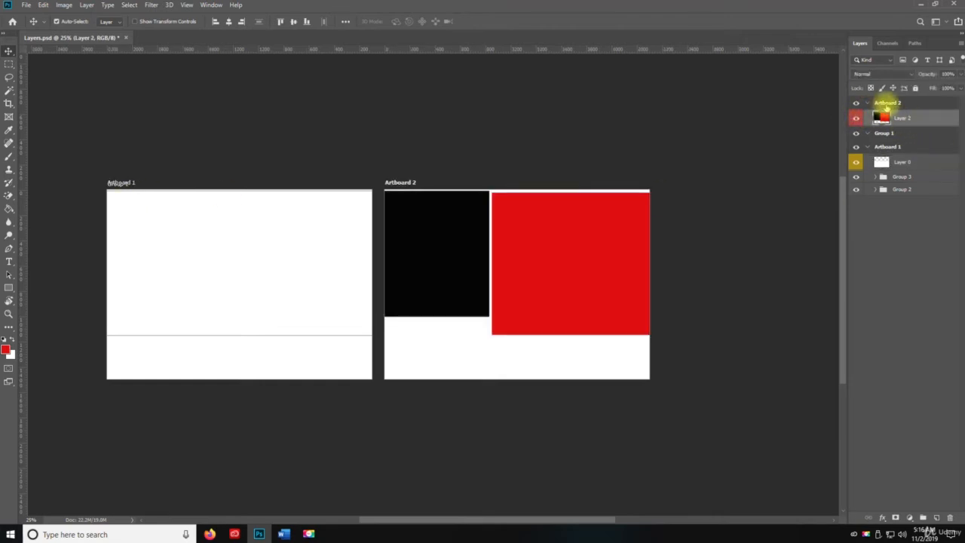
Use the Artboard tool to place the Group 1 artboard directly below Artboard 1, and return to the Move tool with nothing selected.
left_click(879, 134)
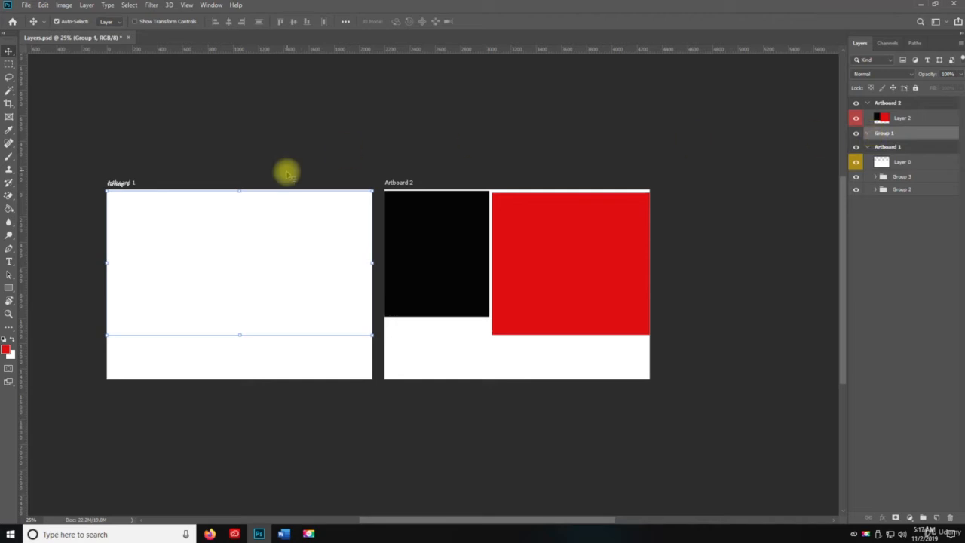
left_click_drag(236, 208, 230, 256)
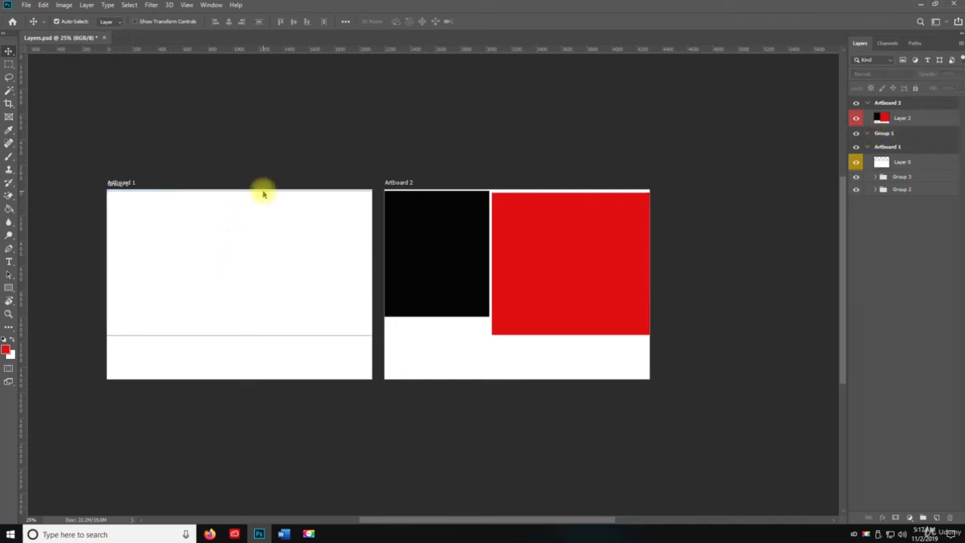
key("shift+v")
left_click_drag(263, 194, 260, 398)
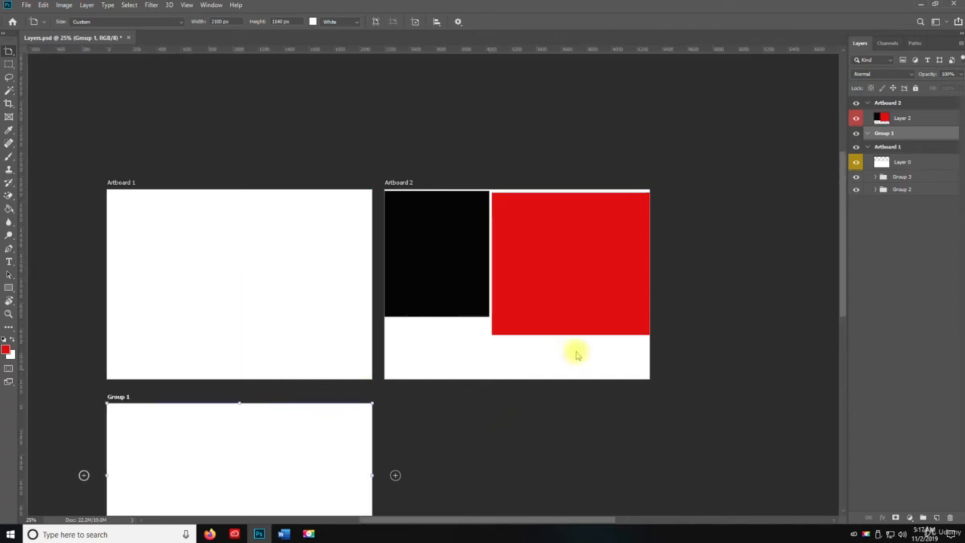
scroll(604, 340, "down", 3)
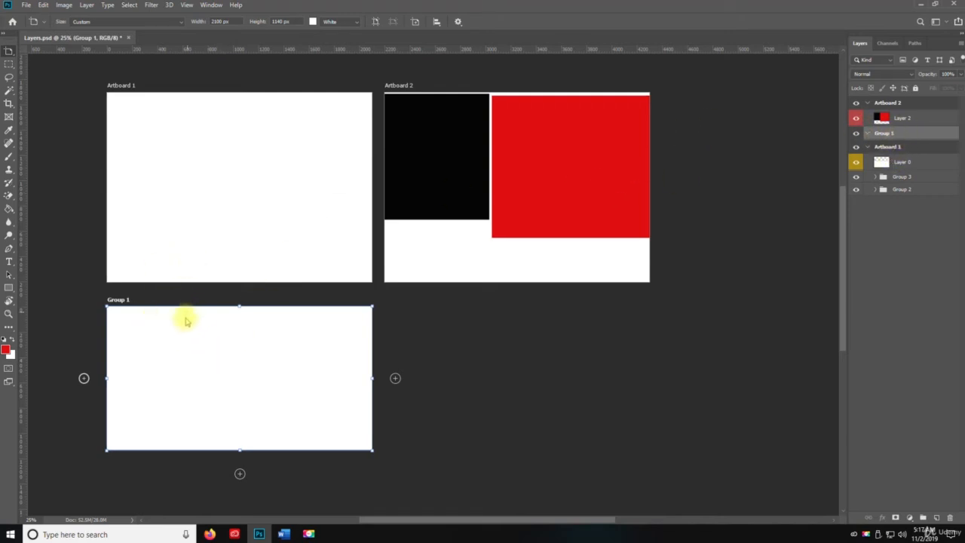
right_click(10, 54)
left_click(35, 52)
left_click(534, 396)
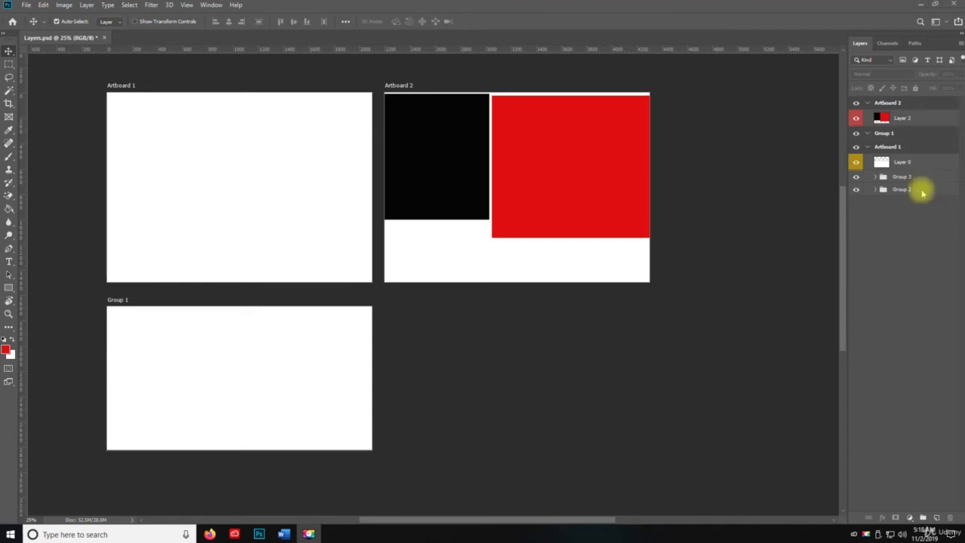
Expand Group 3 and move Layer 9 and Layer 8 out of it to the bottom of the layer stack, outside all artboards.
key("space")
left_click(901, 178)
left_click(874, 176)
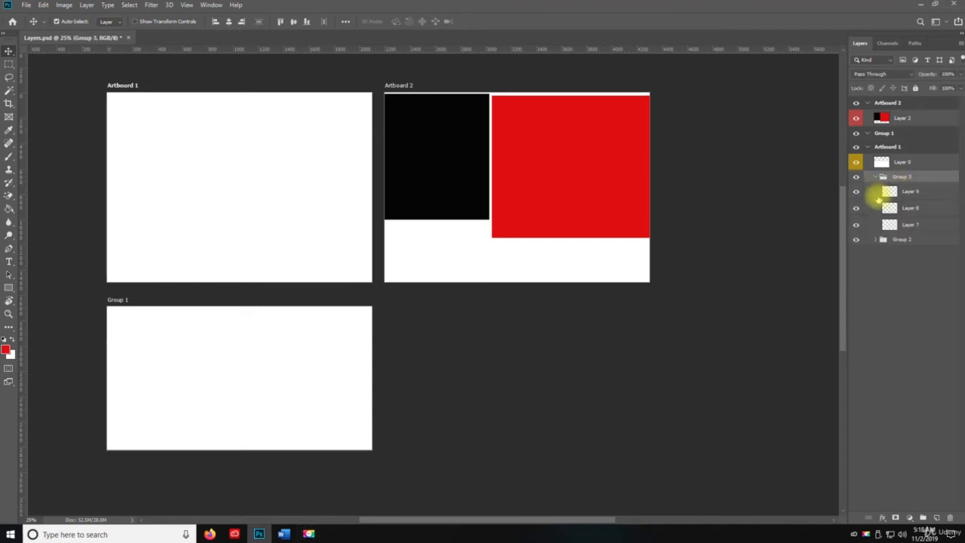
left_click(907, 193)
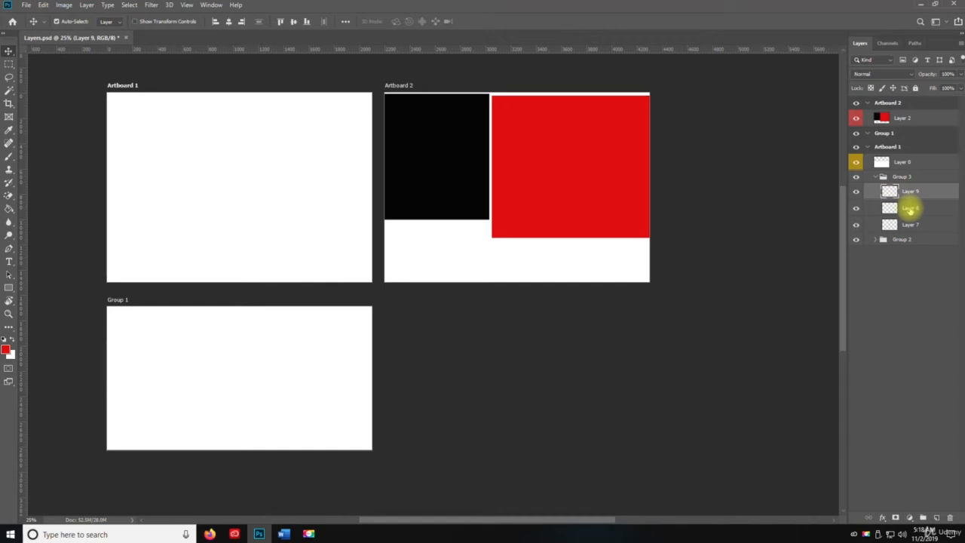
left_click(910, 211, "shift")
left_click_drag(913, 199, 913, 276)
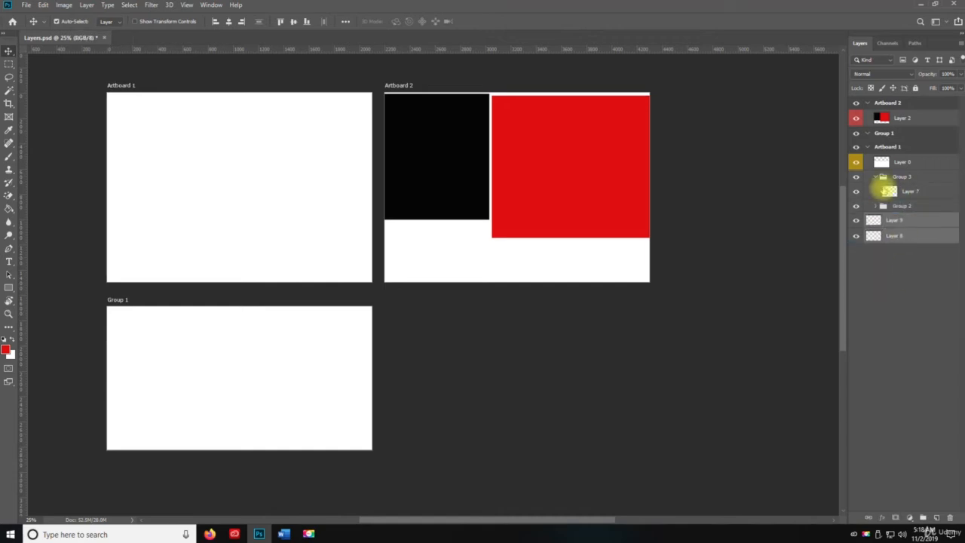
Fill Layer 9 with the red foreground colour over Artboard 2 using the Paint Bucket.
left_click(884, 220)
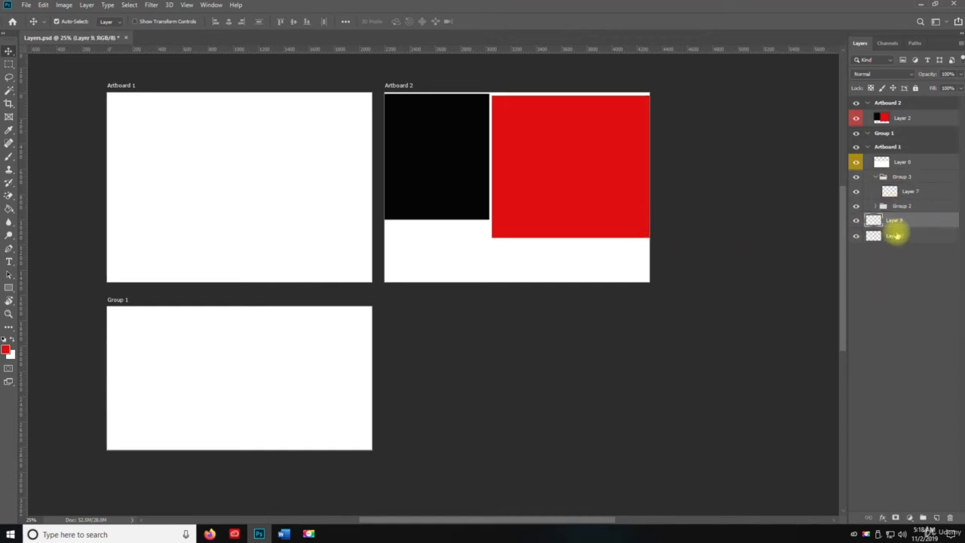
key("g")
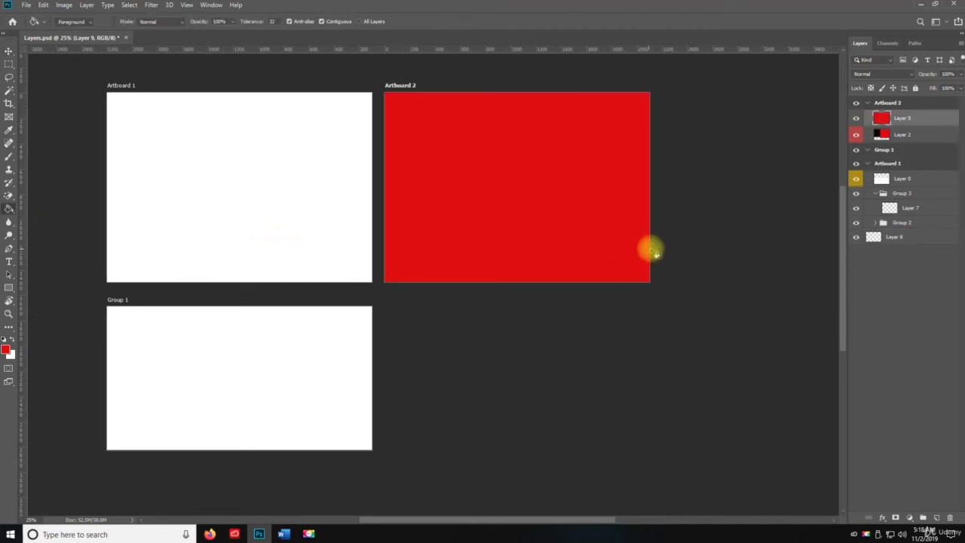
key("v")
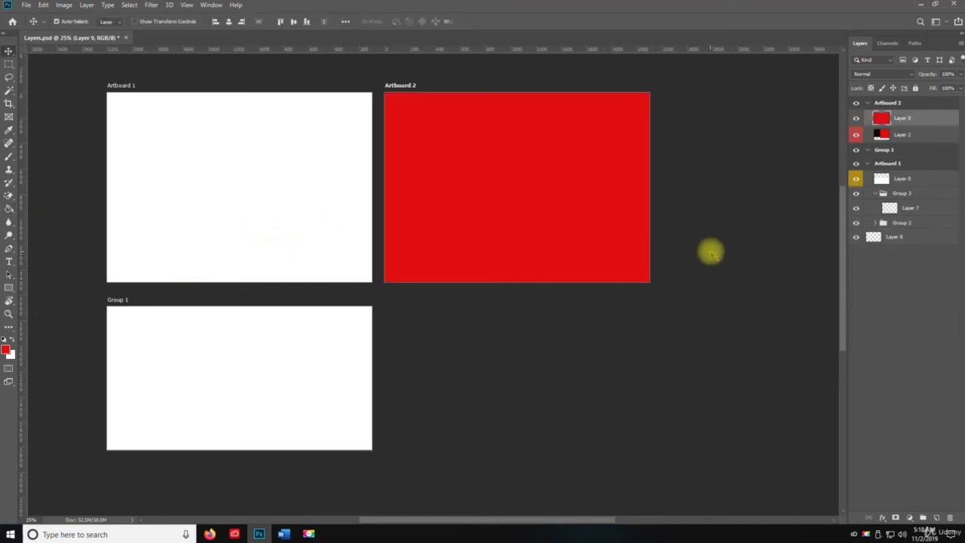
Make Layer 8 active and marquee-select a rectangle in the upper-left area of Artboard 2.
left_click(904, 239)
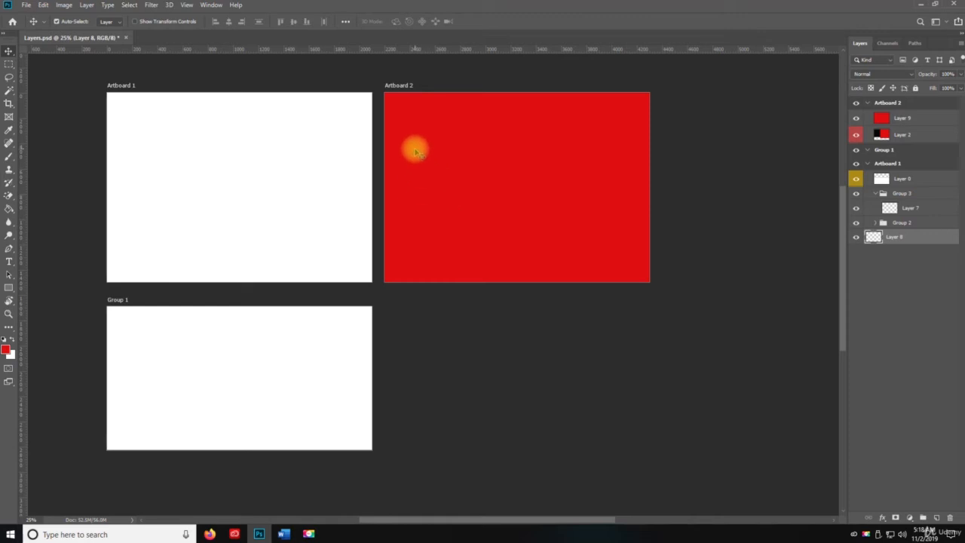
key("m")
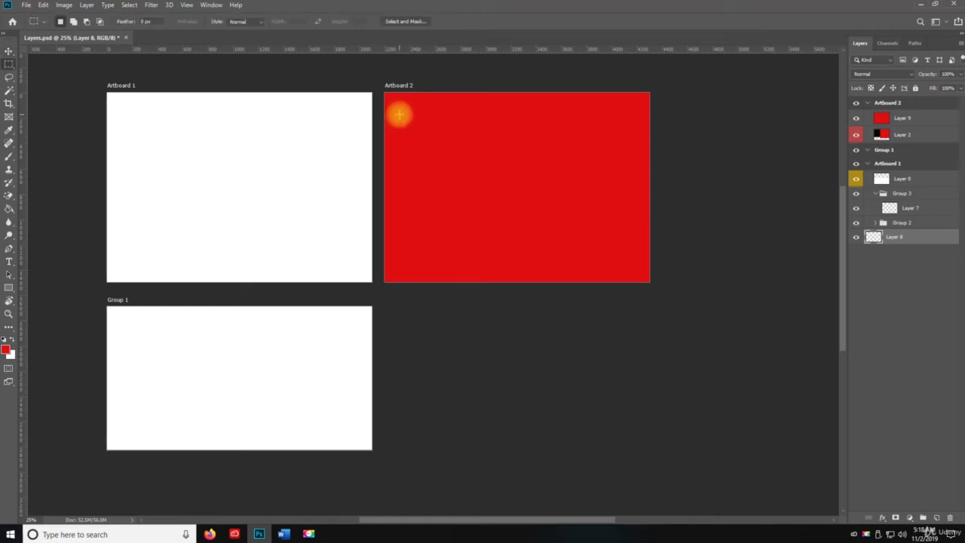
left_click_drag(399, 115, 495, 195)
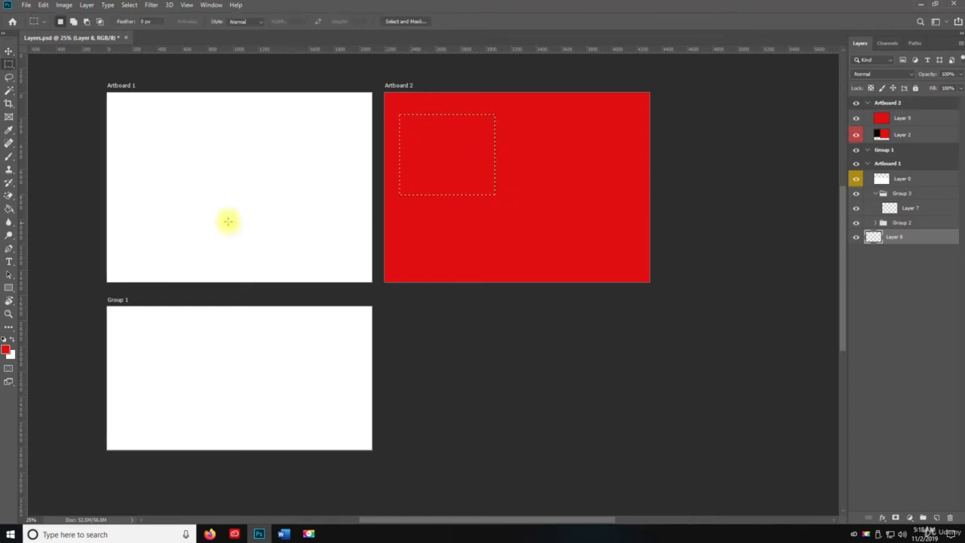
Set the foreground colour to dark green, fill the rectangular selection on Layer 8 with it, and deselect.
left_click(6, 349)
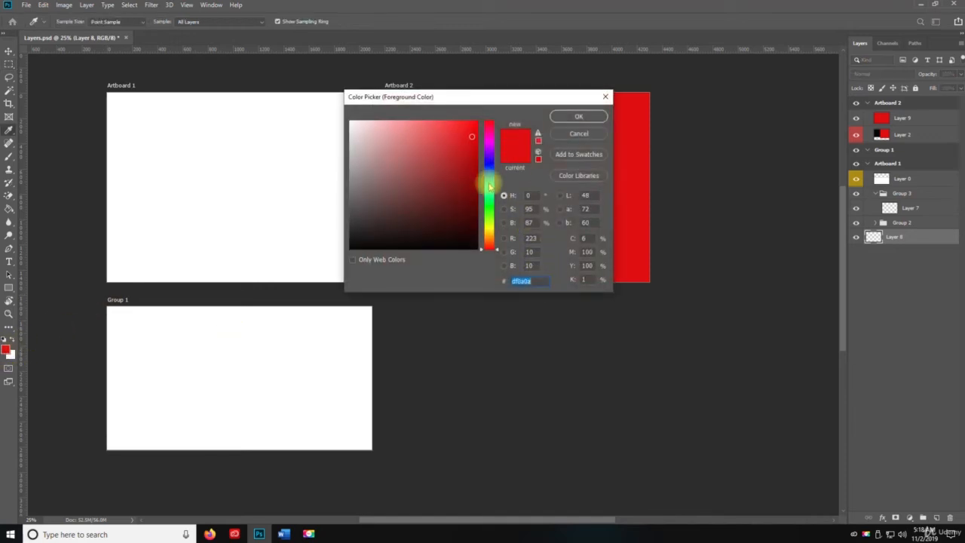
left_click(488, 215)
left_click(453, 172)
mouse_move(453, 172)
left_mouse_down()
mouse_move(430, 188)
mouse_move(459, 213)
left_mouse_up()
left_click(567, 116)
key("alt+BackSpace")
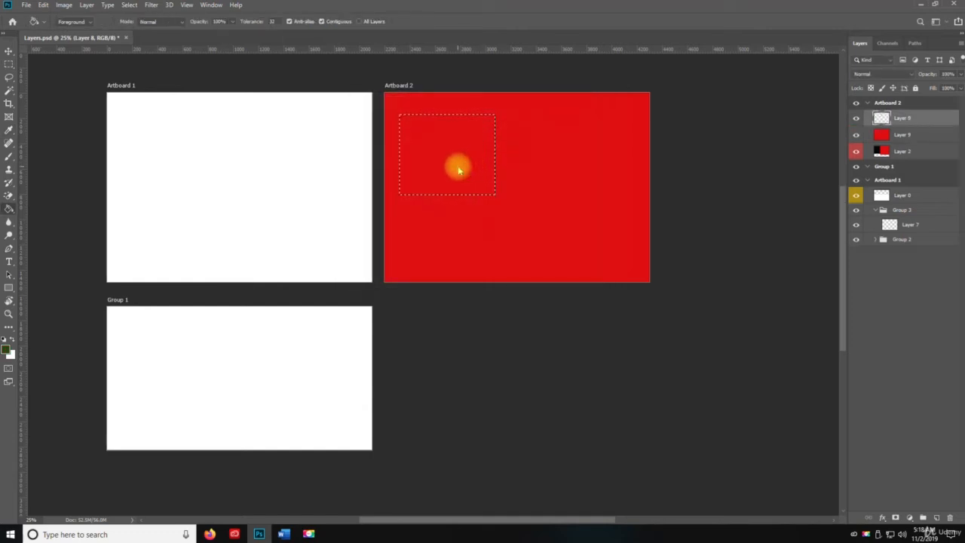
key("ctrl+d")
key("v")
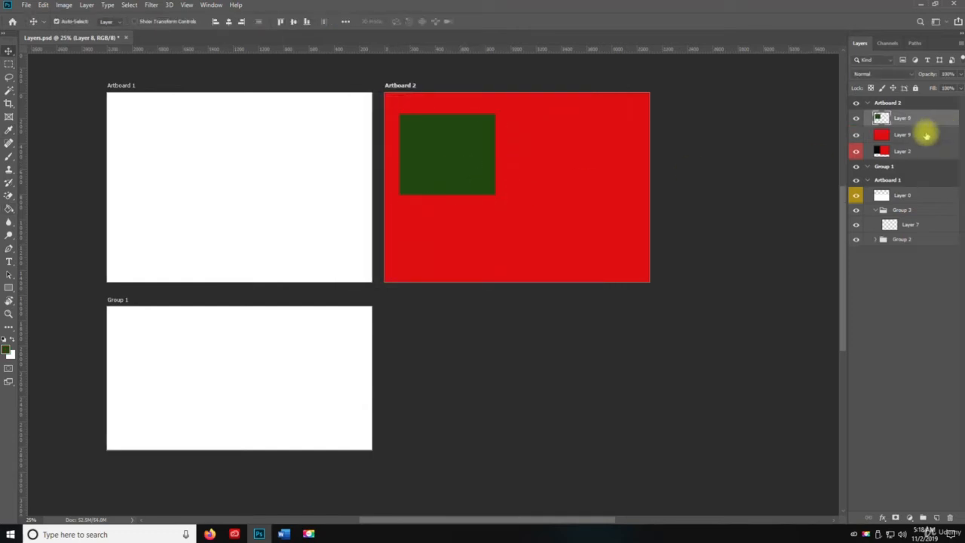
Create a new artboard named Artboard 3 from Layer 8 and Layer 9.
left_click(926, 134, "shift")
right_click(924, 136)
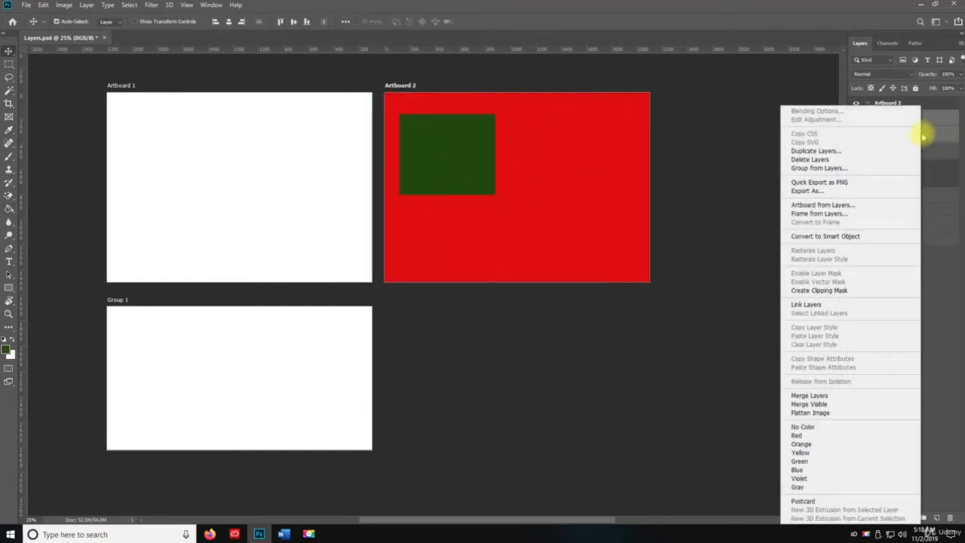
left_click(828, 205)
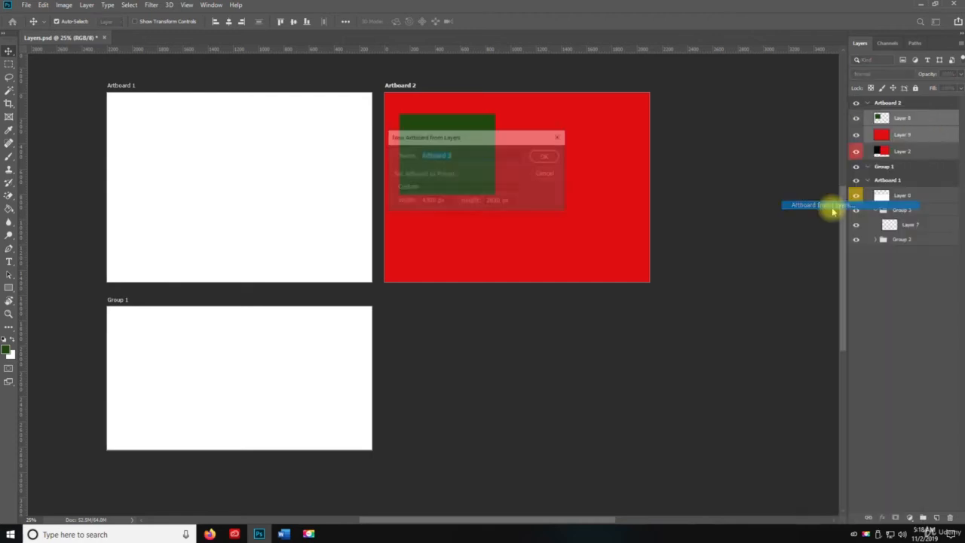
left_click(544, 156)
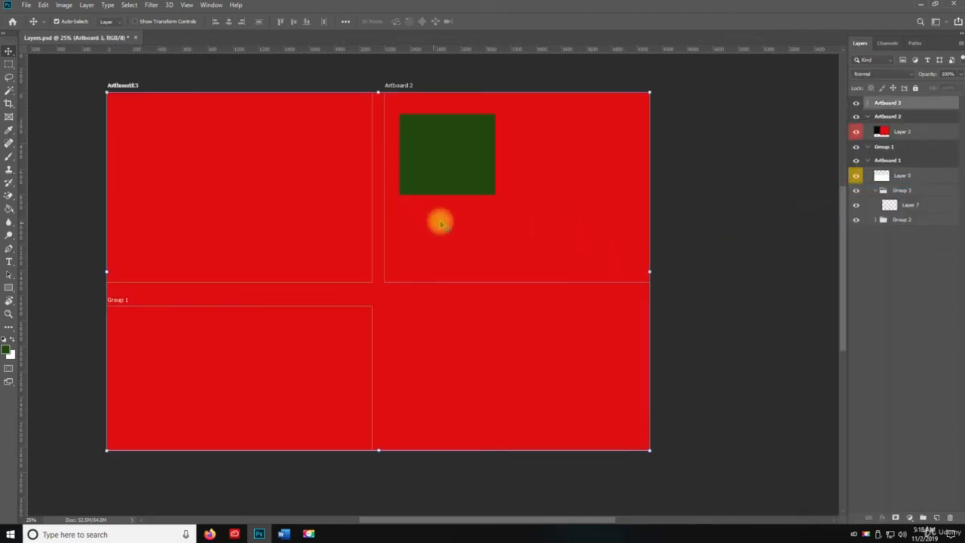
Move the red Layer 9 rectangle out of Artboard 3 onto the empty canvas to its right.
left_click_drag(259, 162, 812, 165)
key("z")
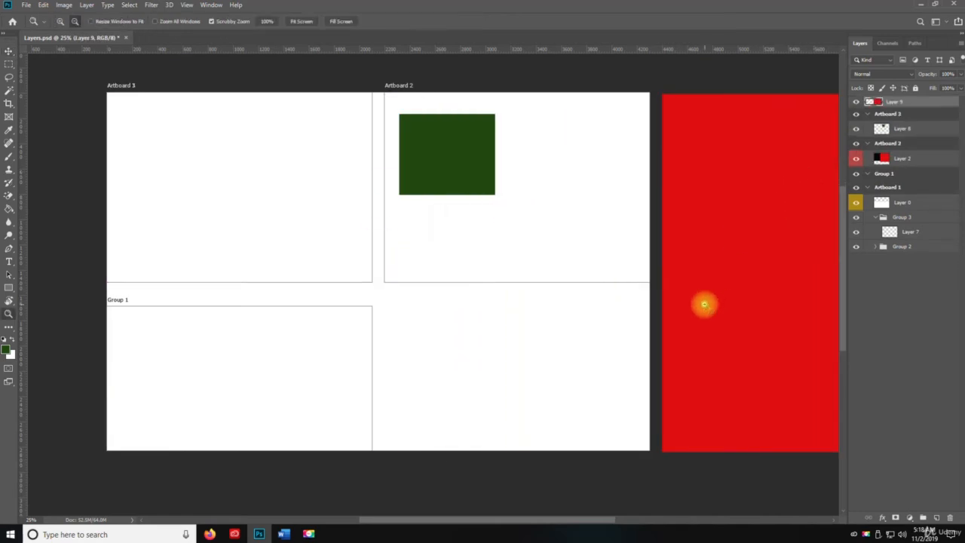
left_click(704, 304, "alt")
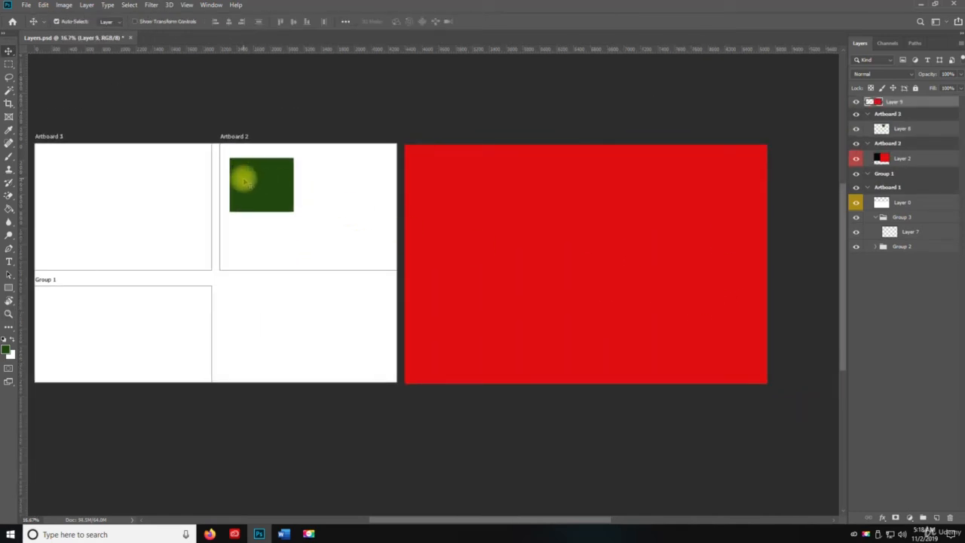
Try to select and reposition Artboard 3 directly on the canvas.
left_click(60, 154)
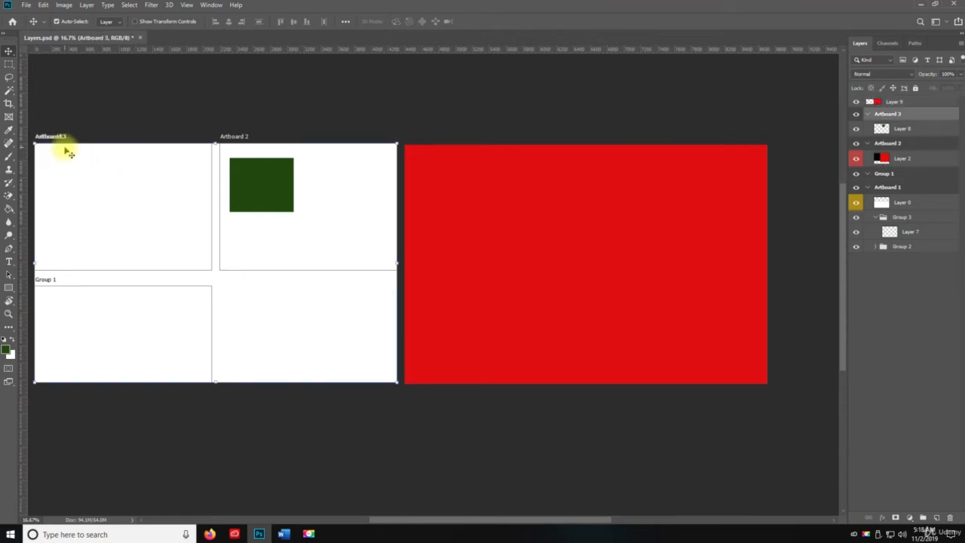
left_click(123, 262)
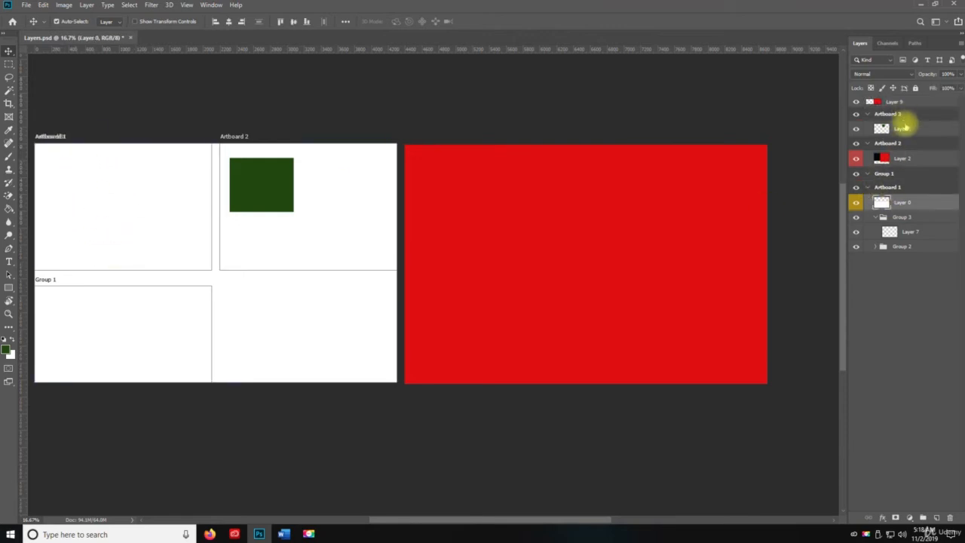
left_click(896, 113)
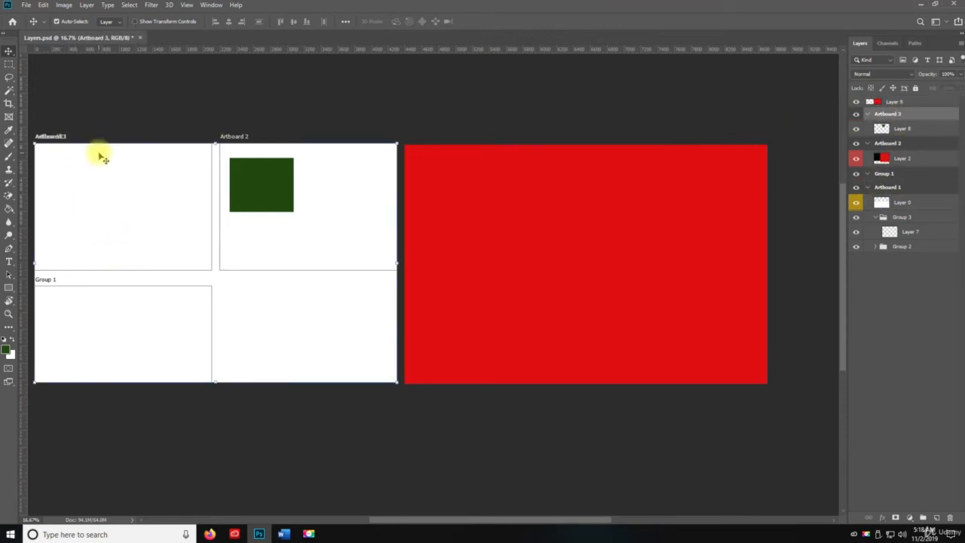
left_click_drag(109, 157, 150, 229)
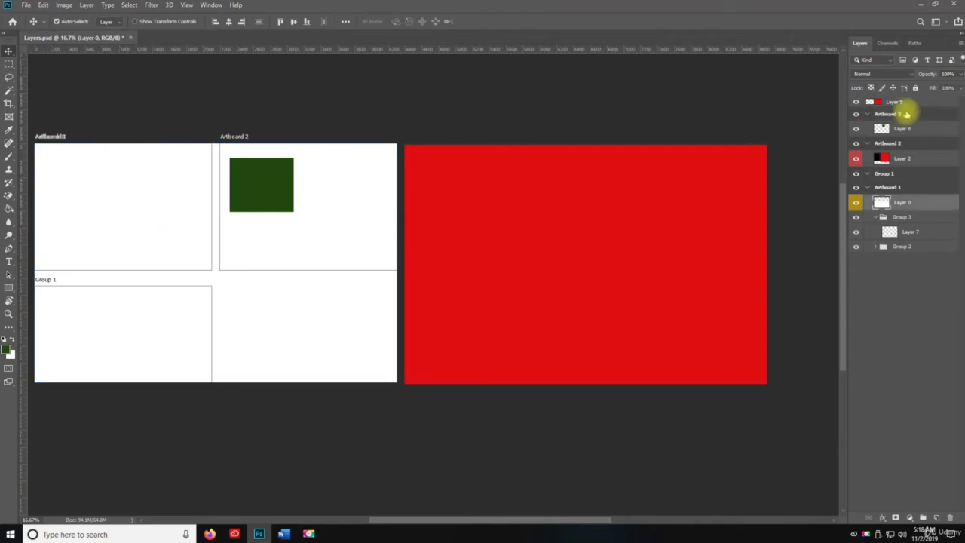
Select Artboard 3 and hide the Artboard 2, Group 1 and Artboard 1 artboards.
left_click(888, 115)
left_click(856, 143)
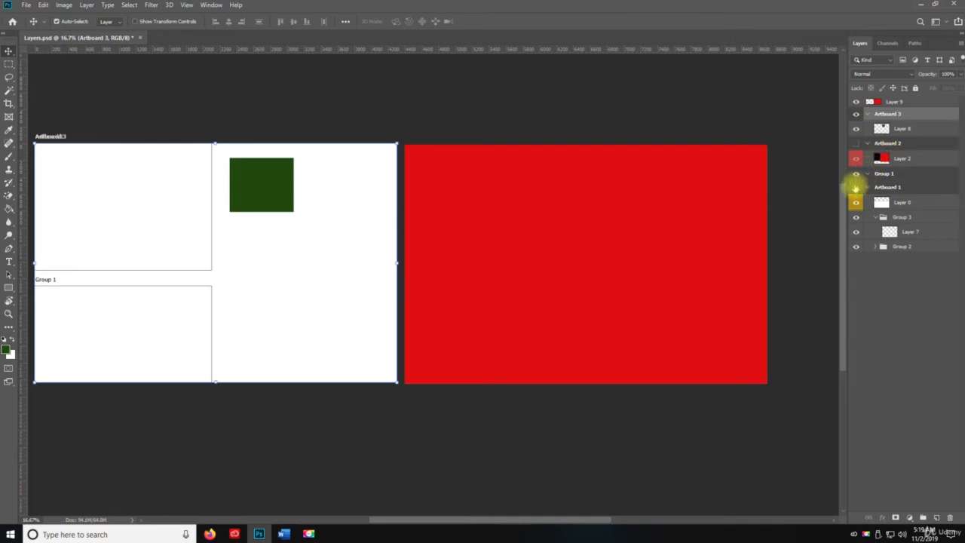
left_click(856, 173)
left_click(856, 187)
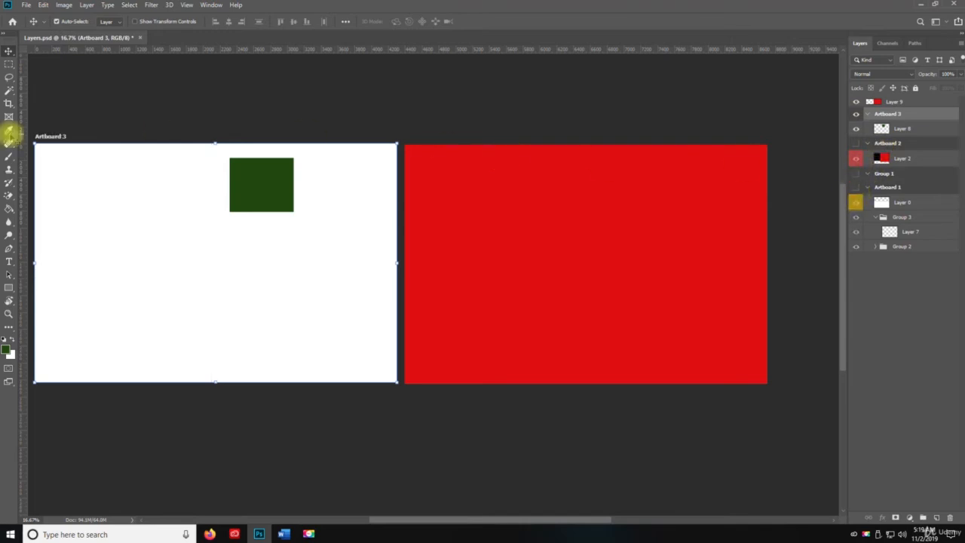
Move the red Layer 9 rectangle back onto Artboard 3 so that it covers the whole artboard.
key("space")
left_click_drag(323, 255, 241, 207)
left_click_drag(725, 189, 356, 181)
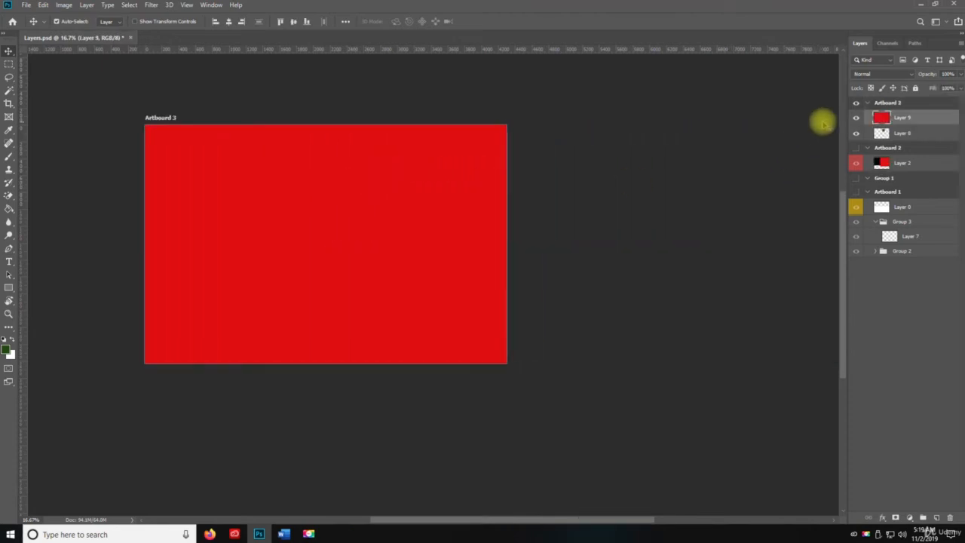
Move Layer 8 above Layer 9 within Artboard 3 and save the document.
left_click(905, 140)
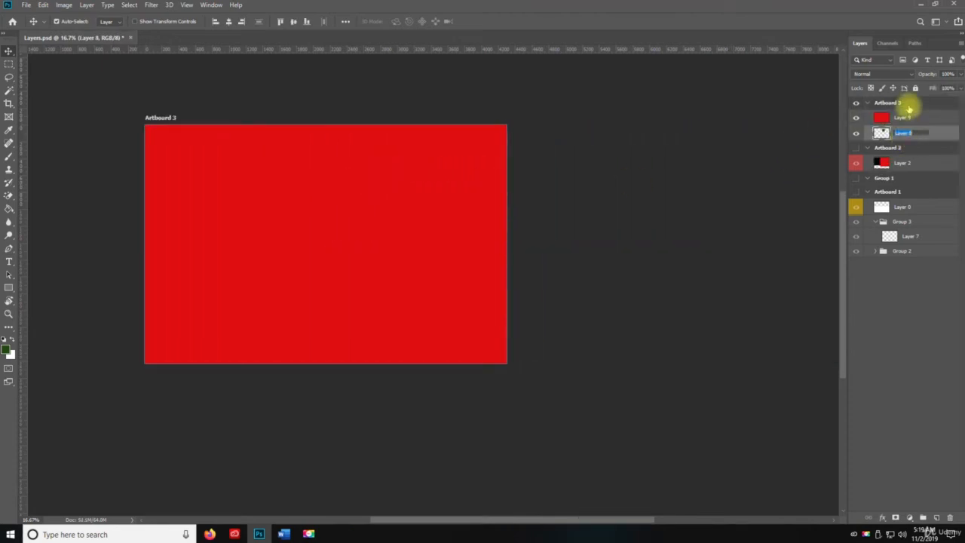
left_click_drag(875, 135, 884, 113)
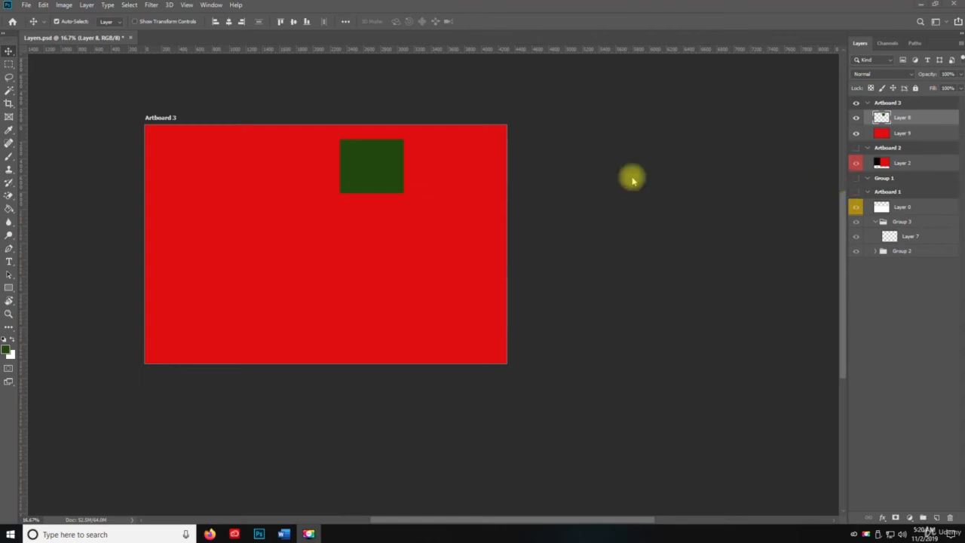
left_click(26, 7)
key("space")
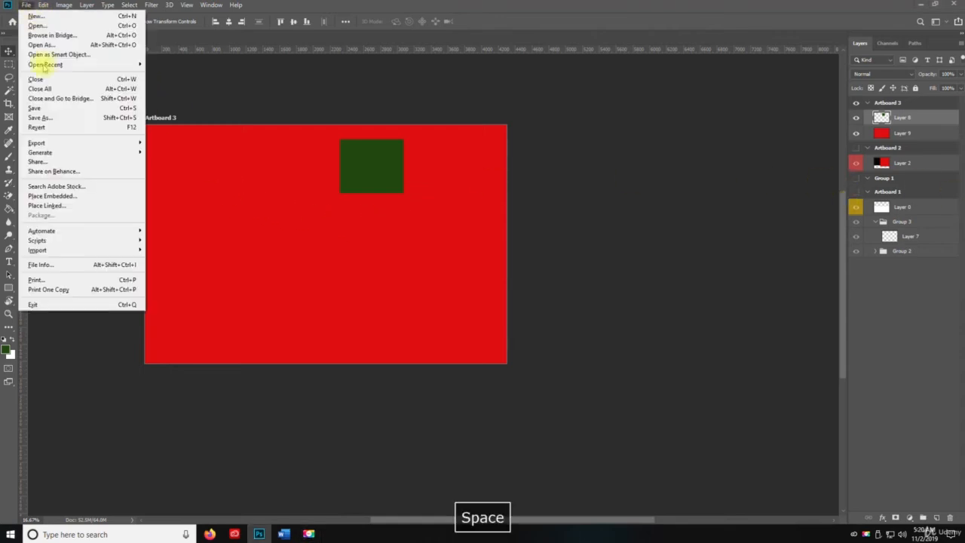
left_click(157, 24)
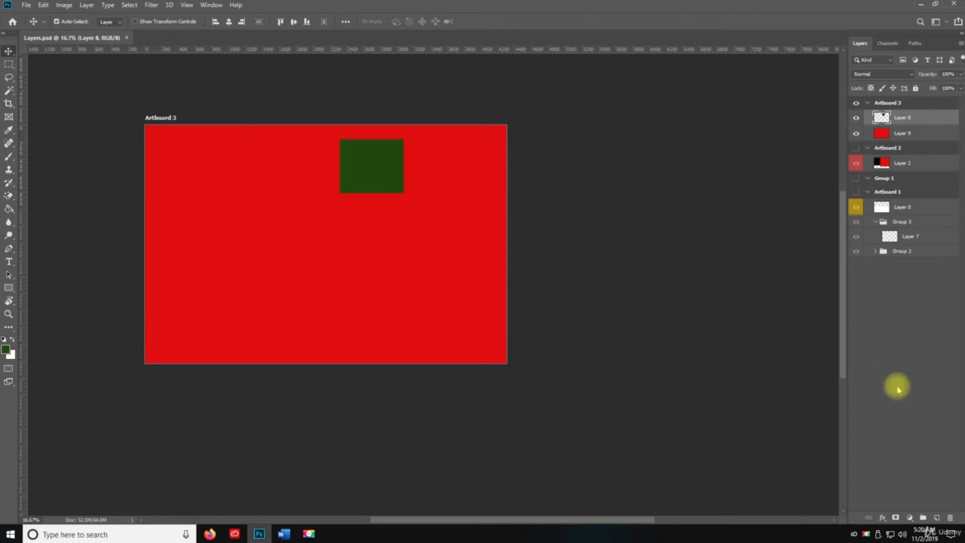
Add a new layer at the top of Artboard 3 and create a 1920 x 1080 px frame named Frame 1 from it.
left_click(937, 519)
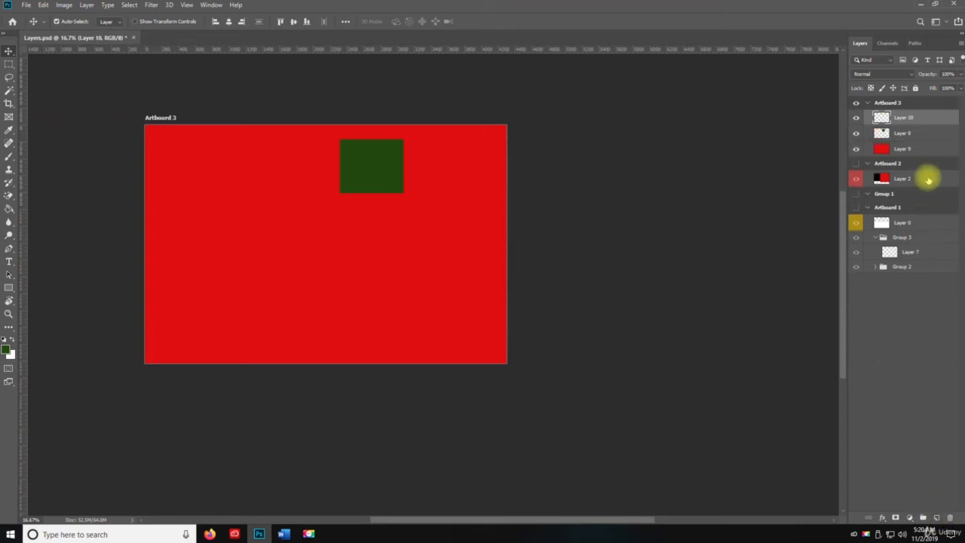
right_click(911, 122)
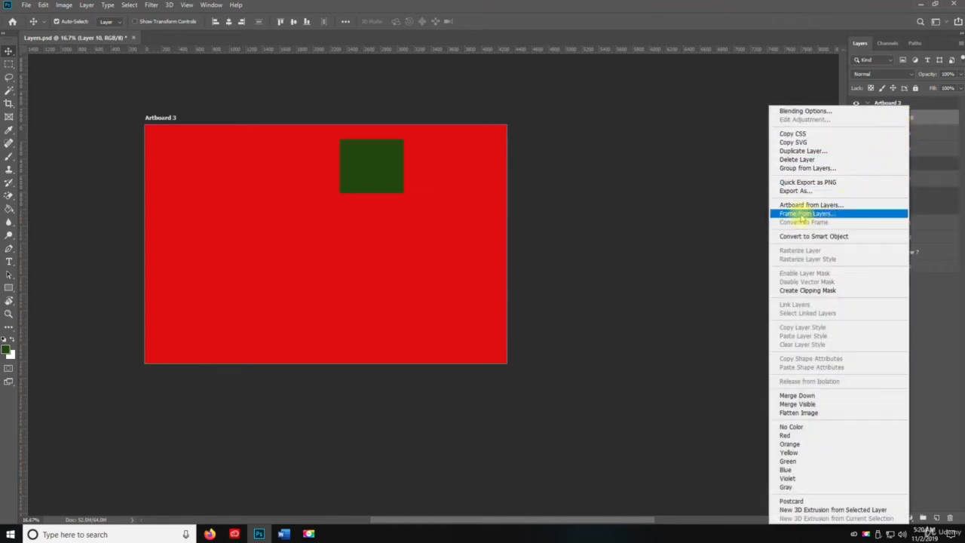
left_click(804, 214)
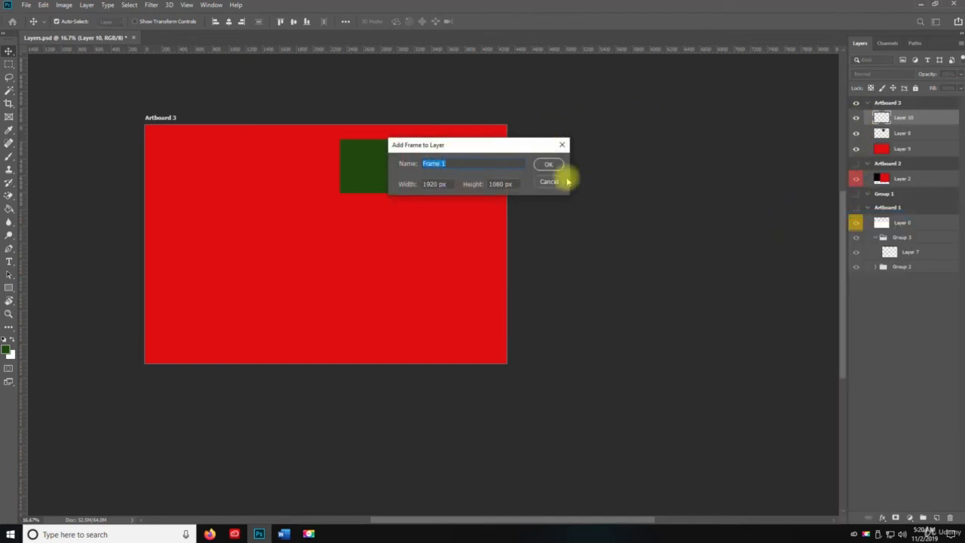
left_click(545, 166)
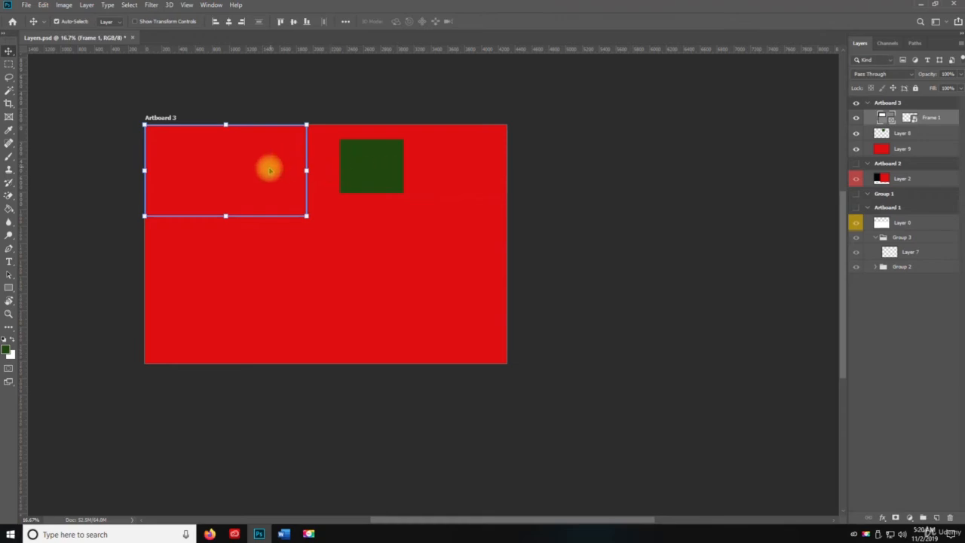
Move Frame 1 out of Artboard 3 onto the empty canvas to its right.
left_click_drag(306, 156, 495, 263)
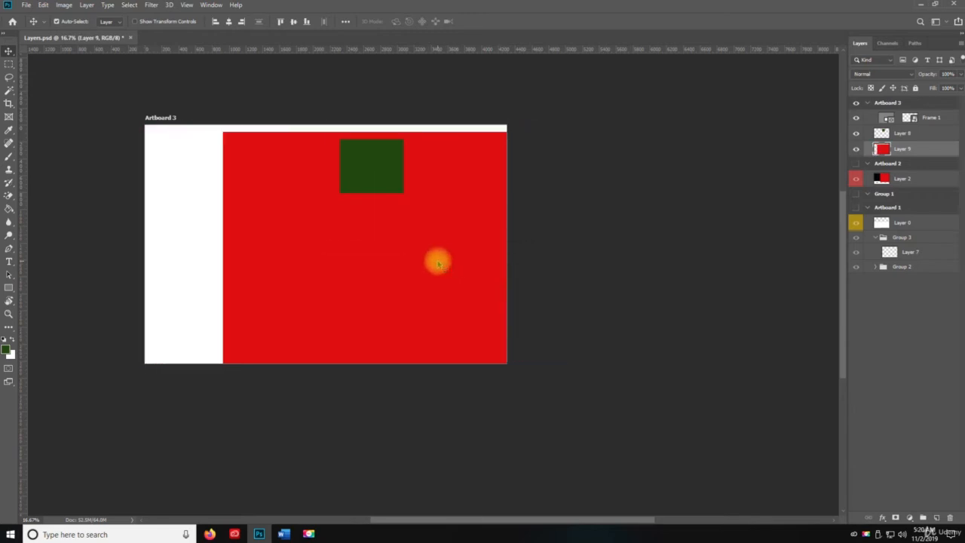
key("ctrl+z")
left_click(933, 118)
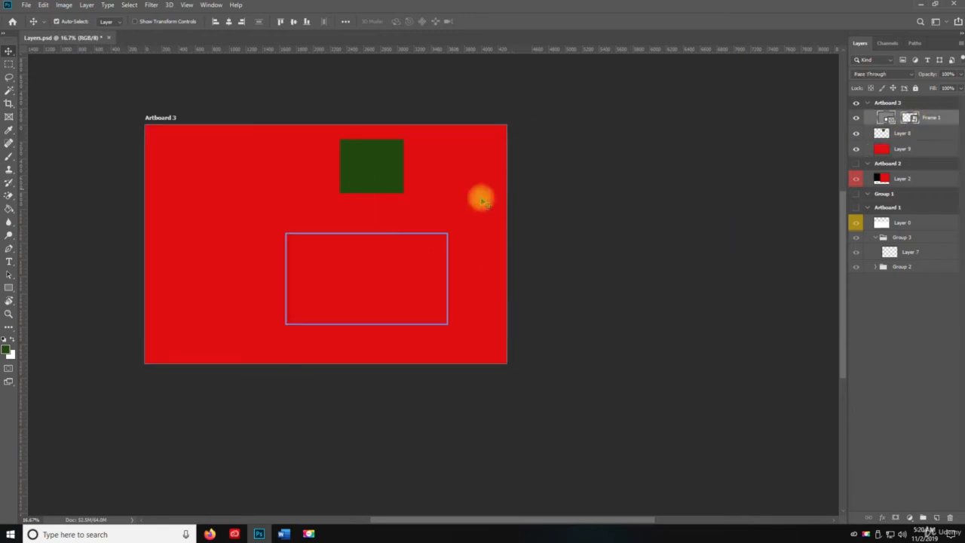
left_click_drag(381, 236, 621, 131)
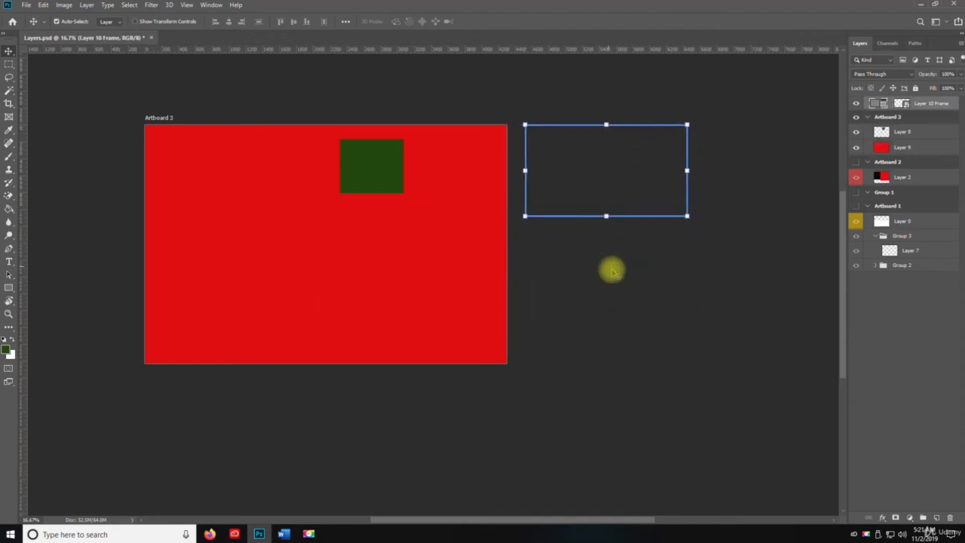
left_click(613, 270)
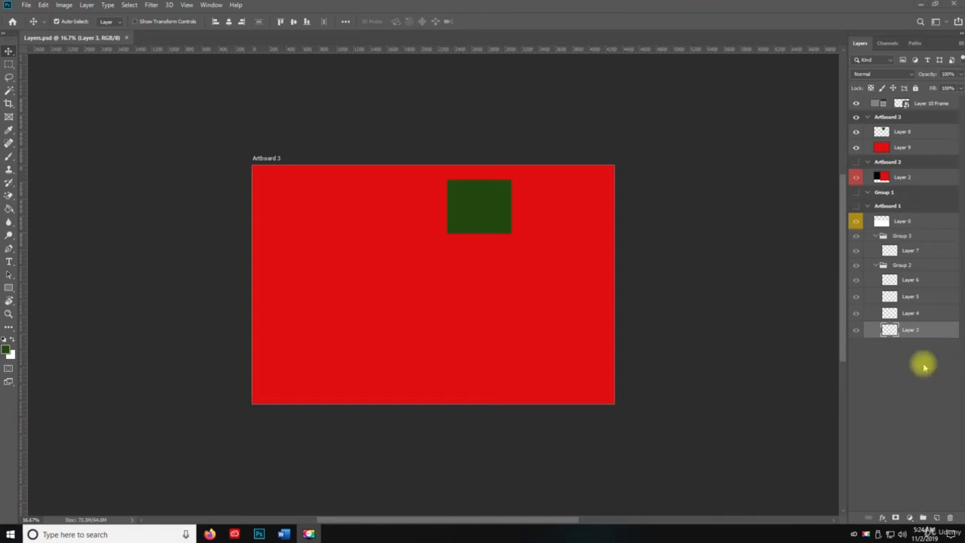
Create a 1920 x 1080 px frame named Frame 1 from Layer 3 in Group 2.
key("space")
left_click(915, 333)
right_click(914, 333)
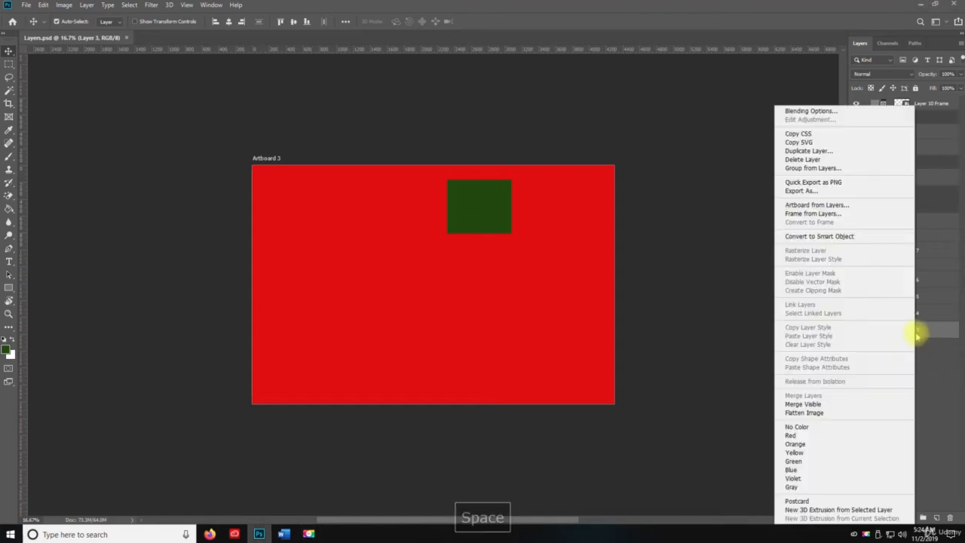
left_click(839, 219)
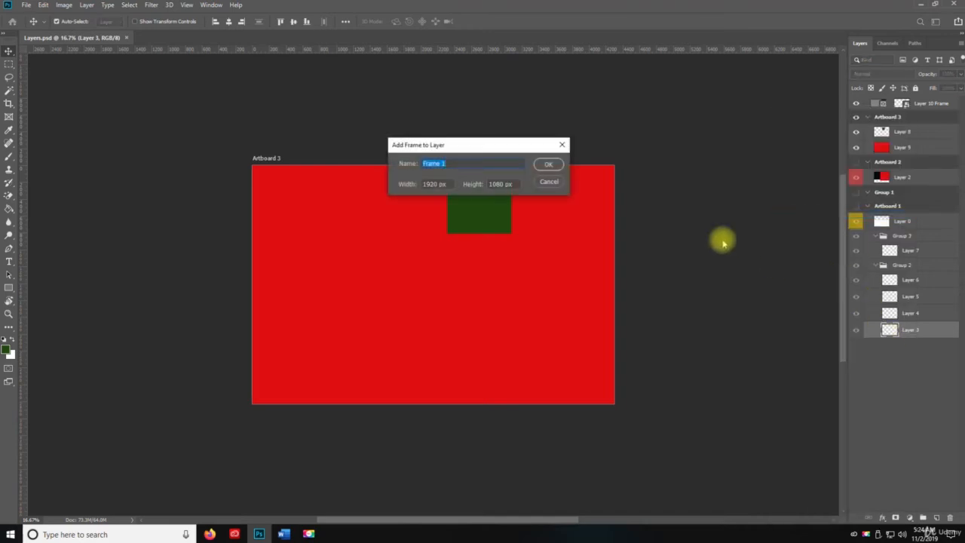
left_click(547, 166)
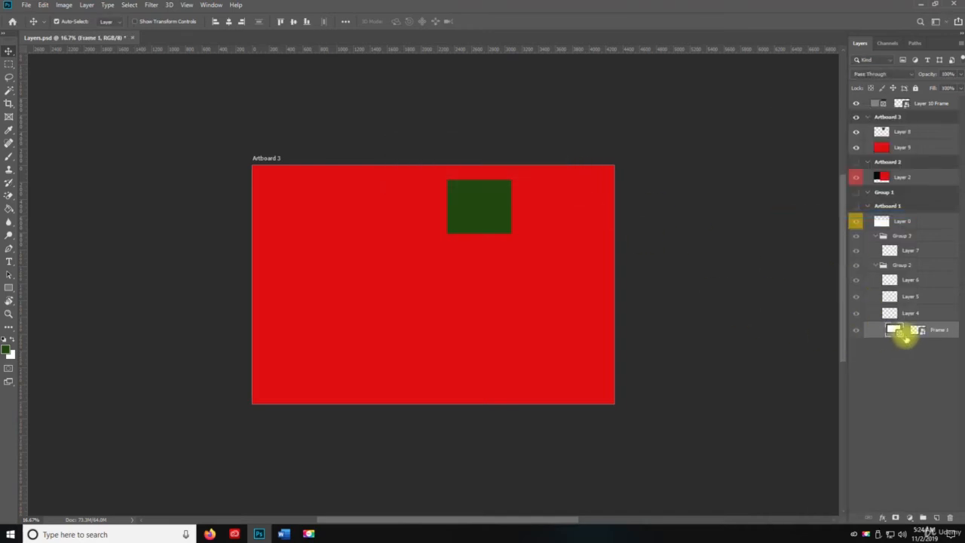
right_click(914, 332)
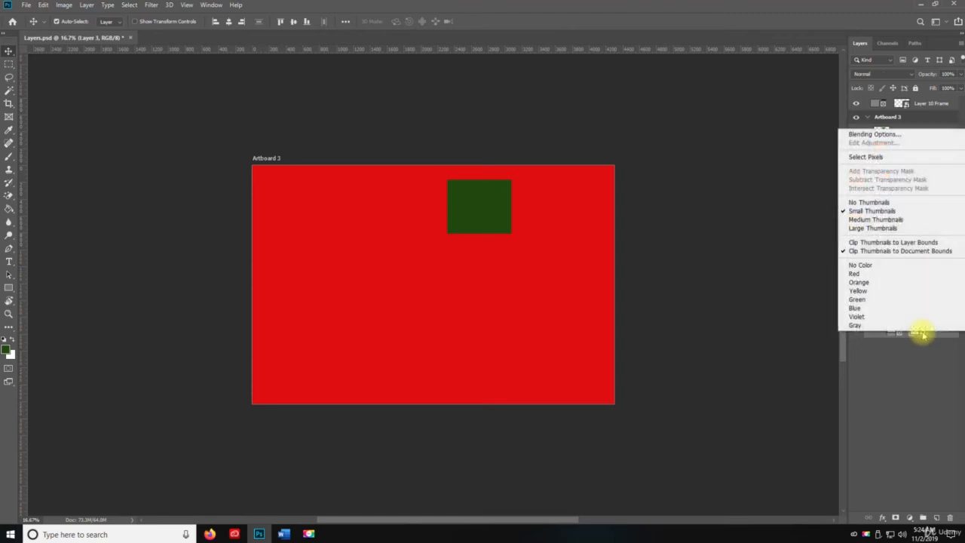
left_click(919, 368)
left_click(910, 315)
right_click(910, 315)
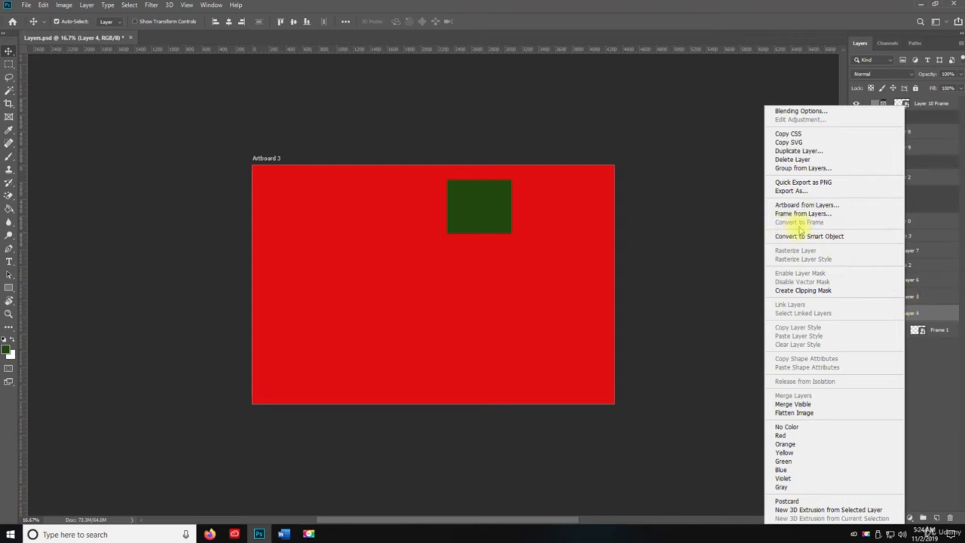
left_click(920, 400)
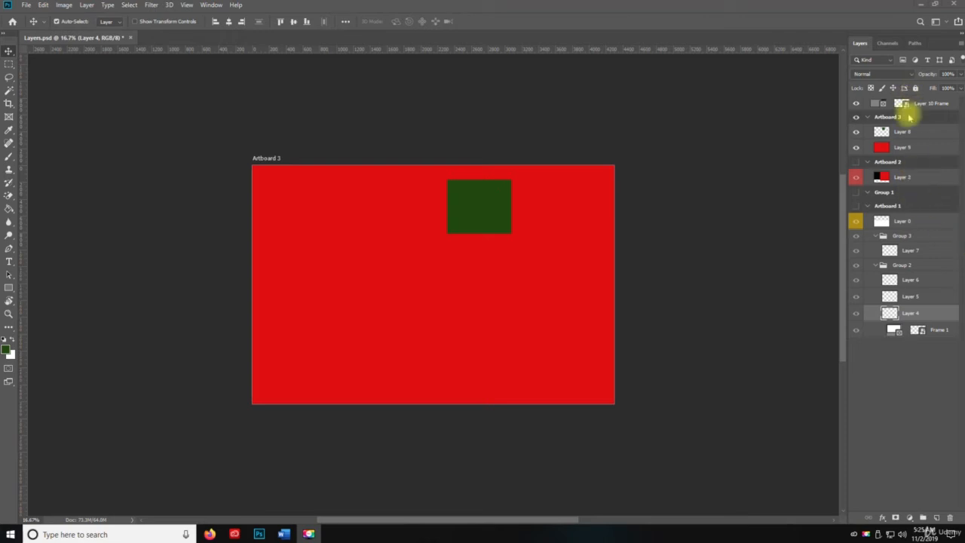
Lock all attributes of Layer 0 in Artboard 1.
key("space")
left_click(922, 224)
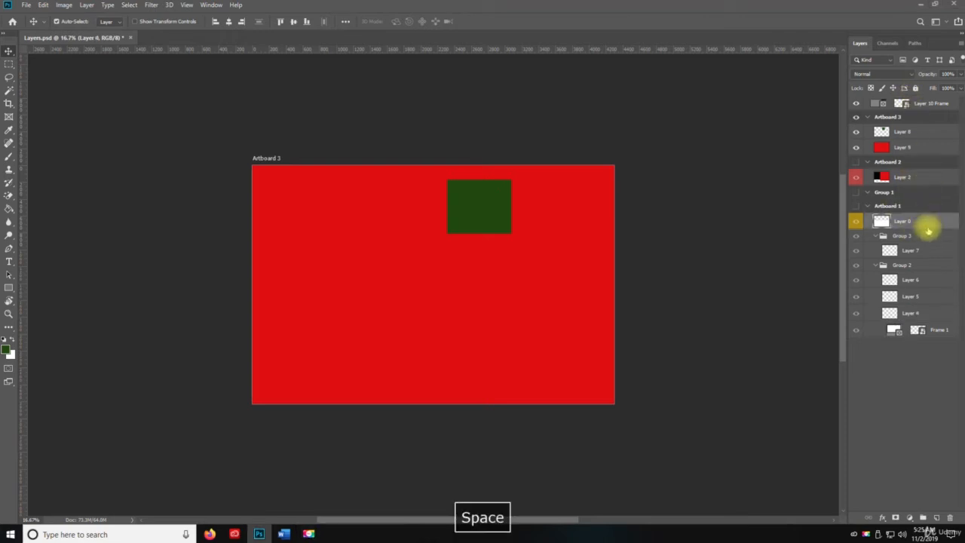
left_click(917, 89)
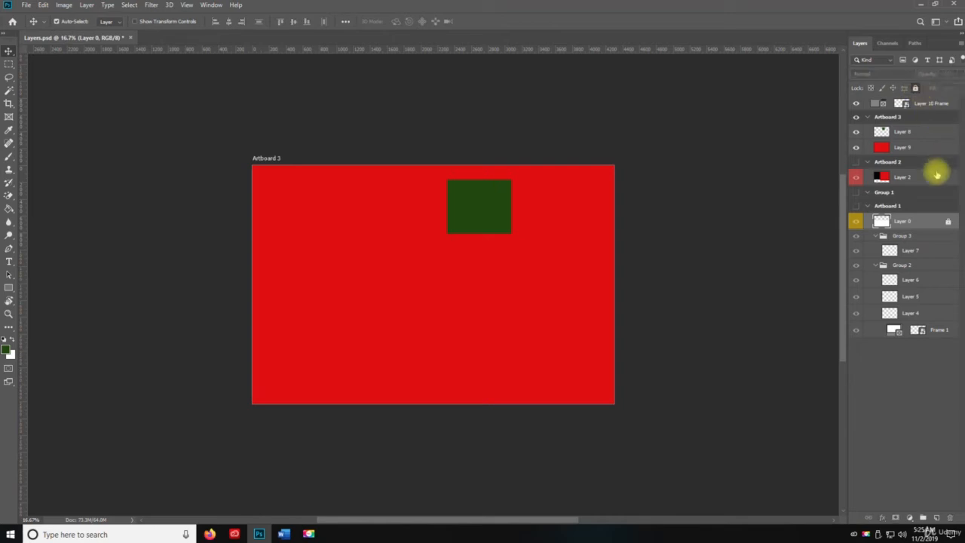
left_click(926, 252)
right_click(927, 253)
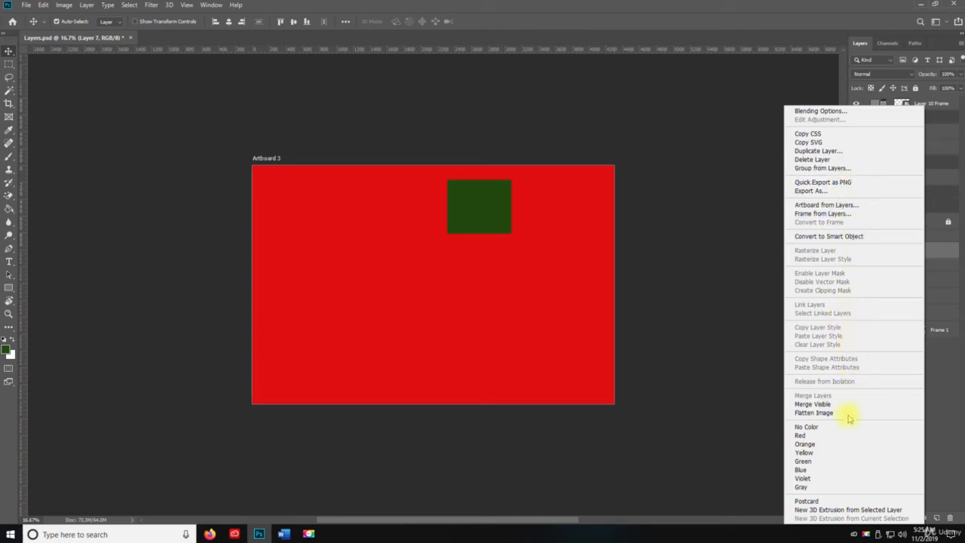
left_click(954, 430)
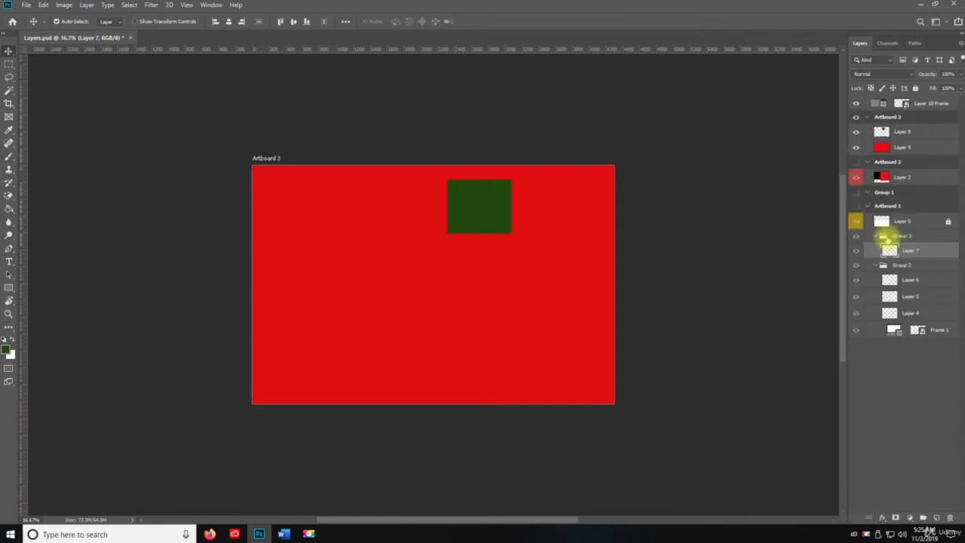
left_click(87, 5)
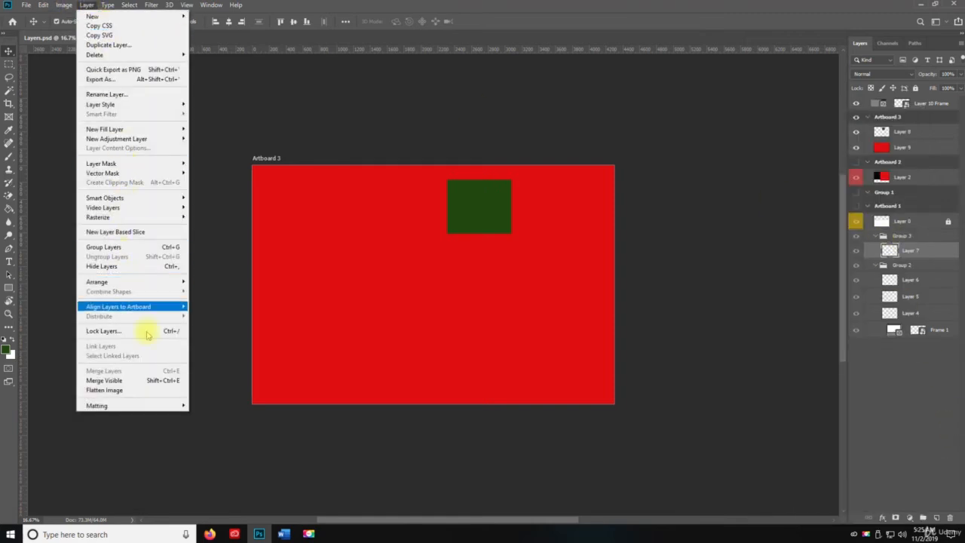
left_click(89, 5)
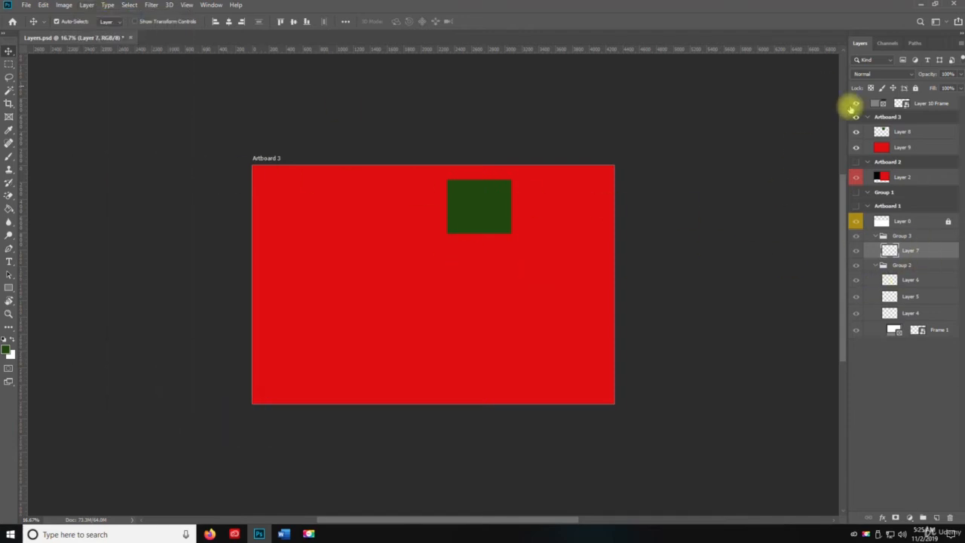
Lock all attributes of Group 2 and collapse the group.
left_click(922, 285)
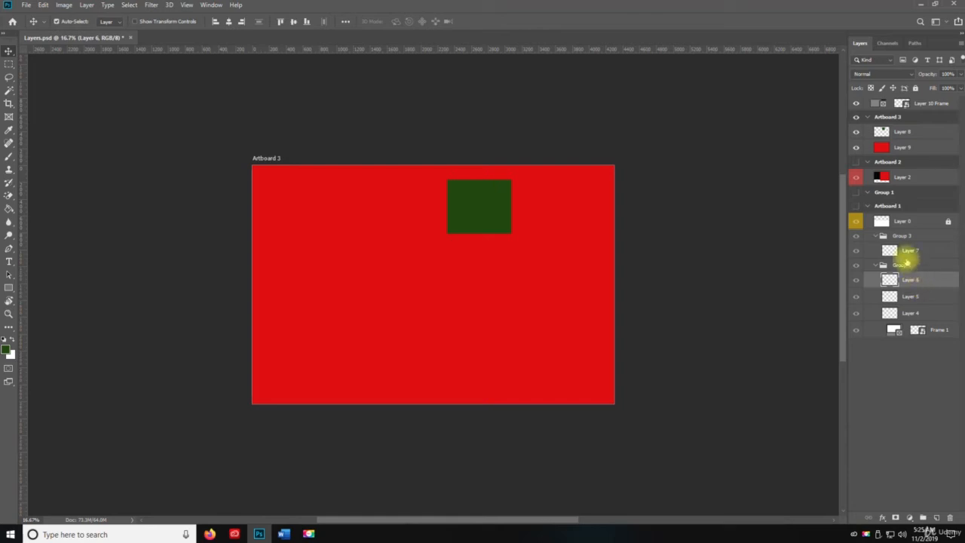
left_click(909, 256)
left_click(909, 267)
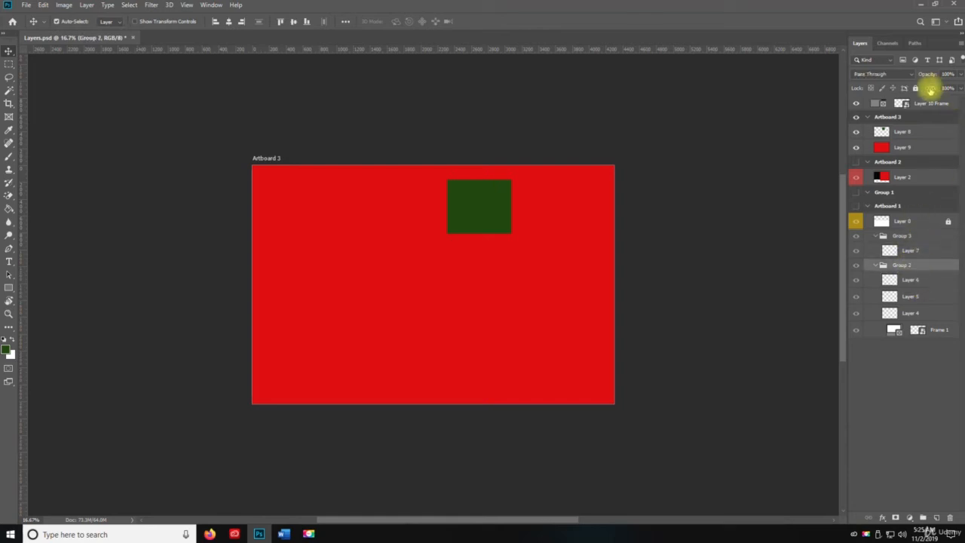
left_click(916, 88)
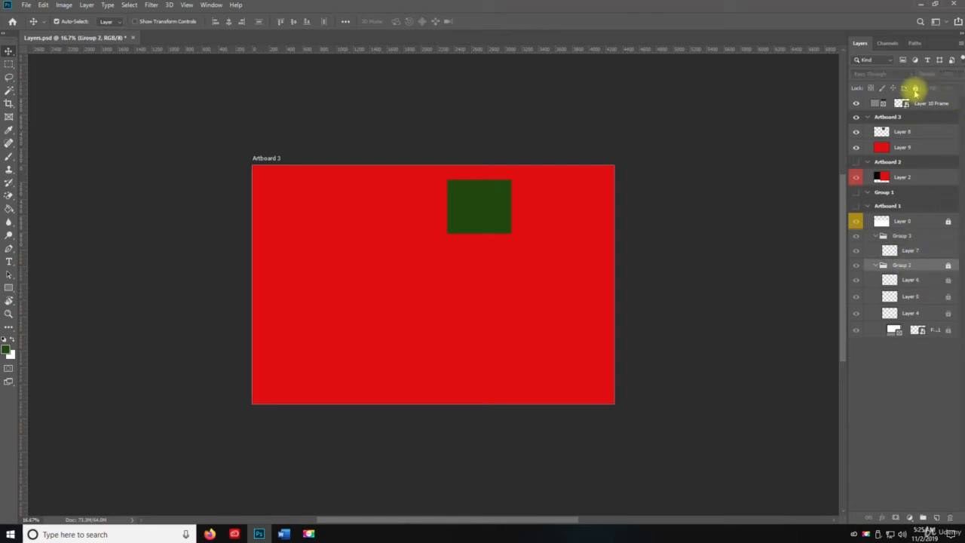
left_click(875, 268)
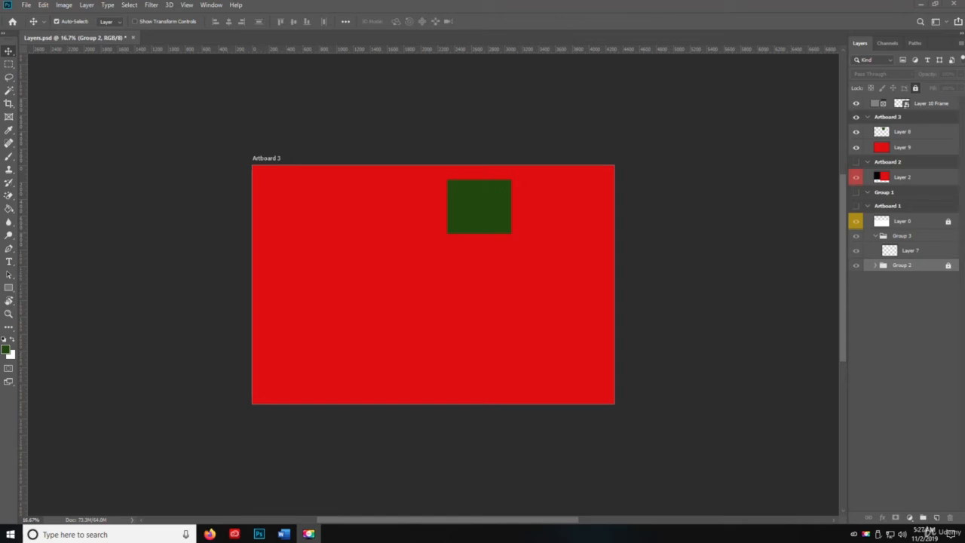
Convert Layer 9 and Layer 8 in Artboard 3 into separate smart objects.
key("space")
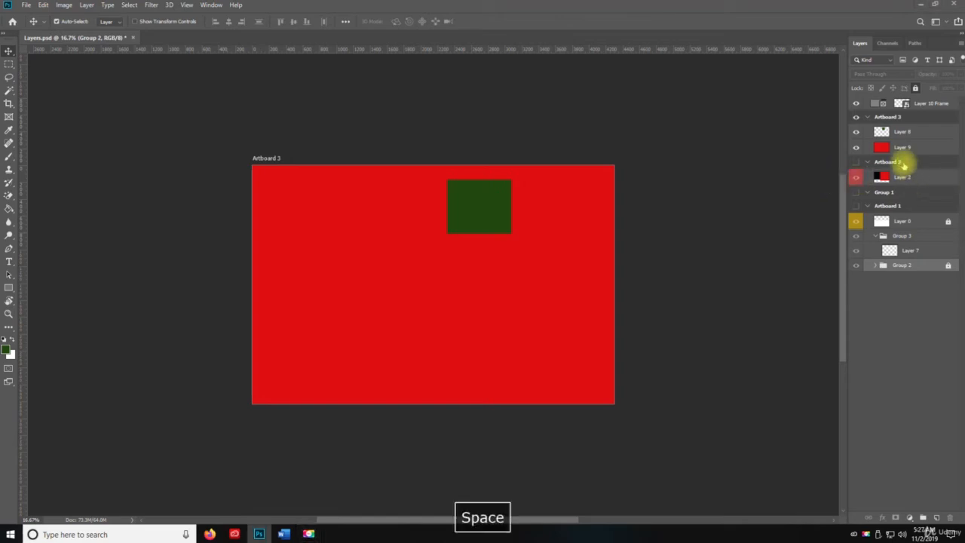
left_click(905, 149)
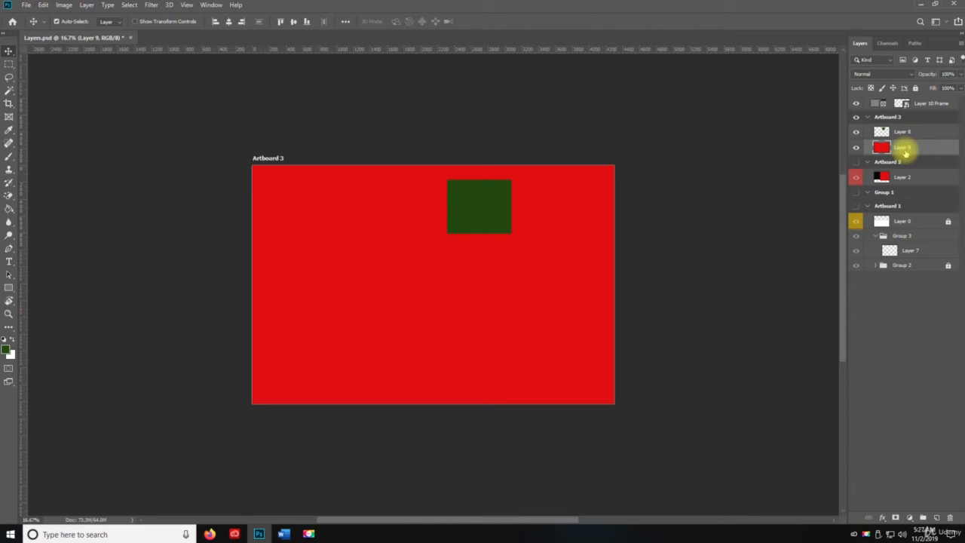
right_click(906, 152)
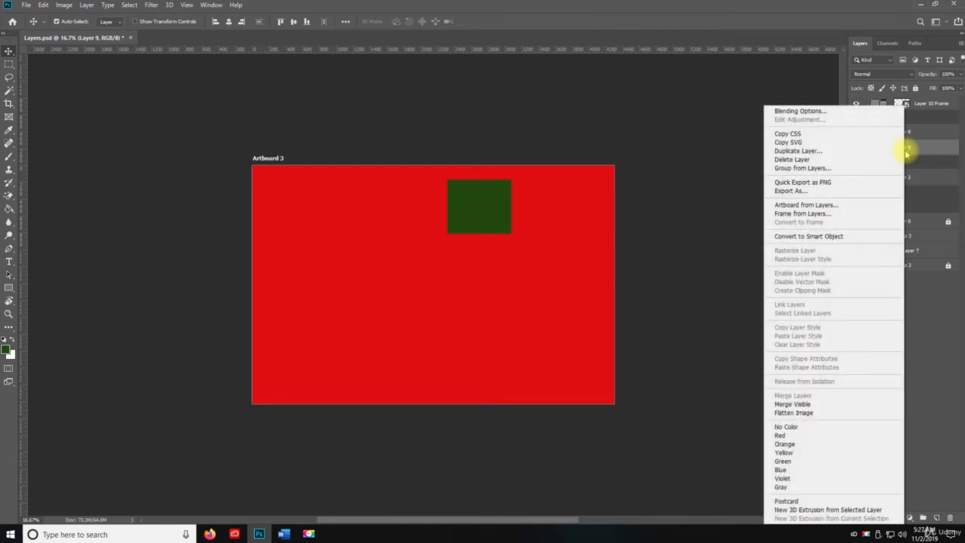
left_click(816, 238)
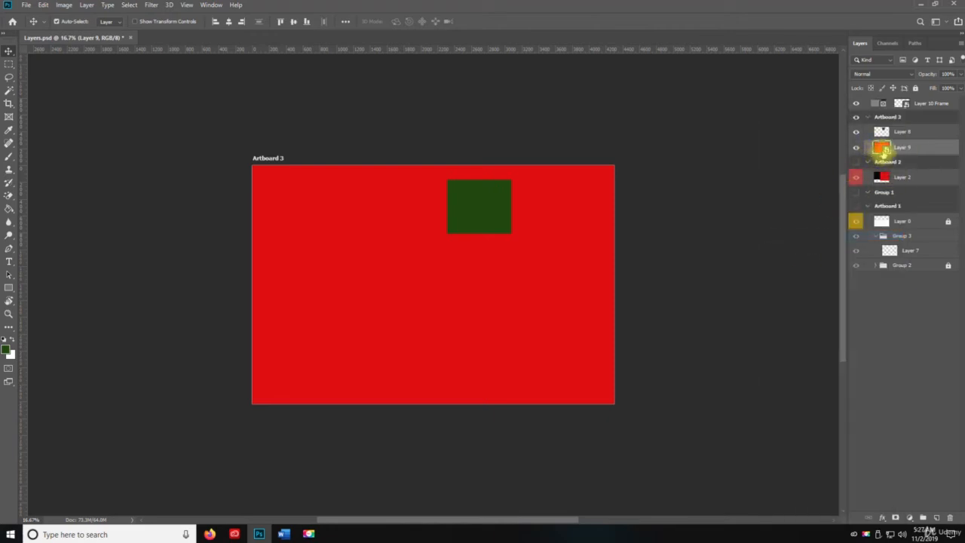
left_click(856, 147)
left_click(856, 147)
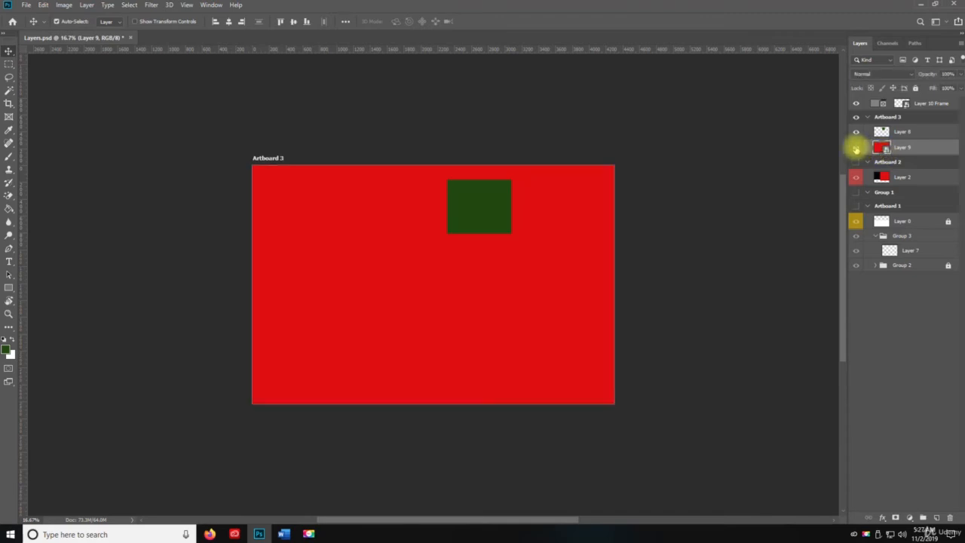
right_click(911, 135)
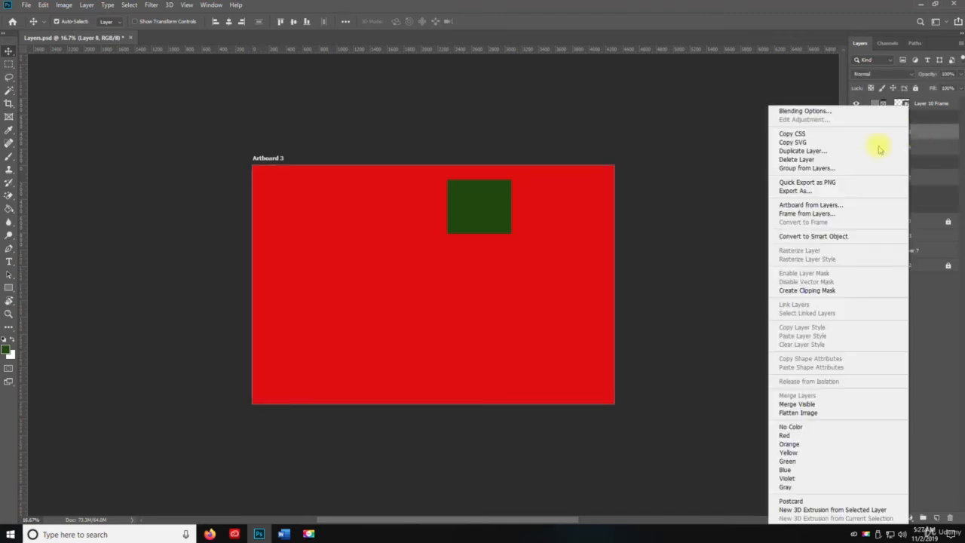
left_click(820, 236)
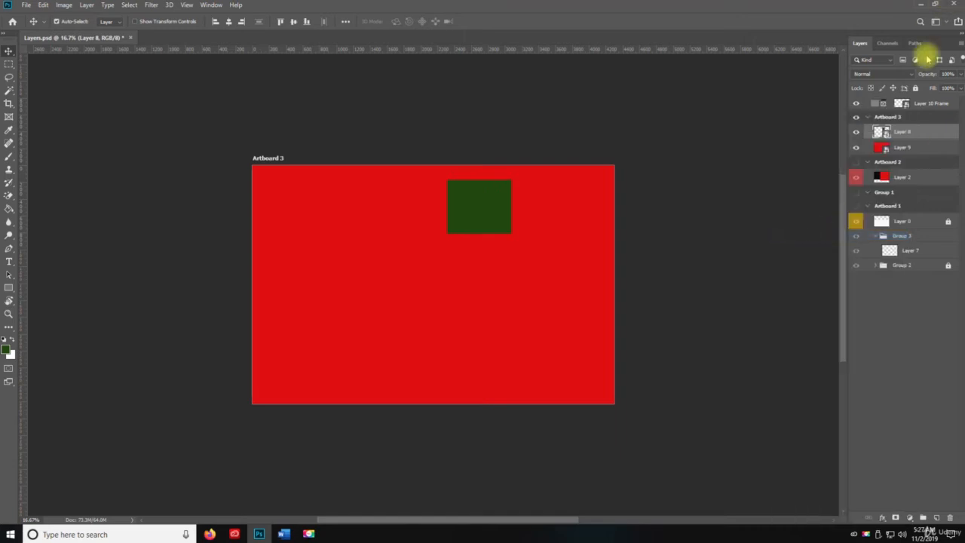
Examine the Smart Objects commands available for Layer 8.
left_click(87, 8)
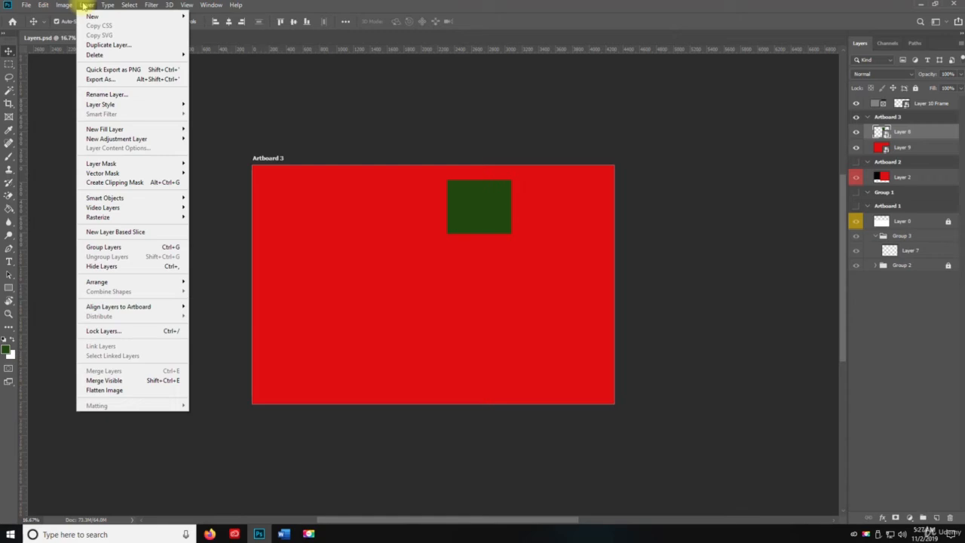
left_click(86, 6)
left_click(87, 5)
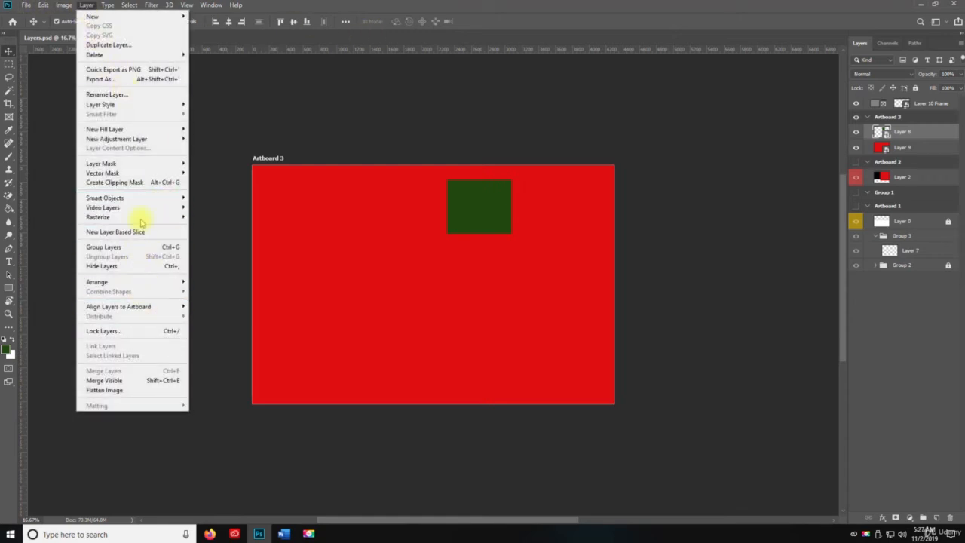
mouse_move(151, 197)
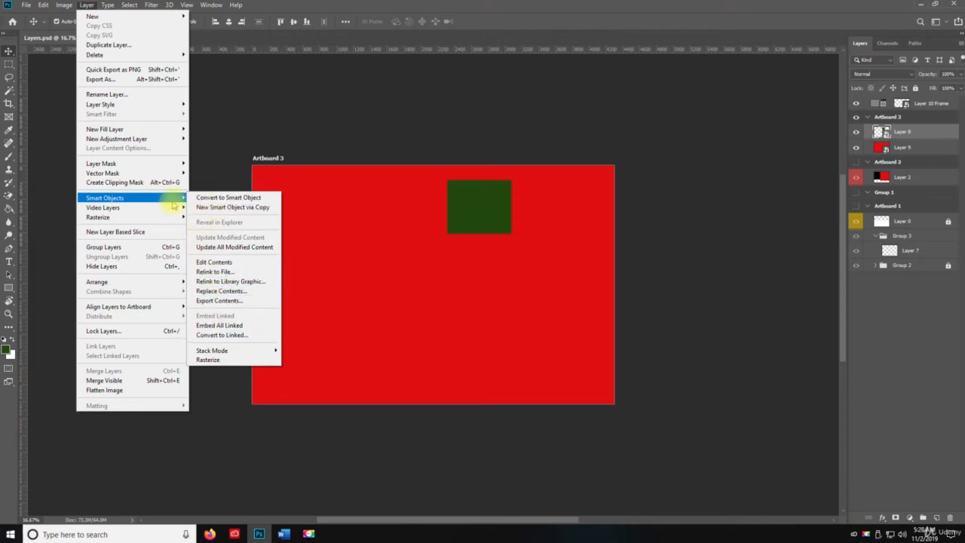
left_click(86, 5)
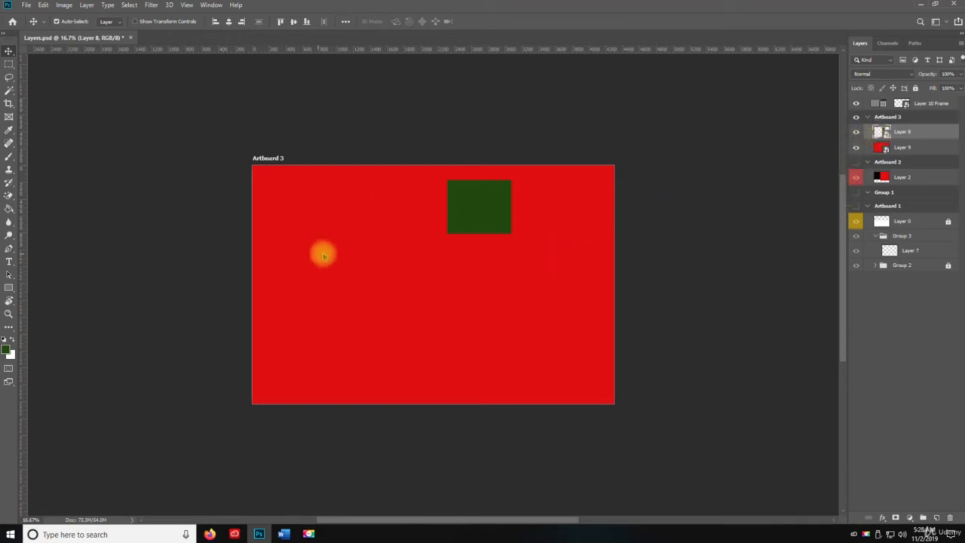
Convert Layer 7 in Group 3 to a smart object.
left_click(901, 224)
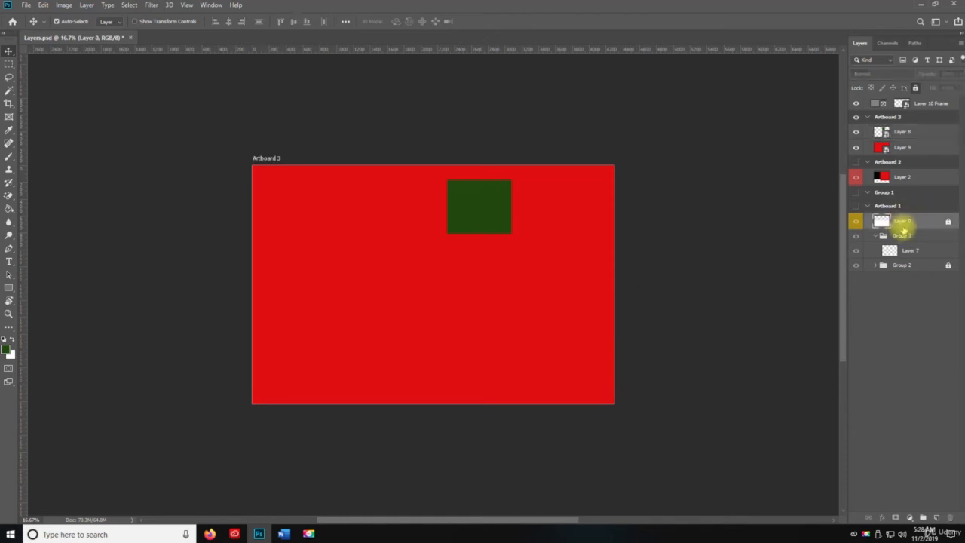
left_click(909, 252)
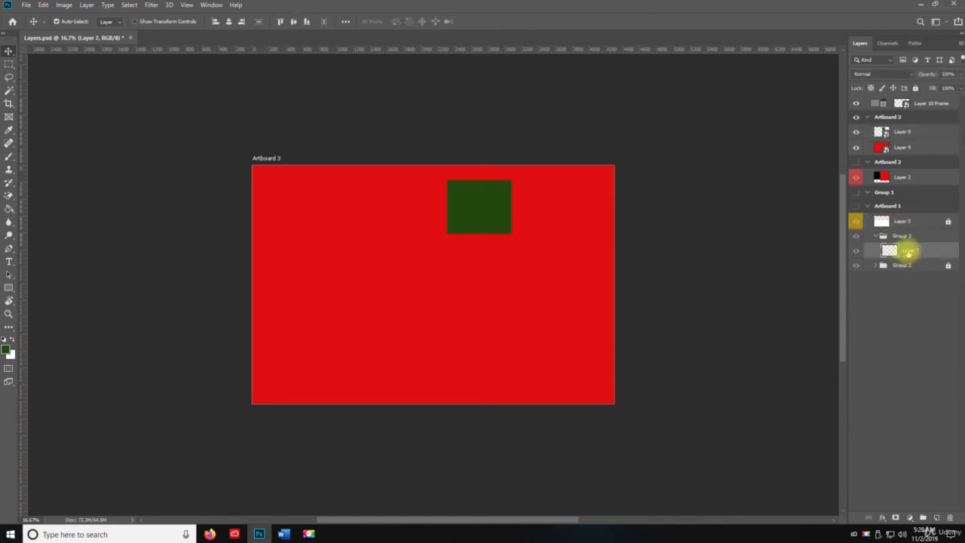
right_click(909, 253)
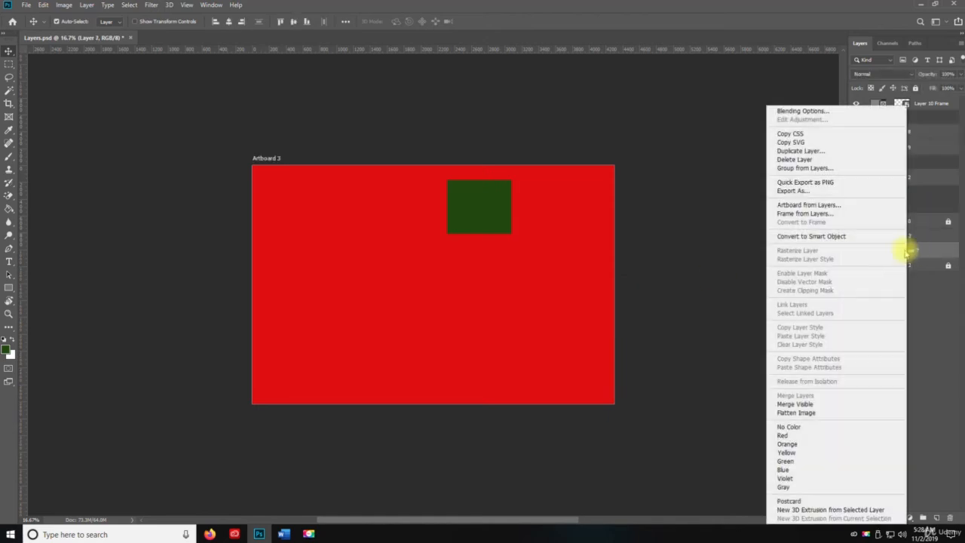
left_click(808, 236)
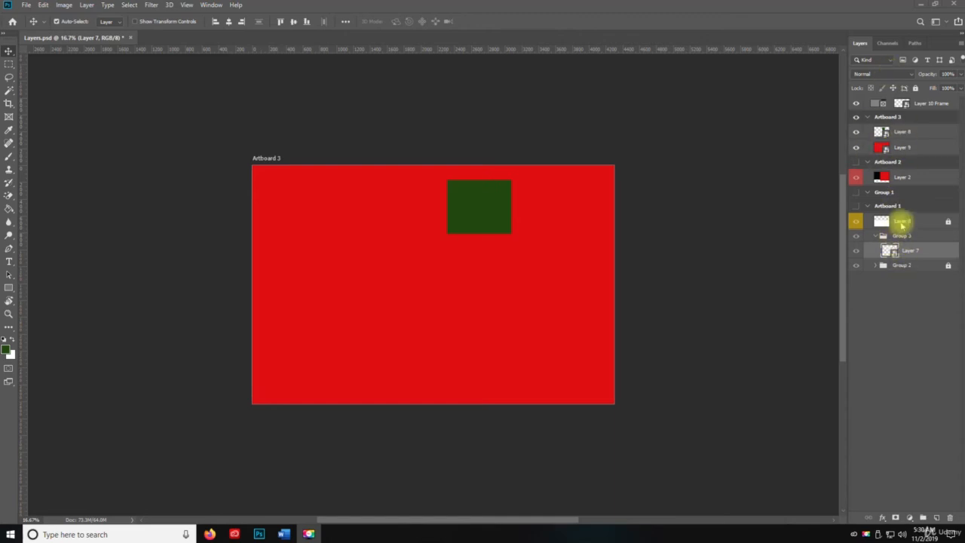
key("space")
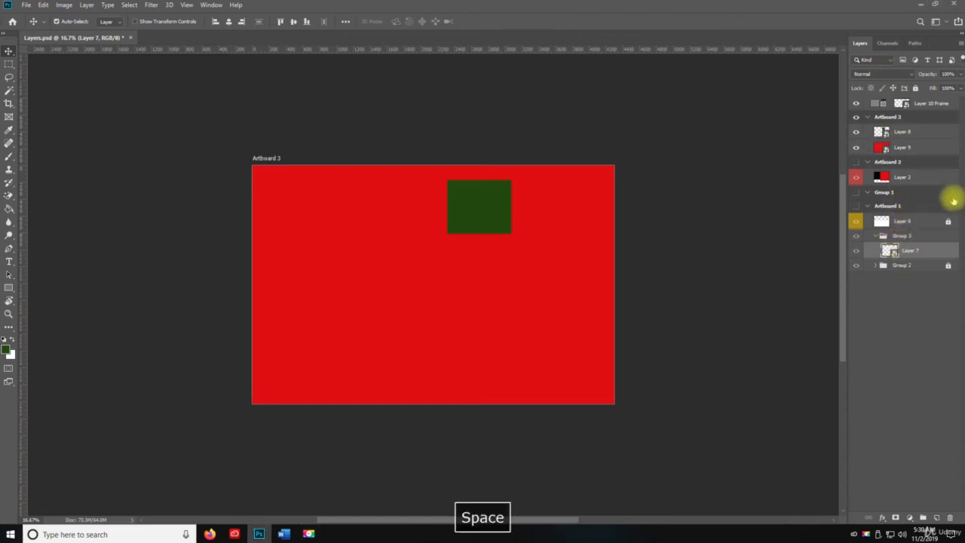
Compare the layer commands offered for Layer 2 with those for the Layer 7 smart object.
left_click(900, 178)
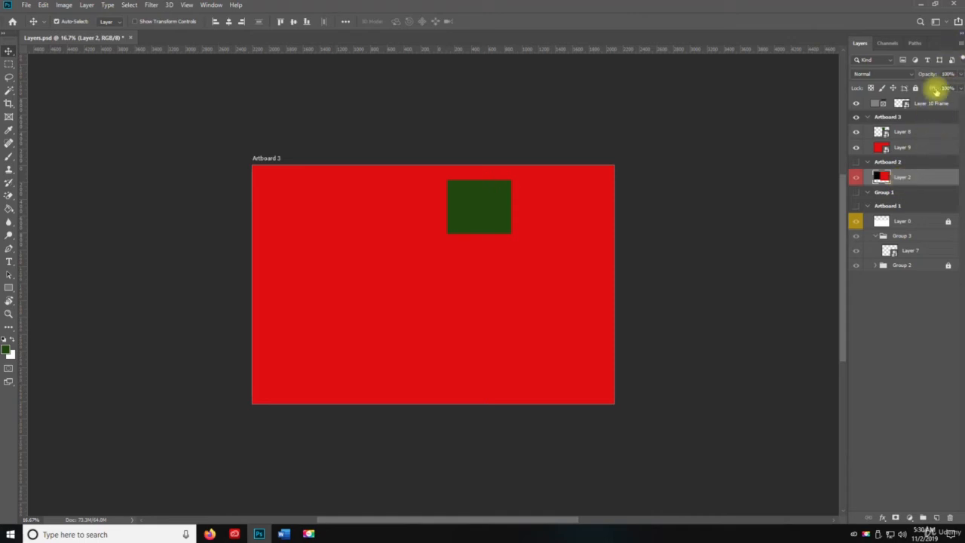
left_click(960, 43)
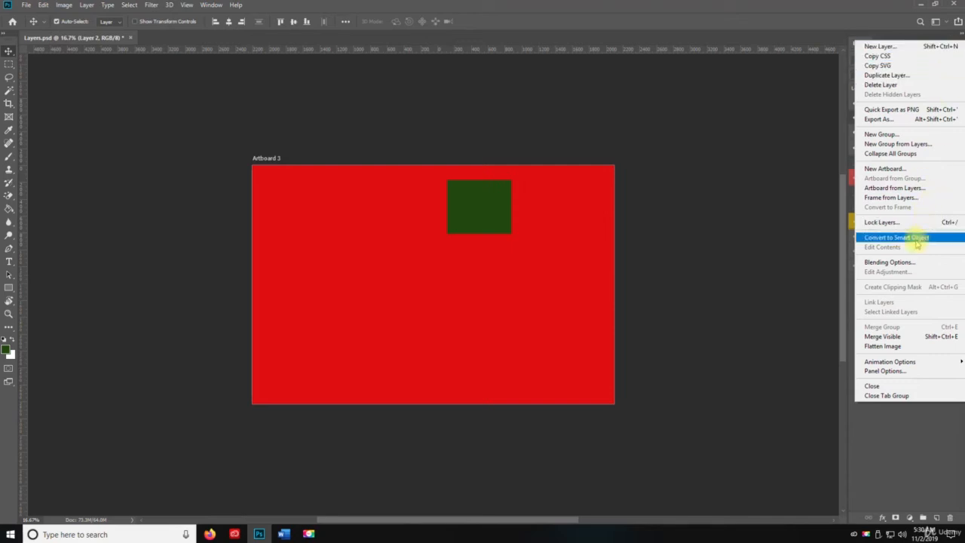
left_click(906, 426)
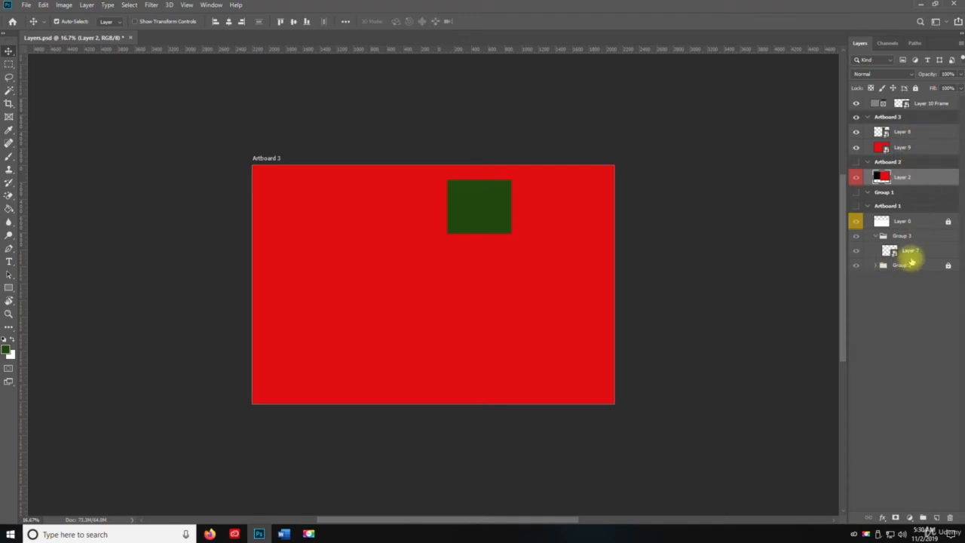
left_click(913, 253)
right_click(913, 255)
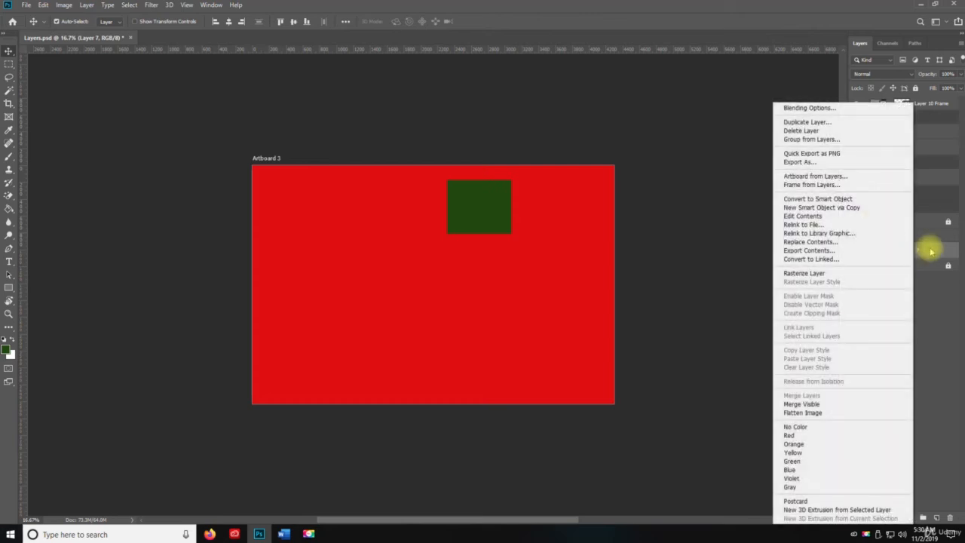
left_click(932, 251)
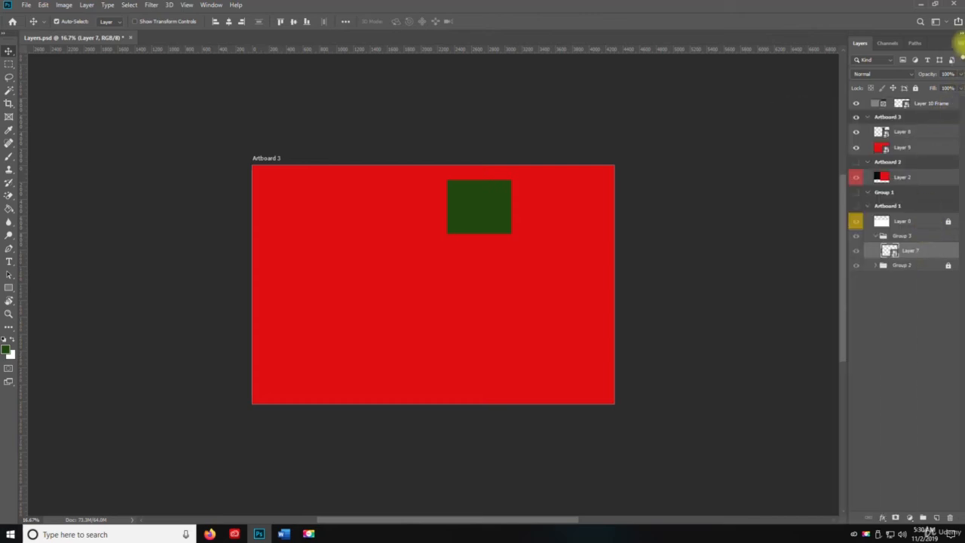
Open the contents of the Layer 7 smart object and fill its empty canvas with the dark green foreground color.
left_click(961, 46)
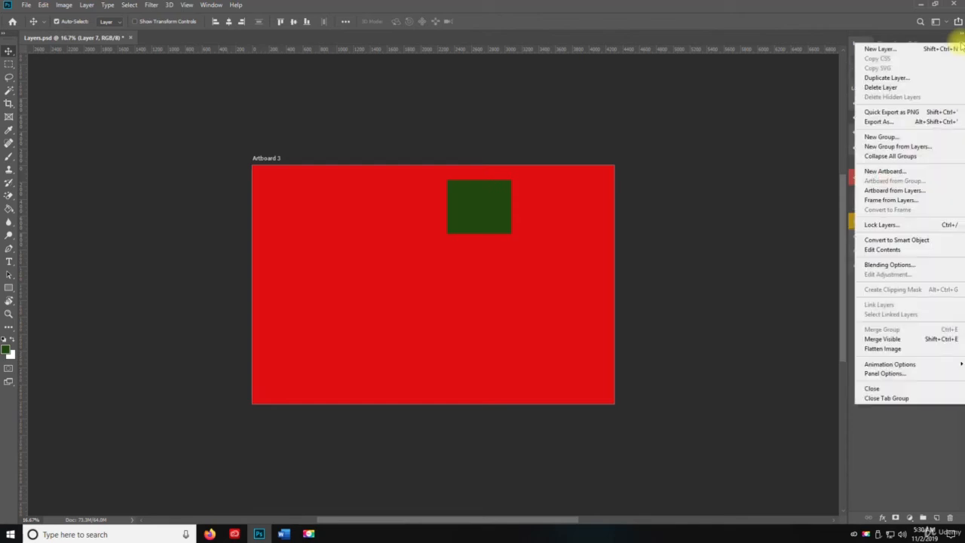
left_click(881, 249)
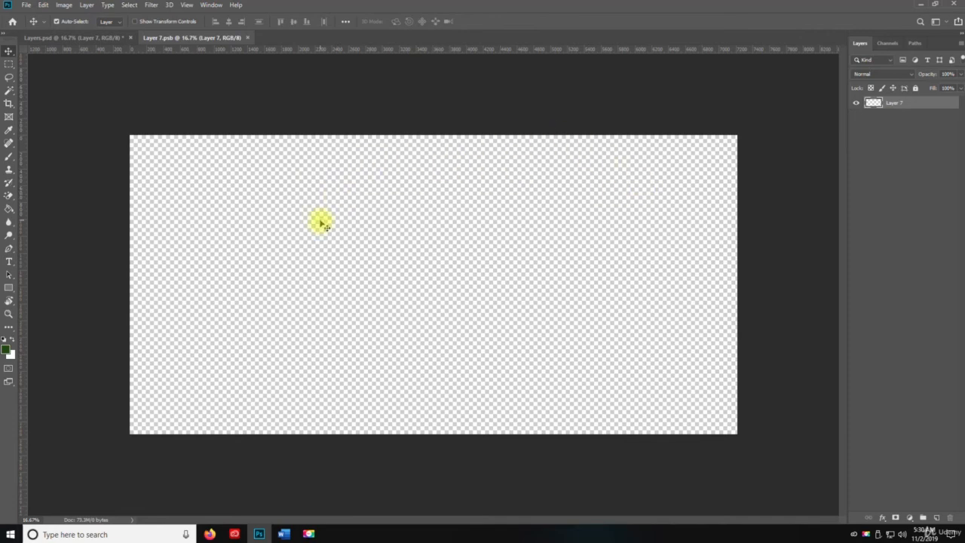
left_click(9, 207)
left_click(361, 257)
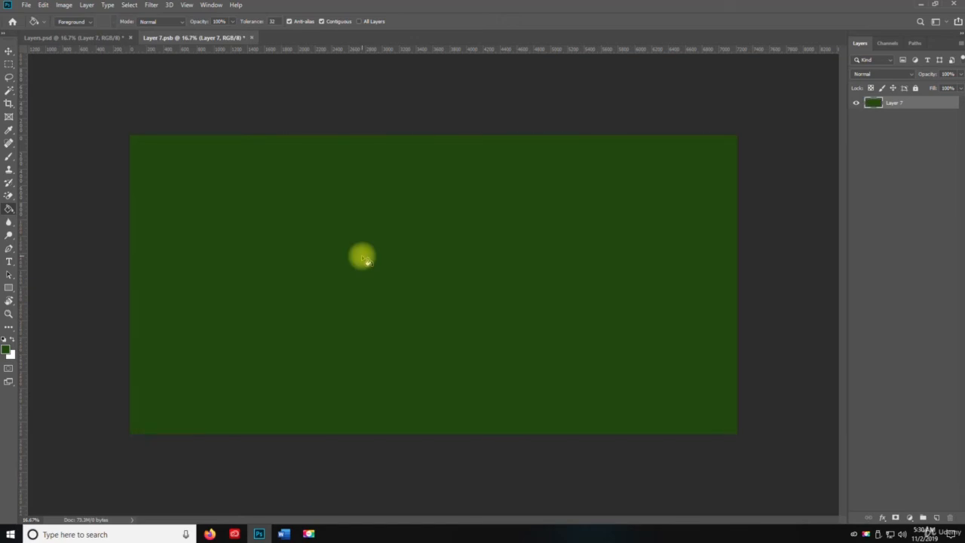
Save and close Layer 7.psb, returning to Layers.psd, and save that document as well.
key("v")
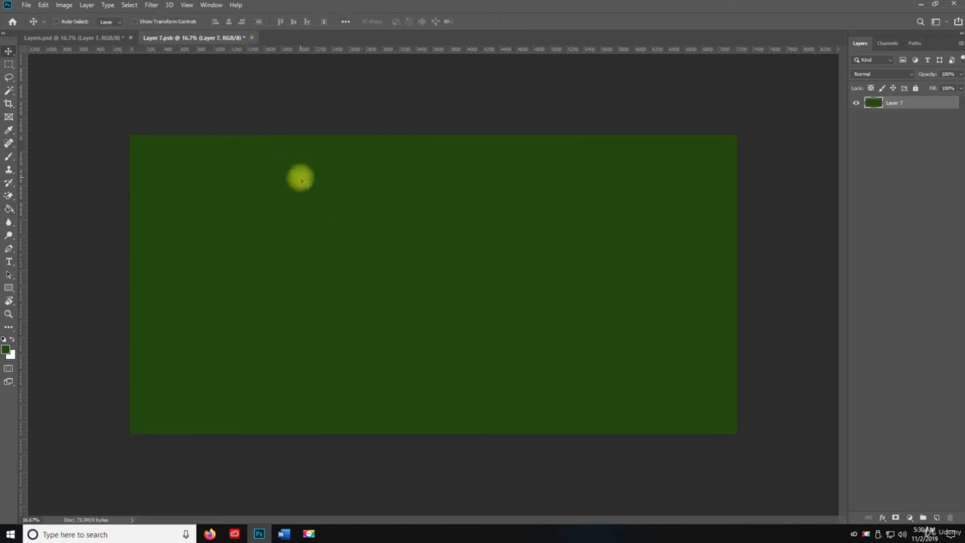
key("ctrl+s")
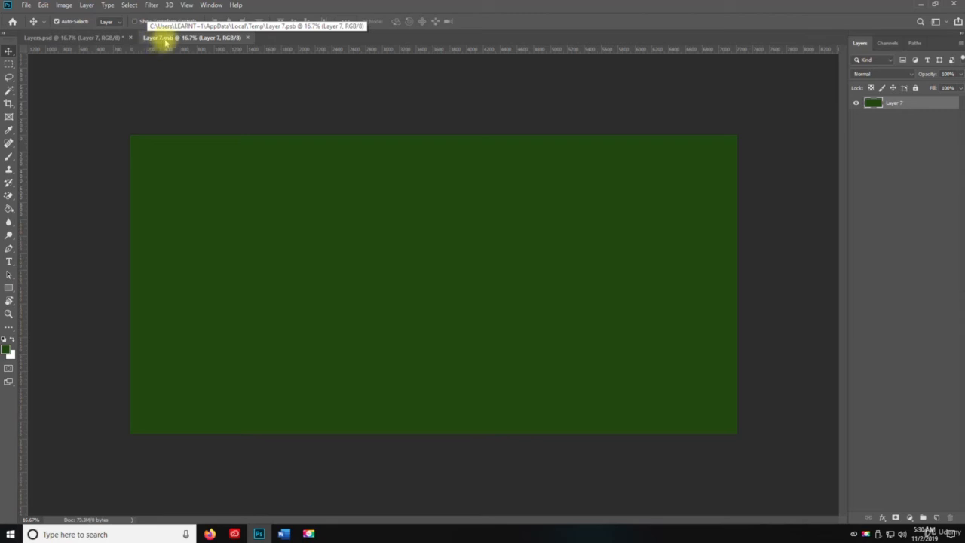
left_click(249, 39)
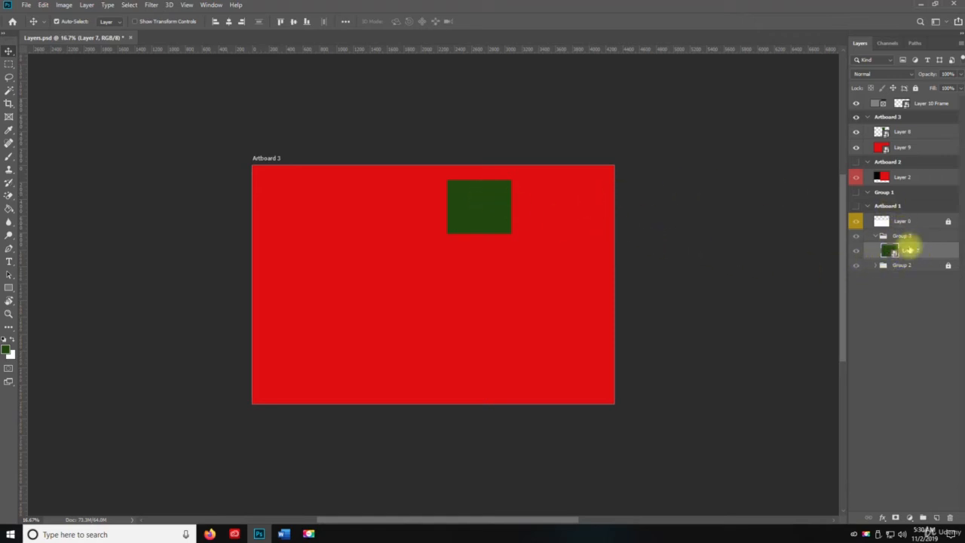
key("ctrl+s")
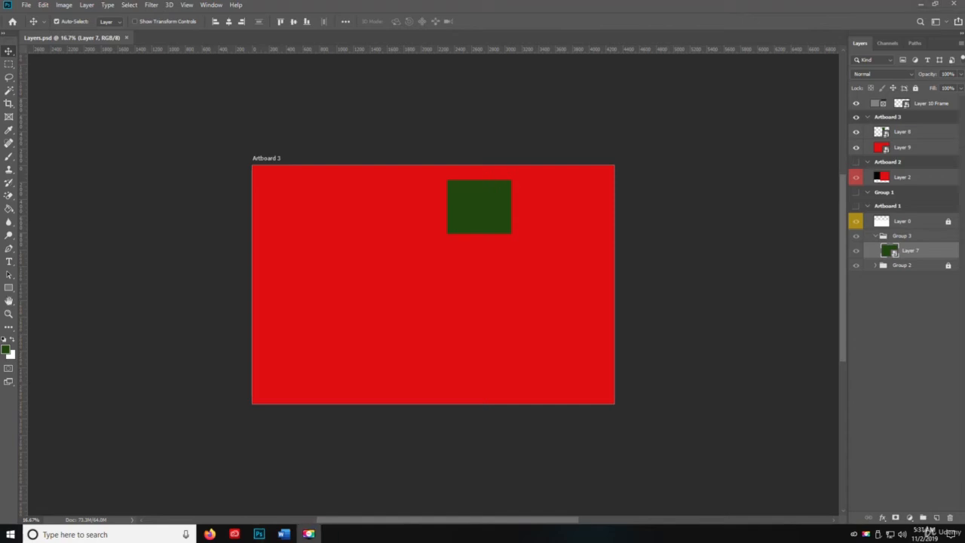
key("space")
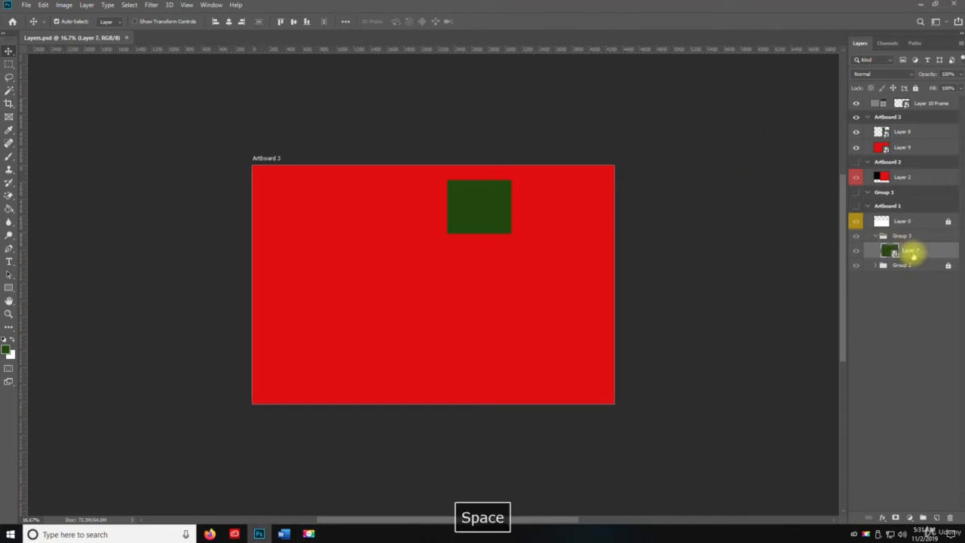
Open the blending options of Layer 7 and enable Bevel & Emboss with Contour and Texture.
left_click(960, 44)
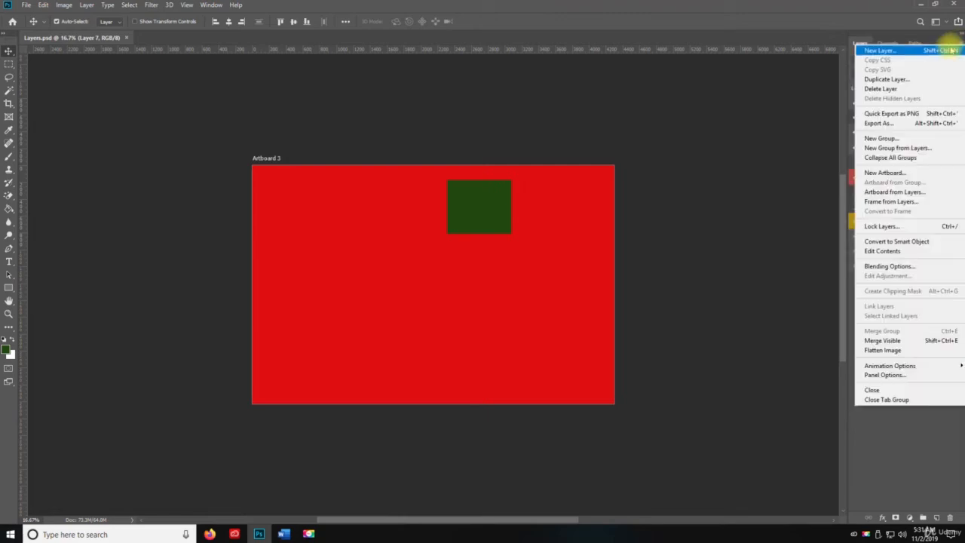
left_click(904, 268)
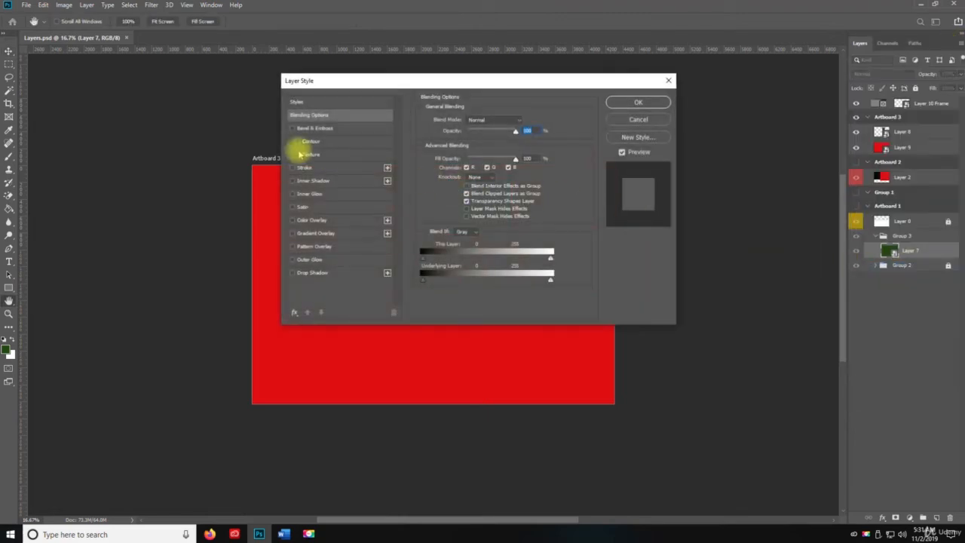
left_click_drag(308, 83, 238, 104)
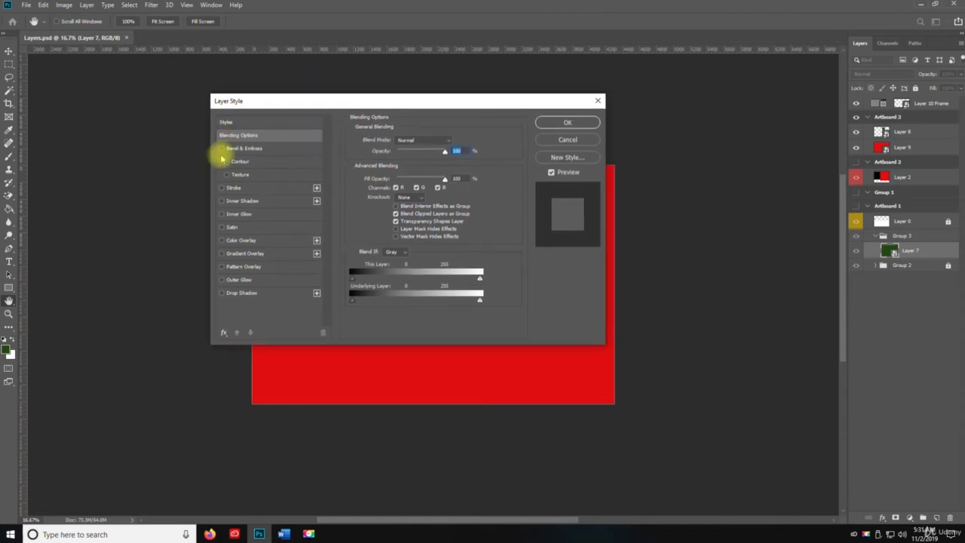
left_click_drag(307, 98, 432, 222)
left_click(345, 273)
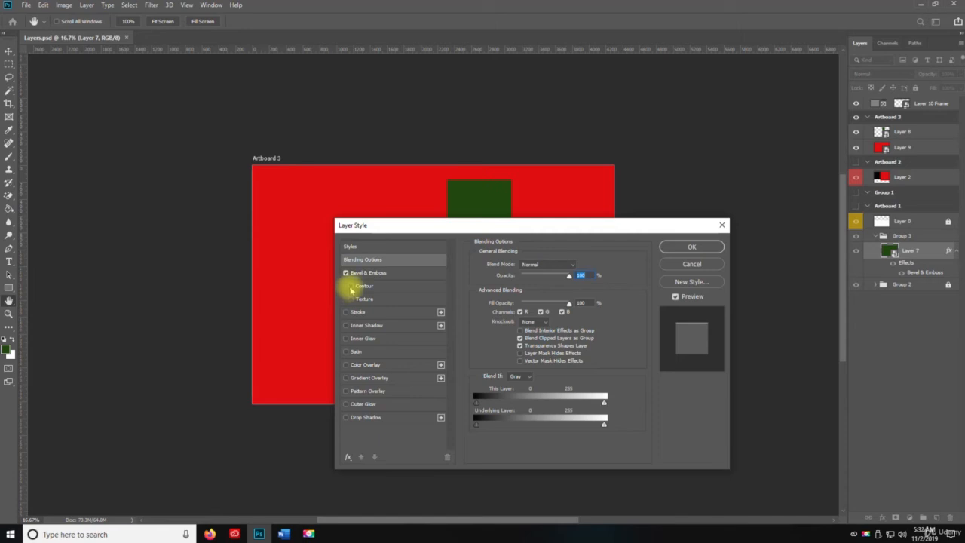
left_click(351, 287)
left_click(351, 298)
Add Stroke, Inner Shadow, Inner Glow, Satin, Color Overlay, Outer Glow and Drop Shadow to Layer 7 and apply the layer style.
left_click(346, 312)
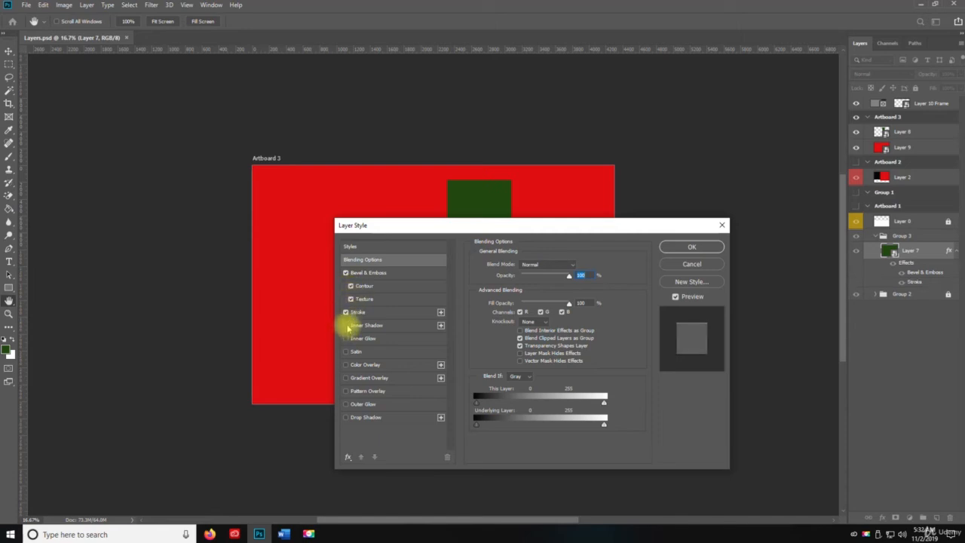
left_click(346, 325)
left_click(346, 337)
left_click(346, 351)
left_click(346, 364)
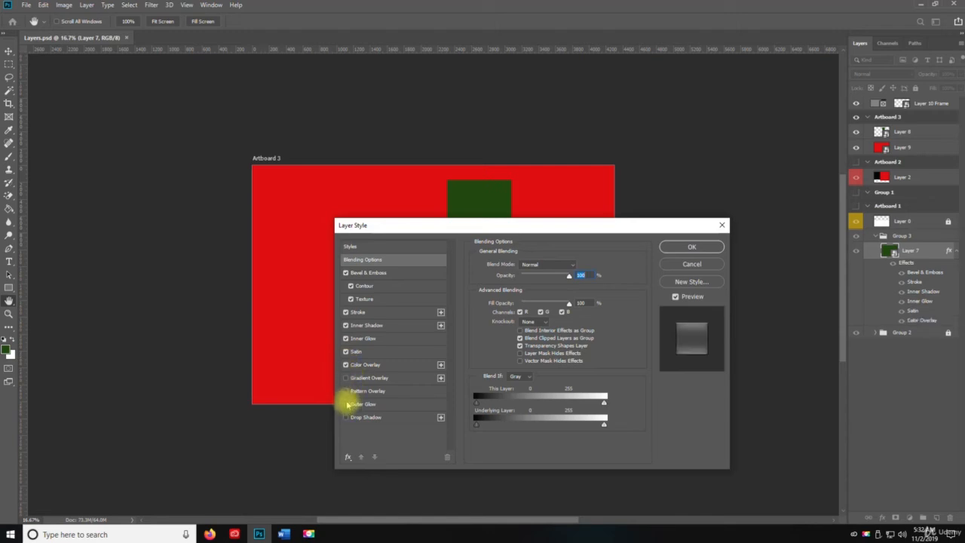
left_click(346, 404)
left_click(347, 417)
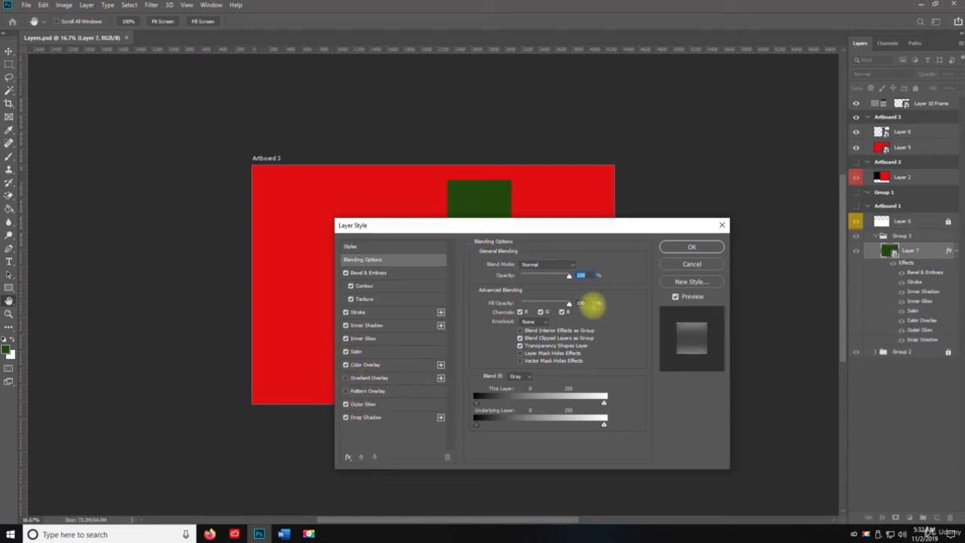
left_click(692, 248)
View the contents of the Layer 7 smart object, close that document and collapse the layer's effects list.
right_click(927, 250)
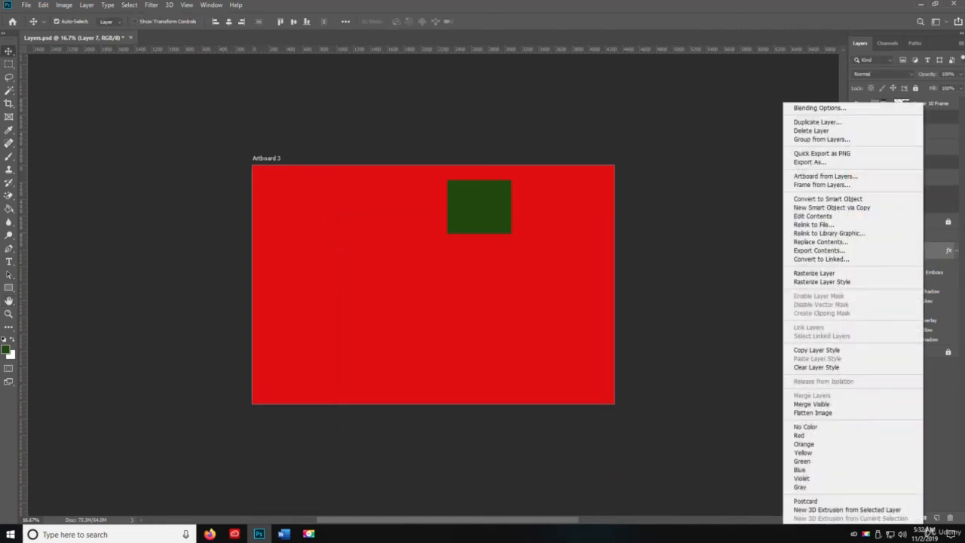
left_click(961, 46)
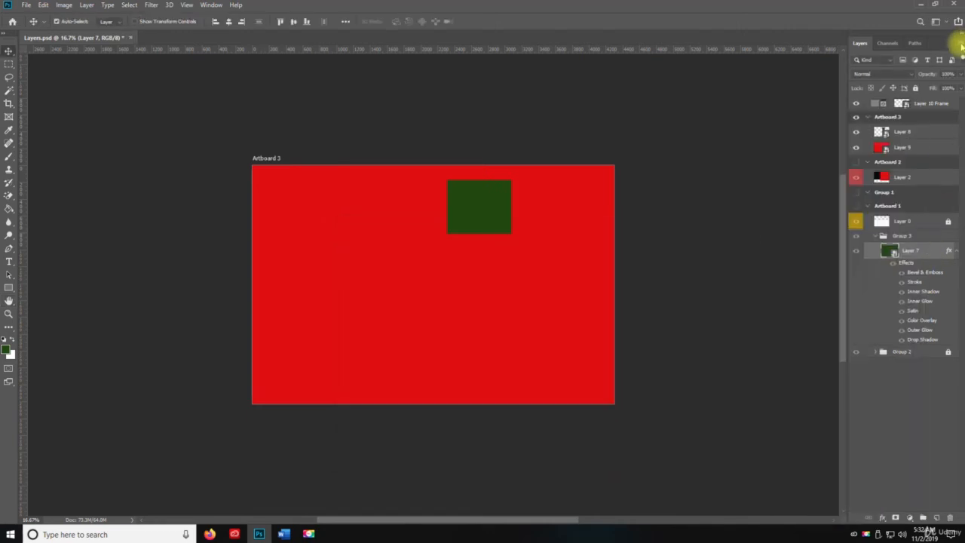
left_click(961, 46)
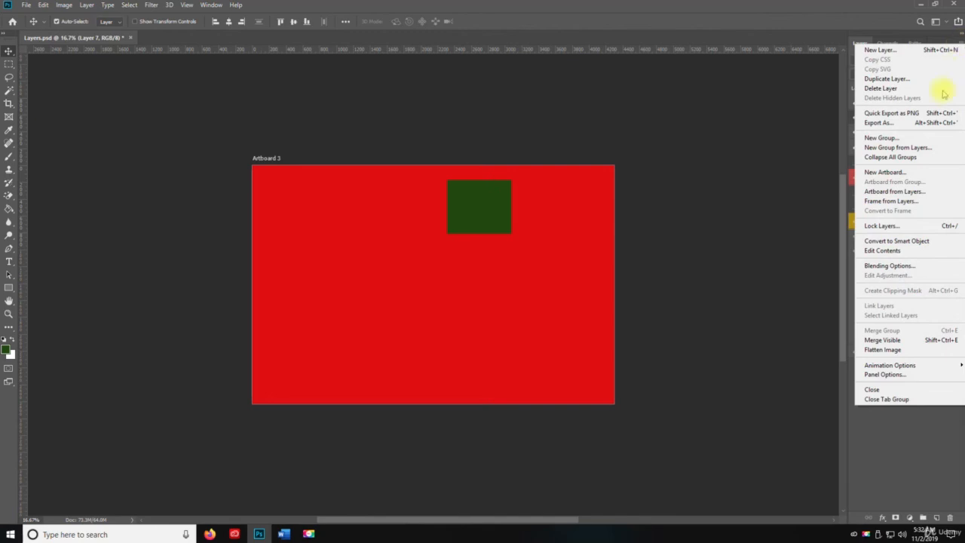
left_click(904, 253)
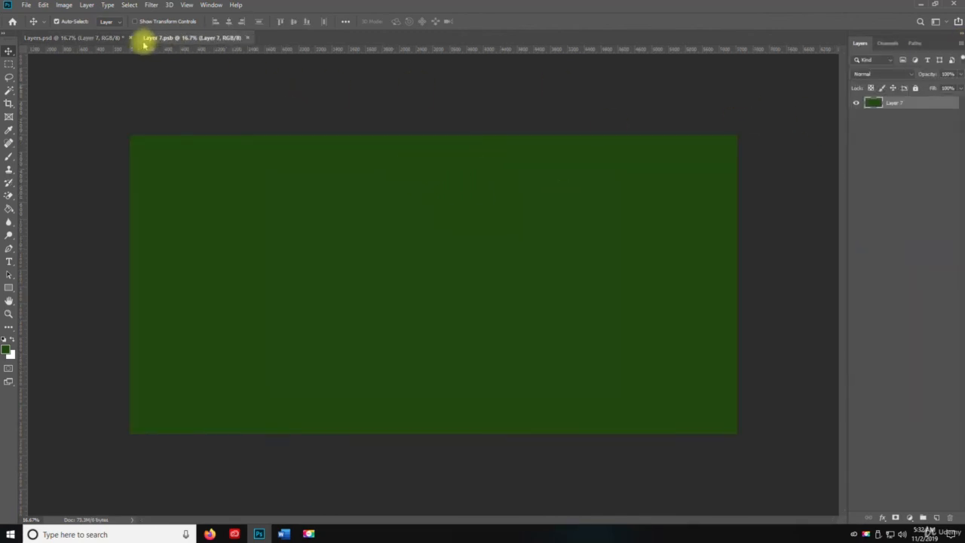
left_click(248, 37)
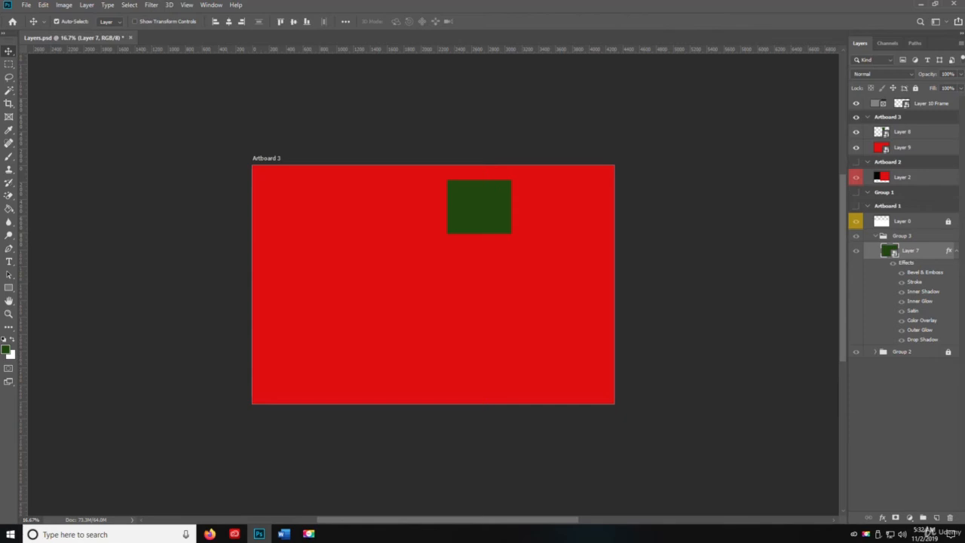
left_click(951, 254)
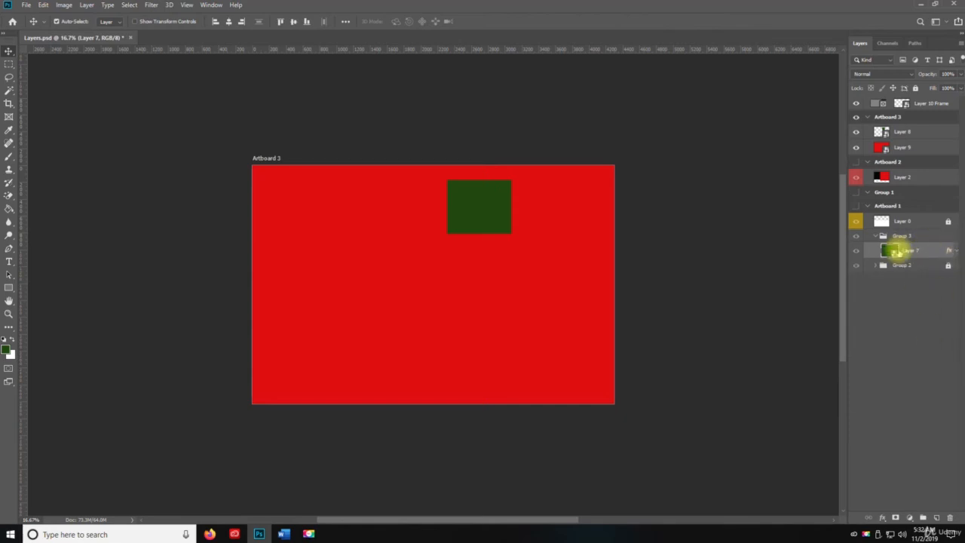
Add a new layer above Layer 10 Frame and view its blending options, closing them without enabling any effects.
left_click(903, 291)
left_click(935, 518)
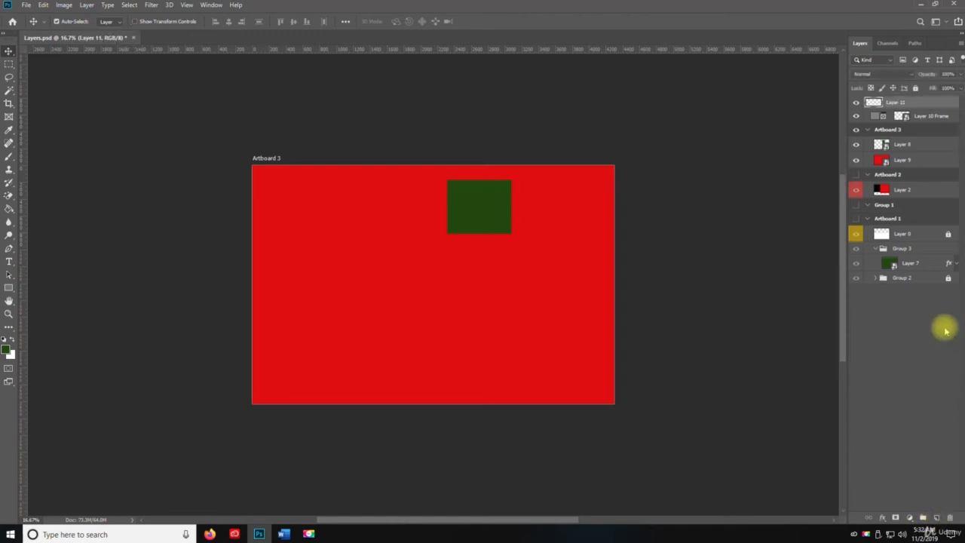
right_click(893, 102)
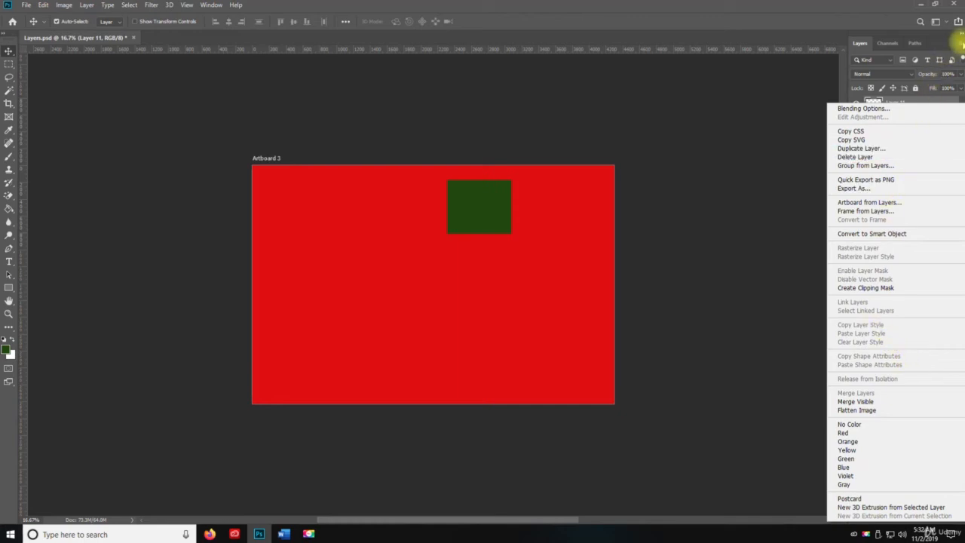
left_click(960, 43)
left_click(960, 43)
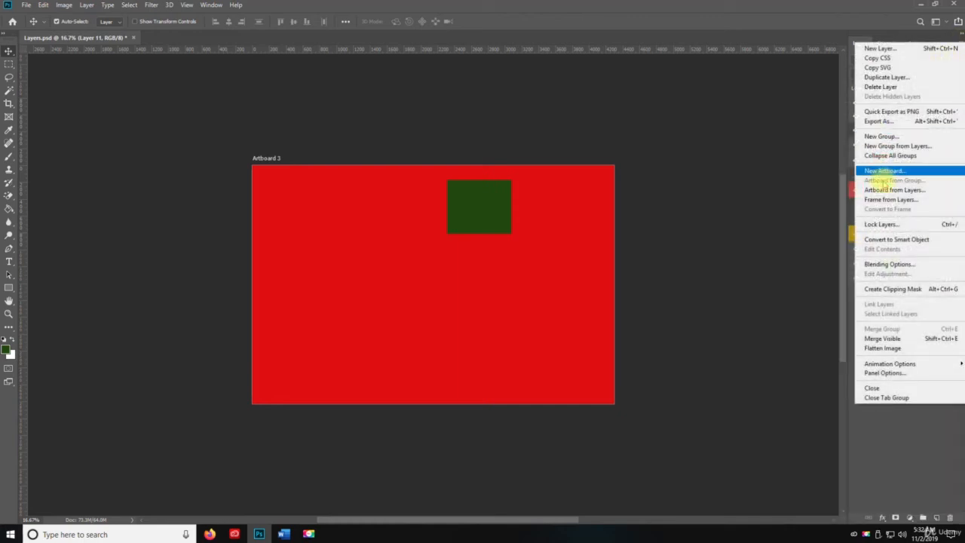
left_click(881, 264)
double_click(881, 264)
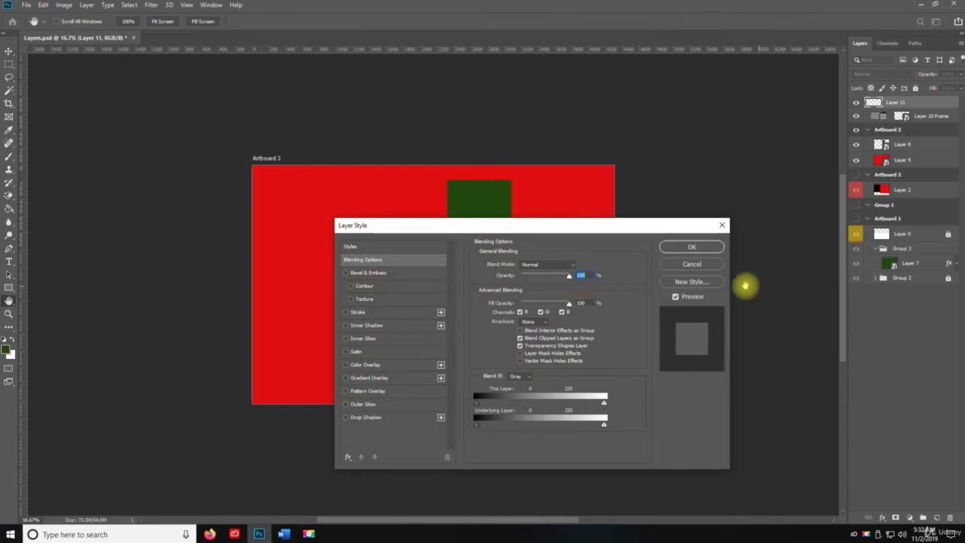
left_click(692, 247)
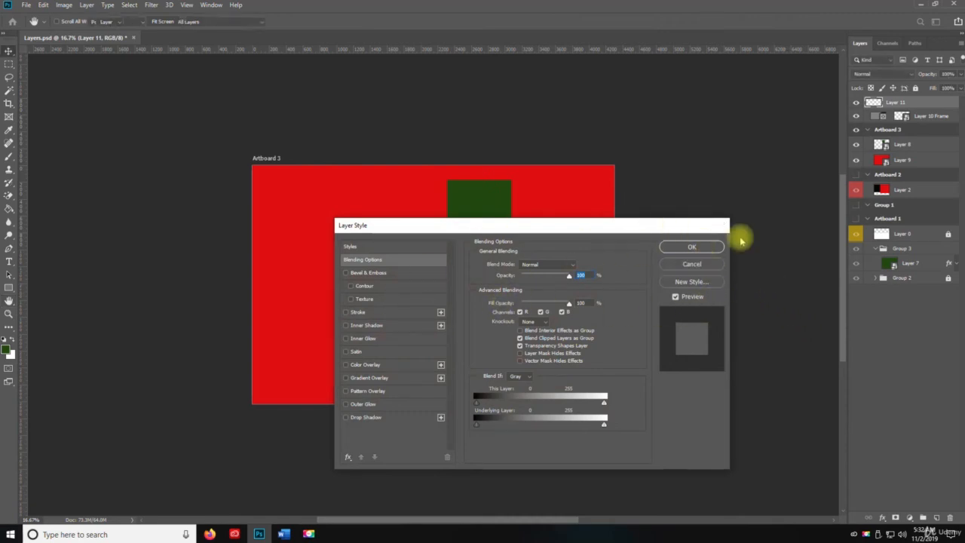
Fill the new empty Layer 11 with the dark green foreground color on Artboard 3.
key("g")
left_click(350, 239)
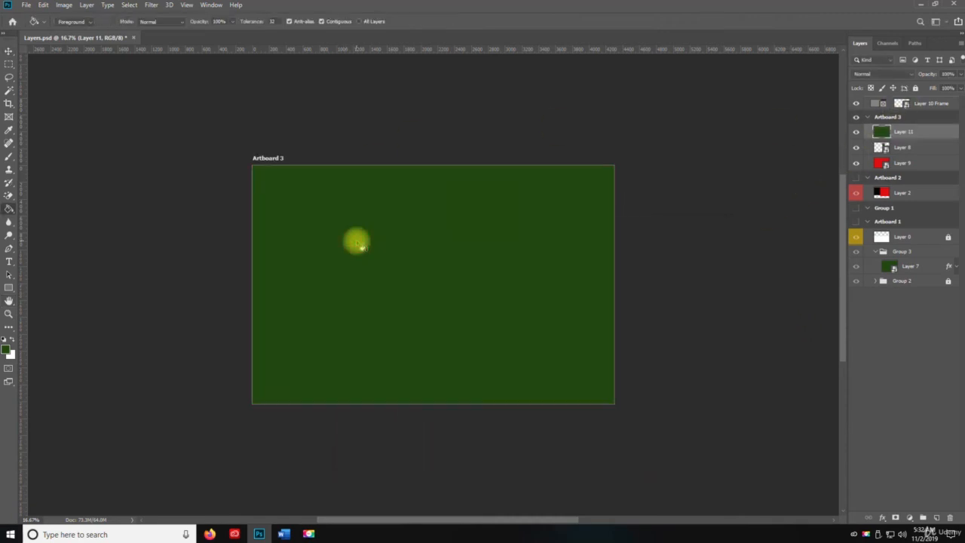
key("v")
Open the blending options of Layer 11 and enable Bevel & Emboss with Contour and Texture.
right_click(909, 133)
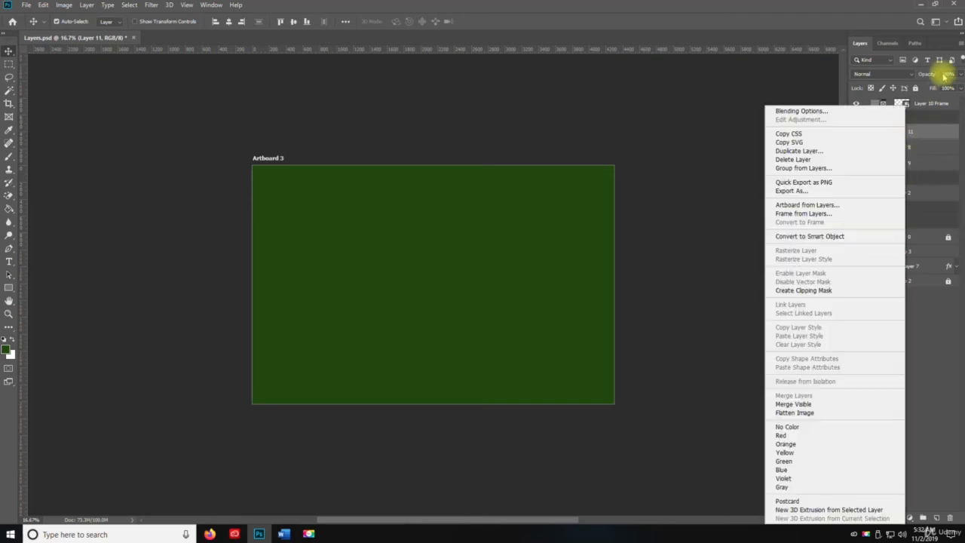
left_click(960, 45)
left_click(958, 43)
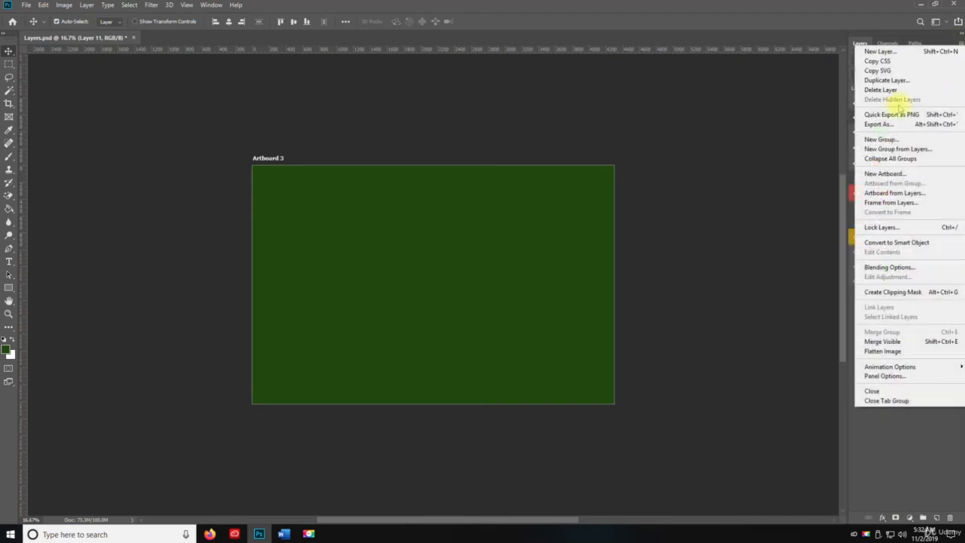
left_click(883, 267)
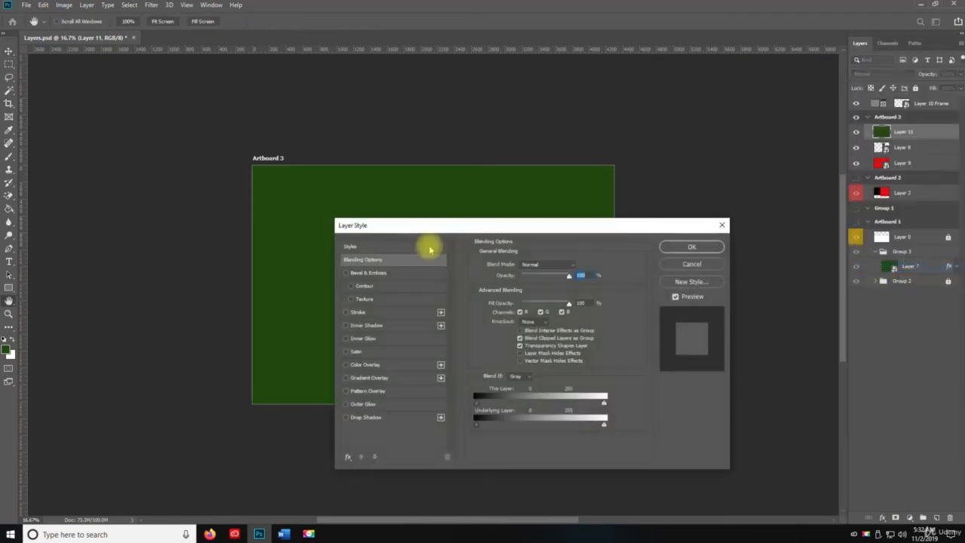
left_click(371, 273)
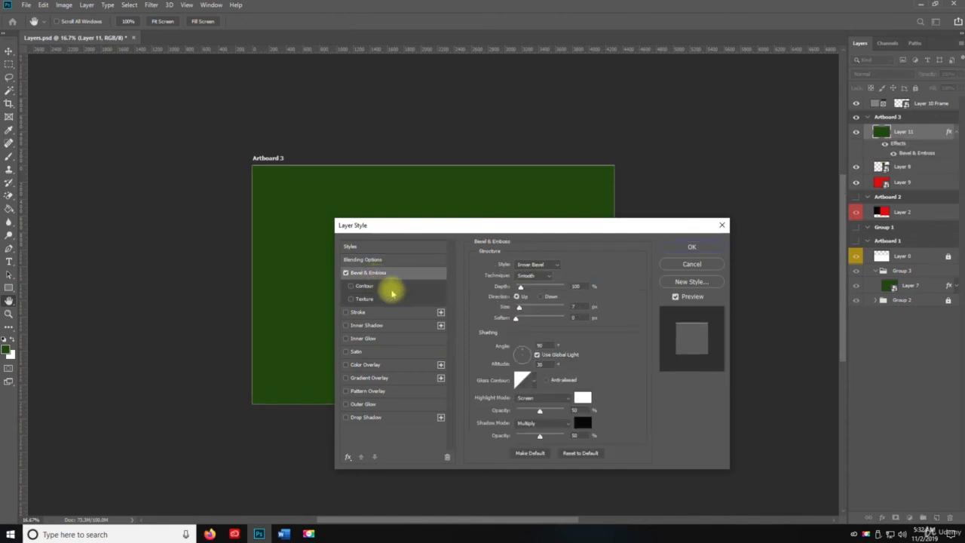
left_click(372, 288)
left_click(367, 299)
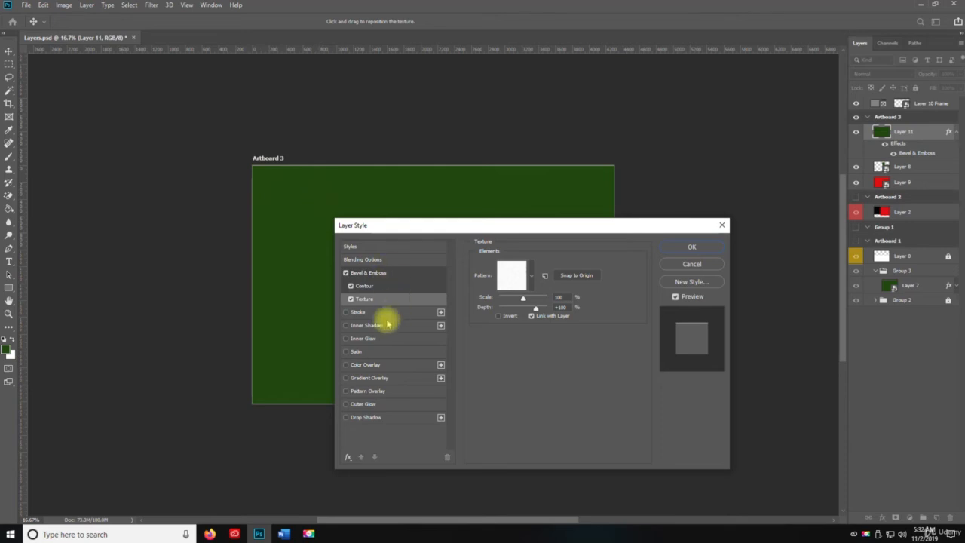
Add Stroke, Inner Shadow, Inner Glow and Satin to Layer 11, trying Color Overlay and switching it off again.
left_click(356, 312)
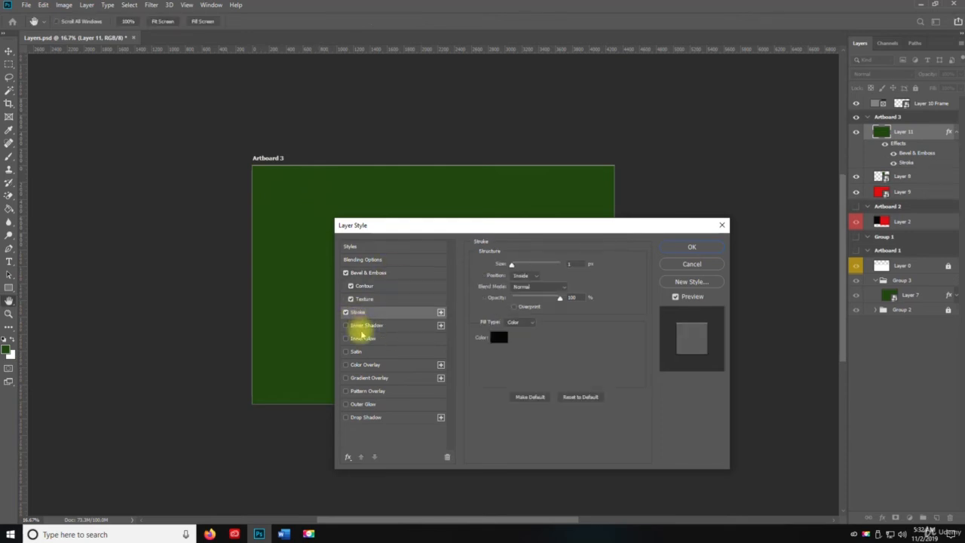
left_click(356, 325)
left_click(357, 339)
left_click(356, 352)
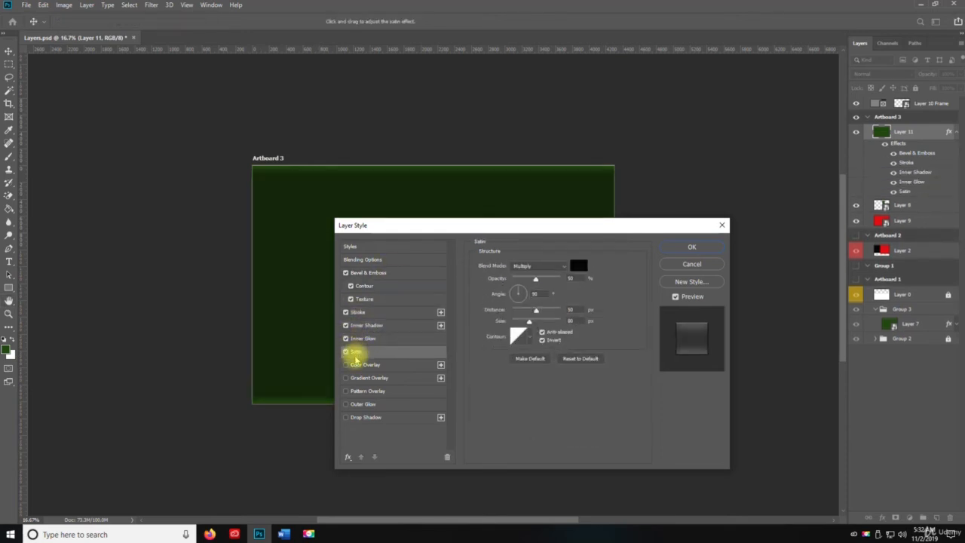
left_click(357, 364)
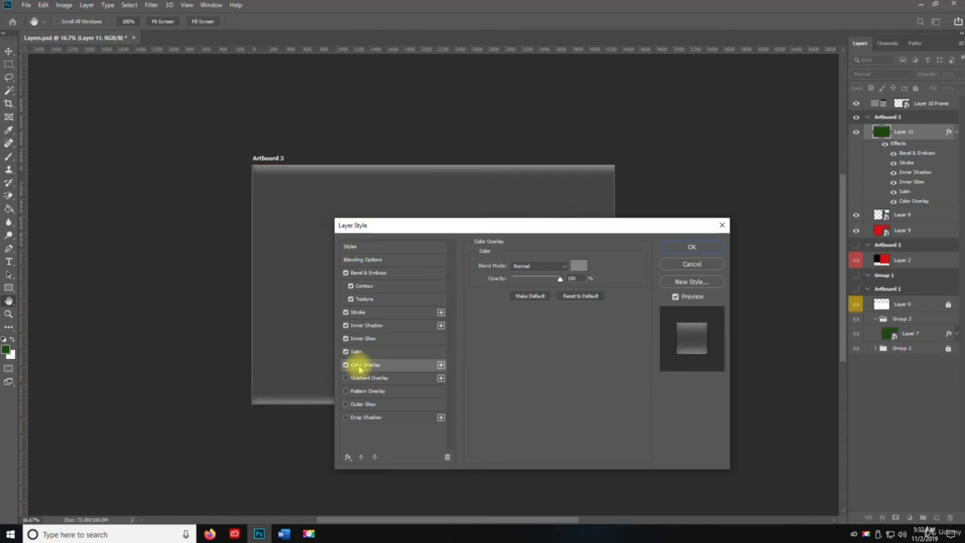
left_click(346, 365)
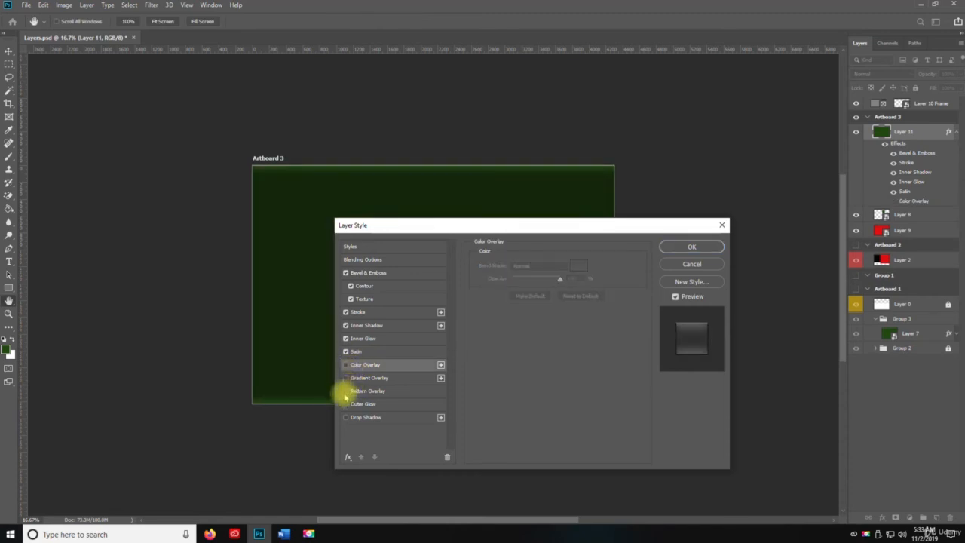
Add Outer Glow and Drop Shadow to Layer 11, apply the layer style and save the document.
left_click(346, 405)
left_click(346, 418)
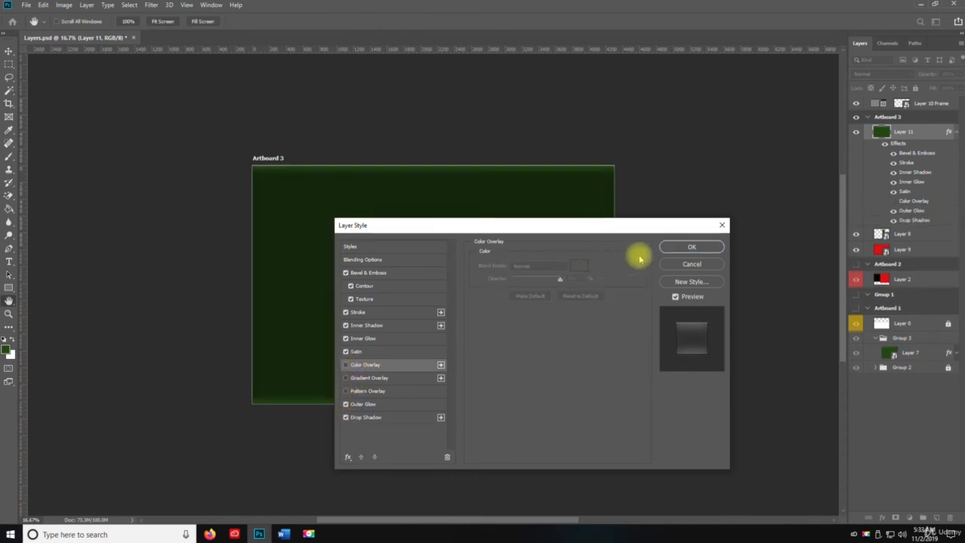
left_click(678, 251)
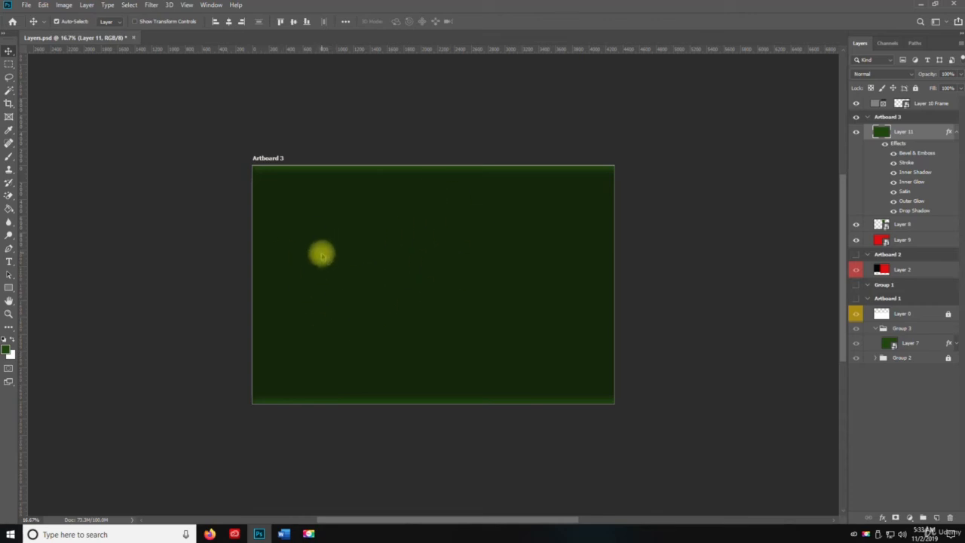
key("ctrl+s")
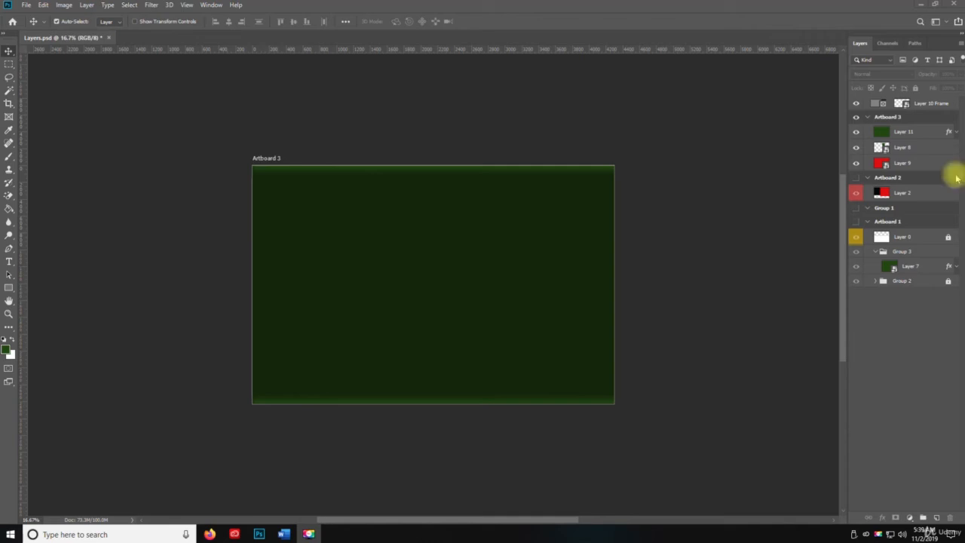
key("space")
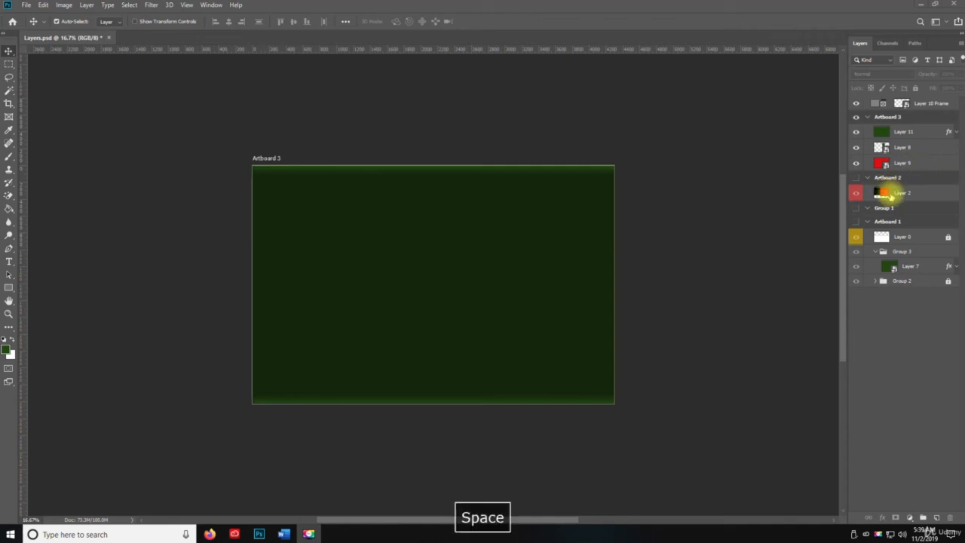
right_click(894, 193)
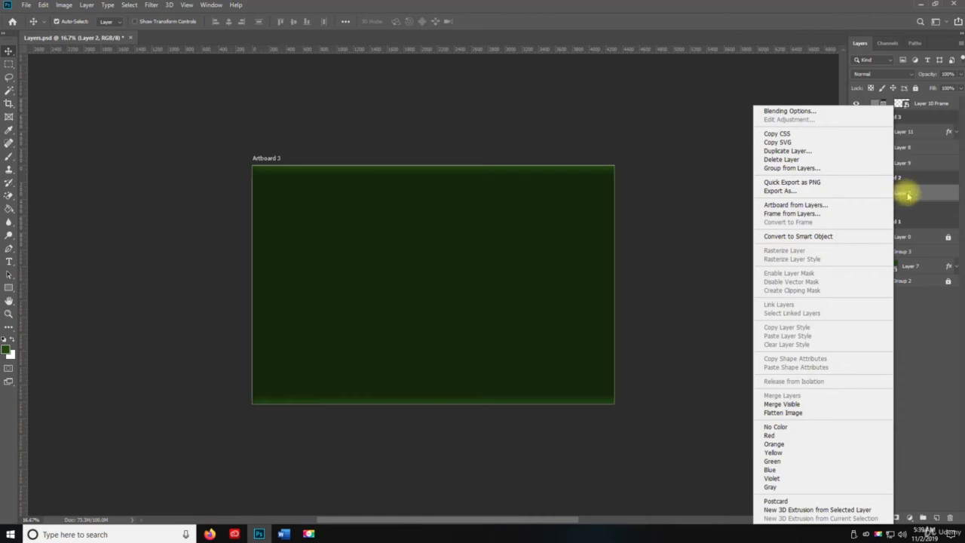
left_click(907, 195)
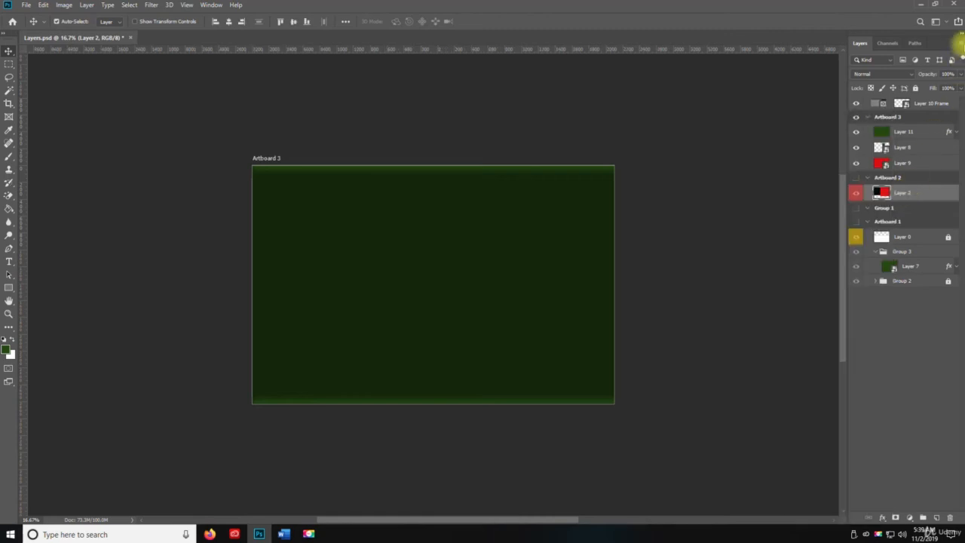
left_click(960, 43)
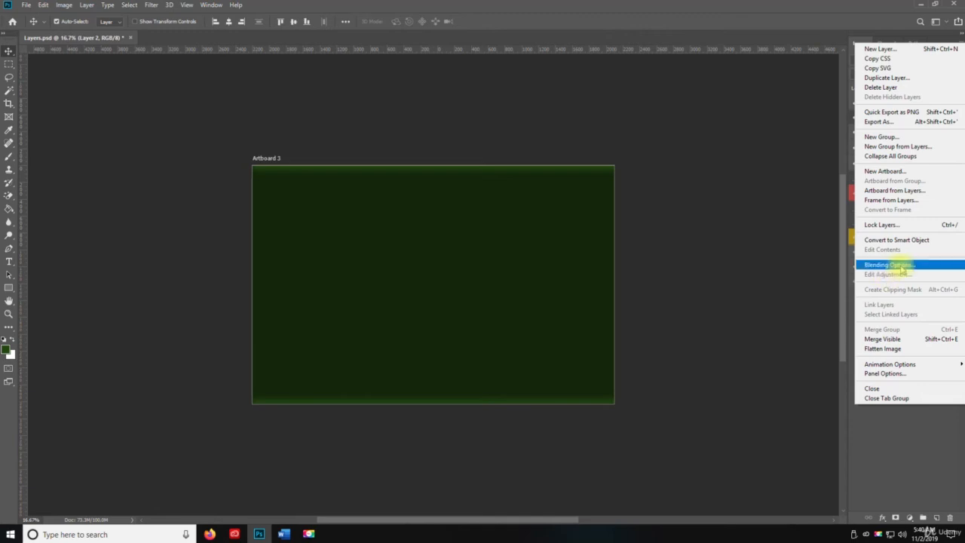
left_click(873, 441)
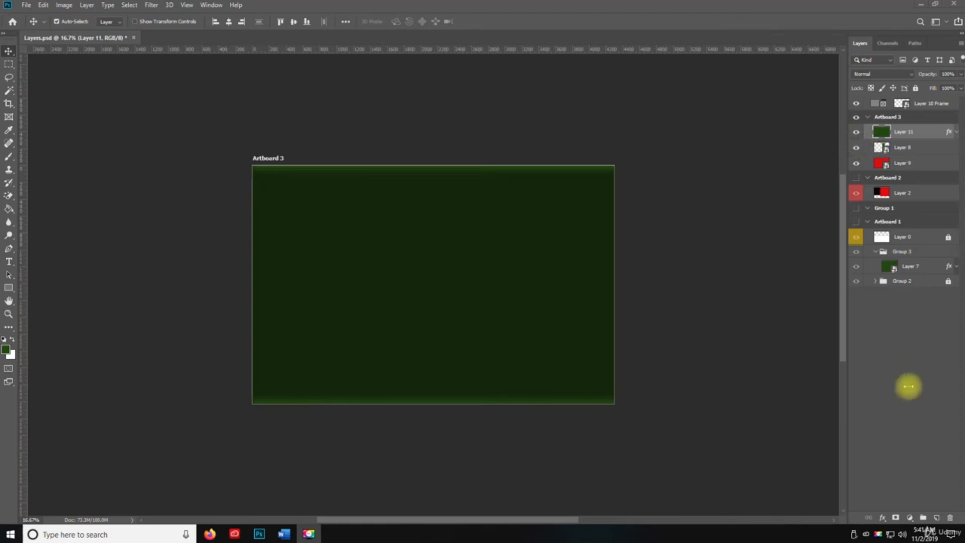
Add a new layer above Layer 11 and make it a clipping mask on Layer 11.
left_click(936, 518)
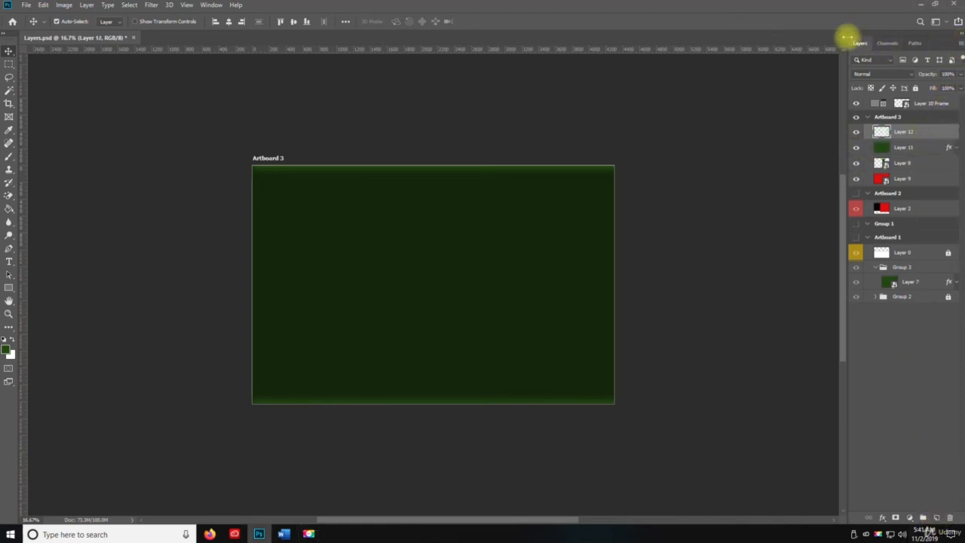
left_click(956, 44)
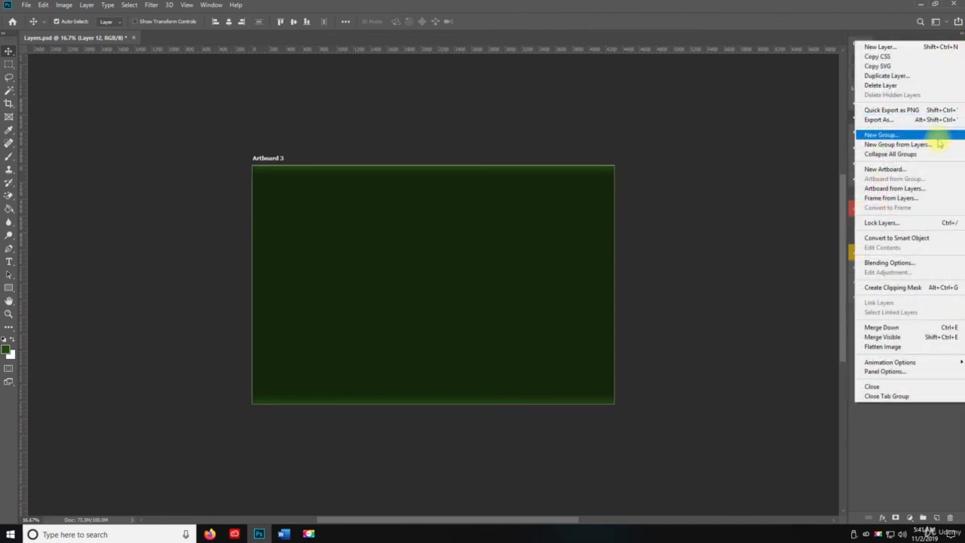
left_click(916, 288)
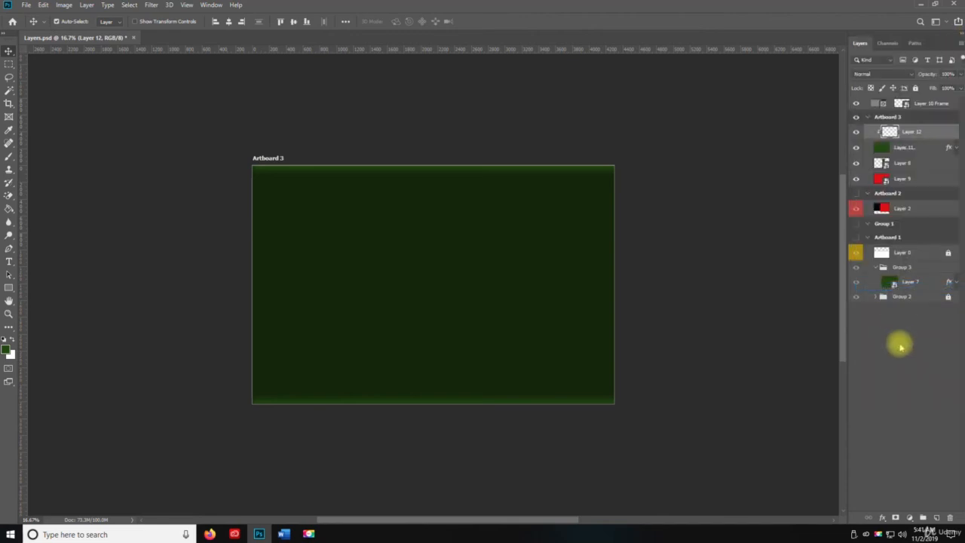
Add another new layer above Layer 12 and clip it to Layer 11 as well.
left_click(935, 519)
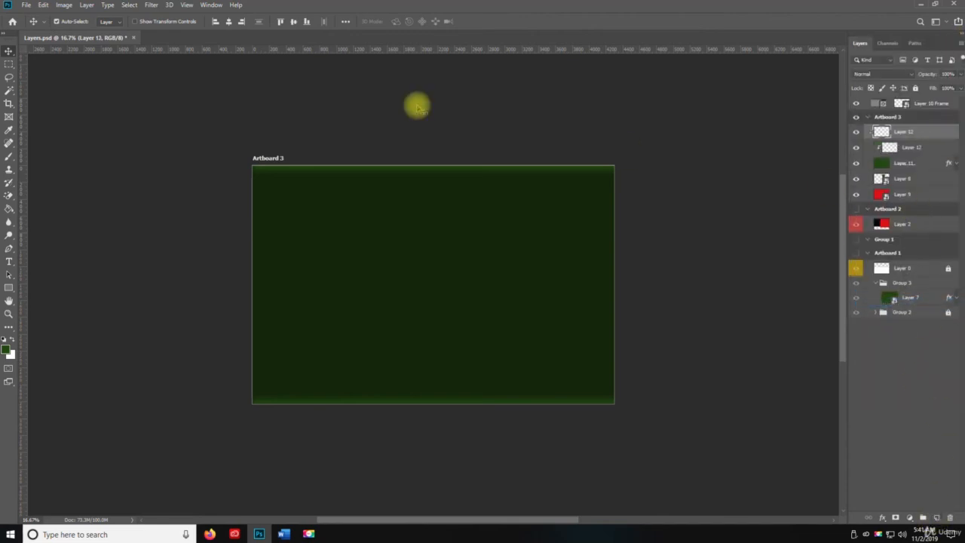
left_click(86, 5)
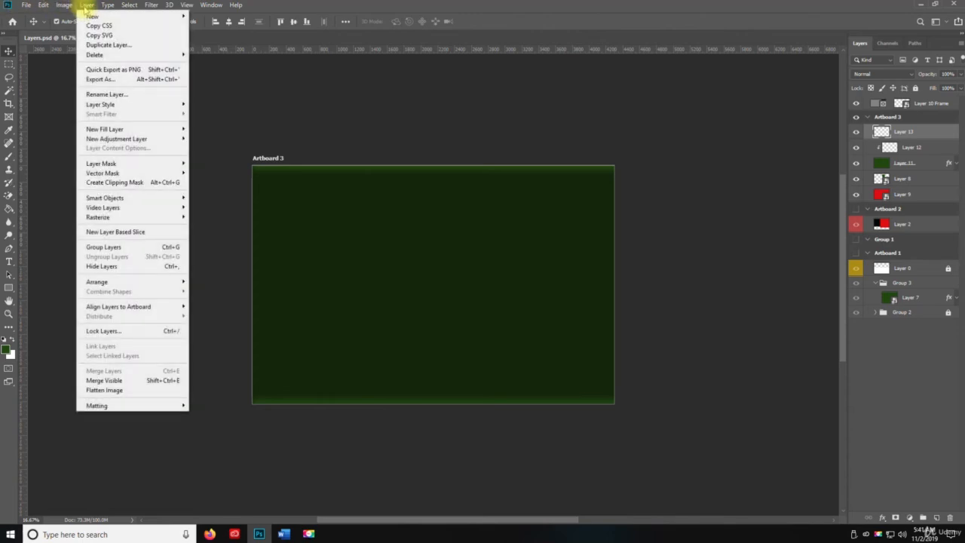
left_click(134, 188)
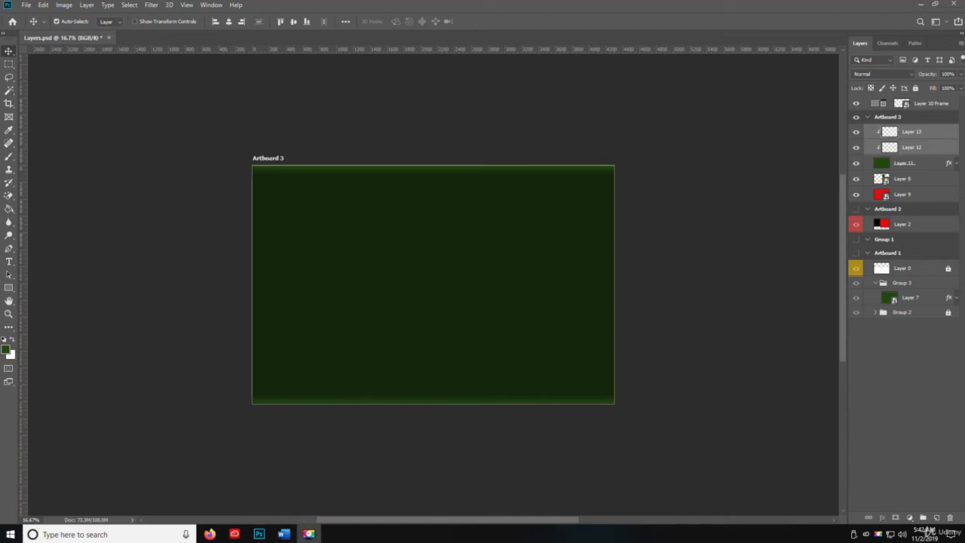
Link Layer 13, Layer 12 and Layer 8 together.
key("space")
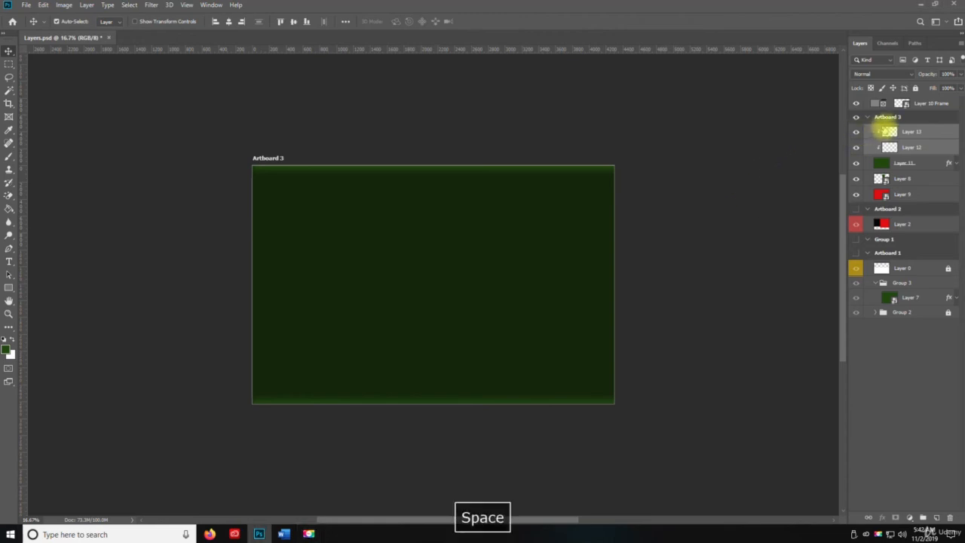
left_click(883, 129)
left_click(887, 118)
left_click(911, 132)
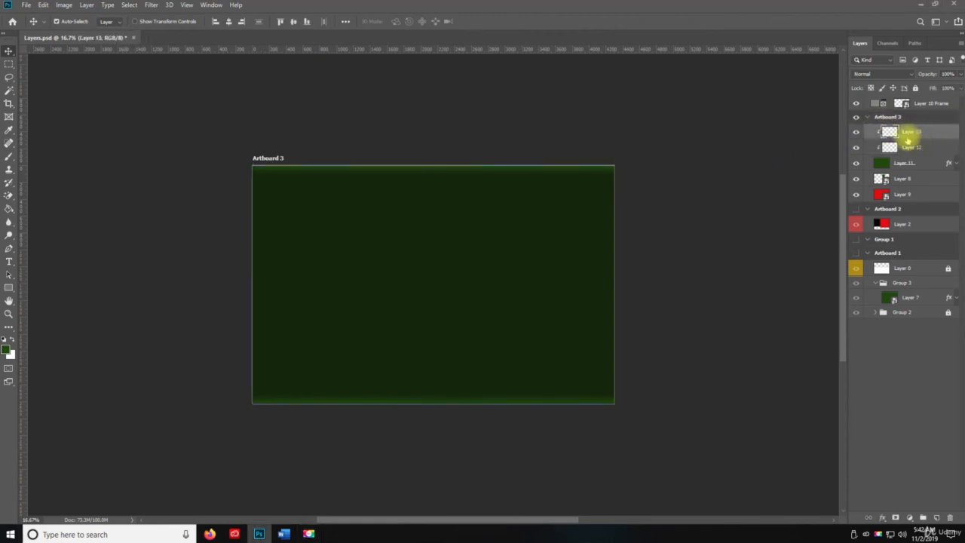
left_click(914, 148, "ctrl")
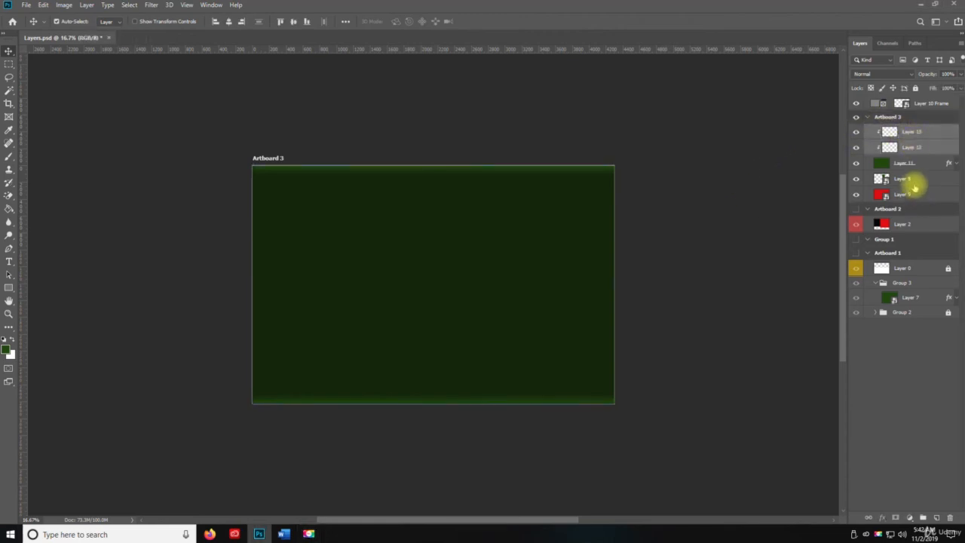
left_click(914, 180, "ctrl")
right_click(910, 142)
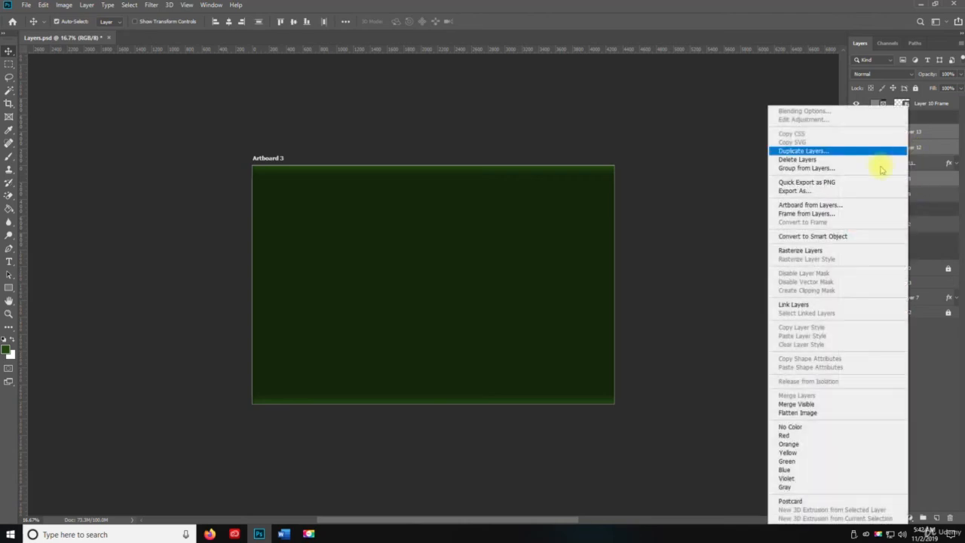
left_click(796, 305)
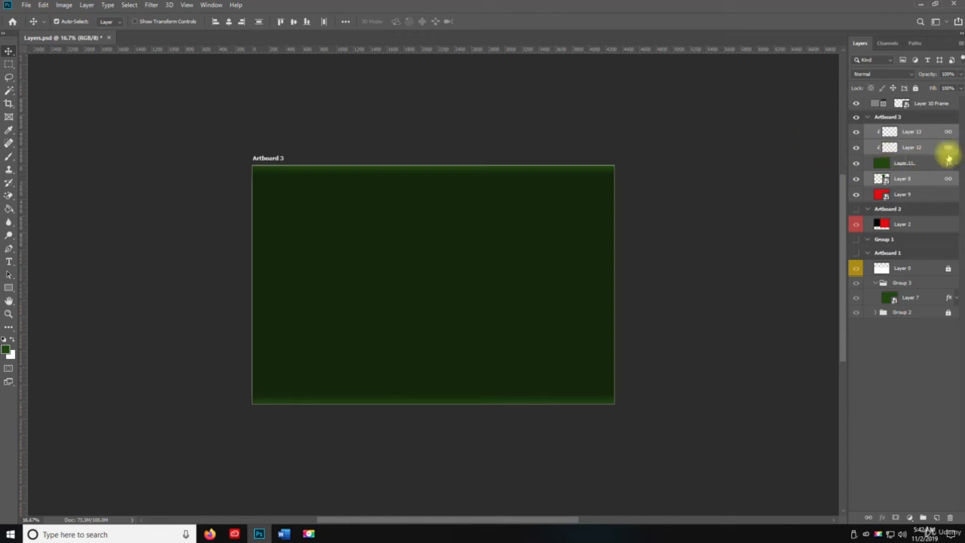
Link Layer 7 in Group 3 with Layer 13, Layer 12 and Layer 8, then deselect the layers and save the document.
left_click(912, 301, "ctrl")
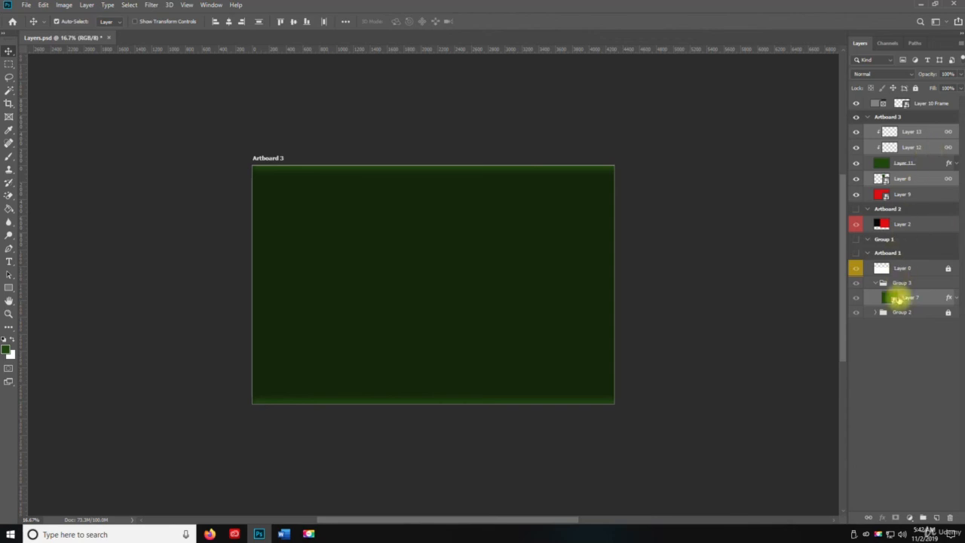
right_click(899, 299)
right_click(926, 296)
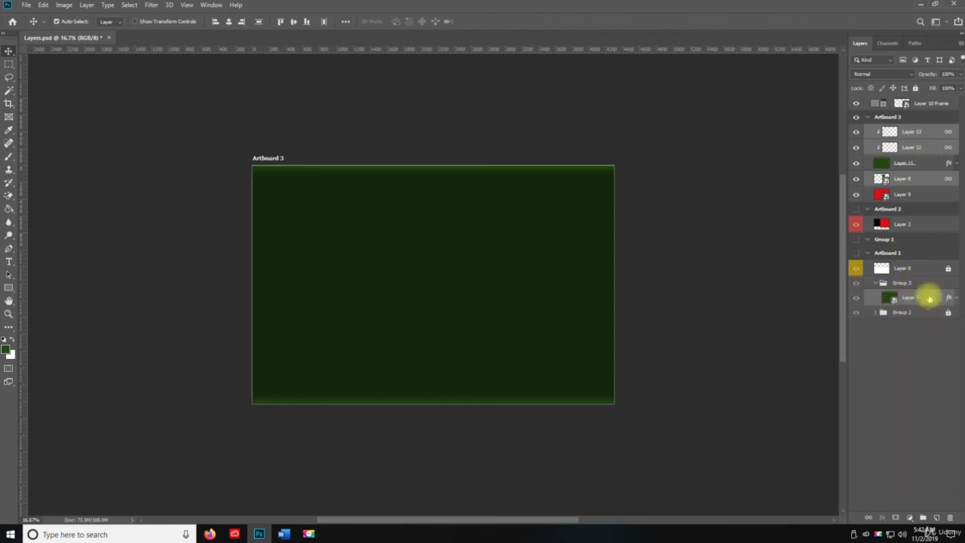
right_click(926, 295)
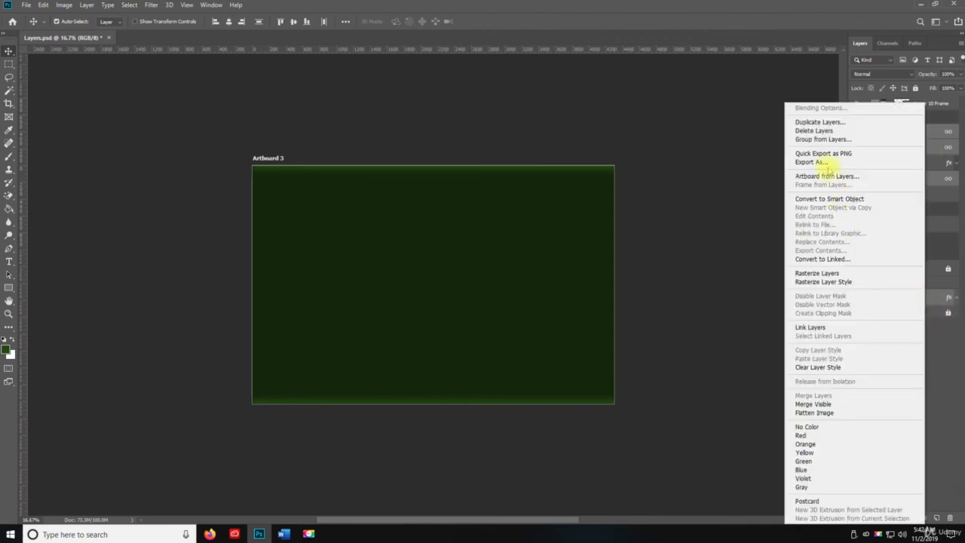
left_click(845, 327)
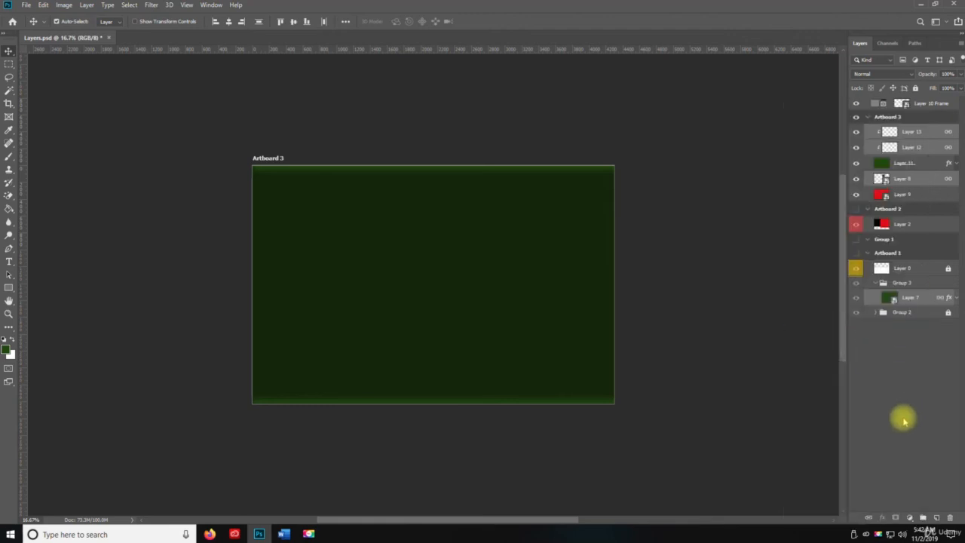
left_click(933, 390)
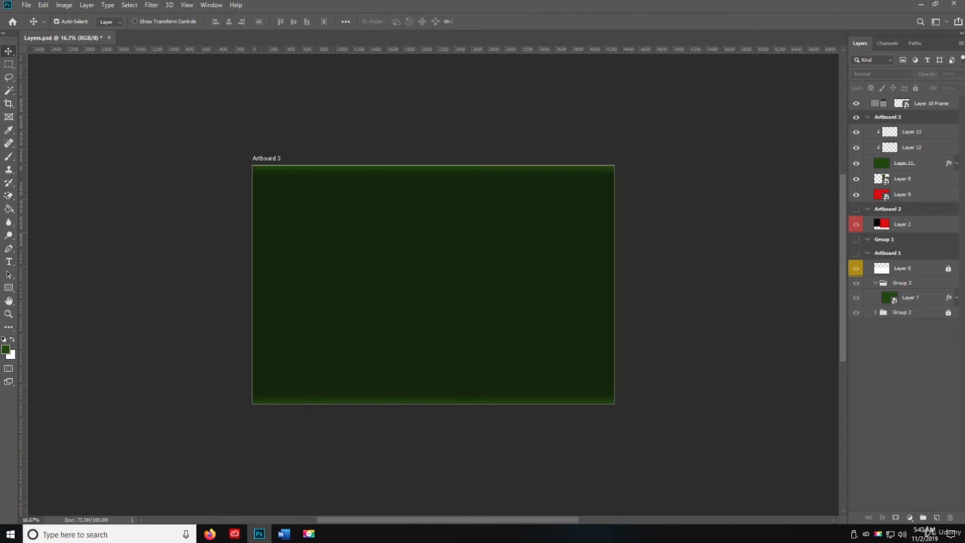
key("space")
left_click(26, 5)
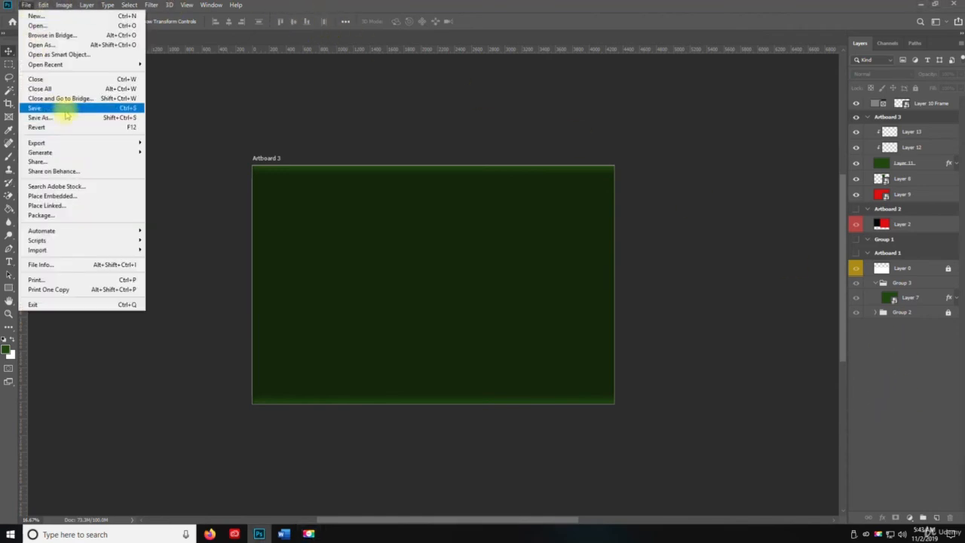
left_click(65, 109)
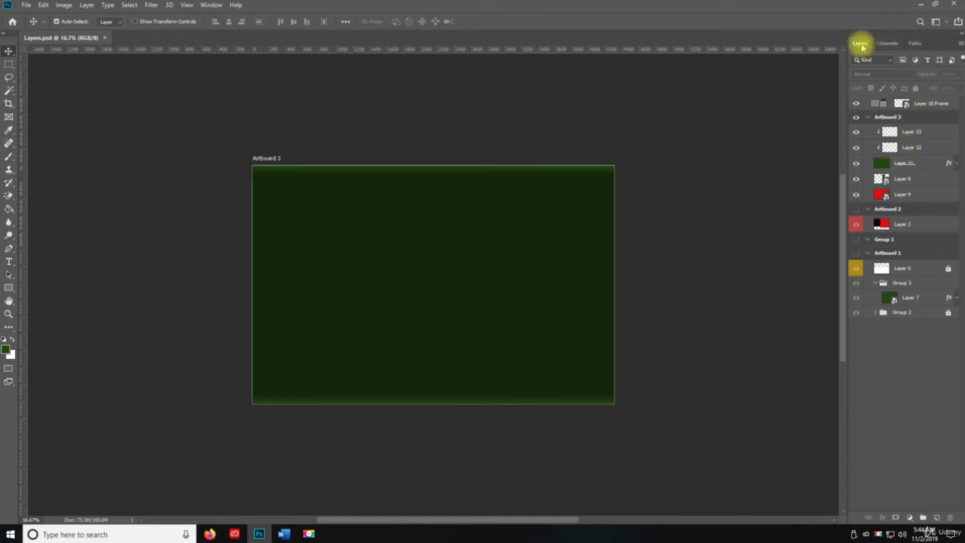
Select all layers linked to Layer 12 using Select Linked Layers and save the document.
left_click(960, 45)
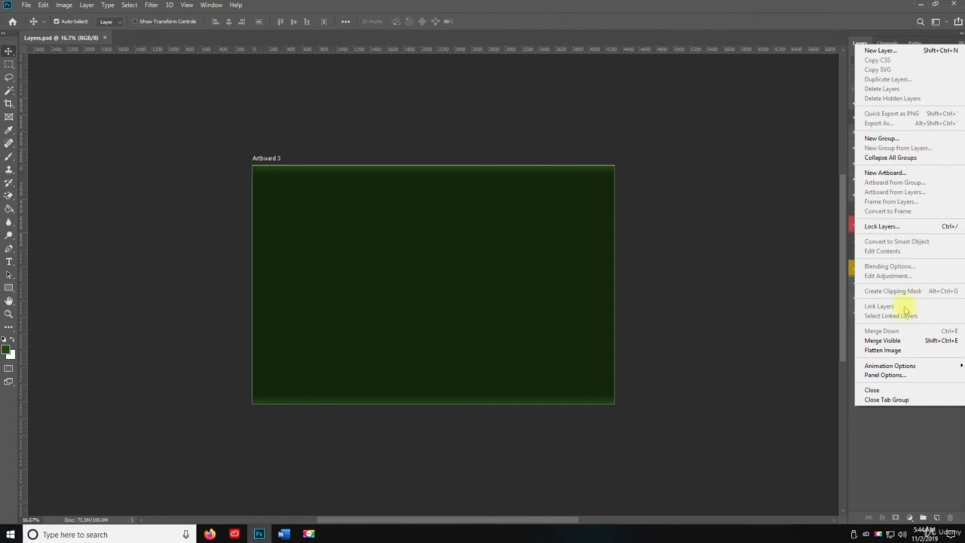
left_click(896, 471)
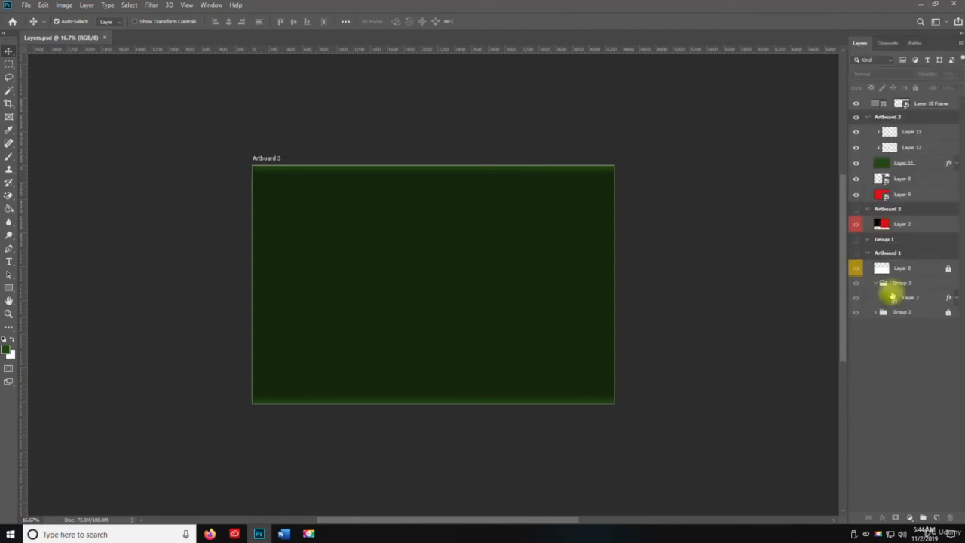
left_click(905, 147)
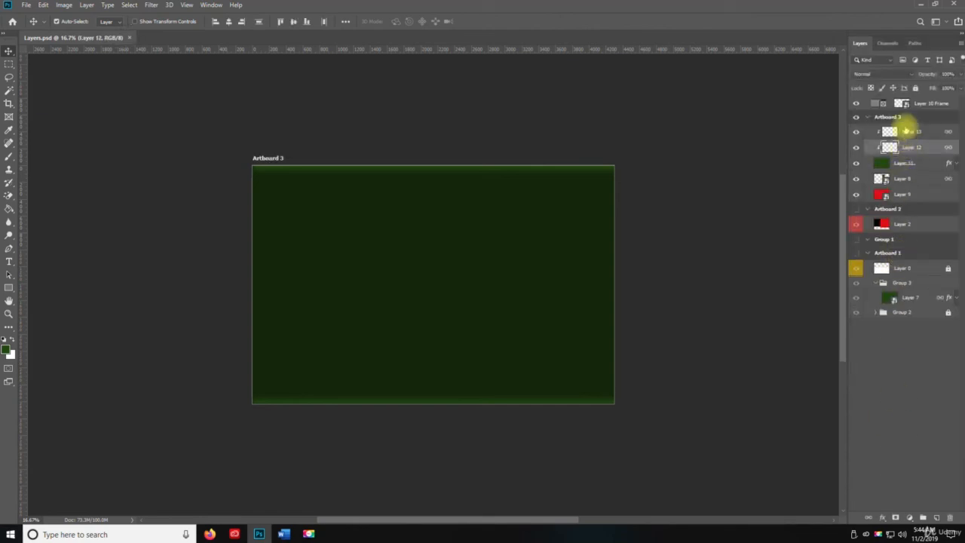
left_click(962, 45)
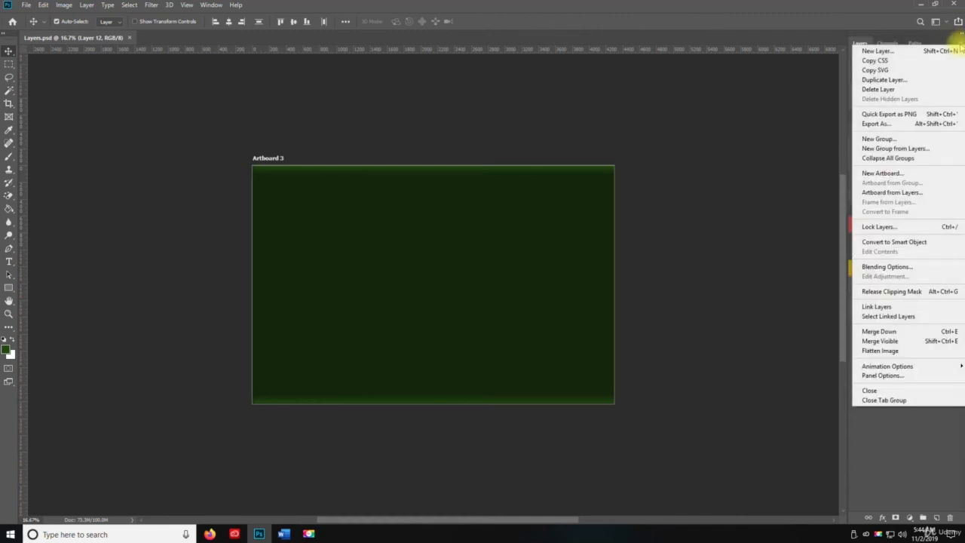
left_click(906, 318)
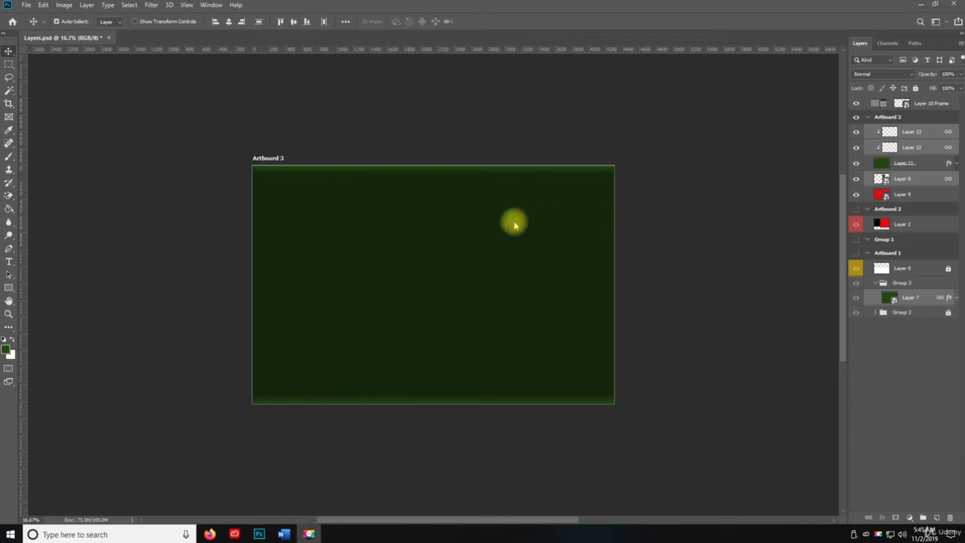
key("space")
key("ctrl+s")
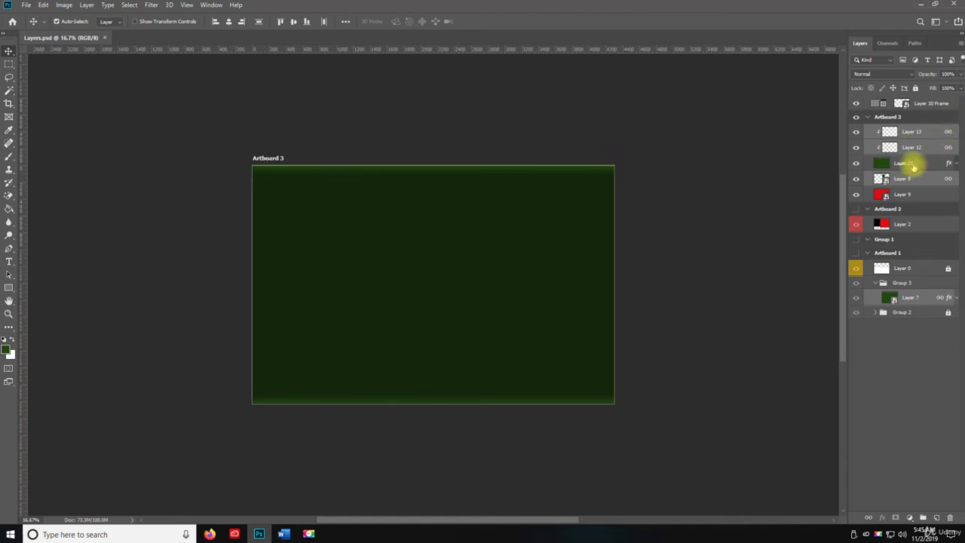
Merge Layer 13 down into Layer 12 and undo the merge.
left_click(912, 132)
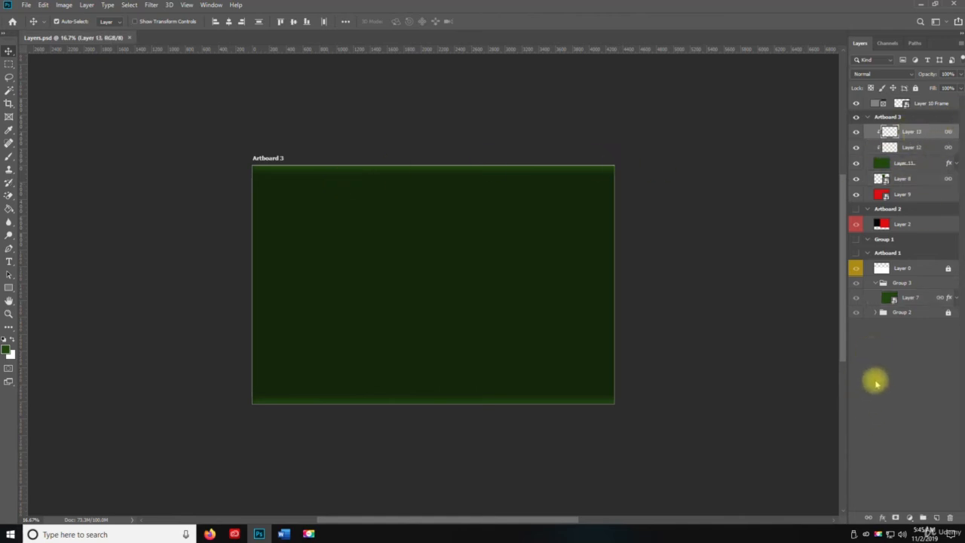
left_click(901, 352)
right_click(914, 134)
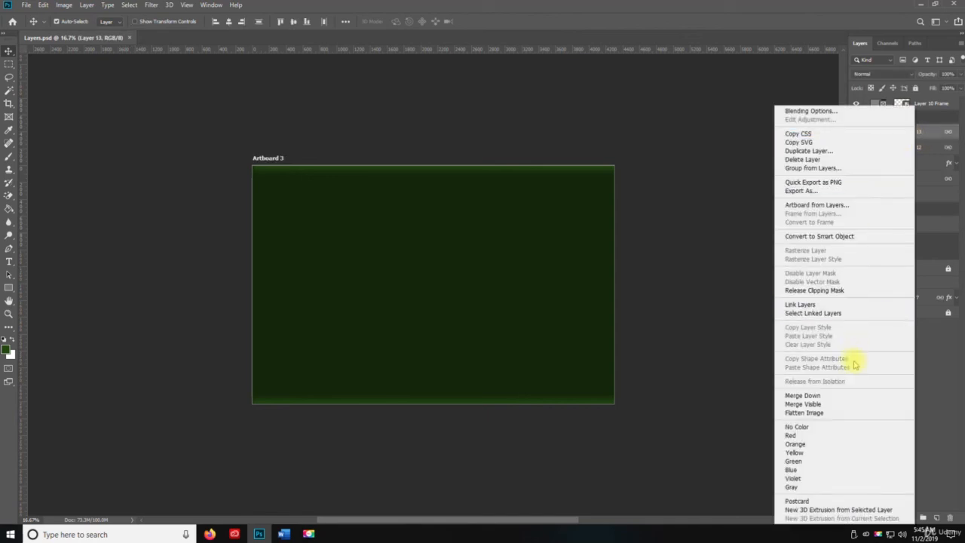
left_click(847, 397)
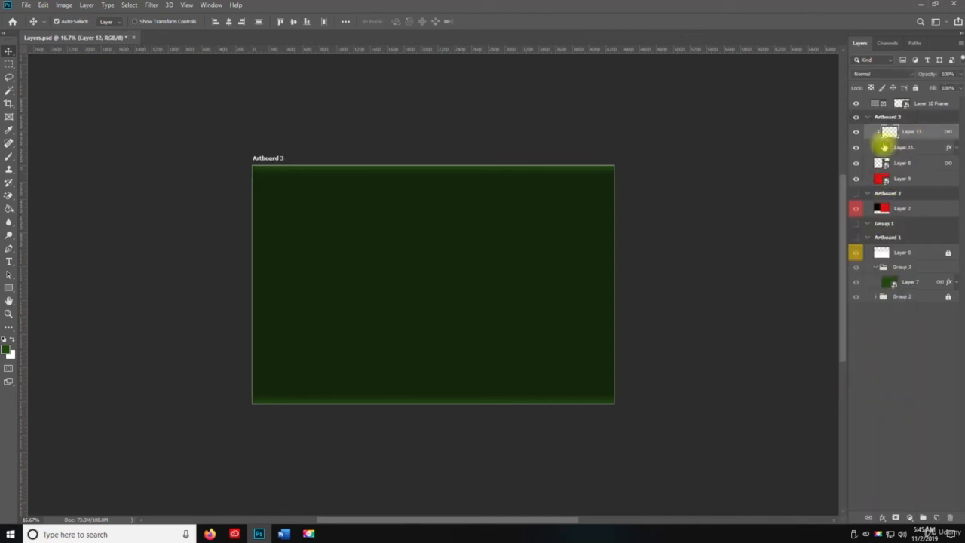
key("ctrl+z")
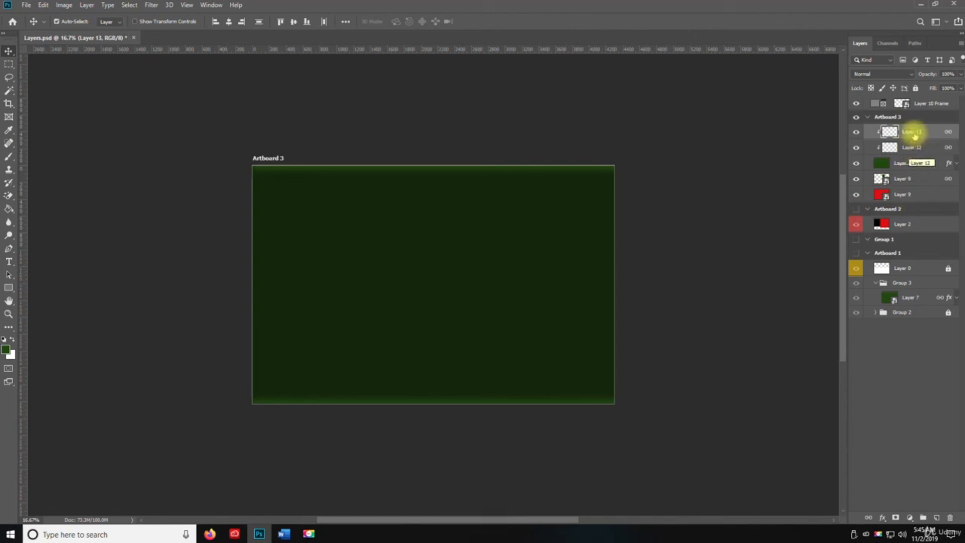
Repeat the Merge Down of Layer 13 into Layer 12, undo back to the separate linked layers and save the document.
right_click(914, 132)
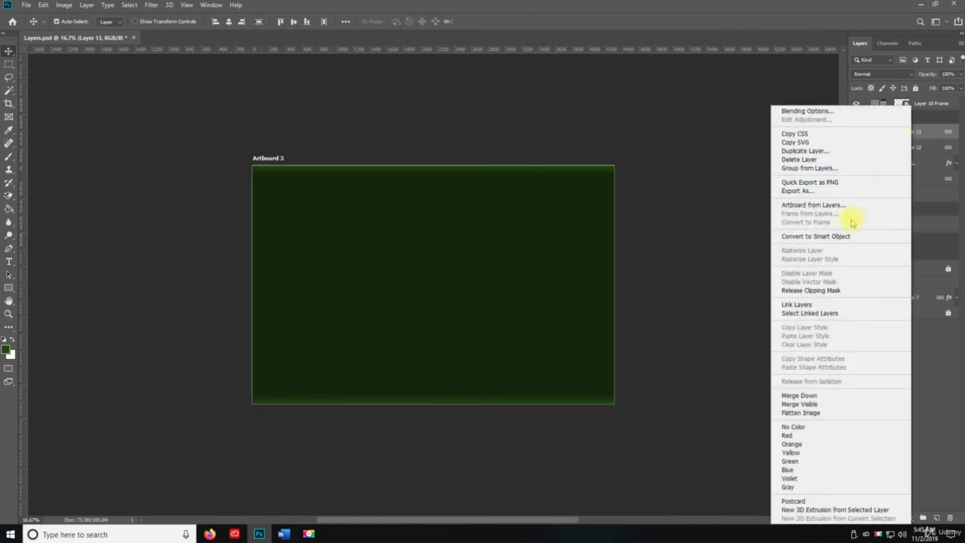
left_click(825, 398)
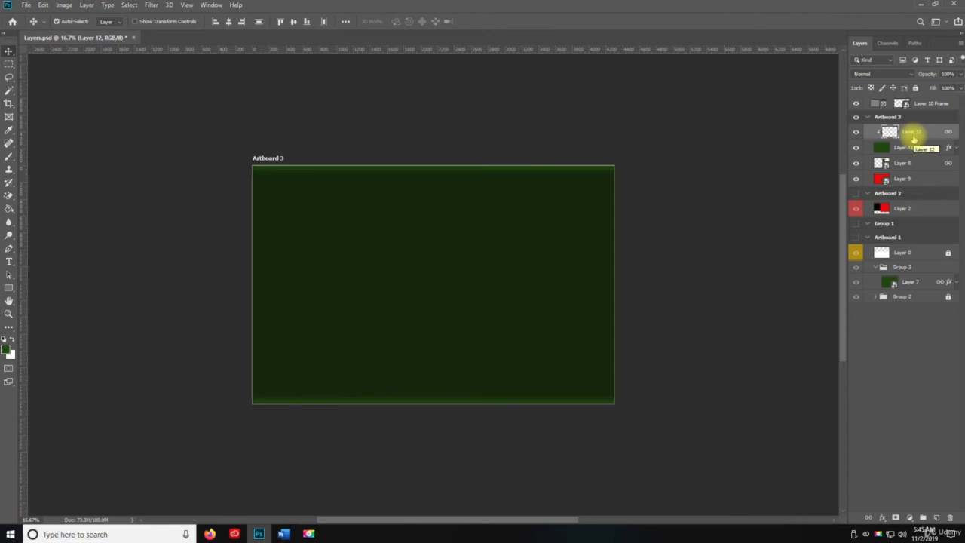
key("ctrl+s")
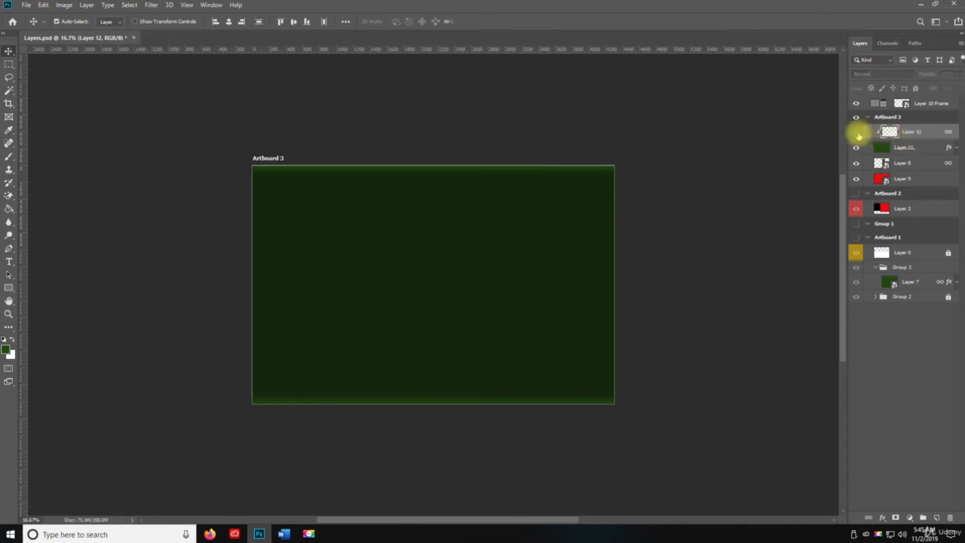
left_click(857, 132)
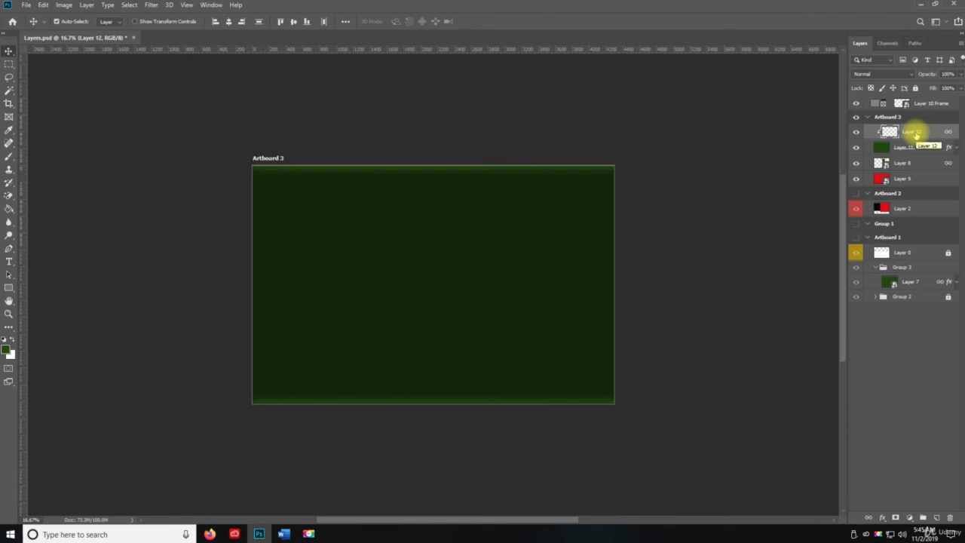
key("ctrl+z")
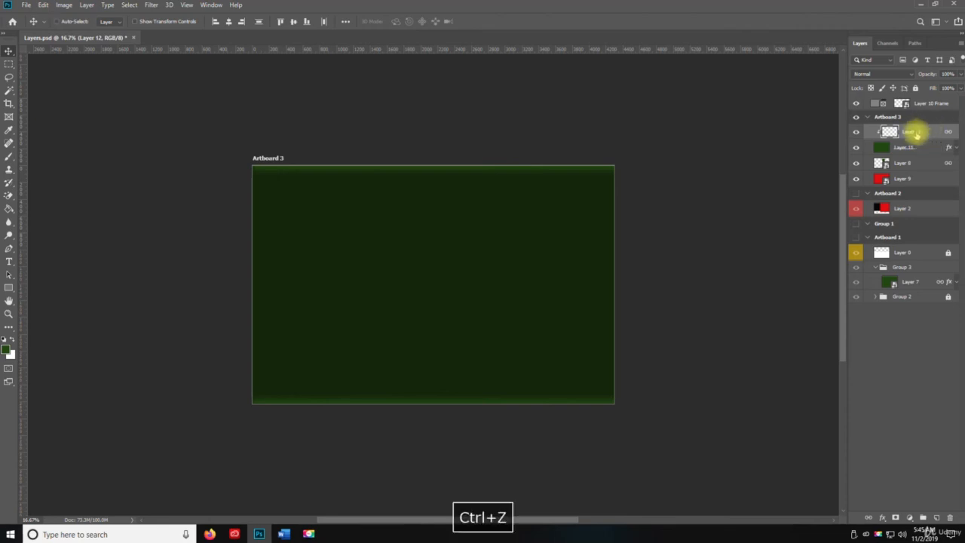
key("ctrl+z")
key("ctrl+z")
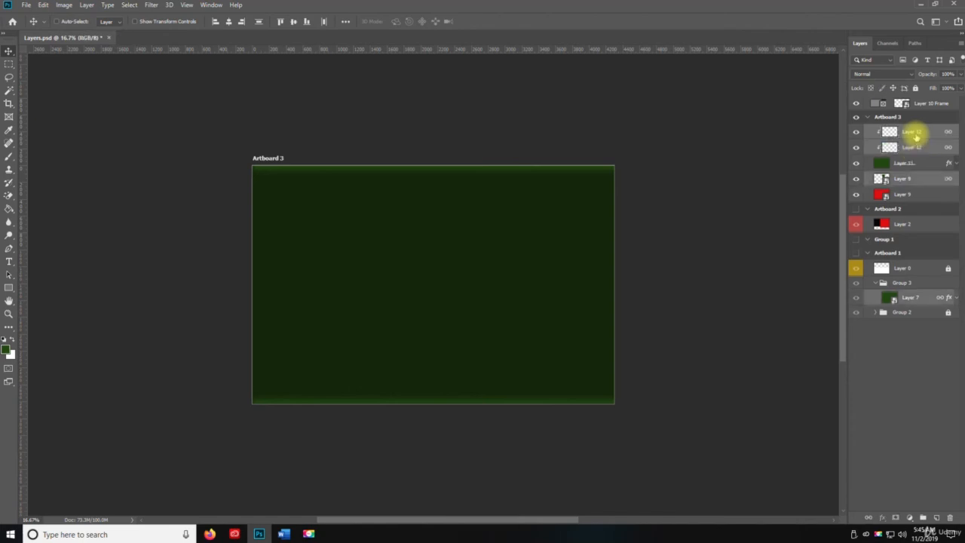
key("ctrl+s")
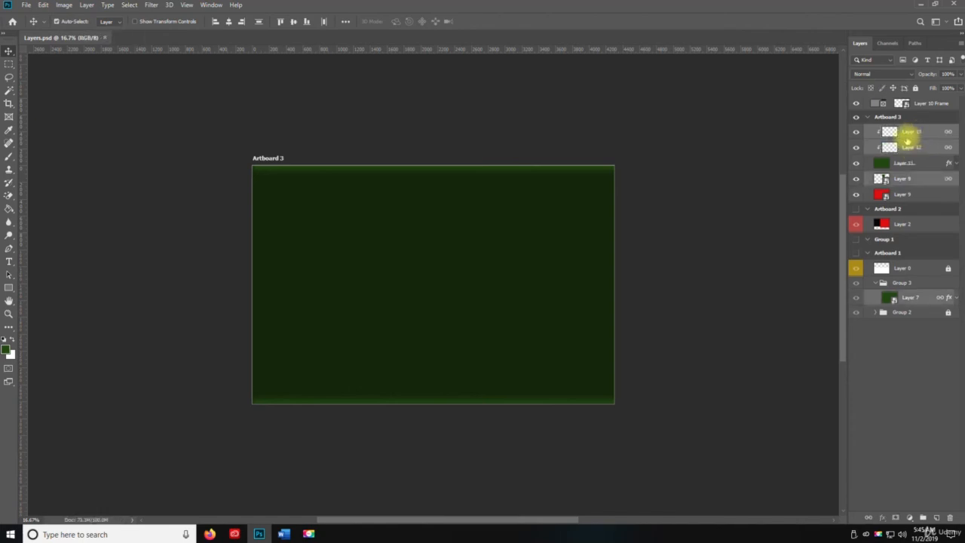
Merge Layer 13 down into Layer 12 and save the document.
left_click(907, 136)
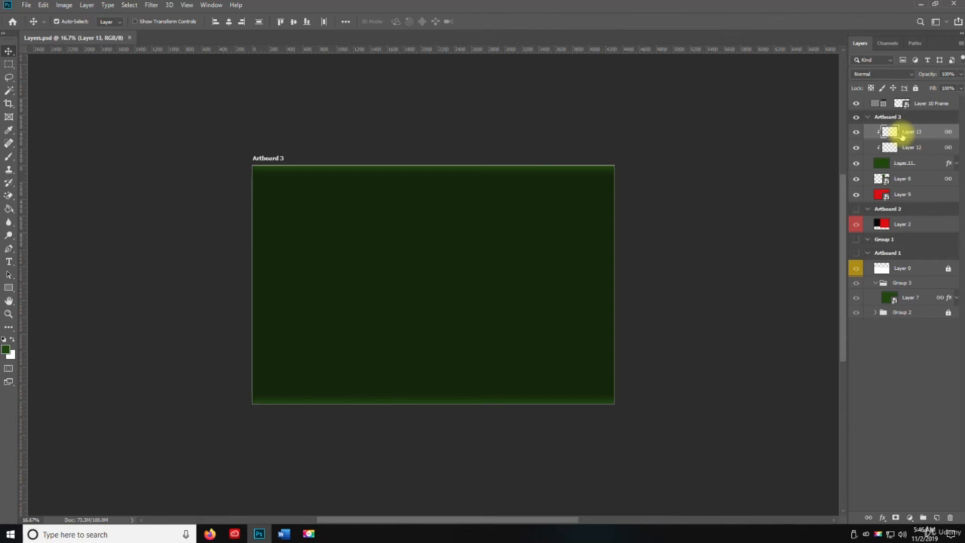
left_click(906, 150)
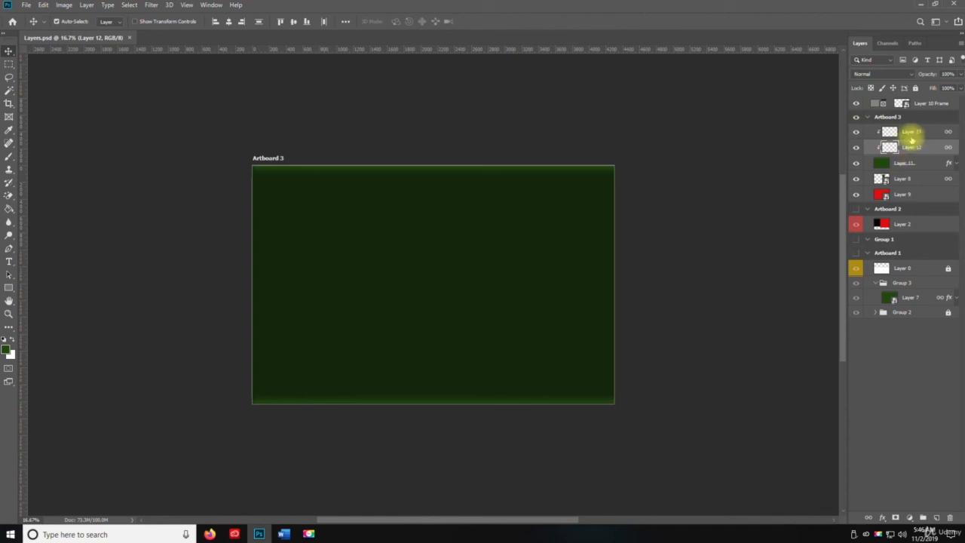
right_click(907, 133)
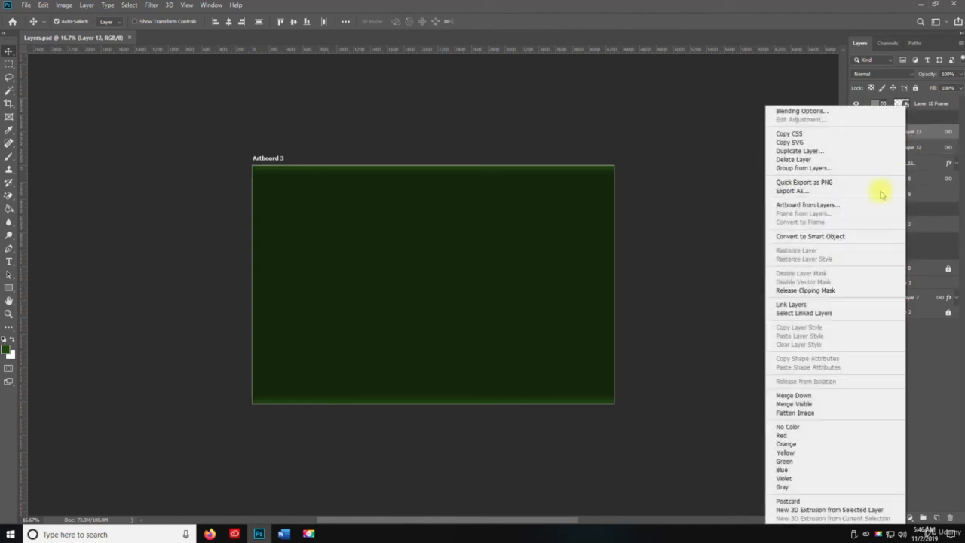
left_click(800, 396)
key("ctrl+s")
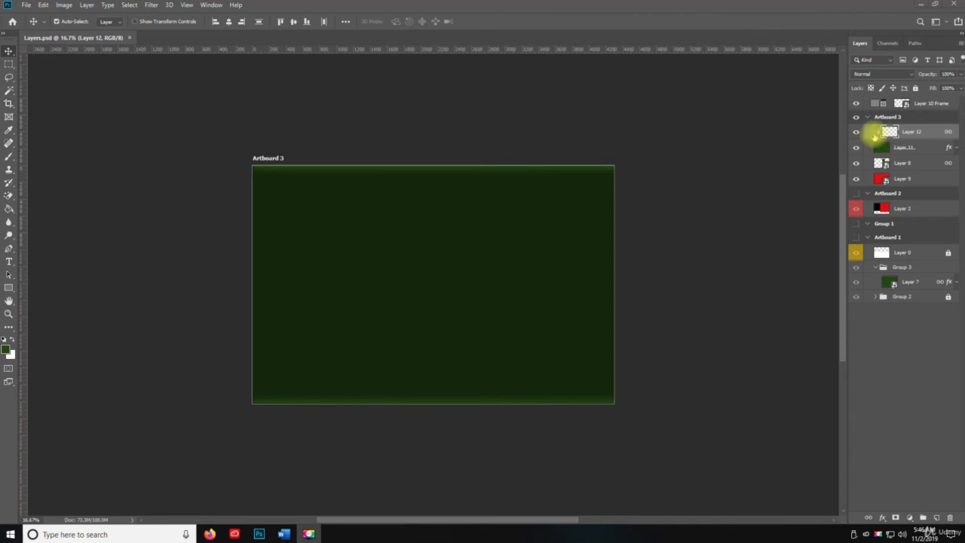
Select Layer 10 inside its frame, merge all visible layers and undo the merge.
key("space")
left_click_drag(898, 113, 900, 108)
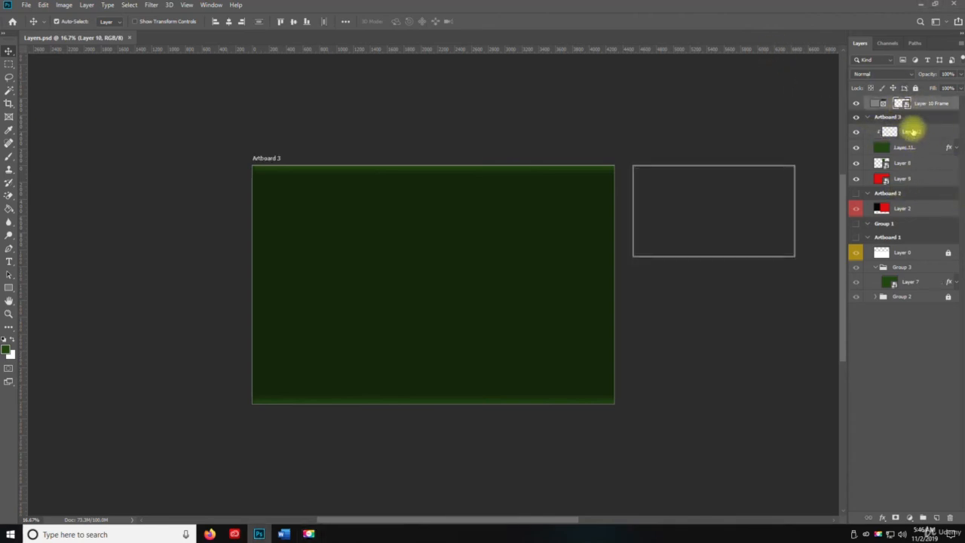
left_click(961, 46)
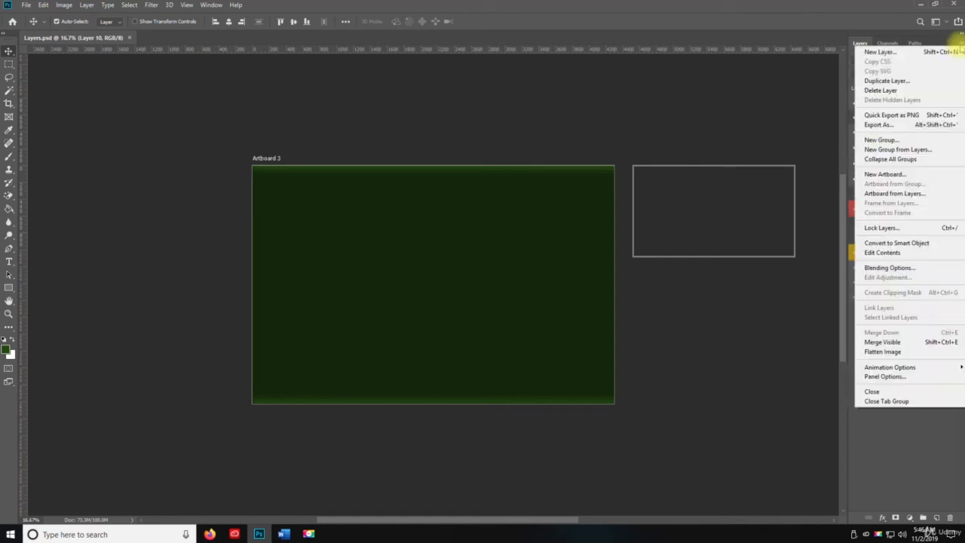
left_click(907, 341)
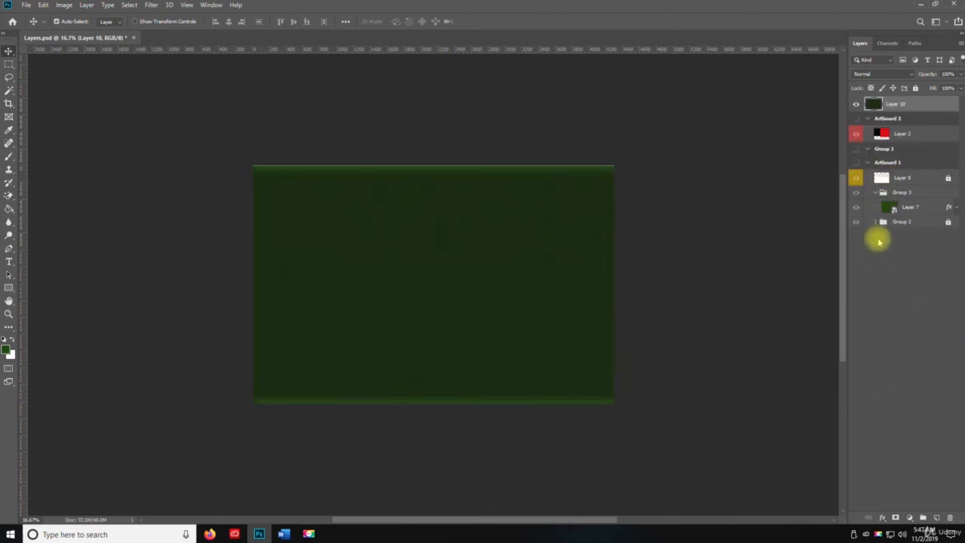
key("ctrl+z")
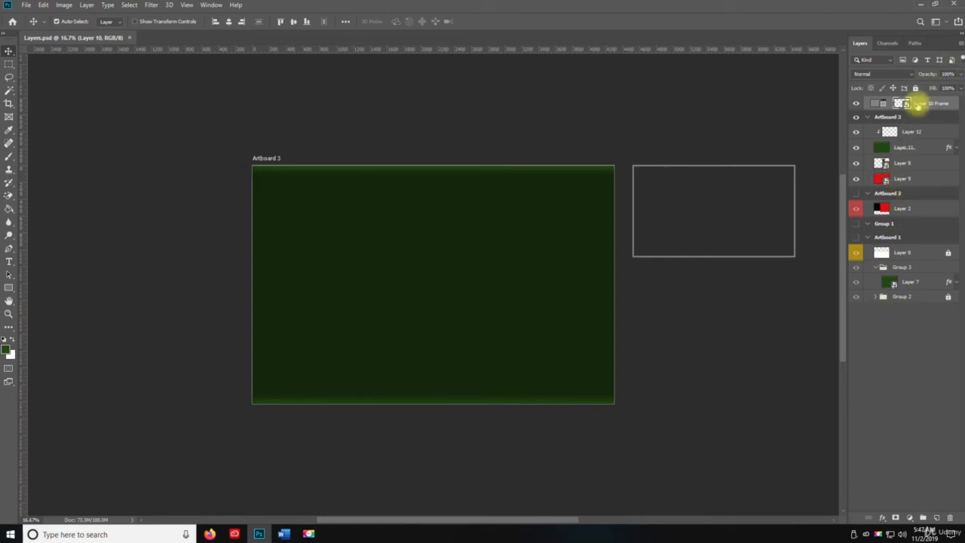
Select the Layer 10 Frame, merge all visible layers and undo the merge.
right_click(909, 105)
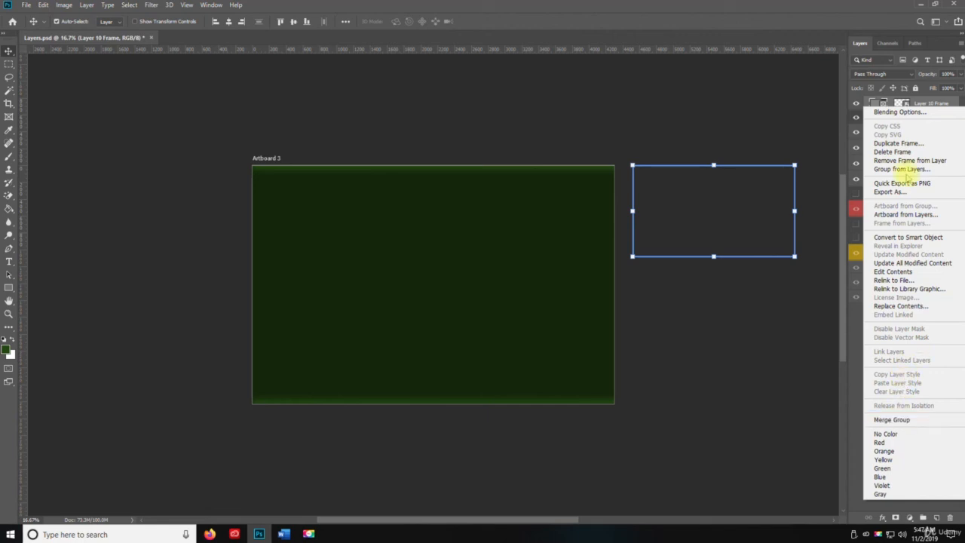
left_click(952, 47)
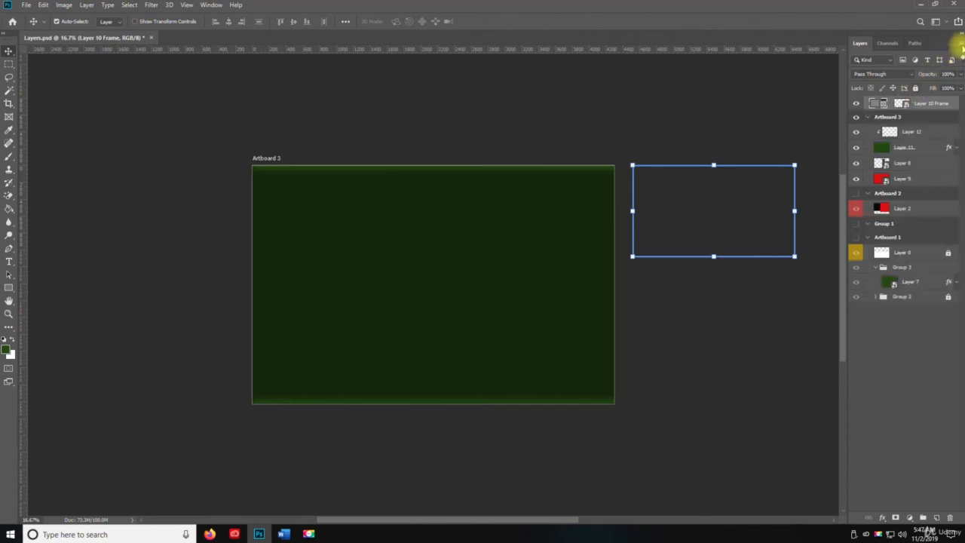
left_click(959, 44)
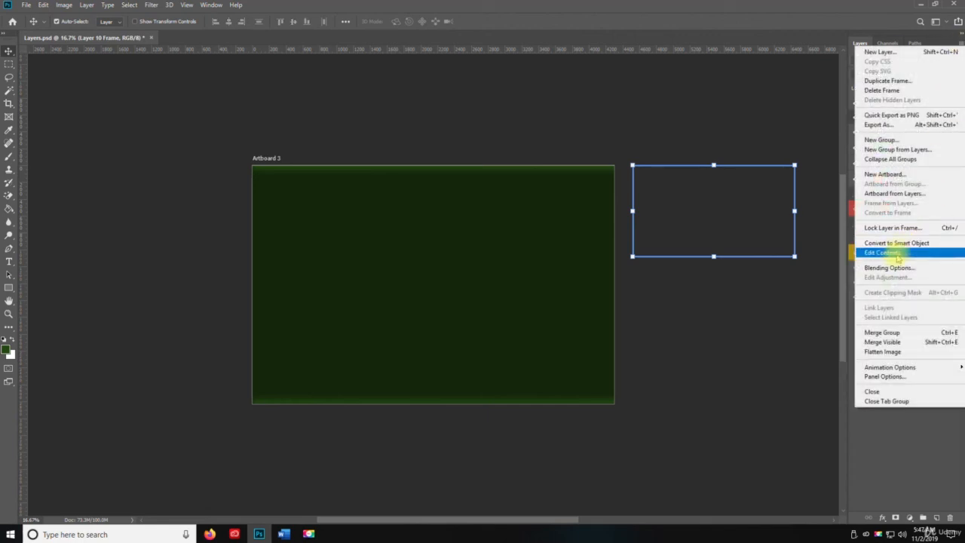
left_click(892, 341)
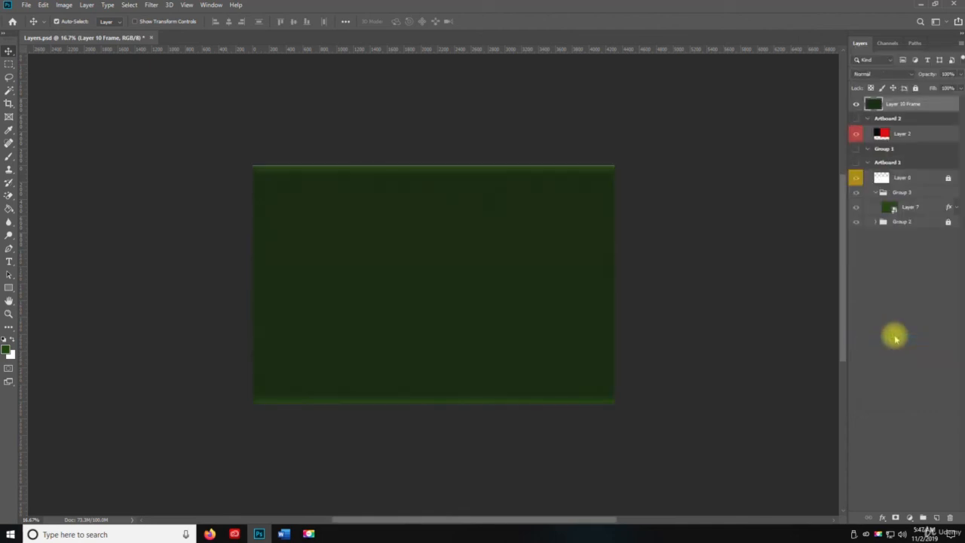
right_click(894, 332)
left_click(888, 295)
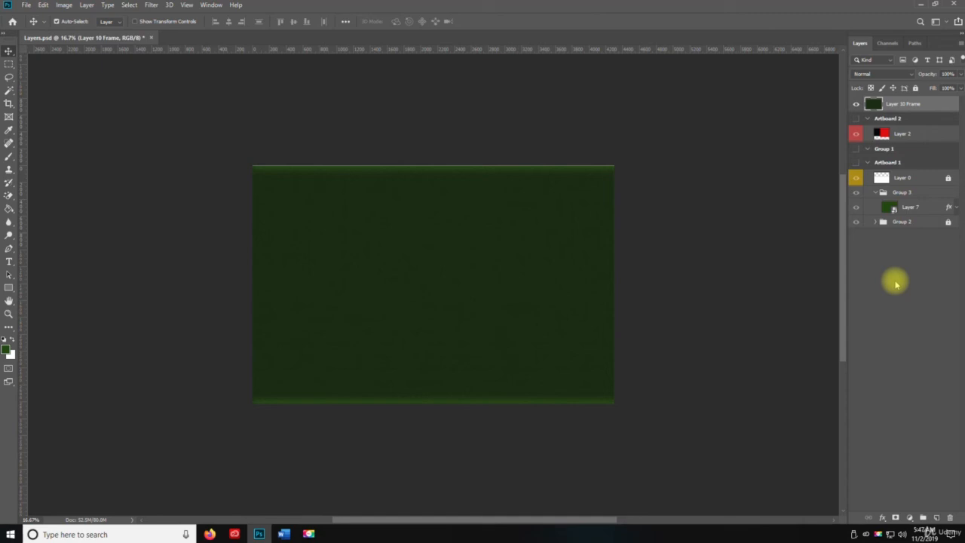
key("ctrl+z")
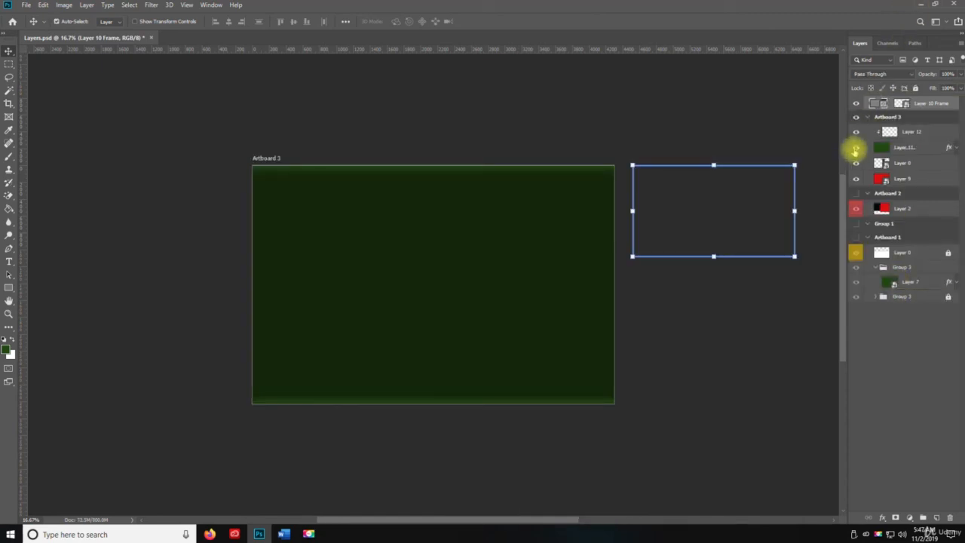
Collapse Artboard 3, add three new empty layers outside the artboards and move them below Artboard 1 at the end of the layer stack.
left_click(869, 119)
left_click(867, 117)
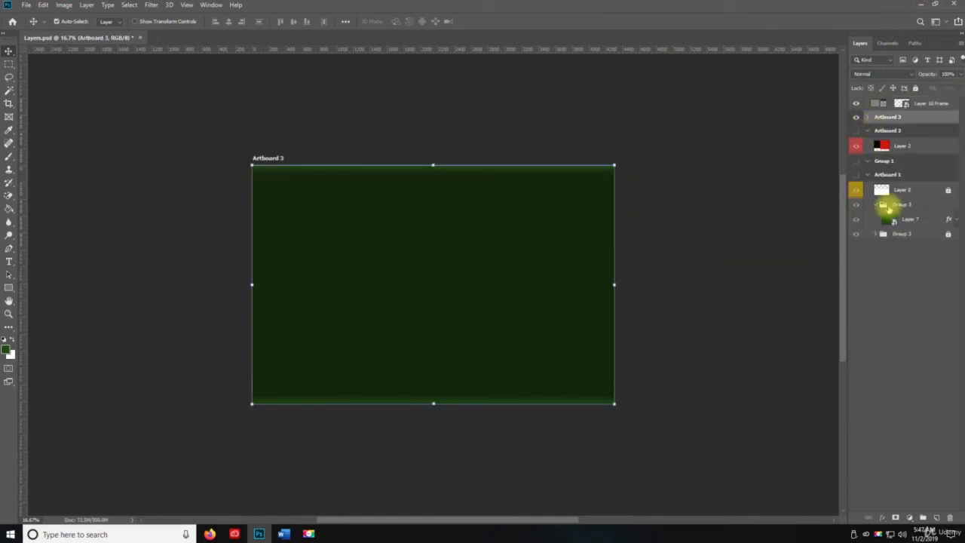
left_click(889, 258)
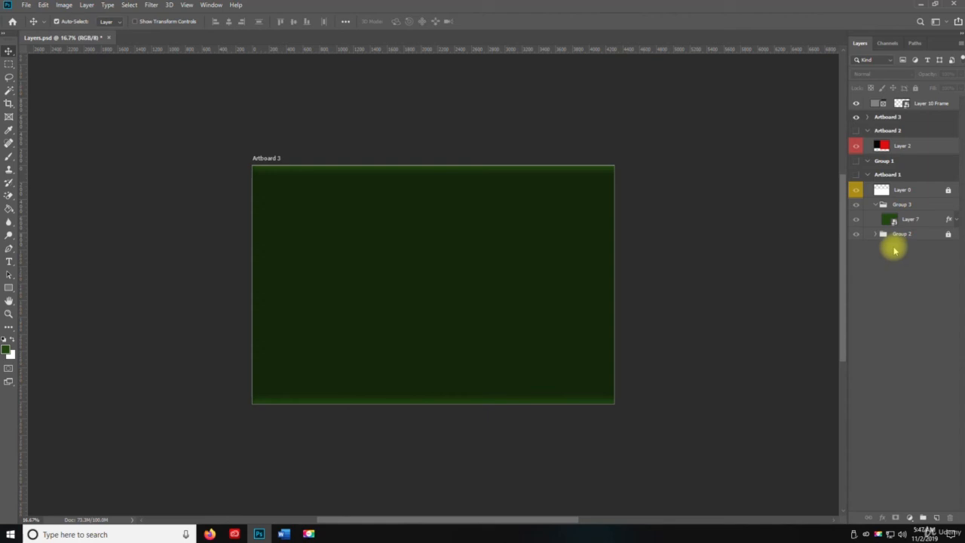
left_click(936, 517)
left_click(936, 517)
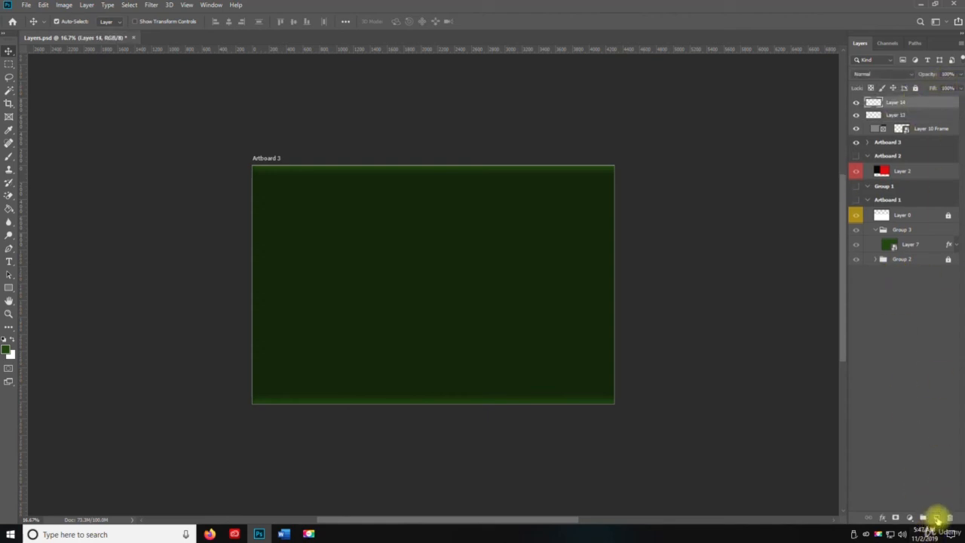
left_click(935, 517)
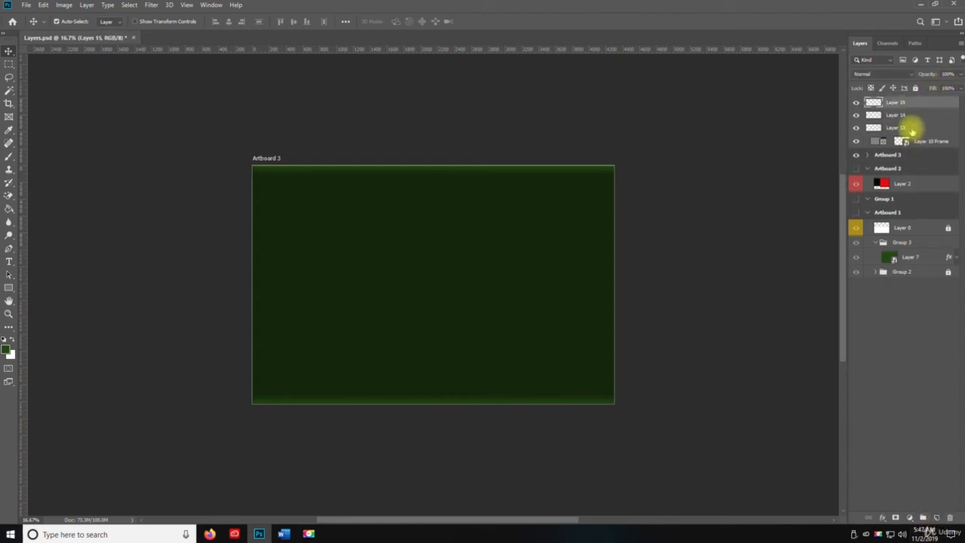
left_click(909, 129, "shift")
left_click_drag(901, 103, 909, 341)
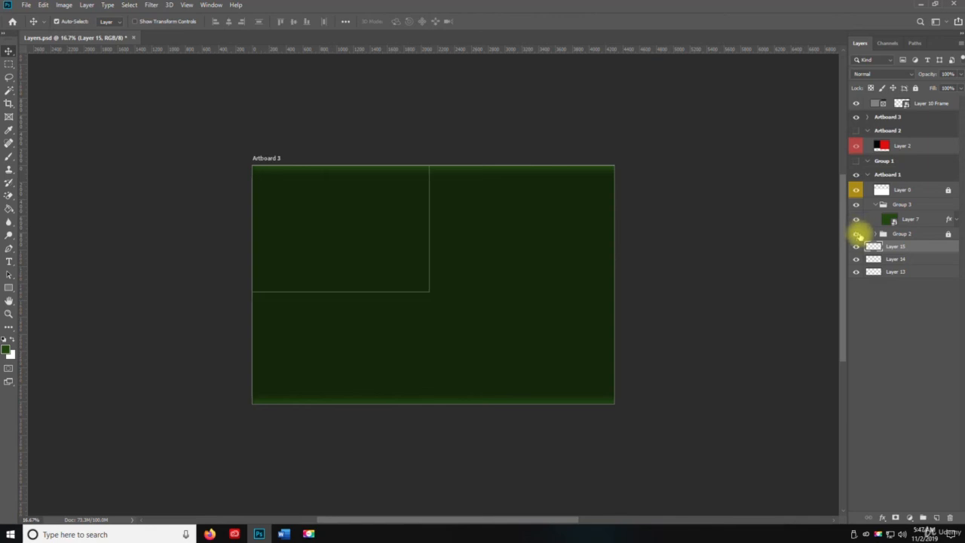
Select everything from Artboard 3 down to Group 2 and hide it.
left_click(918, 235)
left_click(905, 118)
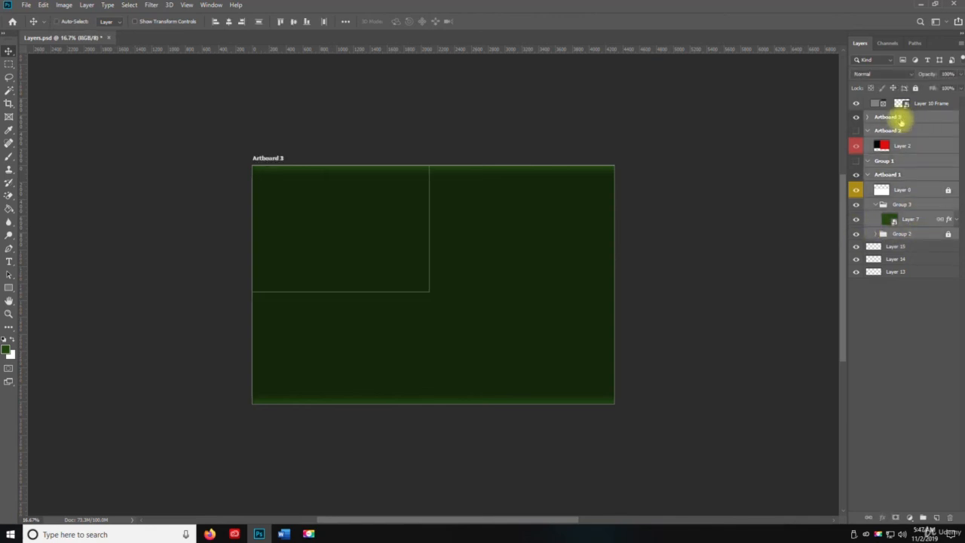
key("ctrl+comma")
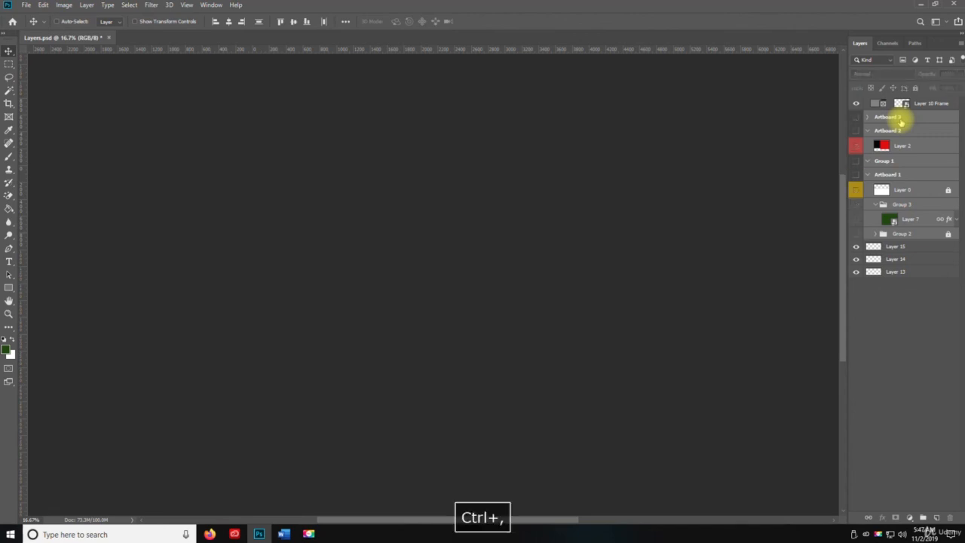
Fill Layer 15 with the dark green foreground colour using the Paint Bucket tool.
left_click(894, 247)
key("g")
left_click(325, 252)
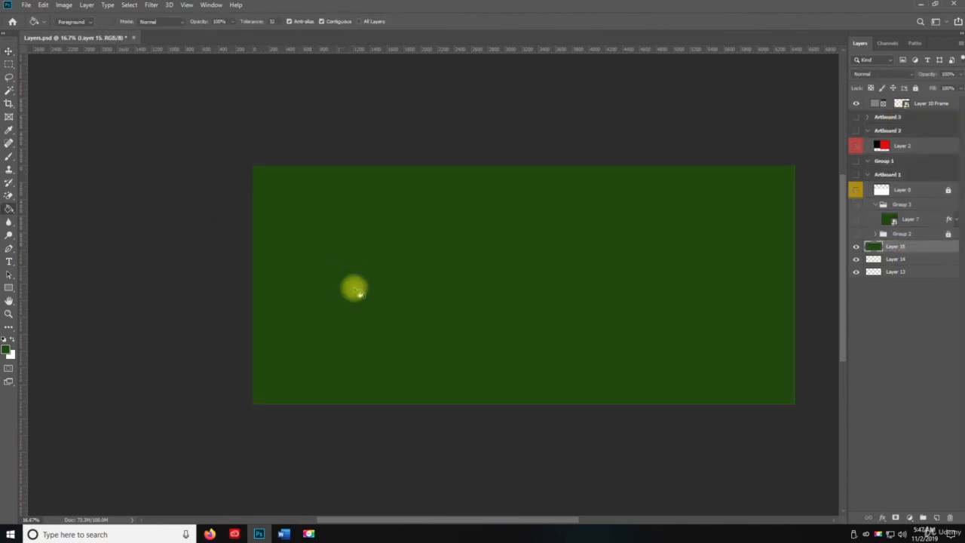
key("z")
left_click(442, 307, "alt")
mouse_move(538, 294)
left_mouse_down()
mouse_move(415, 269)
mouse_move(440, 287)
left_mouse_up()
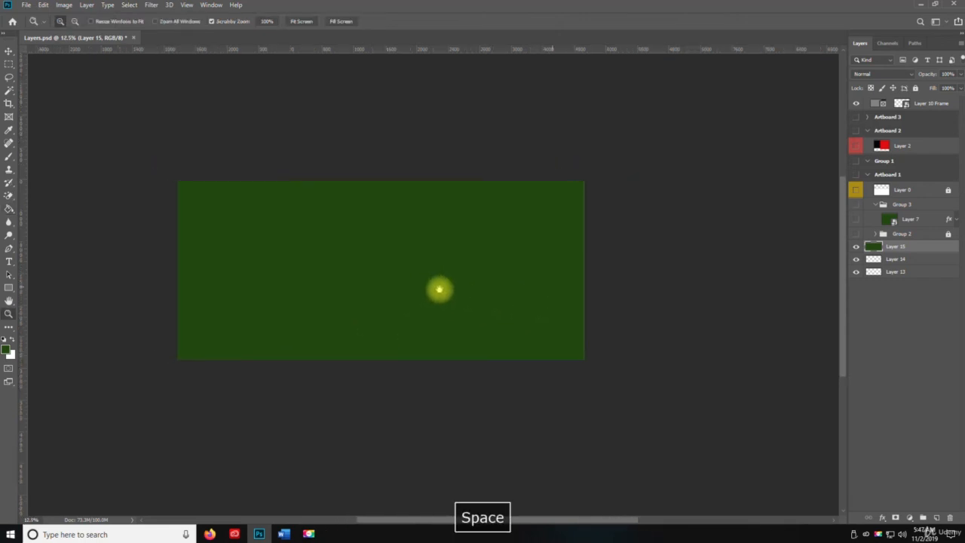
key("g")
key("v")
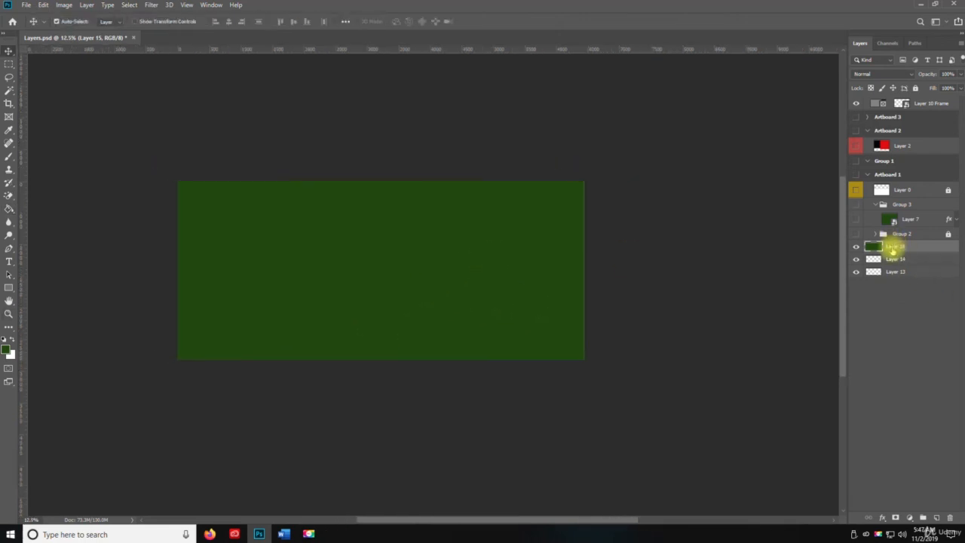
Merge all visible layers into Layer 15 with Merge Visible.
left_click(895, 273, "shift")
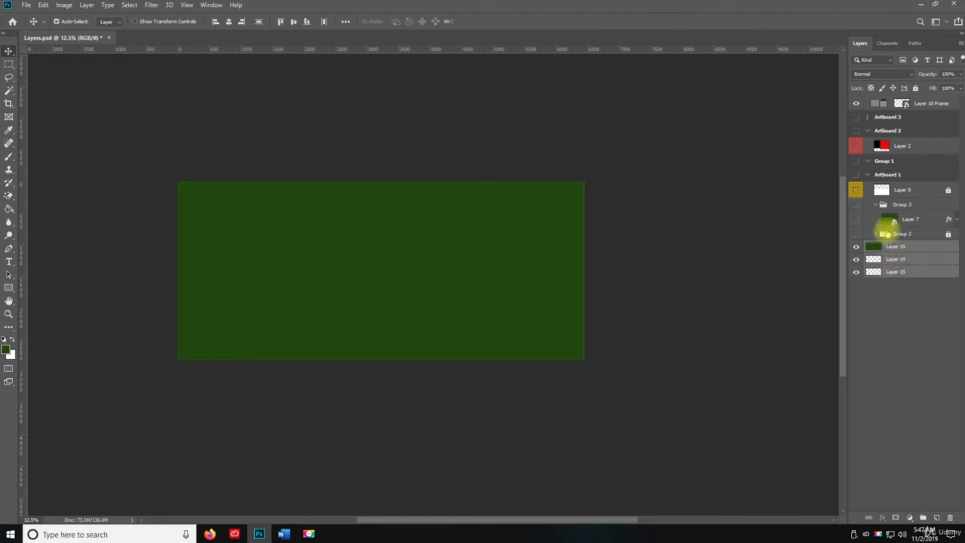
left_click(908, 247)
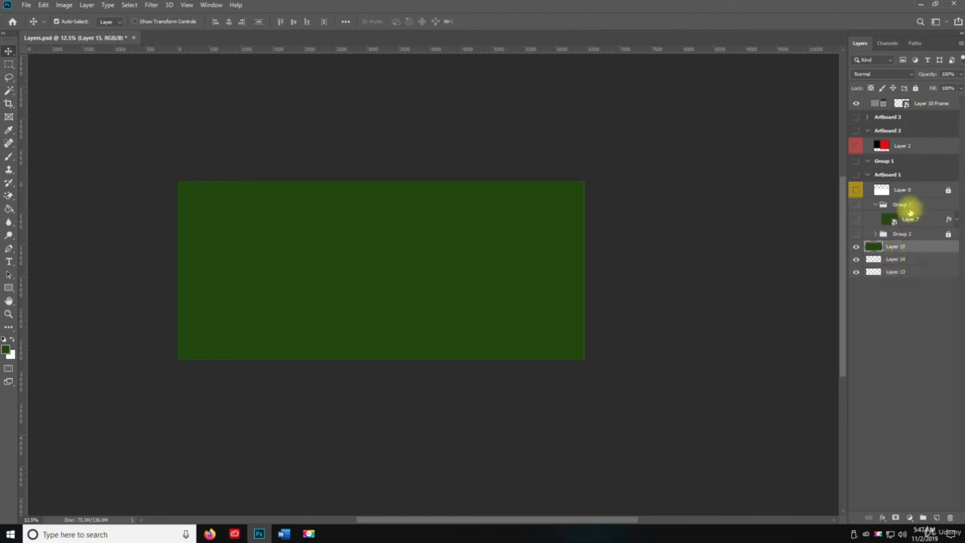
left_click(960, 45)
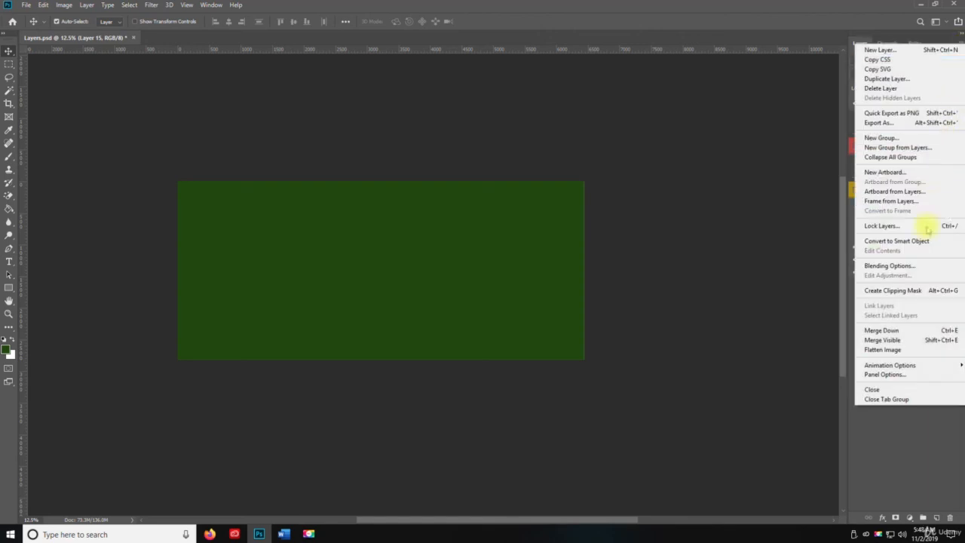
left_click(897, 340)
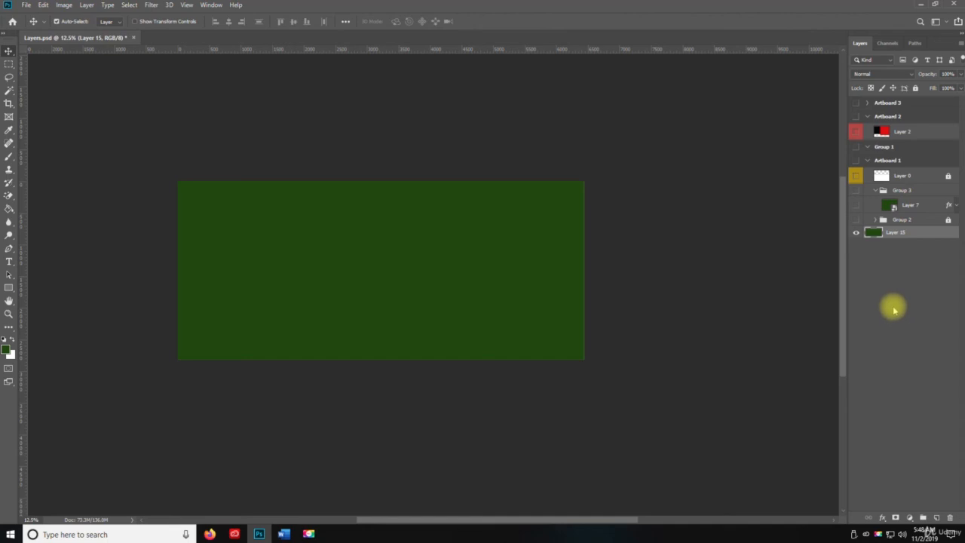
Select everything from Artboard 3 through Layer 15, merge the selected layers and undo the merge.
left_click(886, 102)
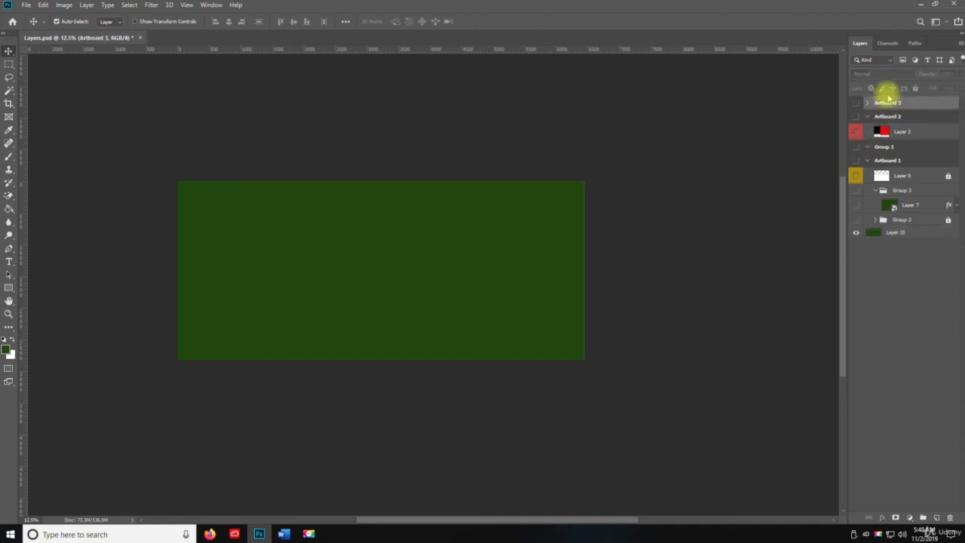
left_click(903, 235)
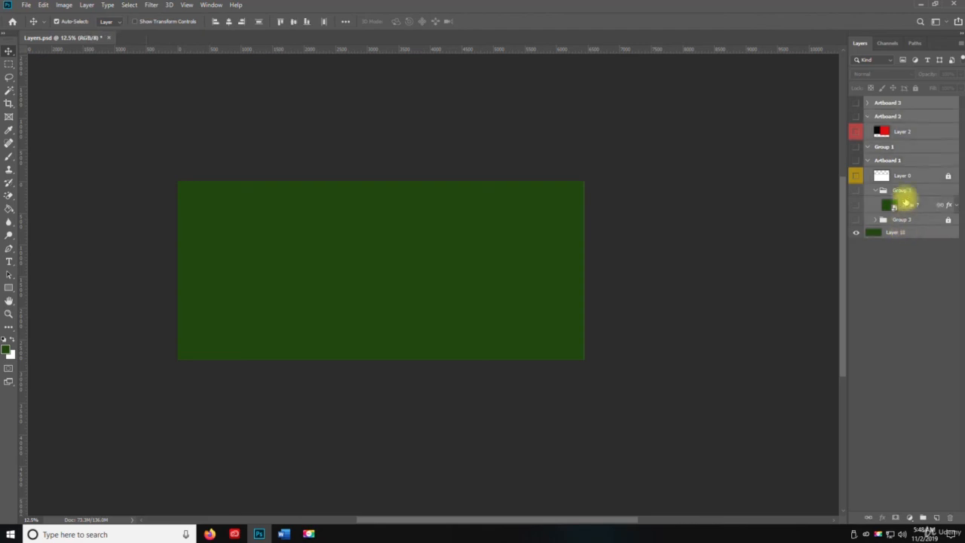
left_click(960, 43)
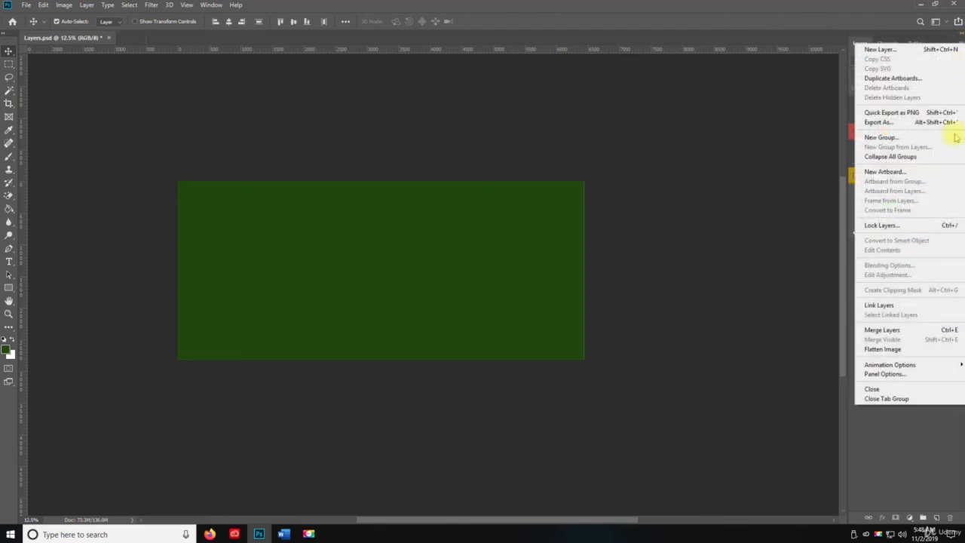
left_click(884, 330)
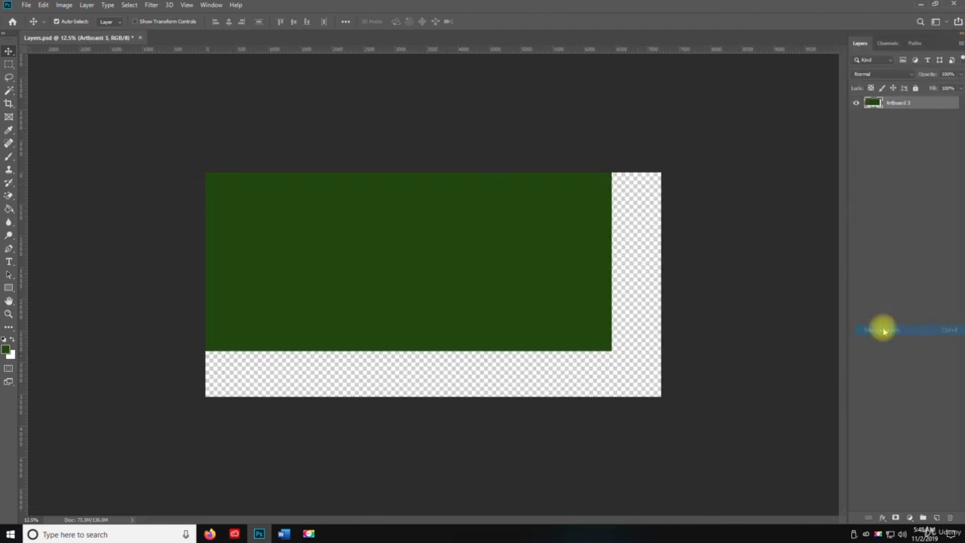
key("ctrl+z")
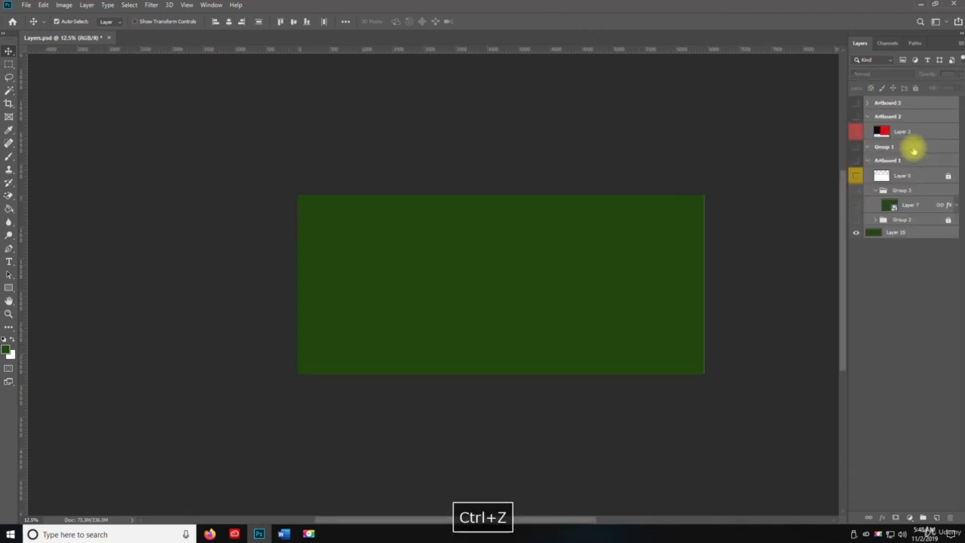
Turn on the visibility of all hidden artboards, groups and layers and undo the change.
left_click_drag(857, 103, 857, 238)
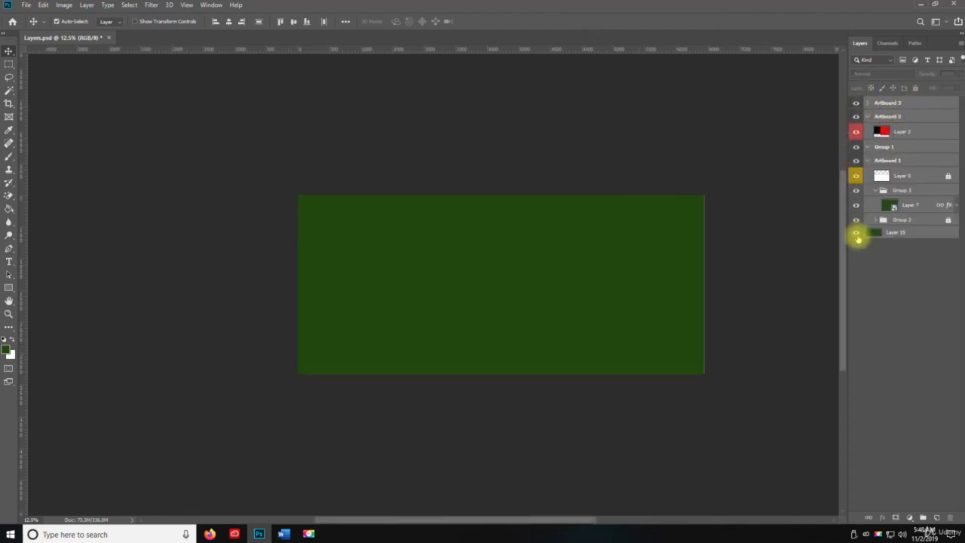
key("Delete")
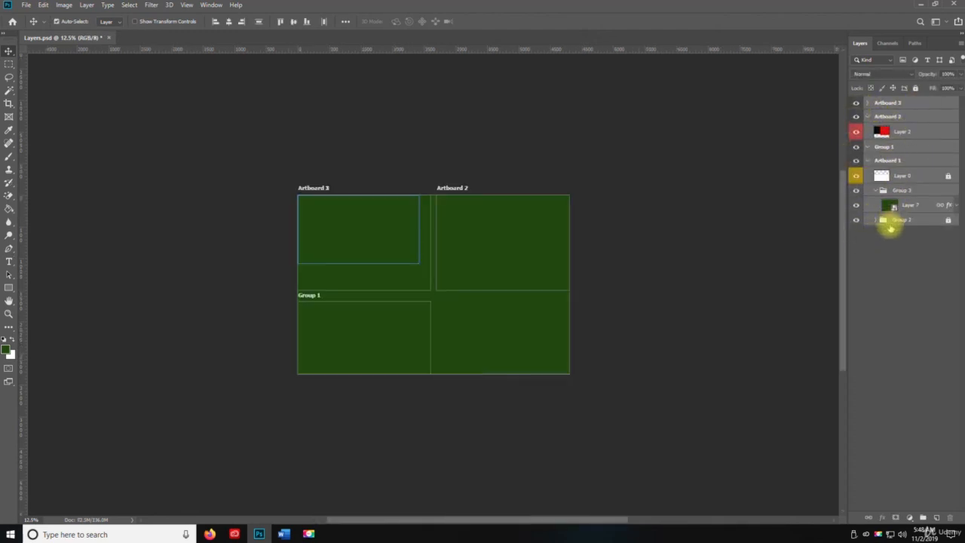
key("ctrl+z")
right_click(885, 230)
left_click(906, 249)
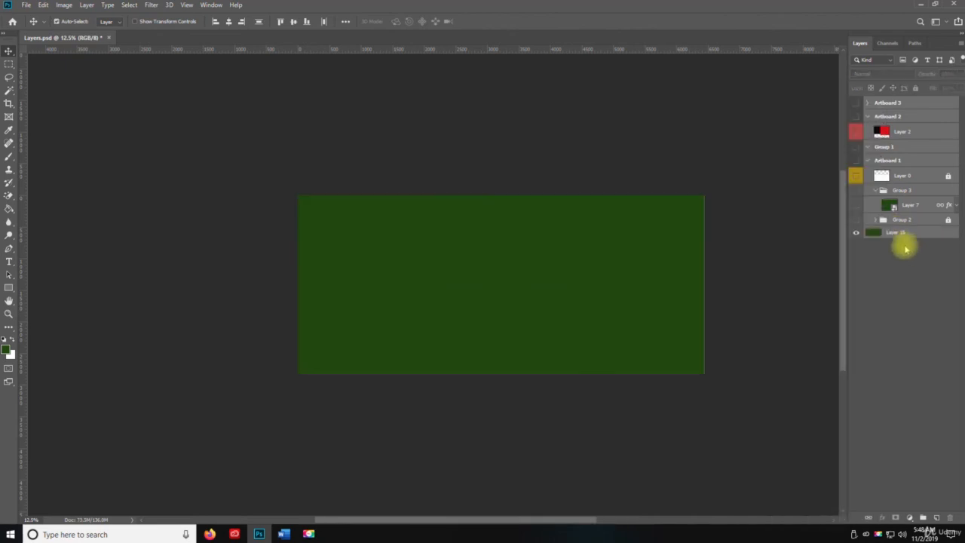
Place Layer 15 inside Artboard 1 and show all hidden artboards, groups and layers.
left_click(858, 221)
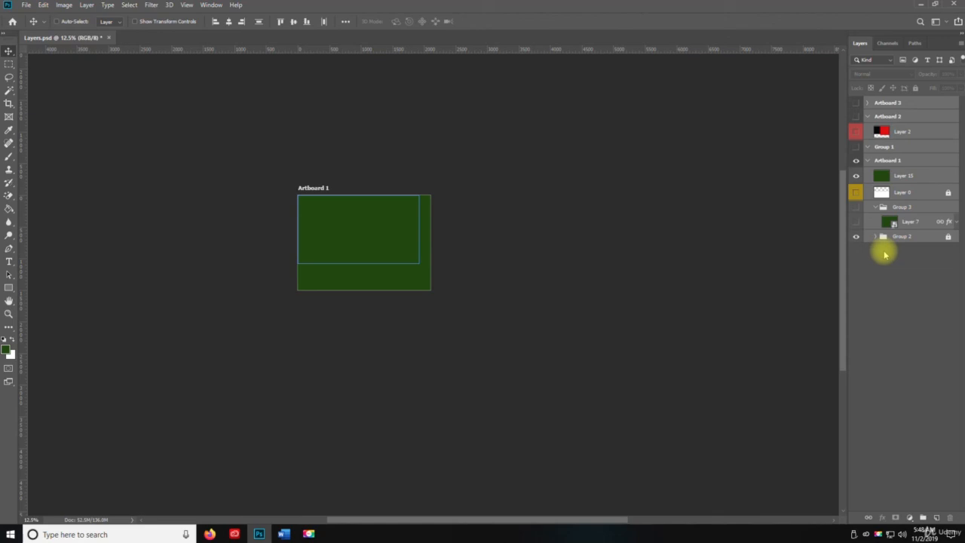
key("ctrl+comma")
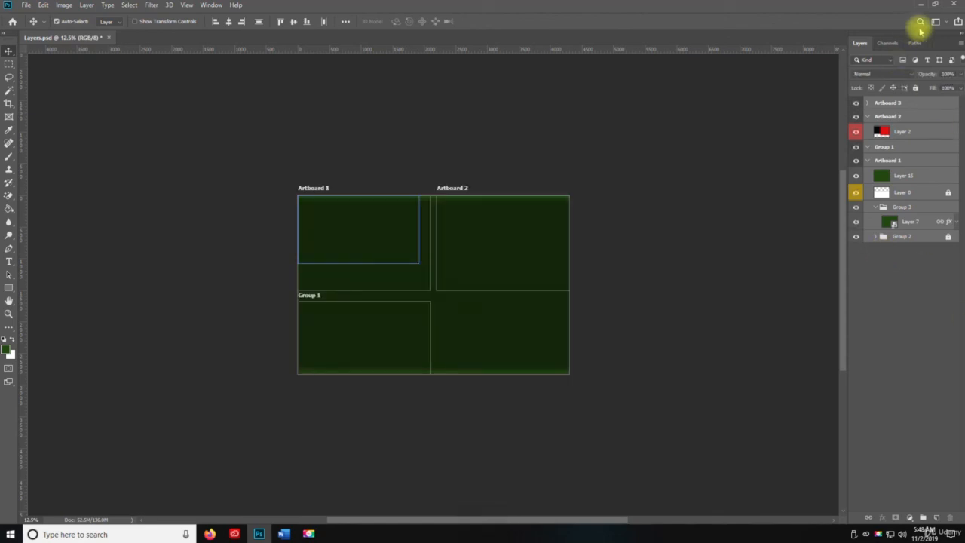
Merge all the selected artboards and layers into one layer, undo the merge and save the document.
left_click(960, 43)
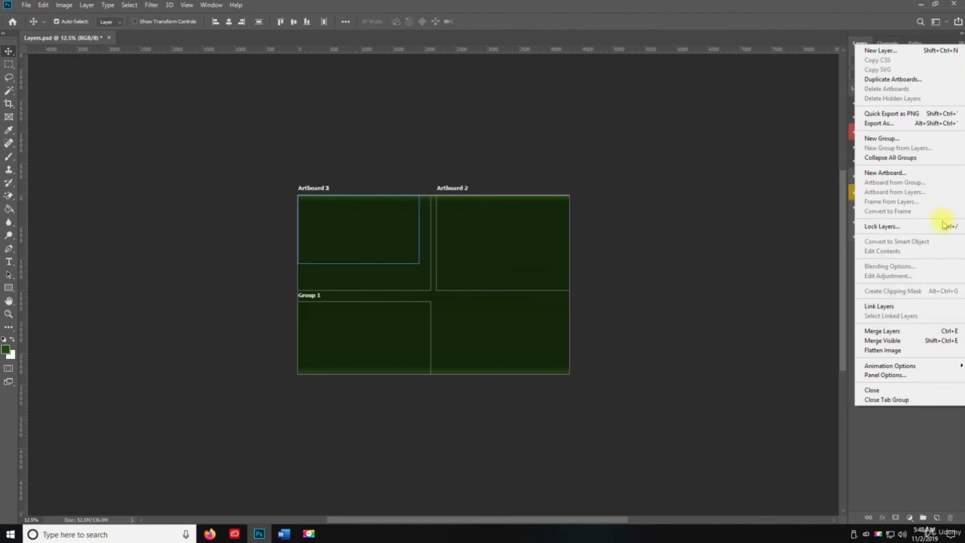
left_click(882, 332)
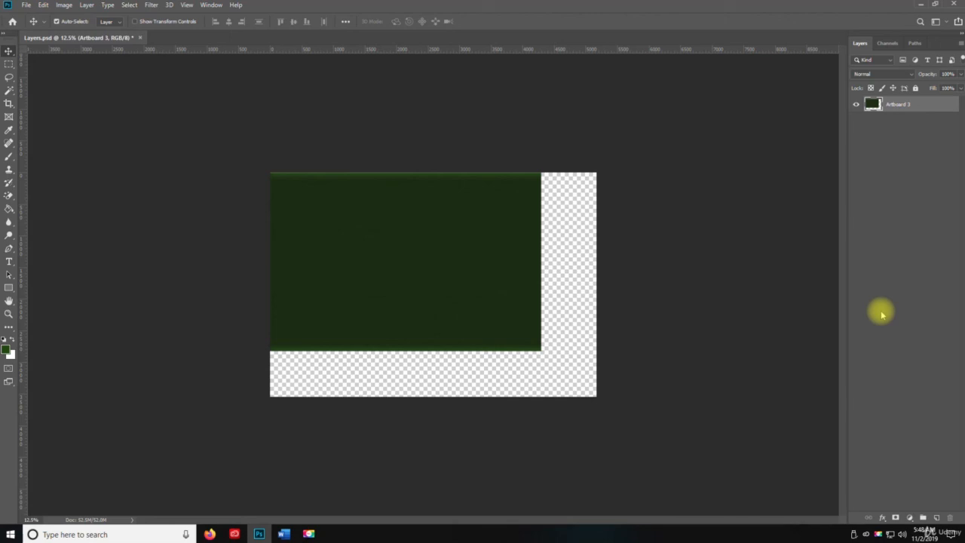
key("ctrl+s")
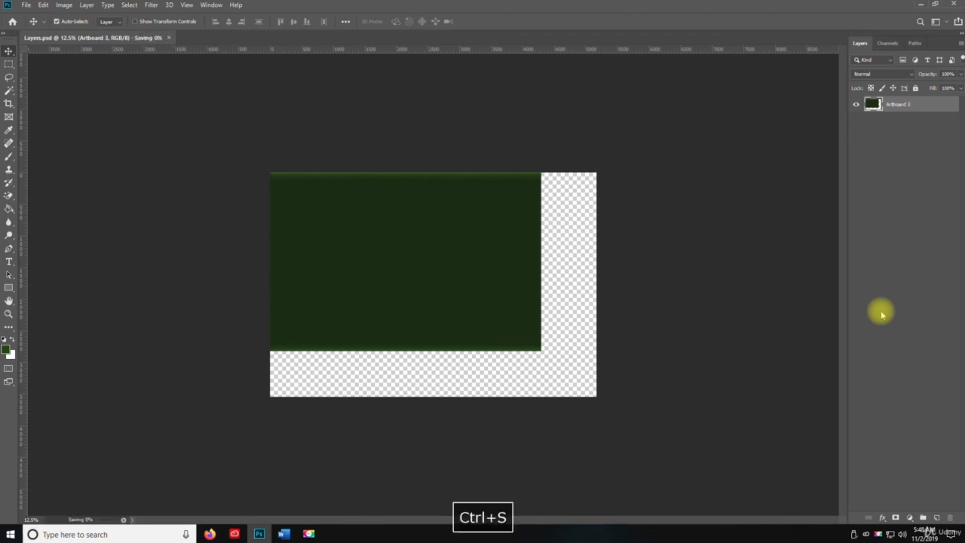
key("ctrl+z")
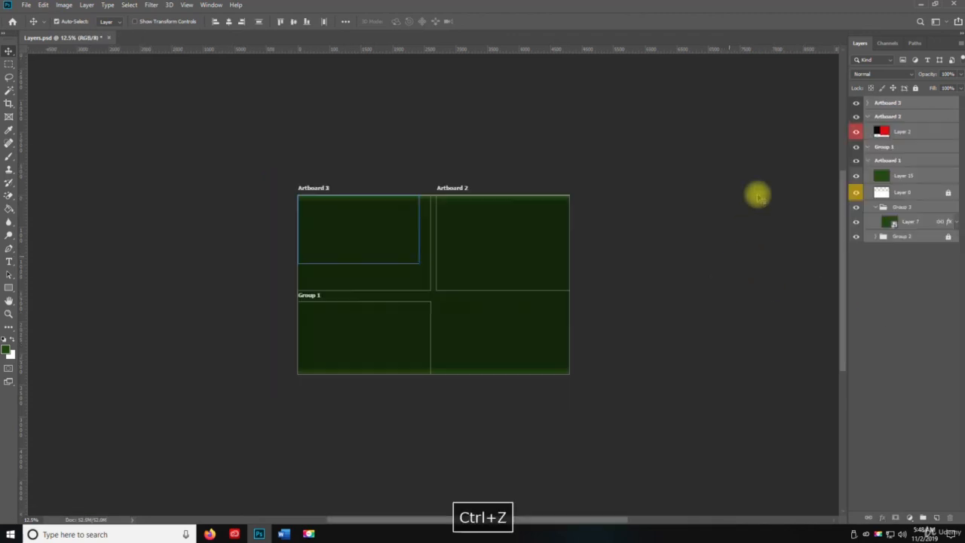
key("ctrl+s")
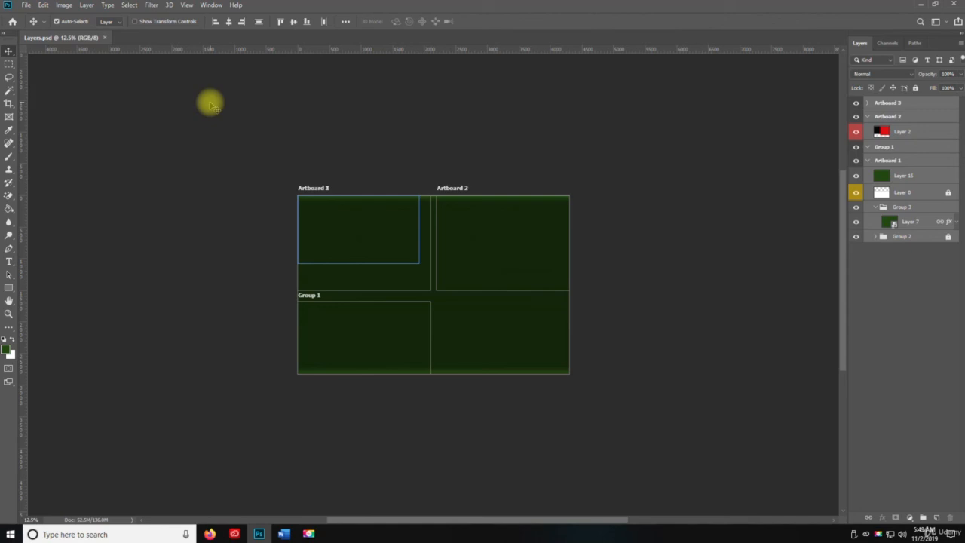
Flatten everything from Artboard 3 through Group 2 into one background layer, undo the flattening and save the document.
left_click(890, 310)
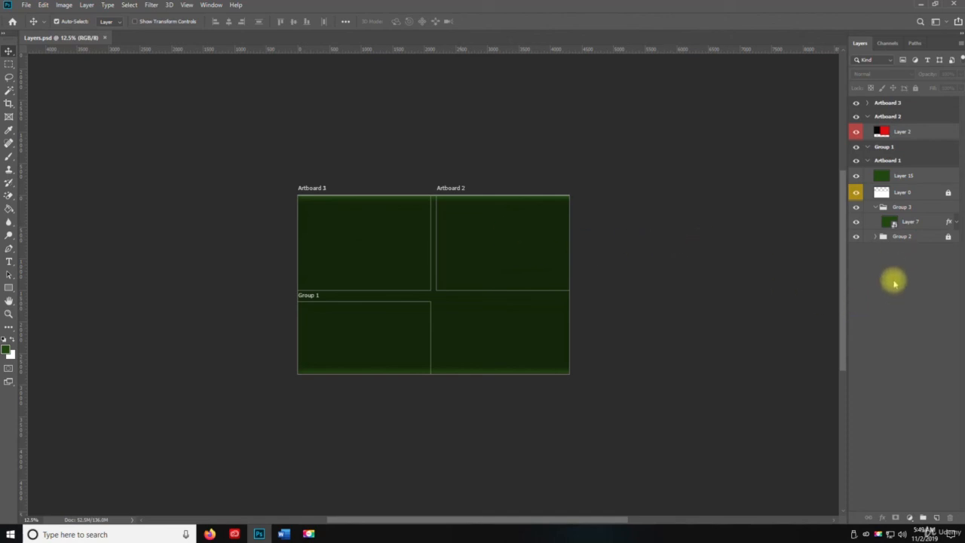
left_click(884, 103)
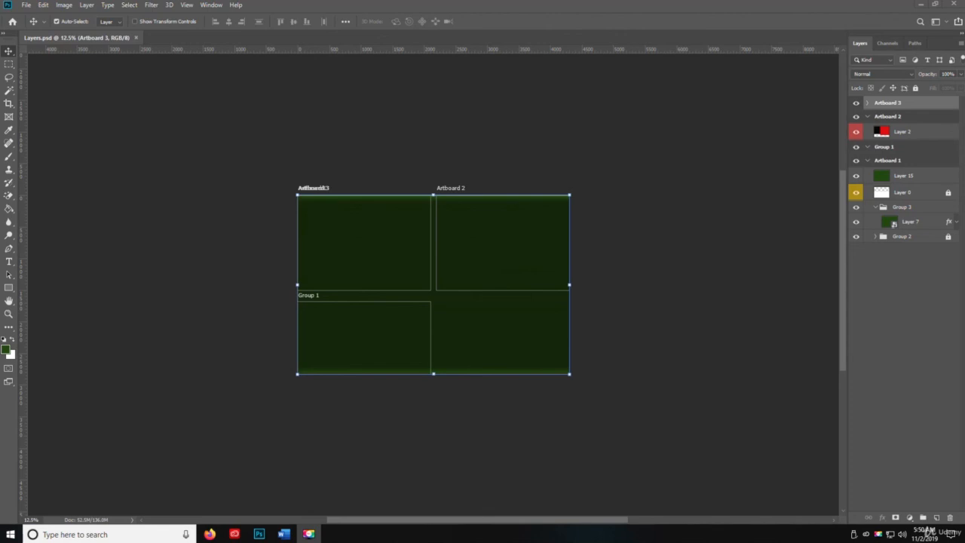
key("space")
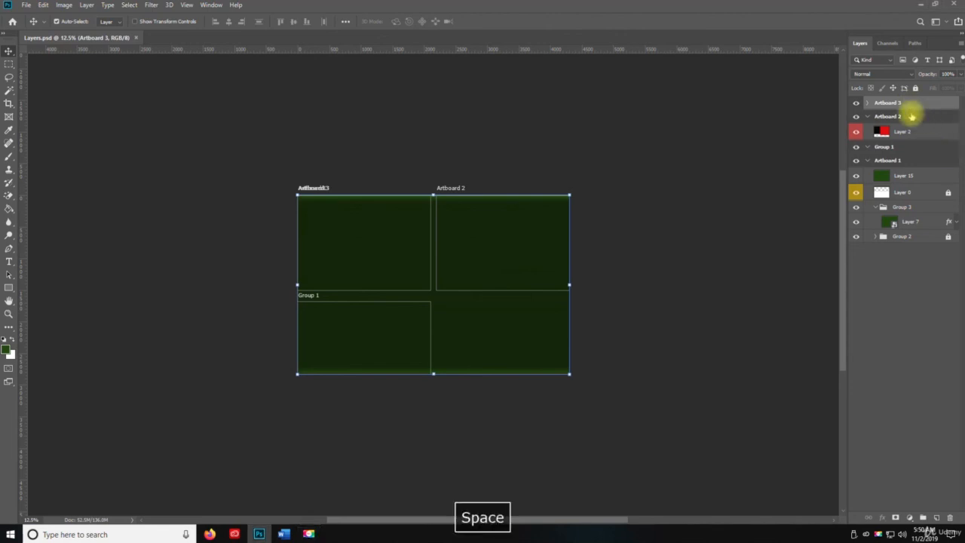
left_click(902, 237, "shift")
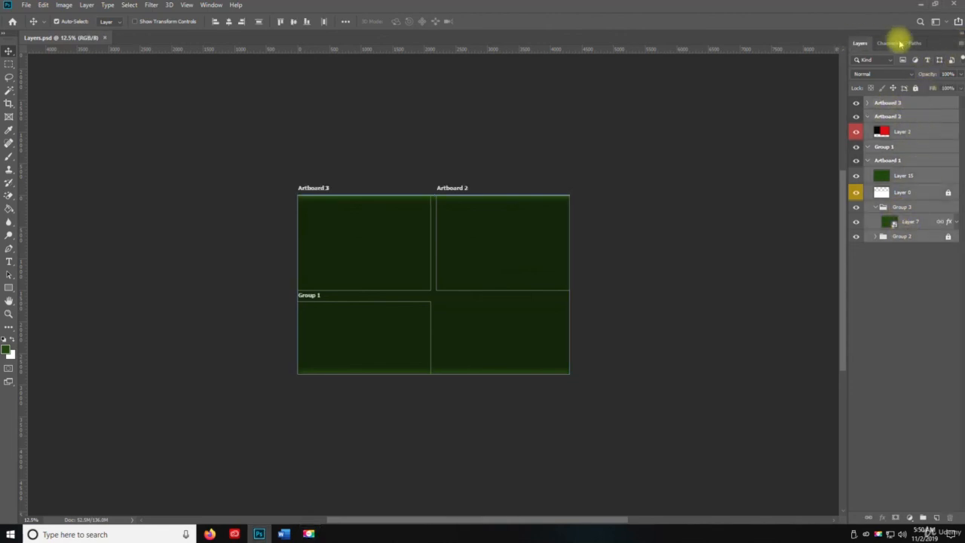
left_click(960, 43)
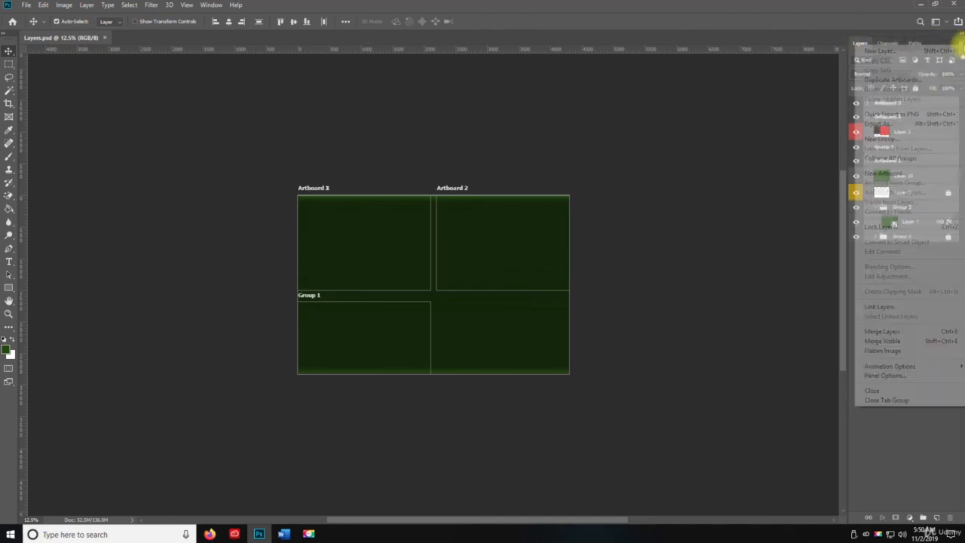
left_click(881, 341)
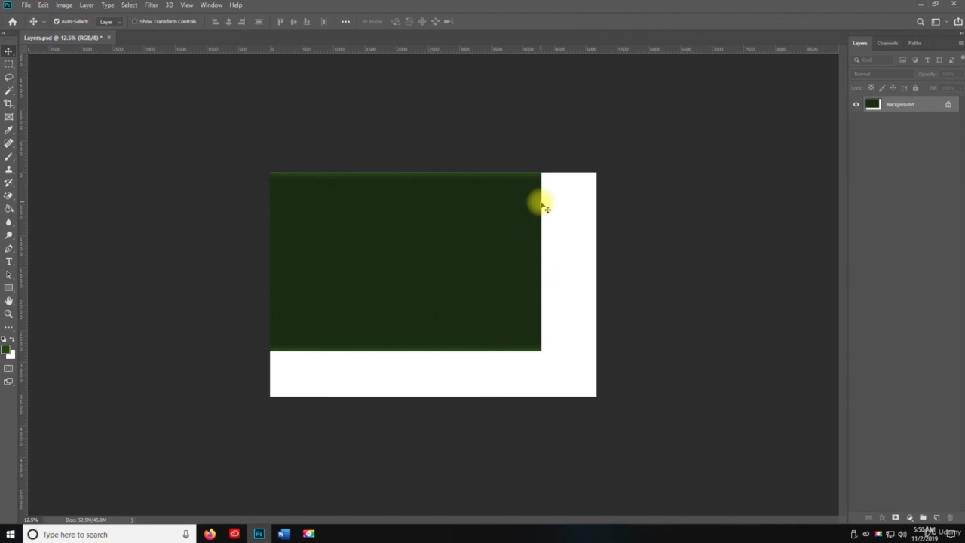
key("ctrl+z")
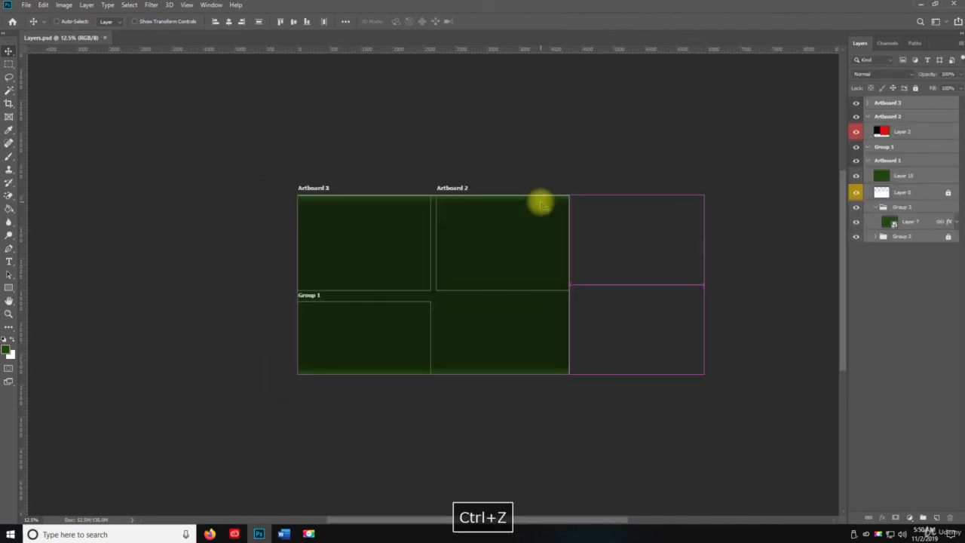
key("ctrl+s")
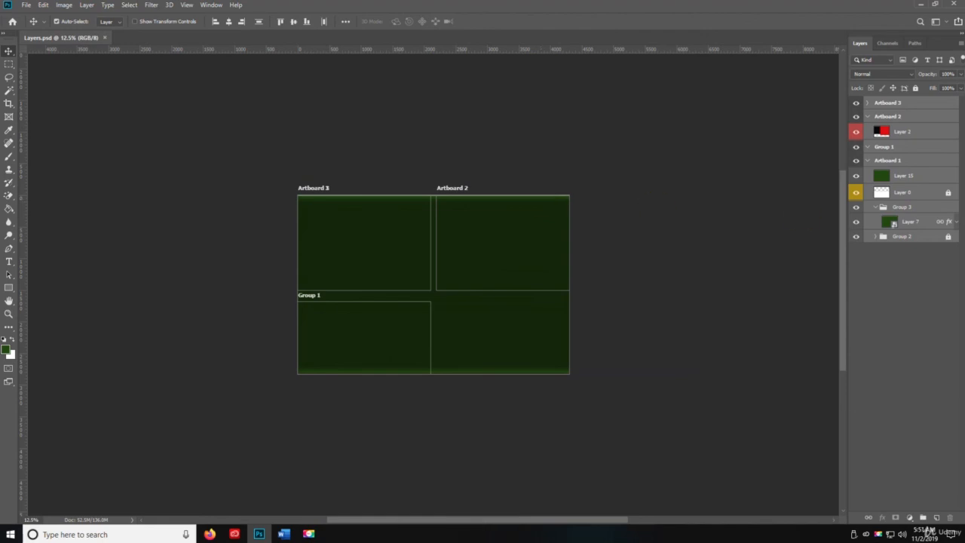
Set the layer animation options to Always Show and select Layer 15 to view its options.
left_click(960, 43)
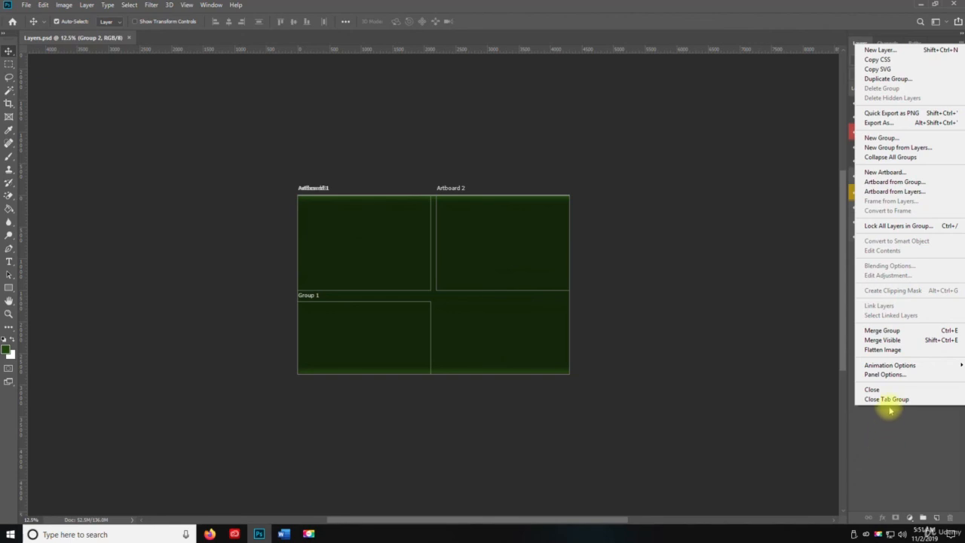
mouse_move(895, 365)
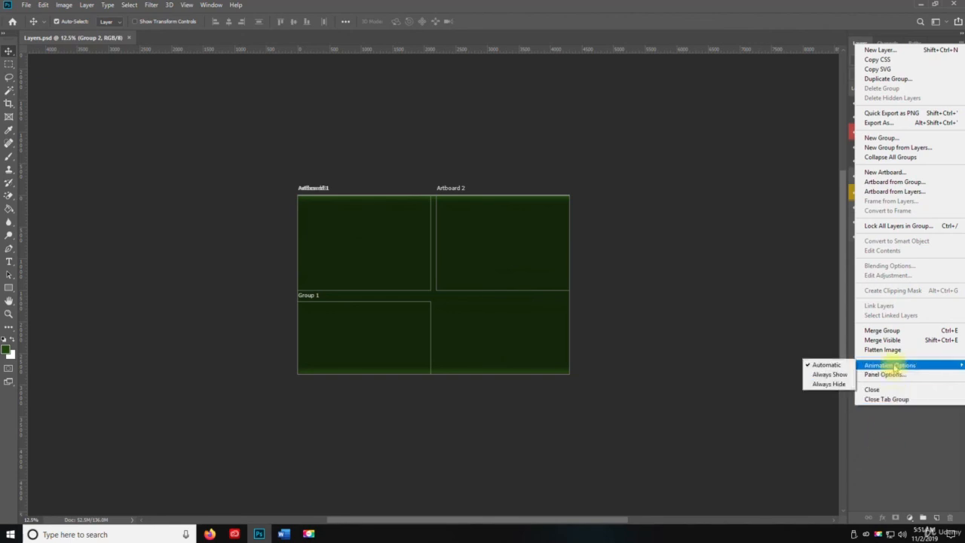
left_click(830, 385)
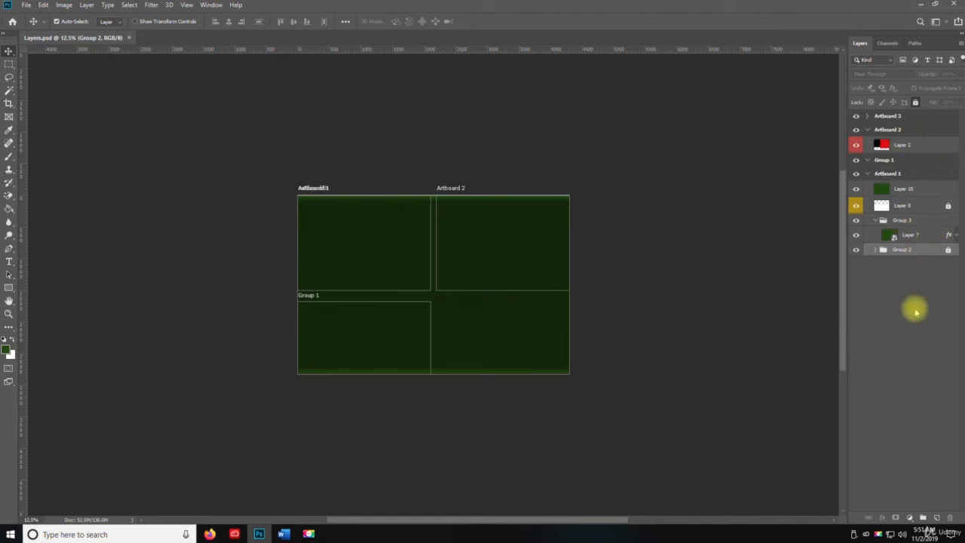
left_click(915, 190)
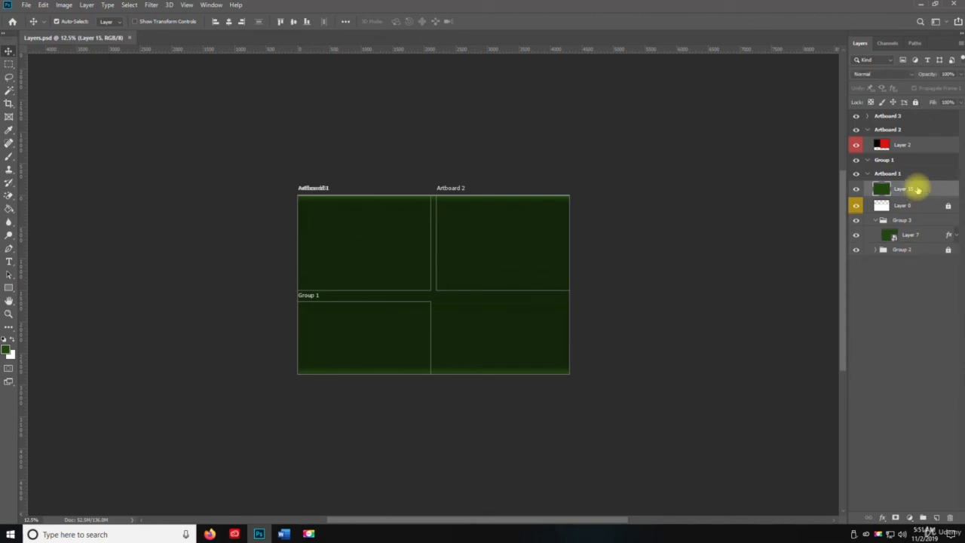
left_click(960, 43)
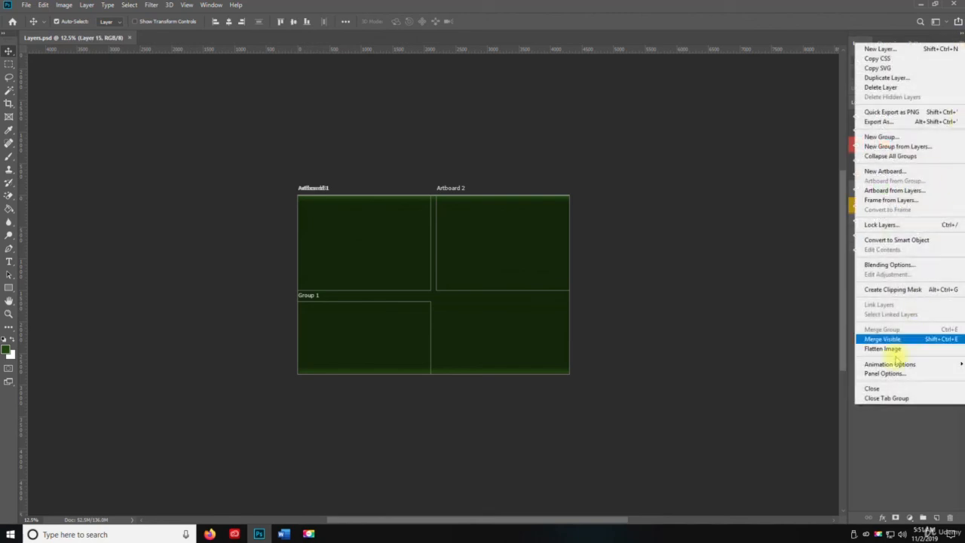
left_click(888, 432)
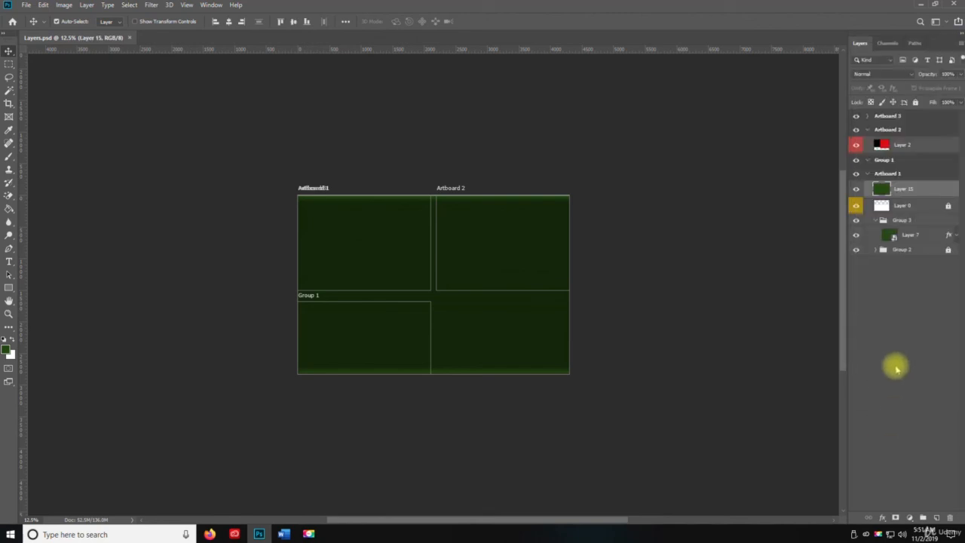
Set the layer animation options to Automatic and deselect all layers.
left_click(960, 38)
left_click(956, 44)
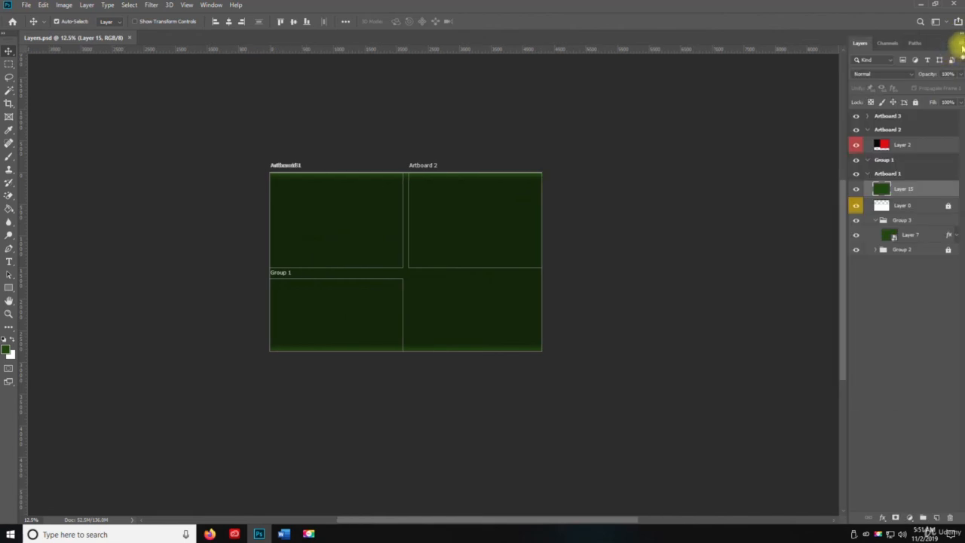
left_click(960, 44)
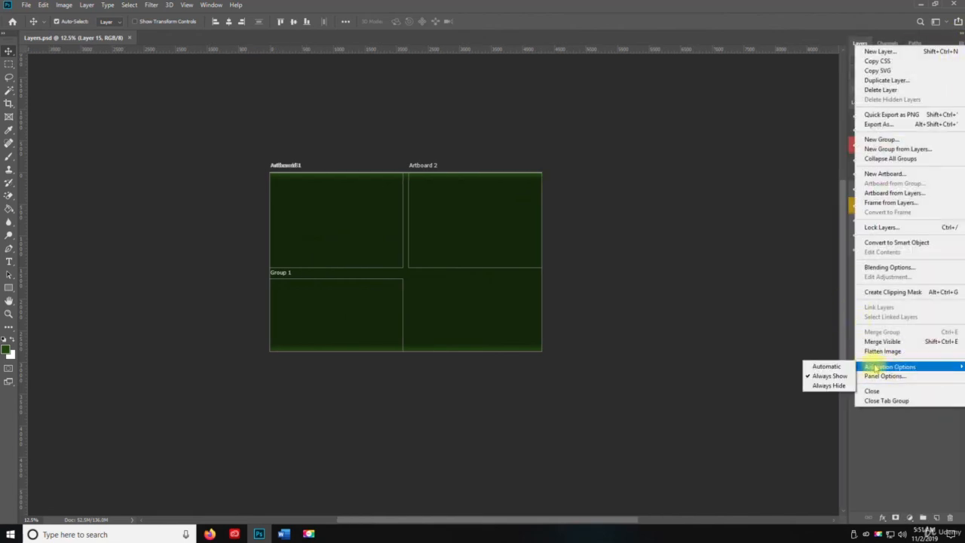
left_click(830, 366)
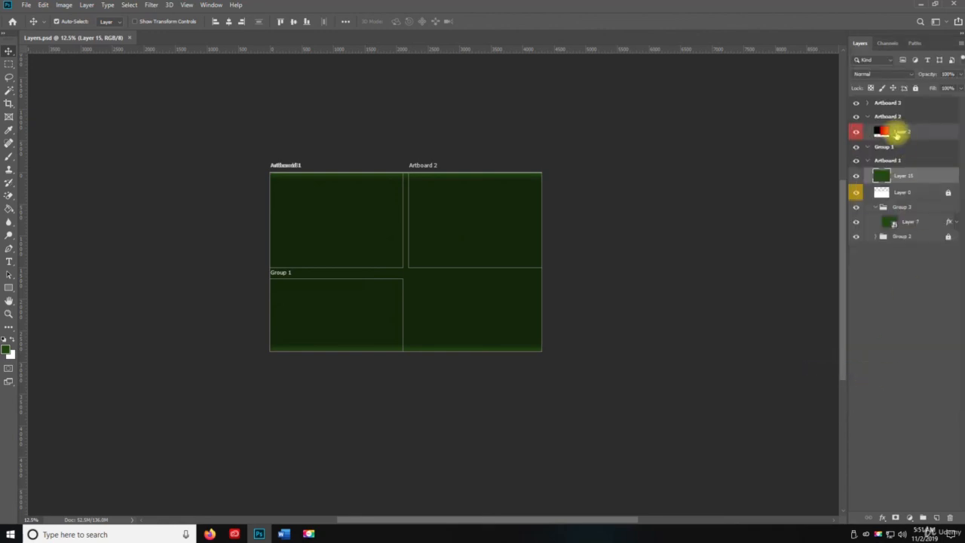
left_click(896, 300)
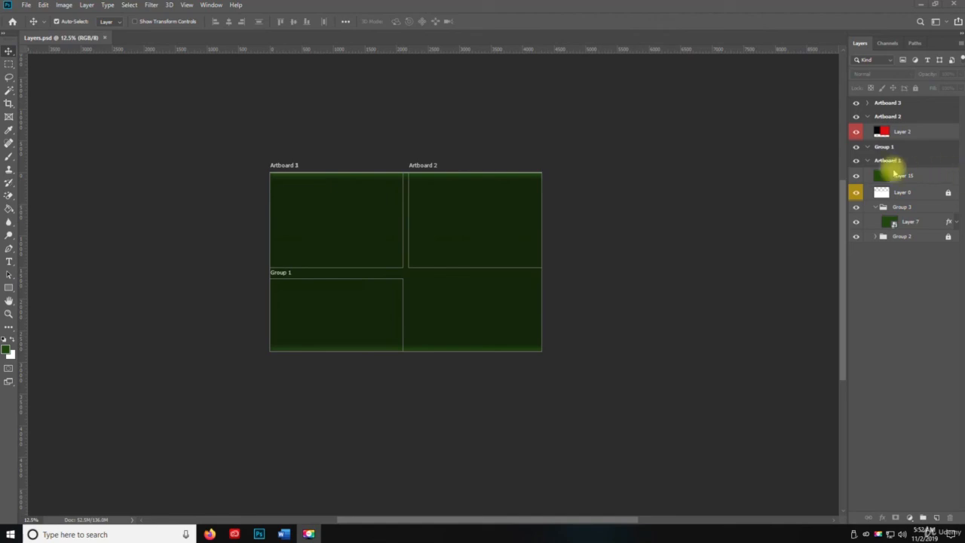
Try the None thumbnail size in the Layers panel options, and apply the smallest thumbnail instead.
key("space")
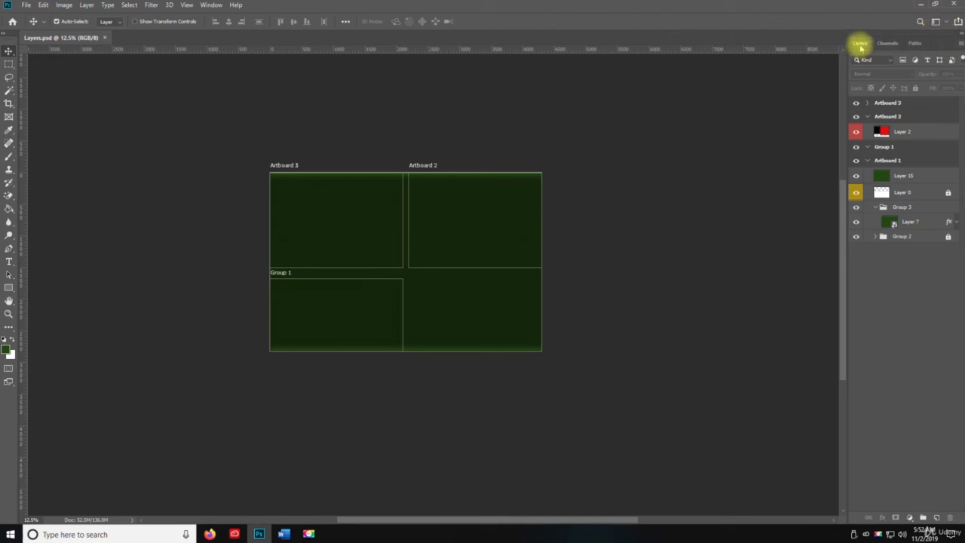
left_click(957, 42)
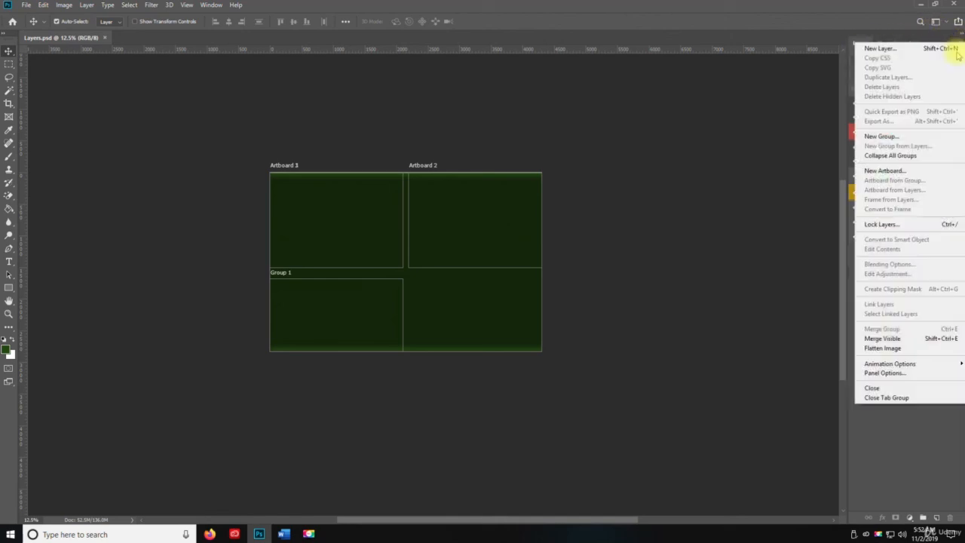
left_click(882, 373)
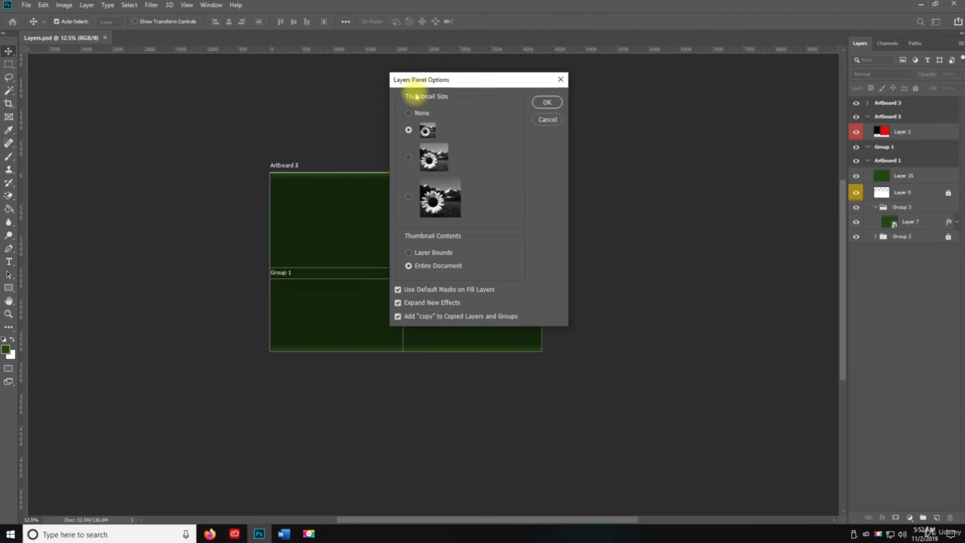
left_click_drag(423, 82, 367, 86)
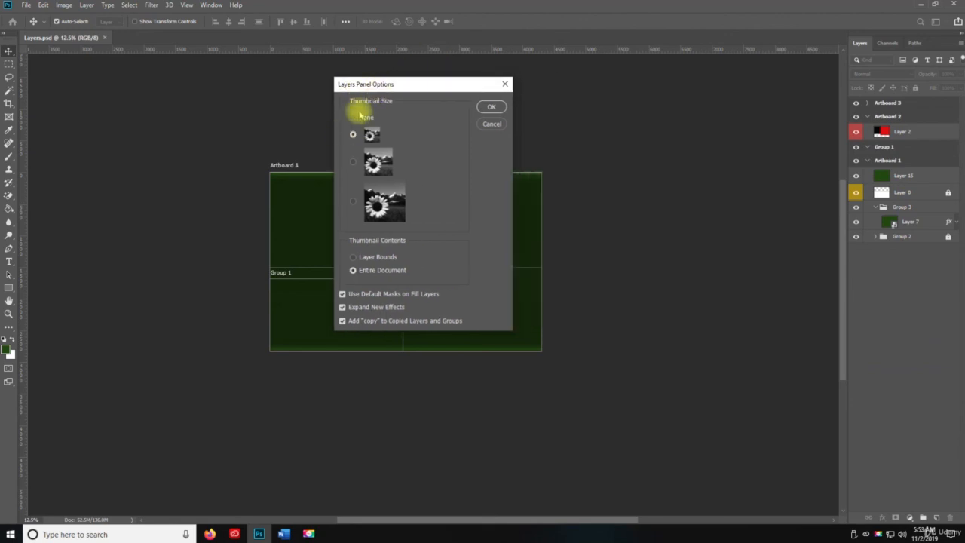
left_click(352, 118)
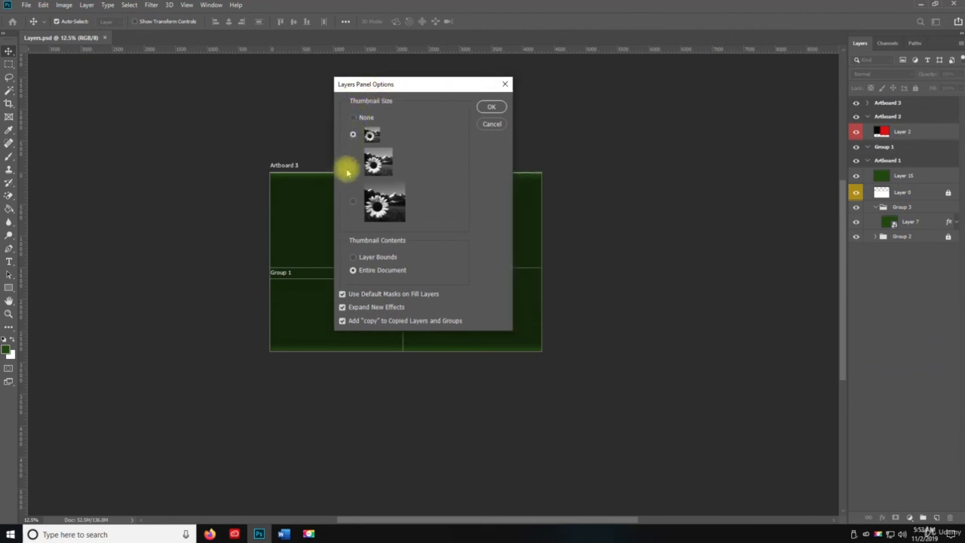
left_click(367, 134)
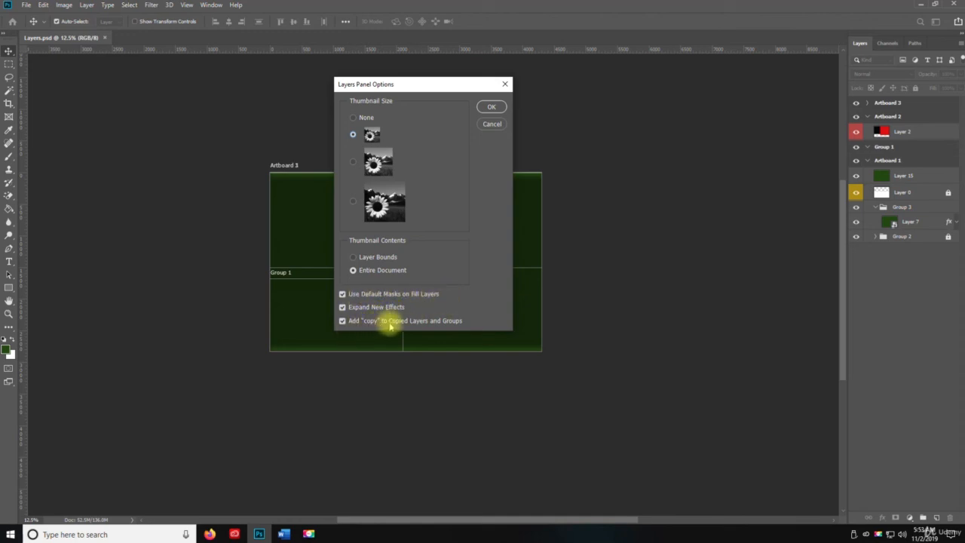
left_click(491, 106)
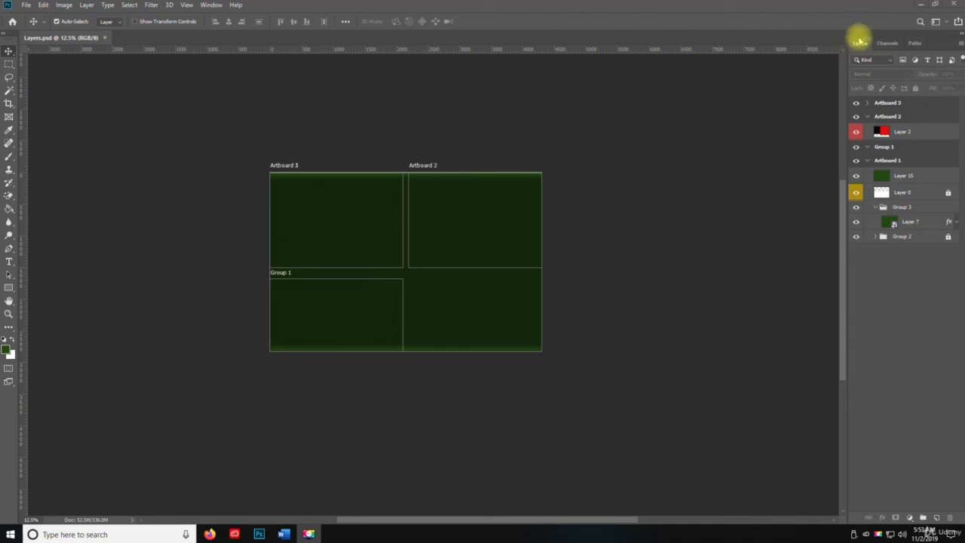
Close the Layers panel and try to bring it back by undoing the last change.
key("space")
left_click(959, 42)
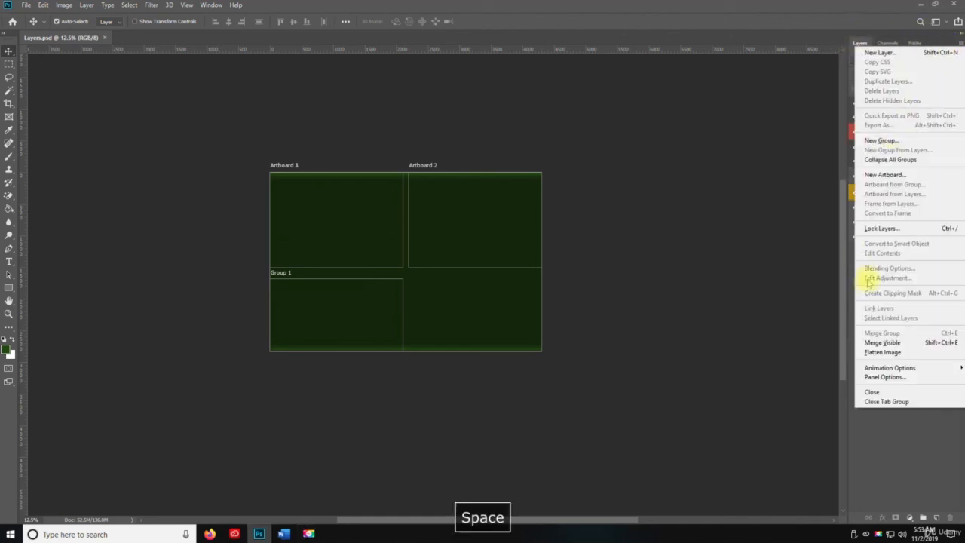
left_click(860, 43)
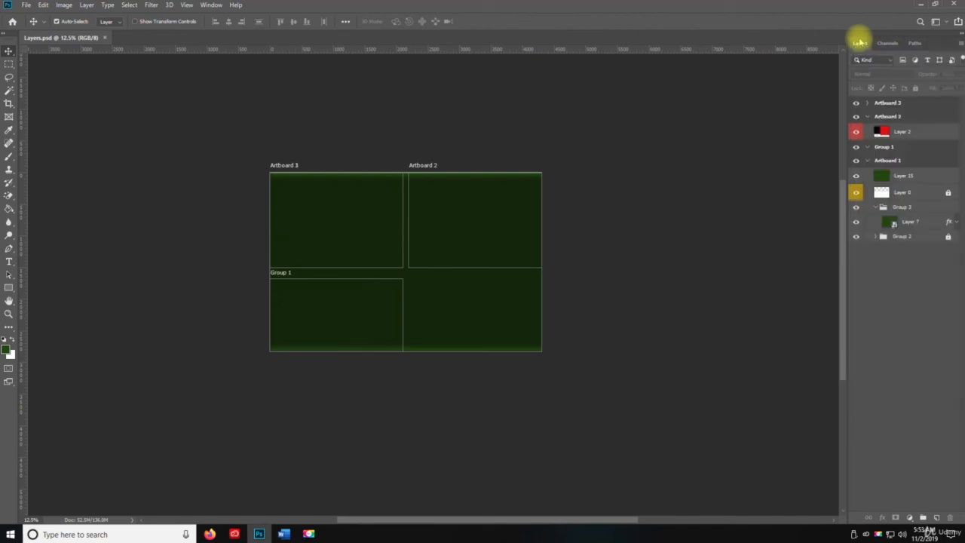
left_click(960, 43)
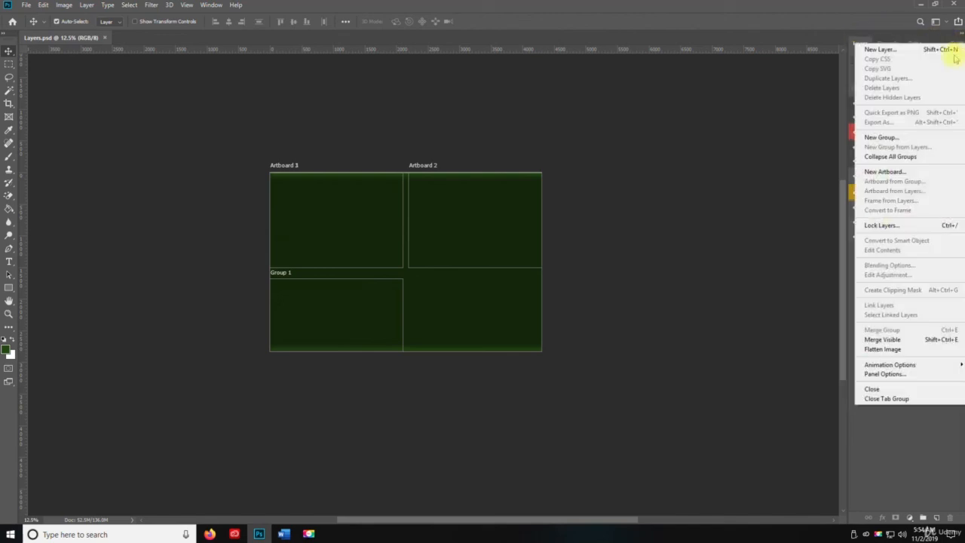
left_click(873, 389)
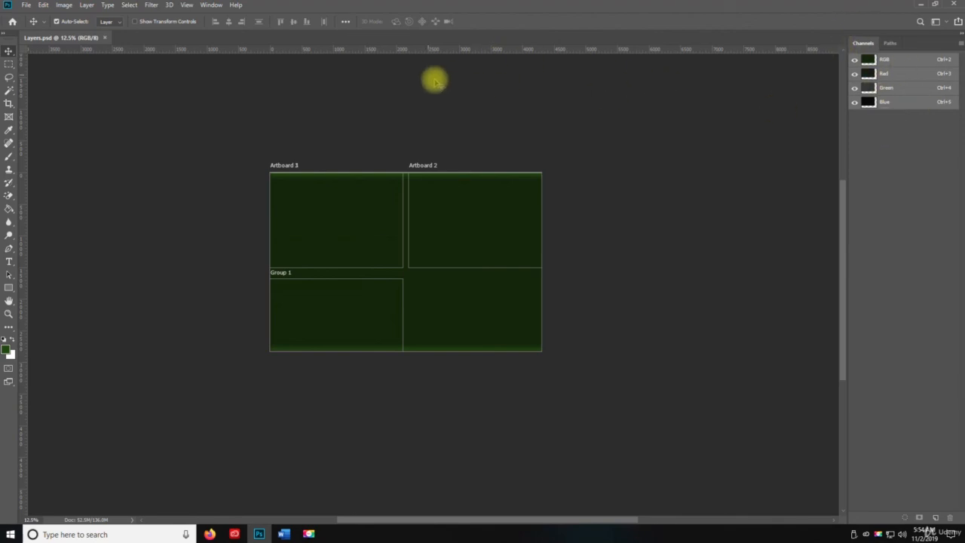
key("ctrl+z")
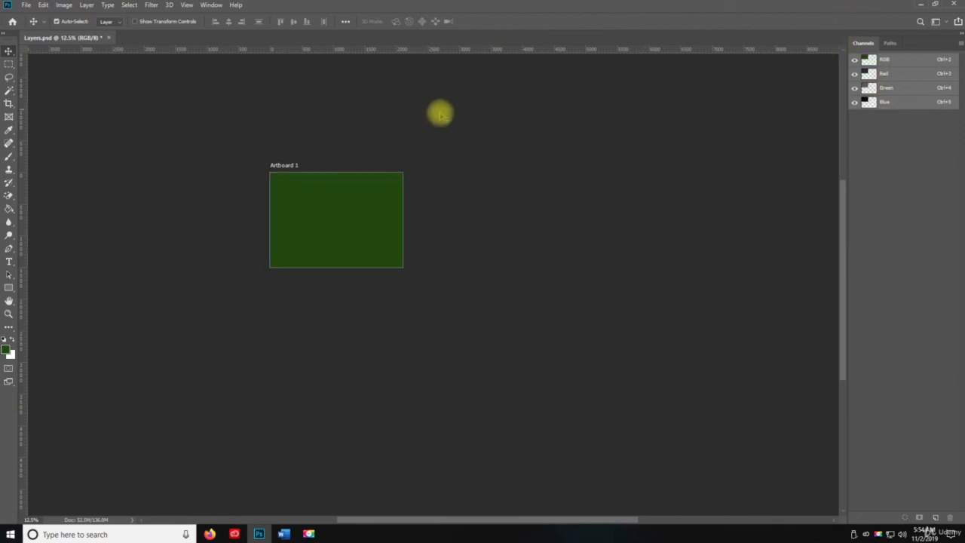
Reset the Essentials workspace to restore its default panels.
left_click(204, 6)
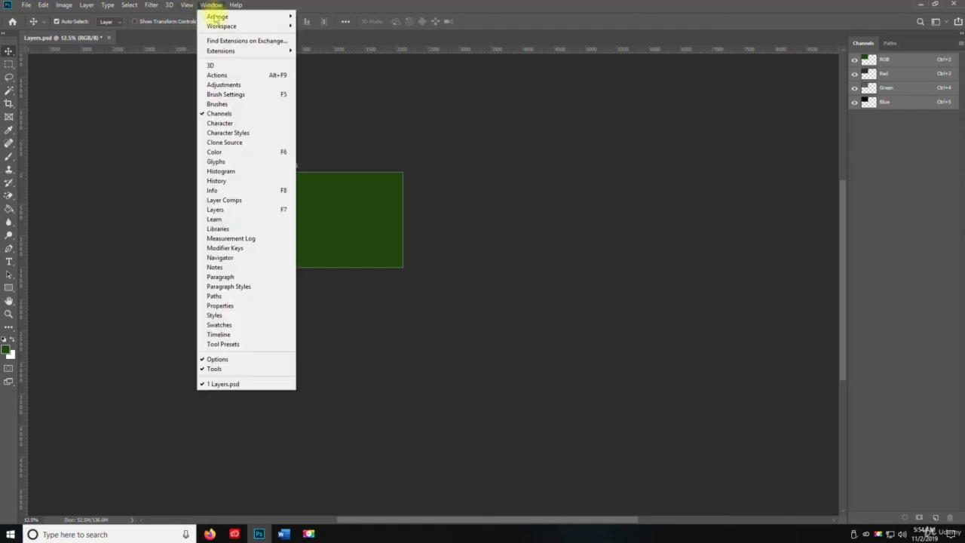
mouse_move(256, 25)
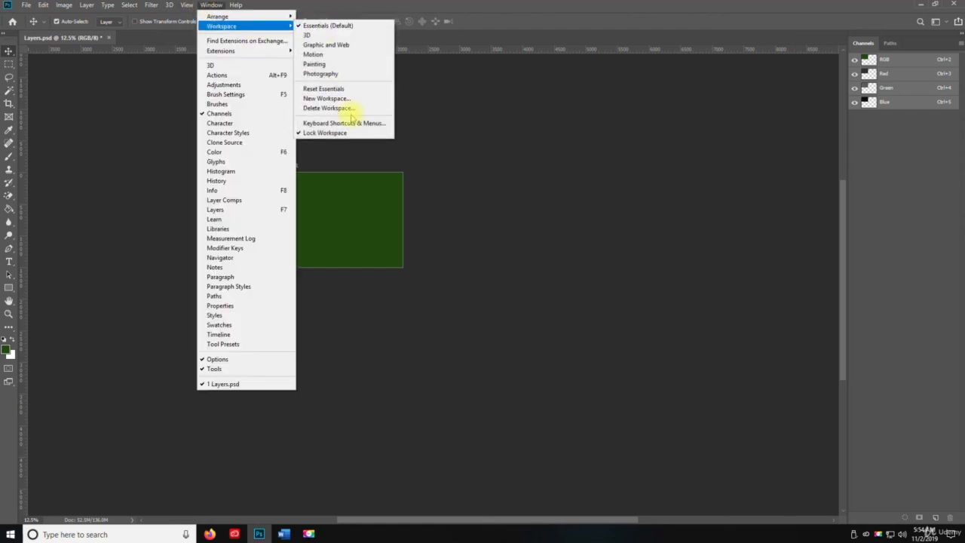
left_click(354, 89)
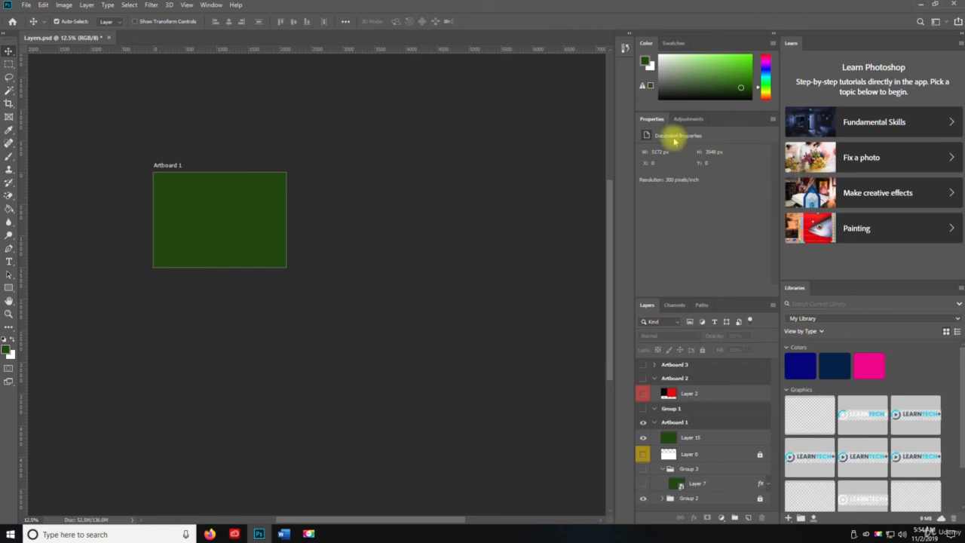
Close the Color, Properties and History panel groups in the Essentials workspace.
left_click(775, 43)
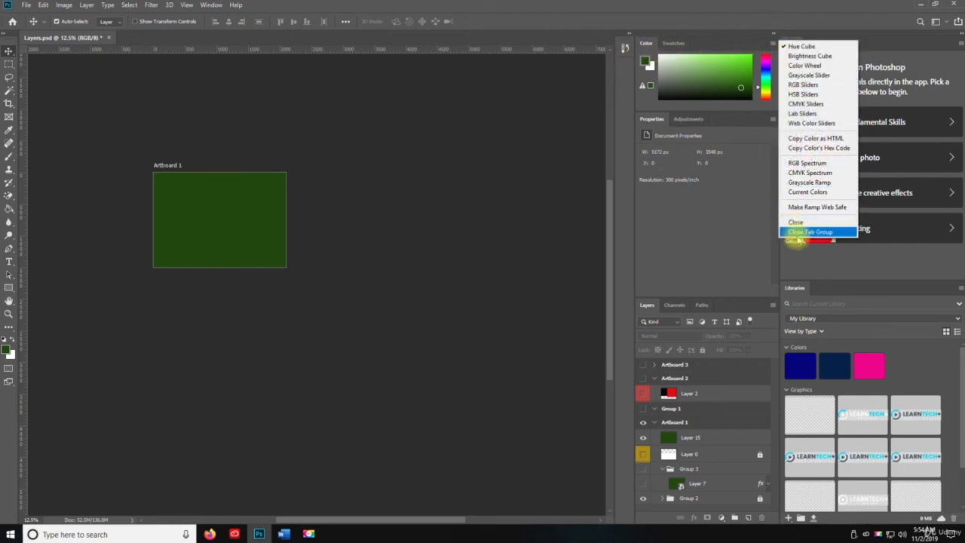
left_click(796, 232)
left_click(775, 39)
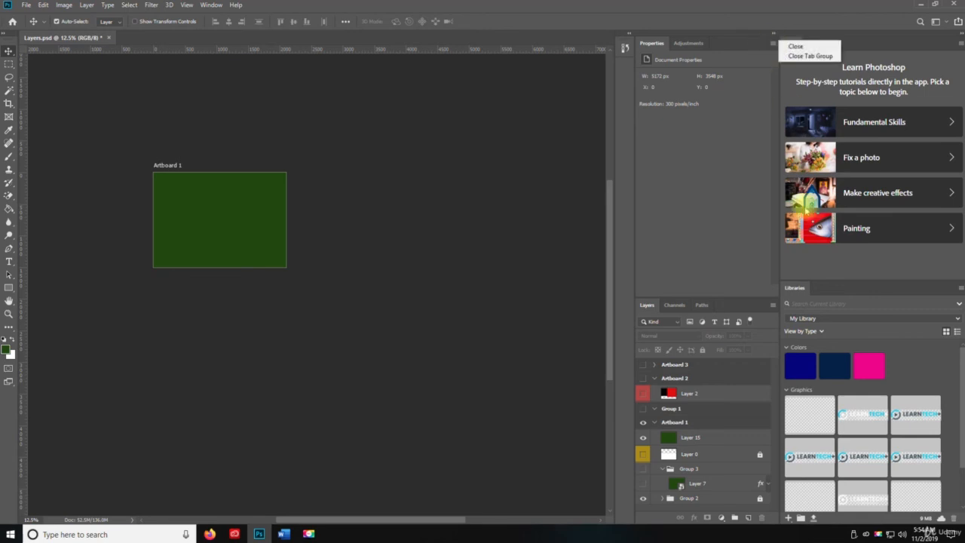
left_click(811, 56)
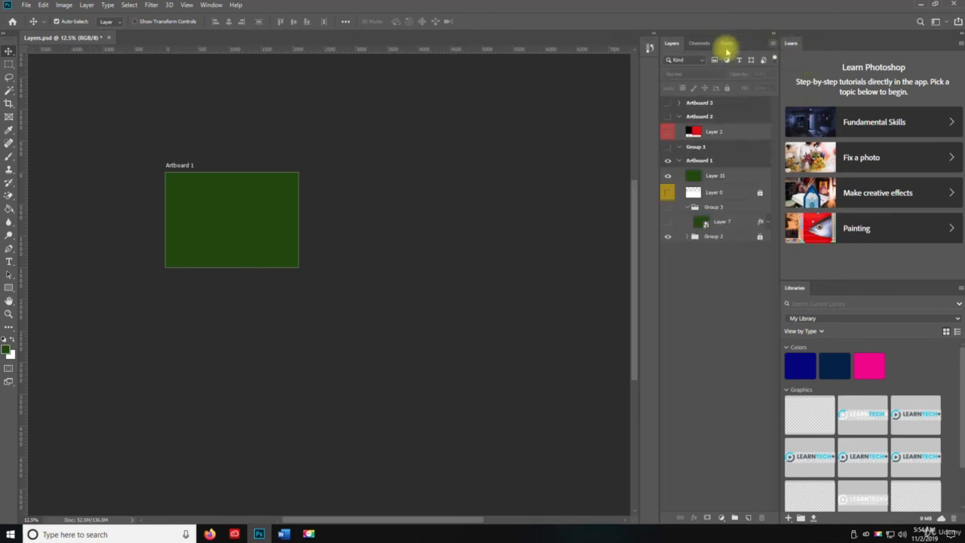
left_click(649, 47)
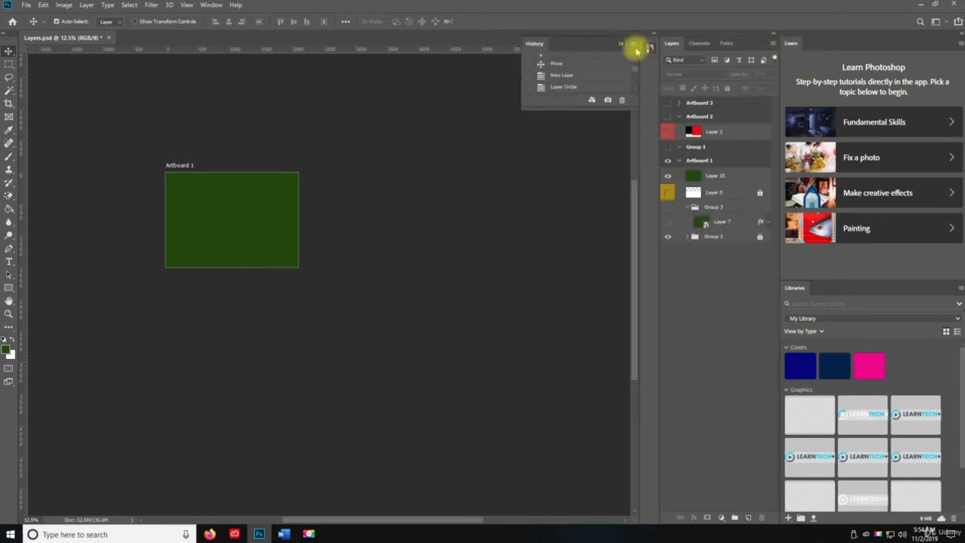
left_click(633, 44)
left_click(684, 146)
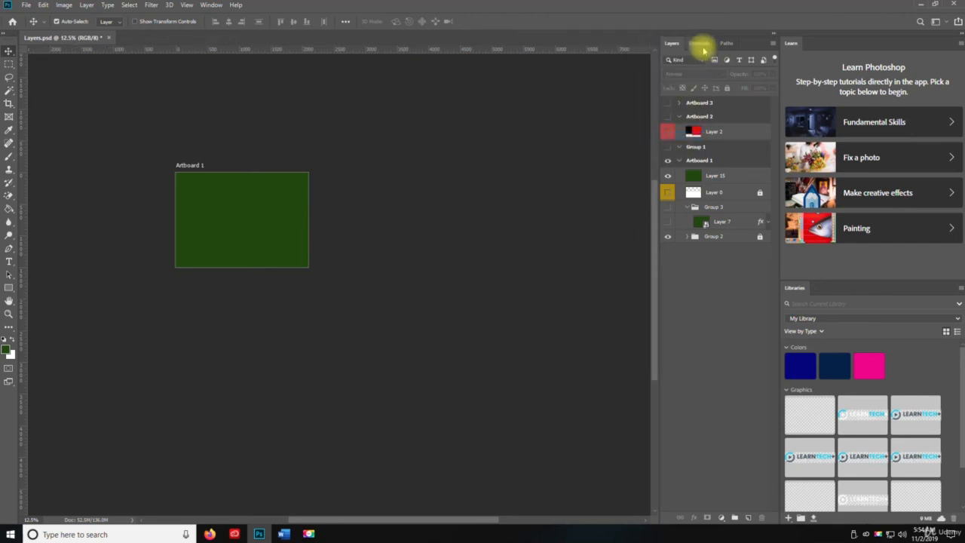
Close the Learn and Libraries panel groups, leaving only the Layers group open.
left_click(959, 45)
left_click(909, 56)
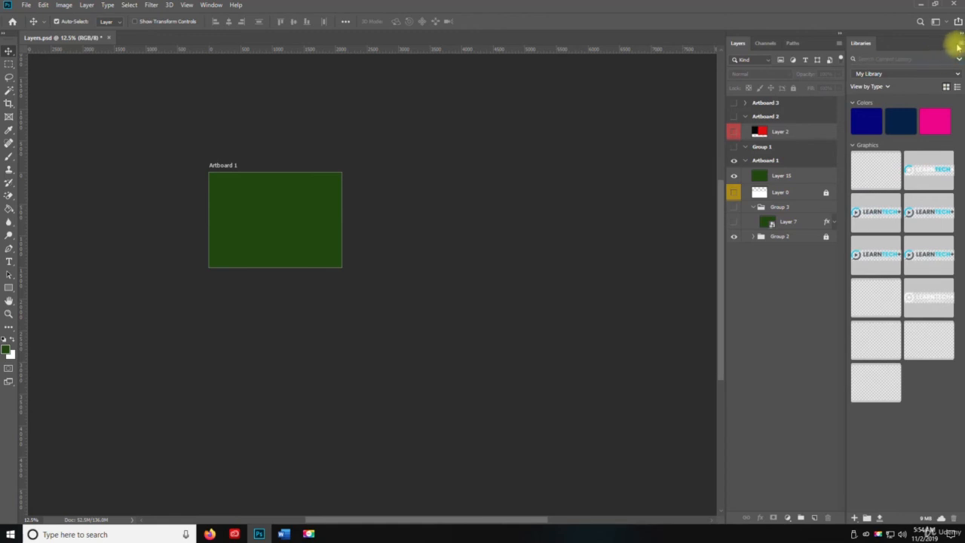
left_click(958, 45)
left_click(910, 230)
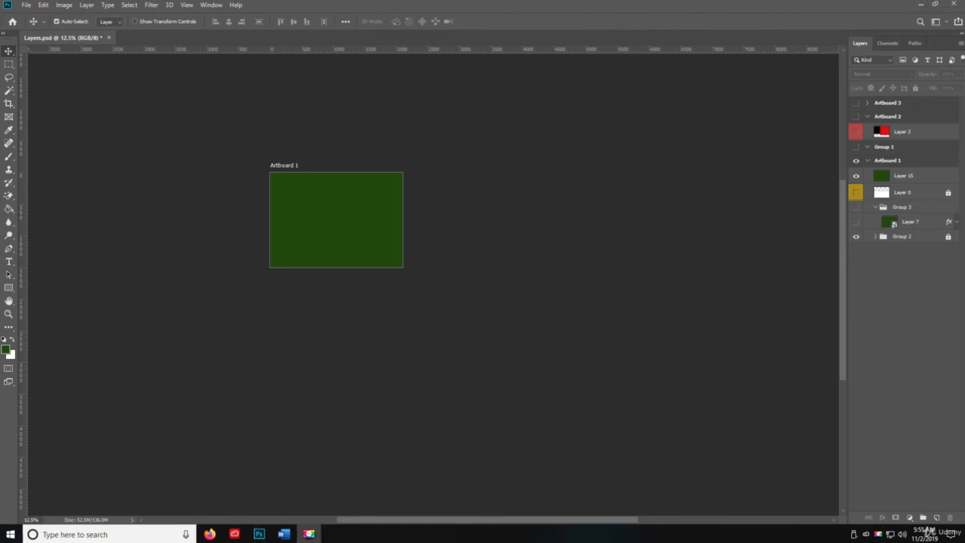
Switch the workspace from Essentials to Photography.
key("space")
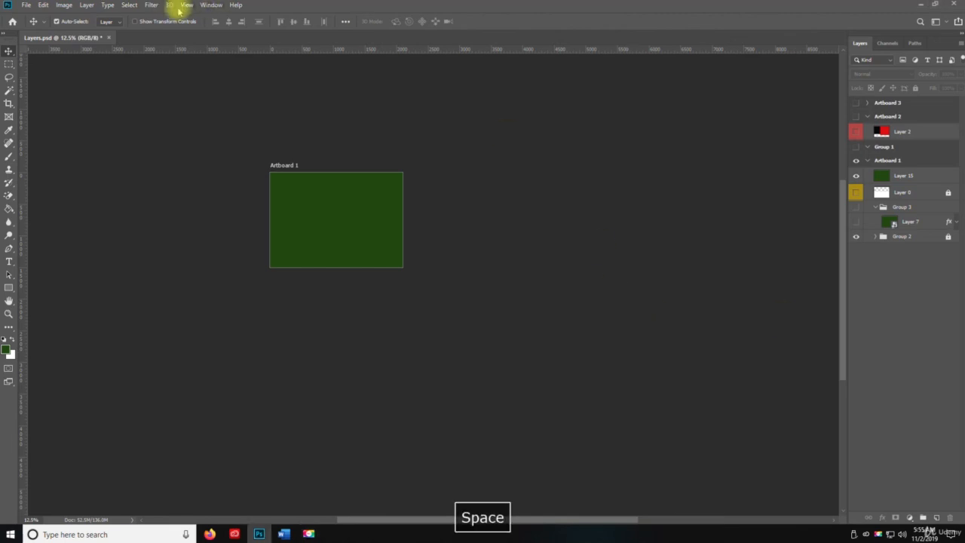
left_click(212, 5)
mouse_move(238, 25)
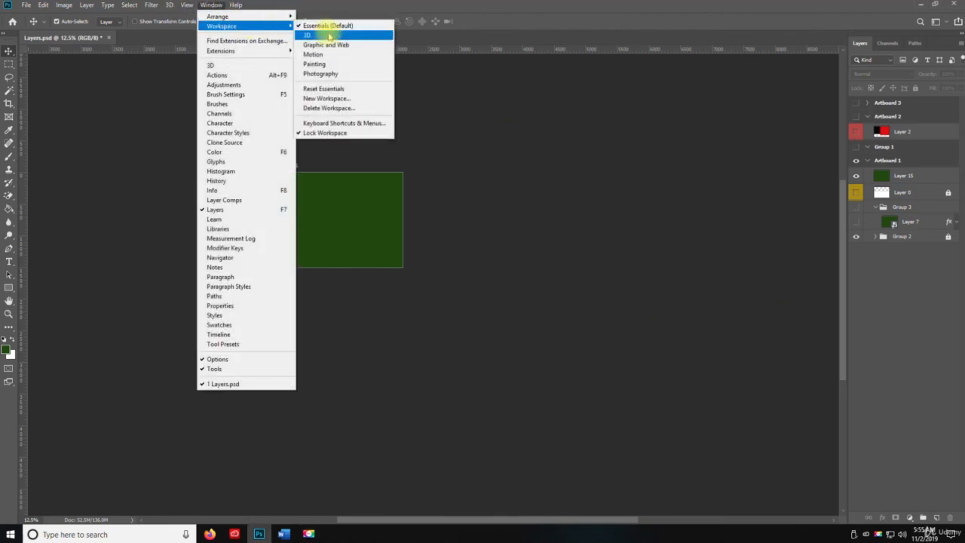
left_click(335, 75)
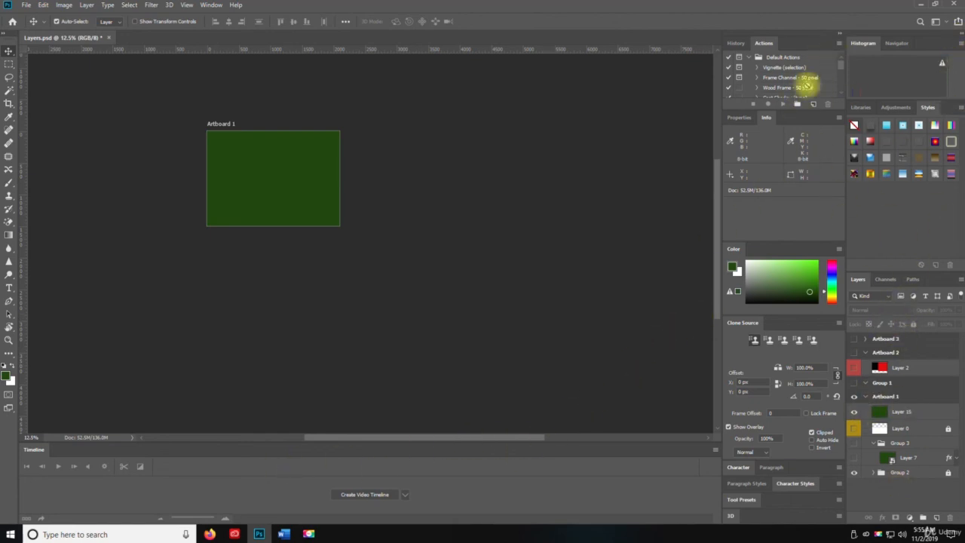
Close the History/Actions and Properties/Info panel groups in the Photography workspace.
left_click(733, 42)
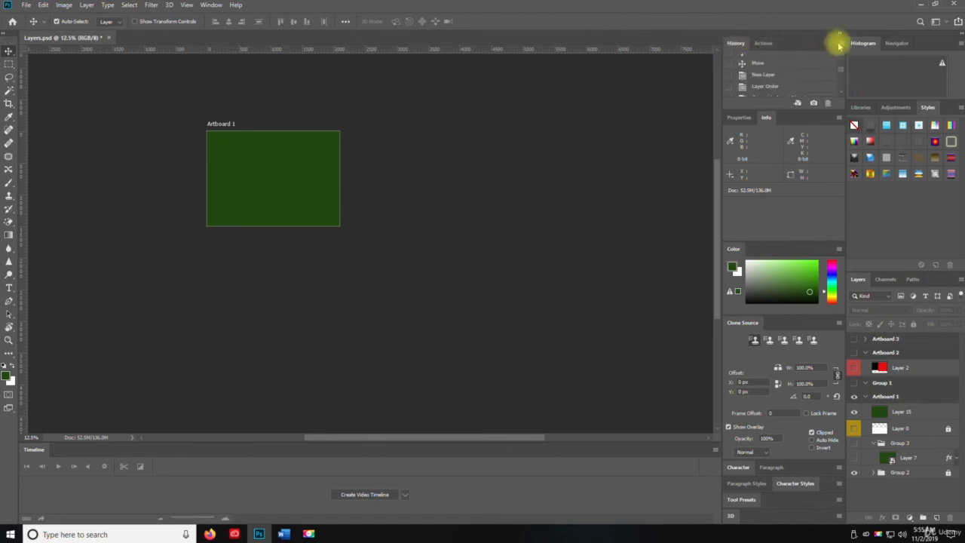
left_click(838, 43)
left_click(865, 148)
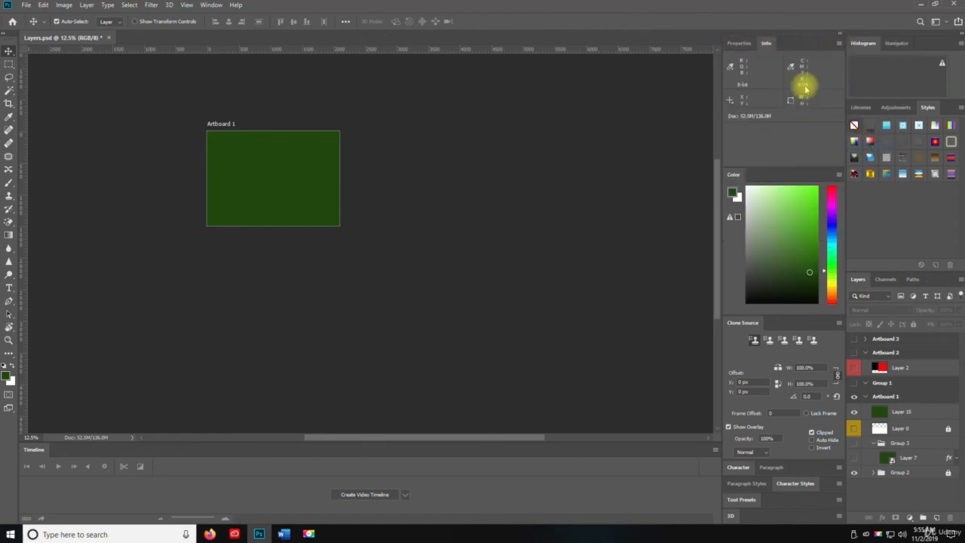
left_click(838, 43)
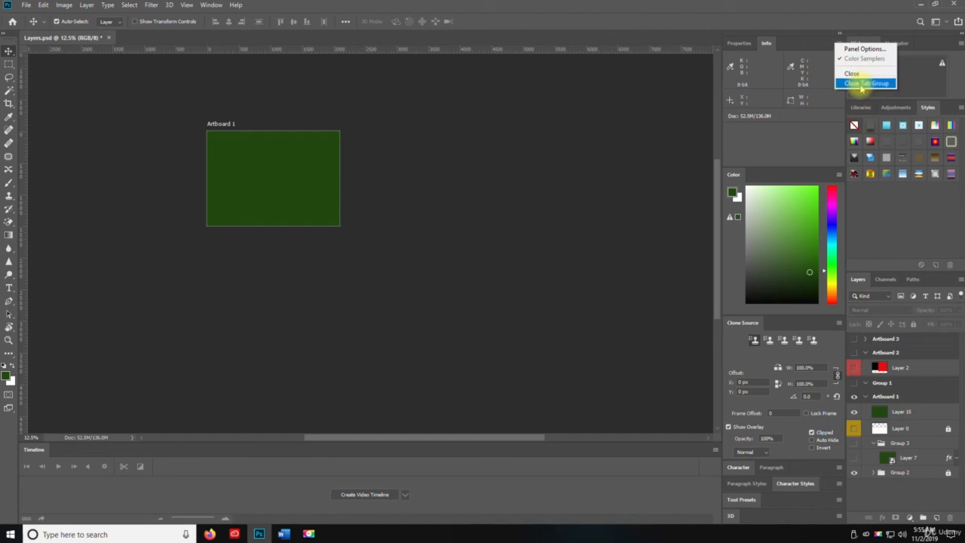
left_click(866, 83)
Close the Color, Clone Source and Character/Paragraph panel groups.
left_click(837, 43)
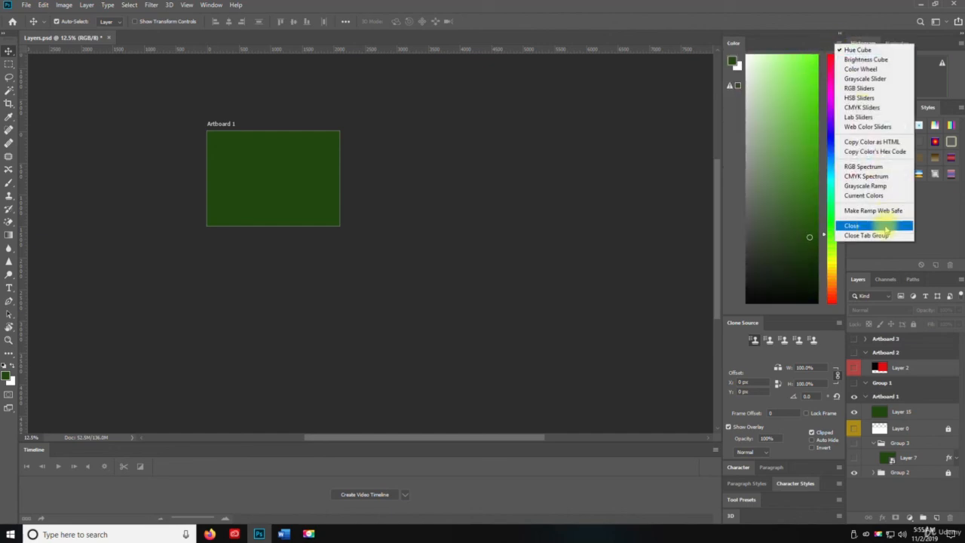
left_click(875, 235)
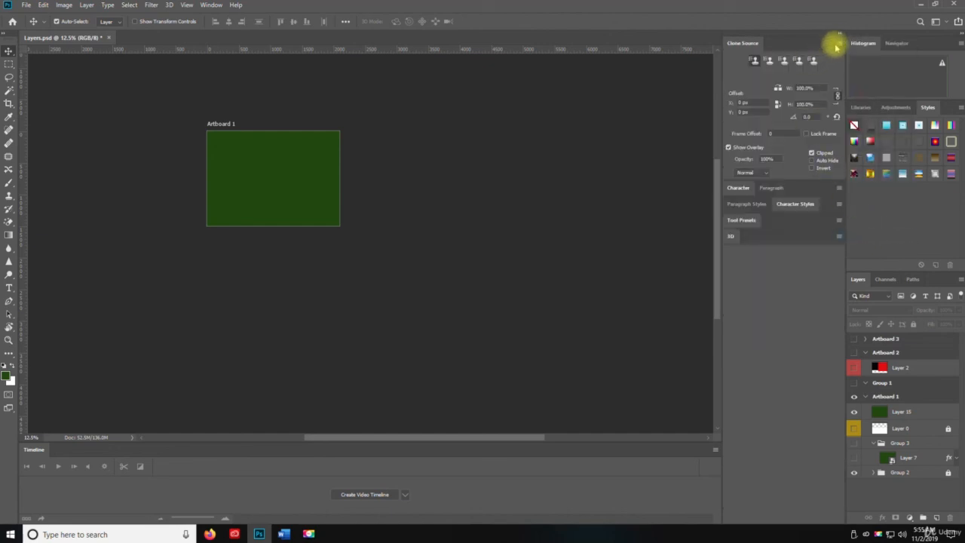
left_click(839, 43)
left_click(867, 183)
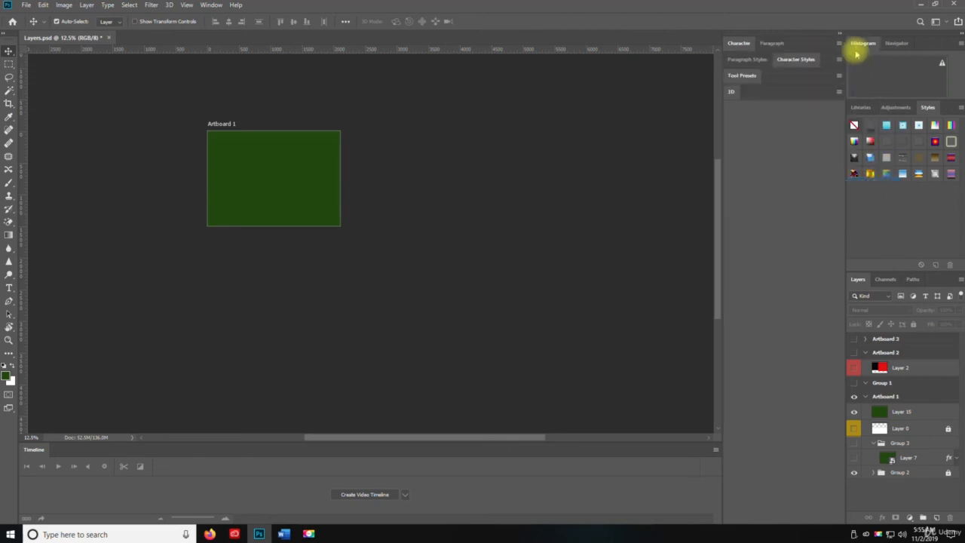
left_click(840, 43)
left_click(882, 251)
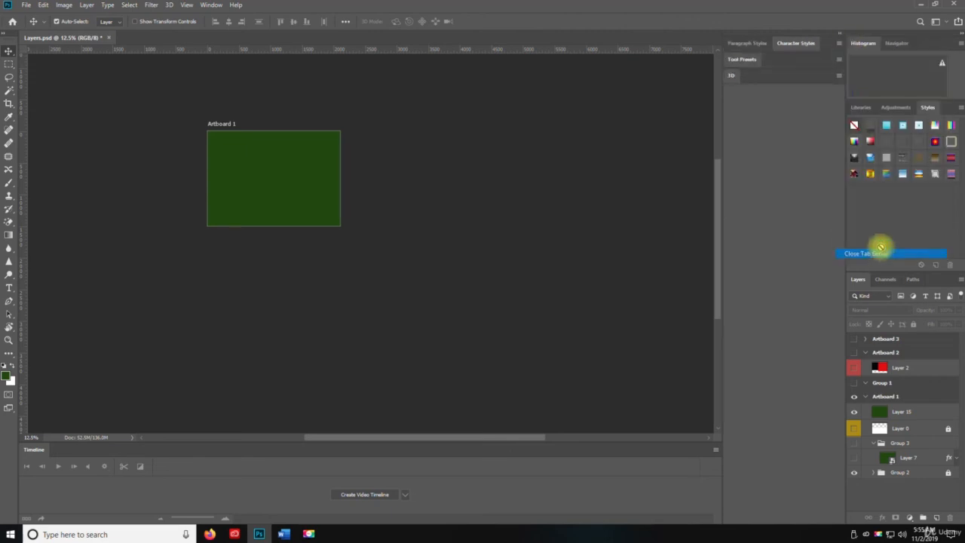
Close the Character Styles, Tool Presets and 3D panel groups.
left_click(839, 43)
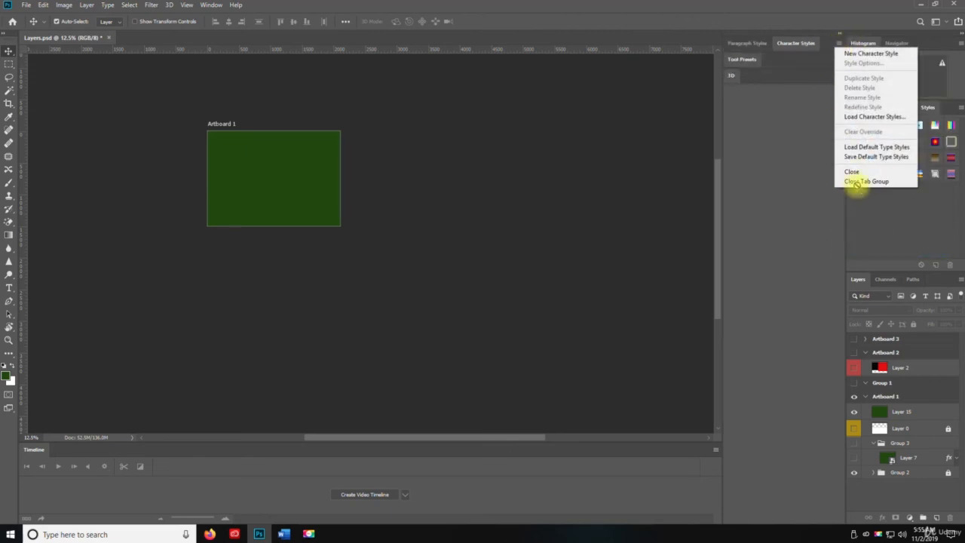
left_click(856, 181)
left_click(837, 43)
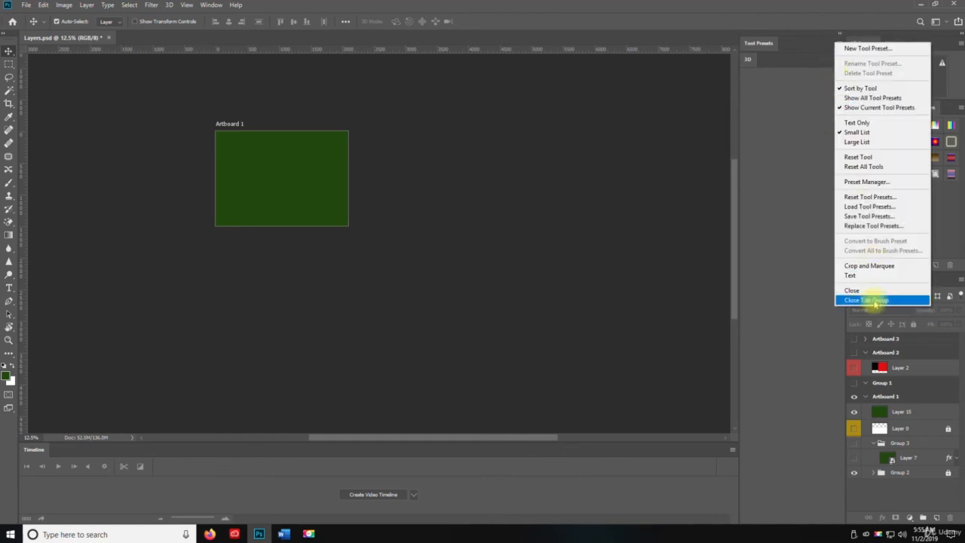
left_click(867, 300)
left_click(839, 36)
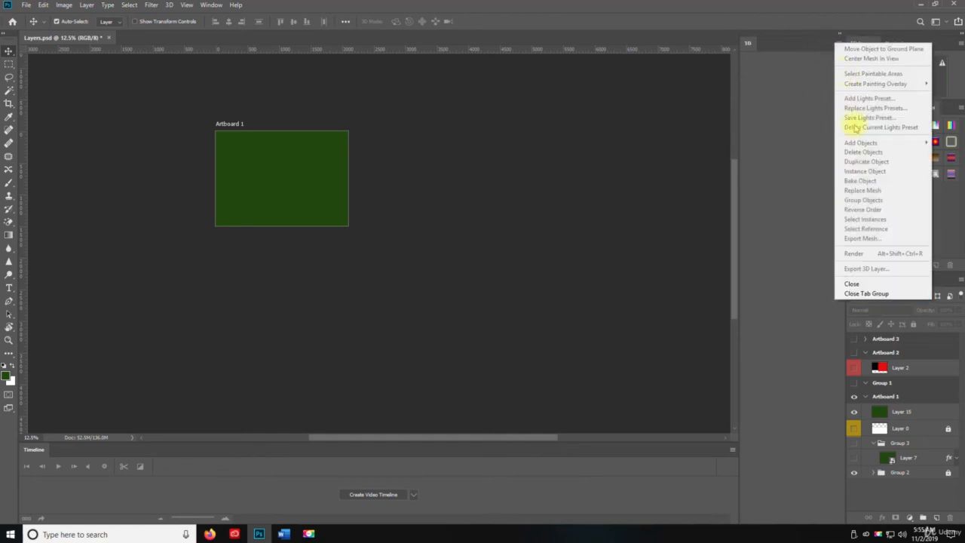
left_click(867, 294)
Close the Histogram/Navigator group and the Libraries/Adjustments/Styles group above the Layers panel.
left_click(959, 42)
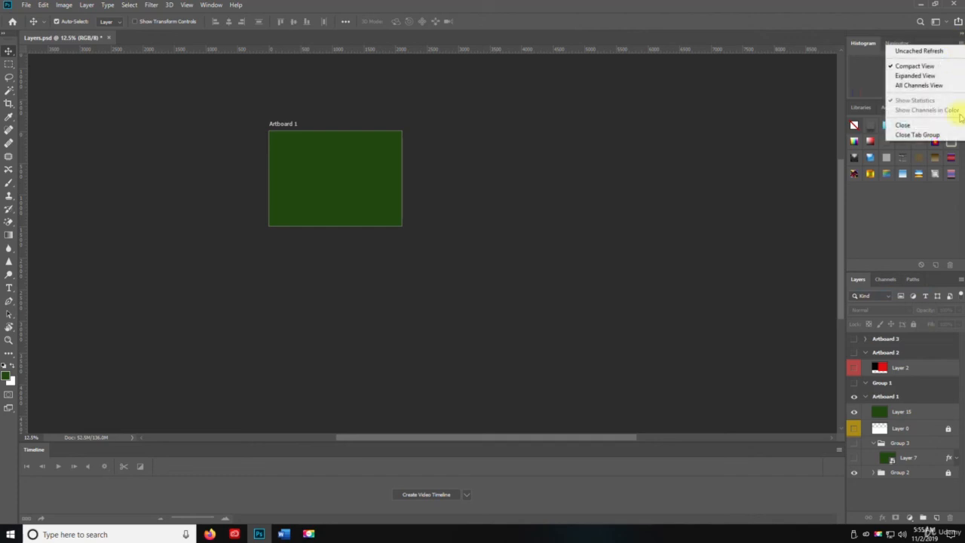
left_click(924, 134)
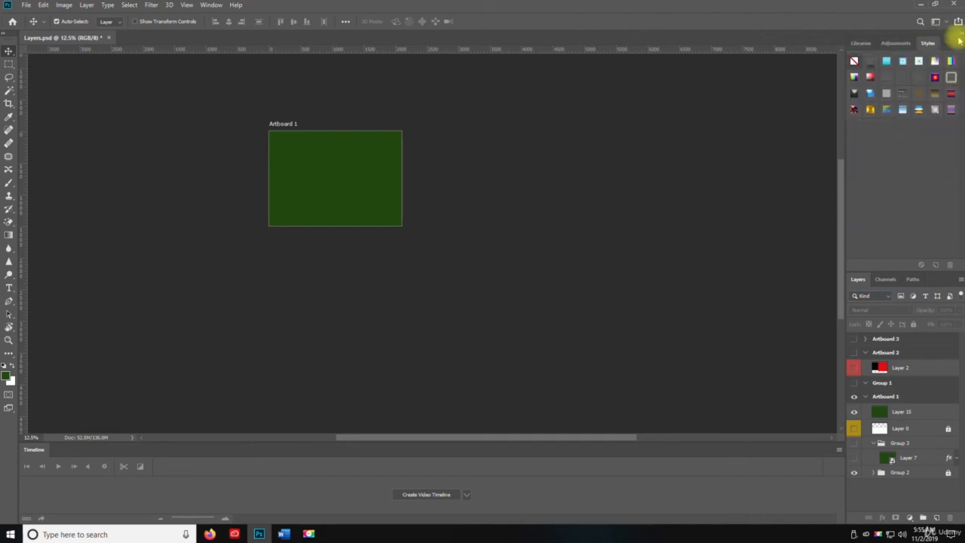
left_click(959, 45)
left_click(927, 306)
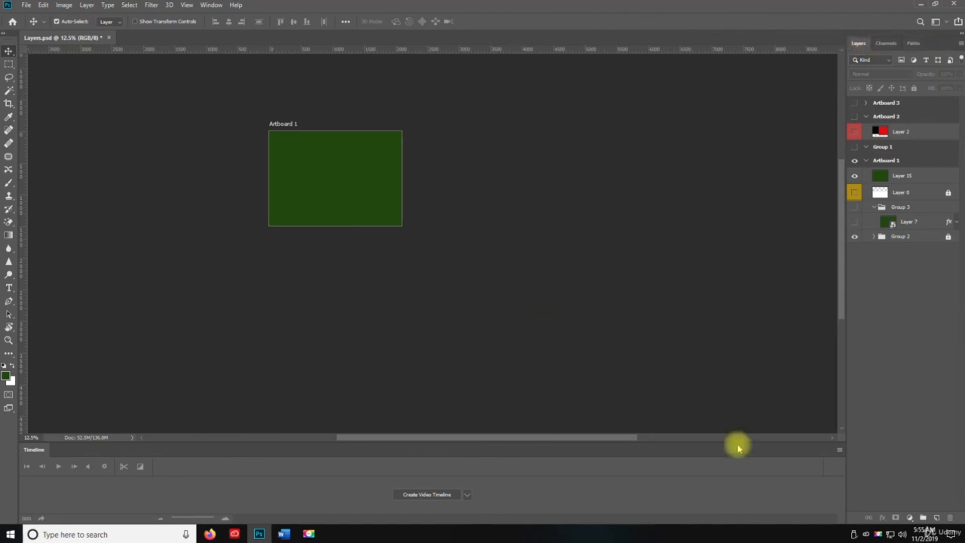
Close the Timeline panel group and save Layers.psd.
left_click(831, 451)
left_click(853, 434)
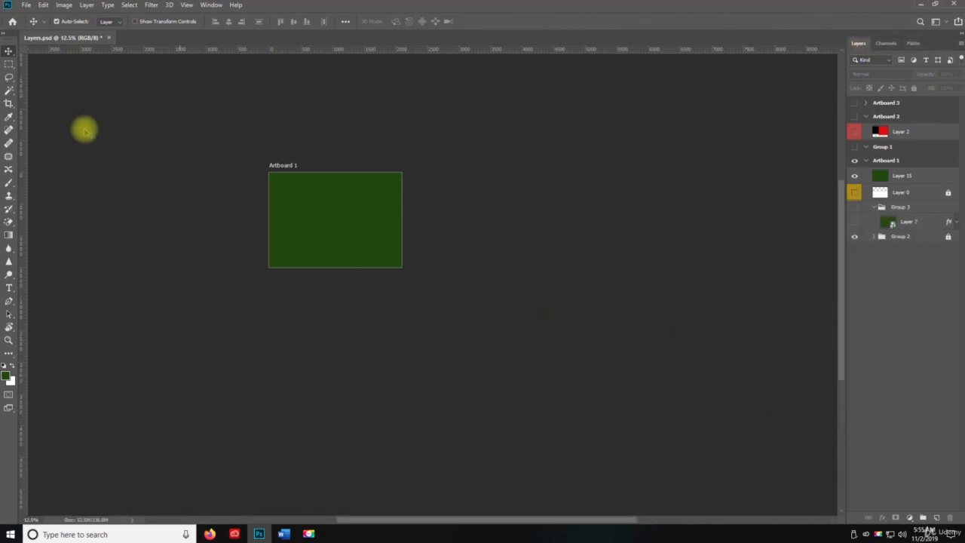
key("ctrl+s")
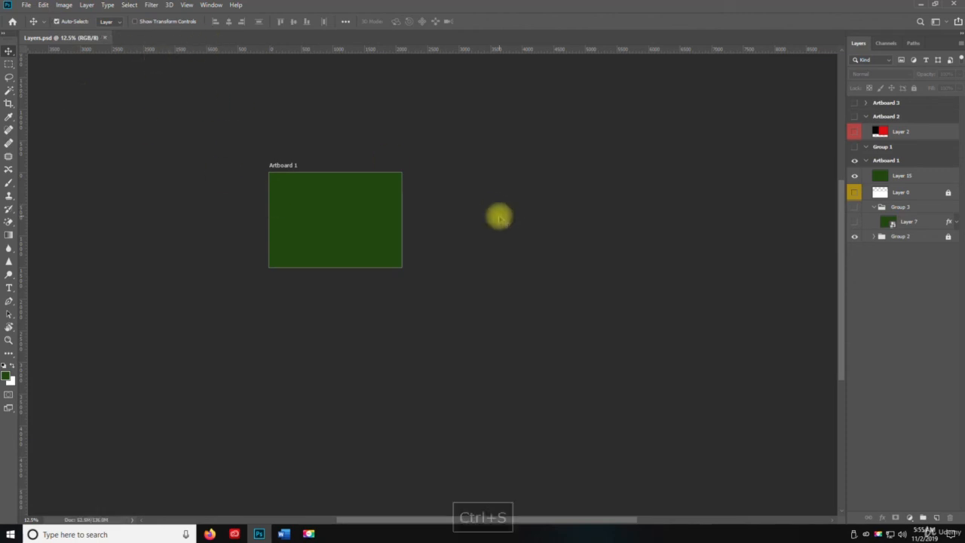